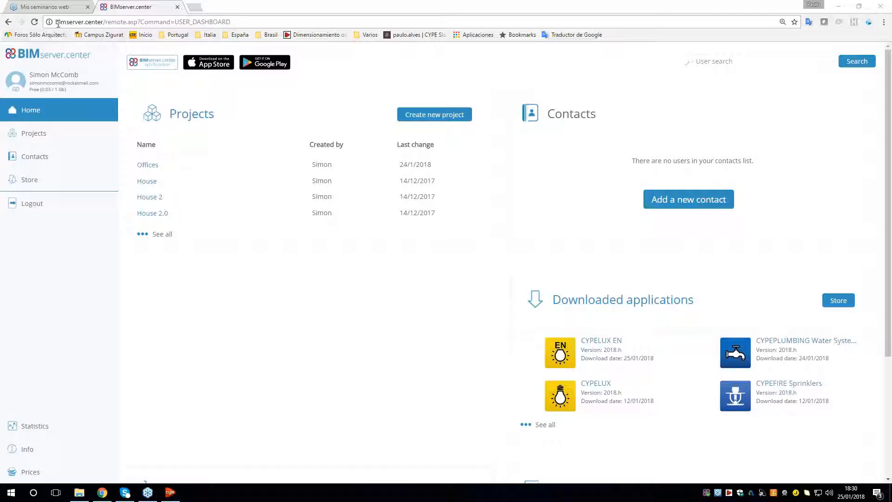
# - Open the House project from the full list of projects
pyautogui.moveTo(56, 24); pyautogui.dragTo(102, 23)
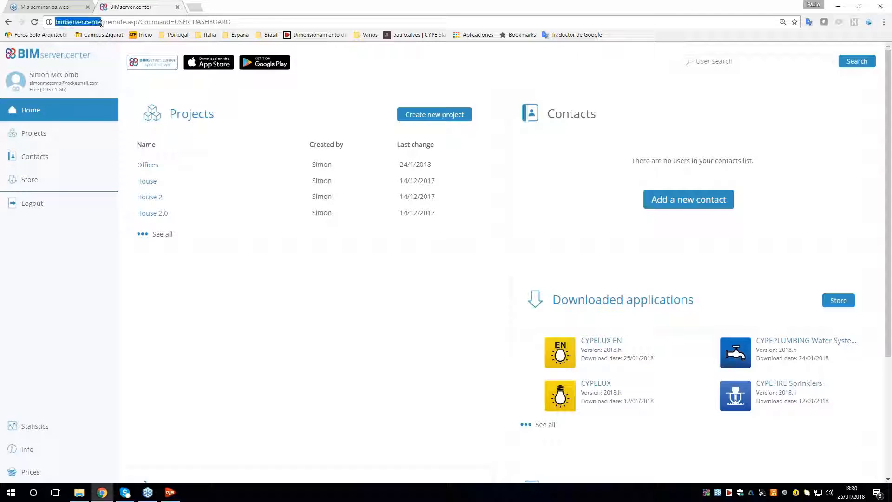
pyautogui.click(218, 312)
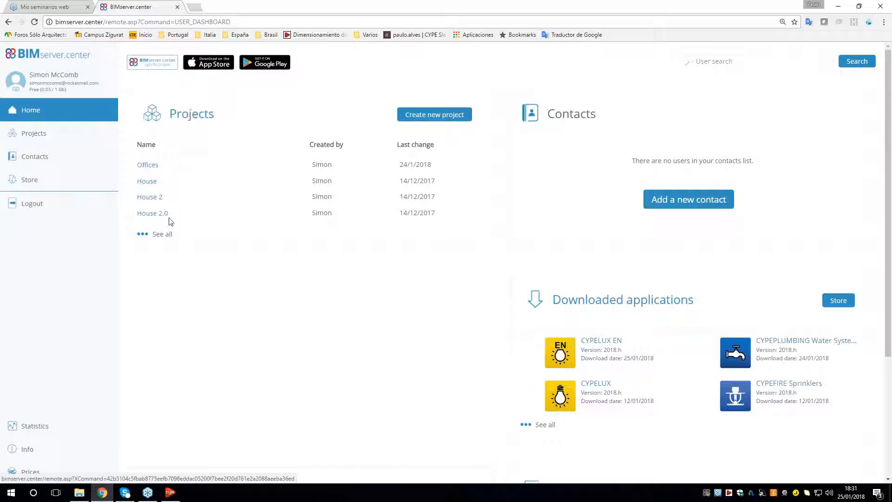
pyautogui.click(192, 115)
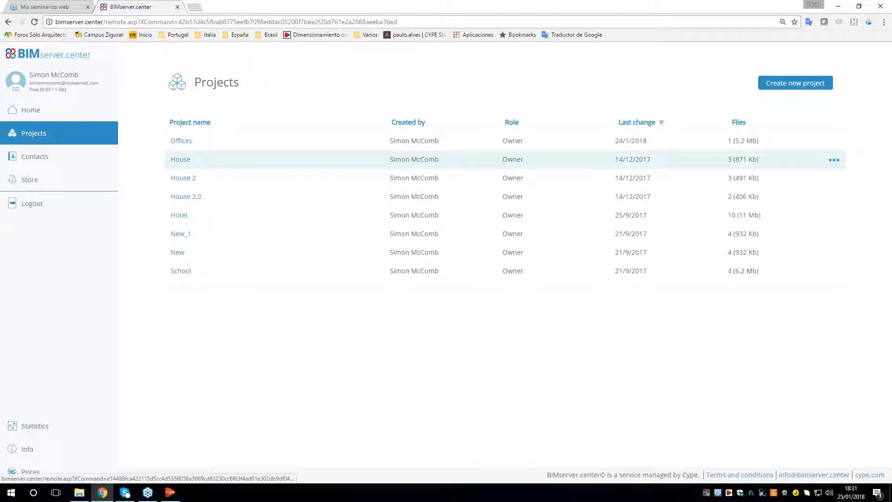
pyautogui.click(180, 159)
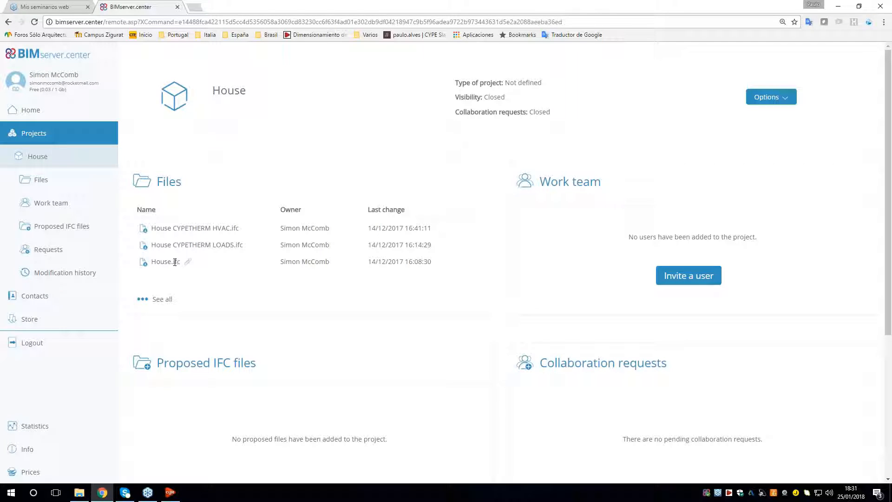
# - Examine the IFC files contributed to the House project, including the architectural model and the CYPETHERM HVAC and CYPETHERM LOADS files
pyautogui.moveTo(181, 264); pyautogui.dragTo(182, 263)
pyautogui.moveTo(151, 228); pyautogui.dragTo(231, 230)
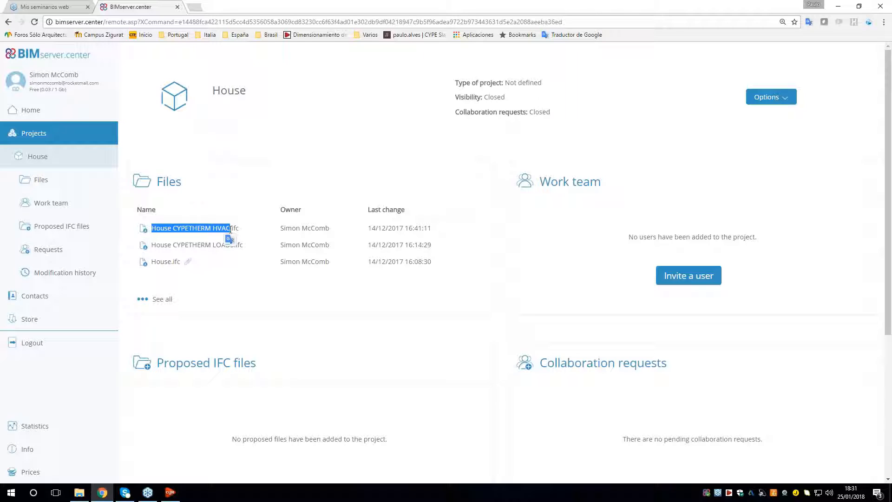
pyautogui.click(208, 245)
pyautogui.tripleClick(215, 229)
pyautogui.click(210, 242)
pyautogui.moveTo(174, 245); pyautogui.dragTo(235, 245)
pyautogui.click(246, 227)
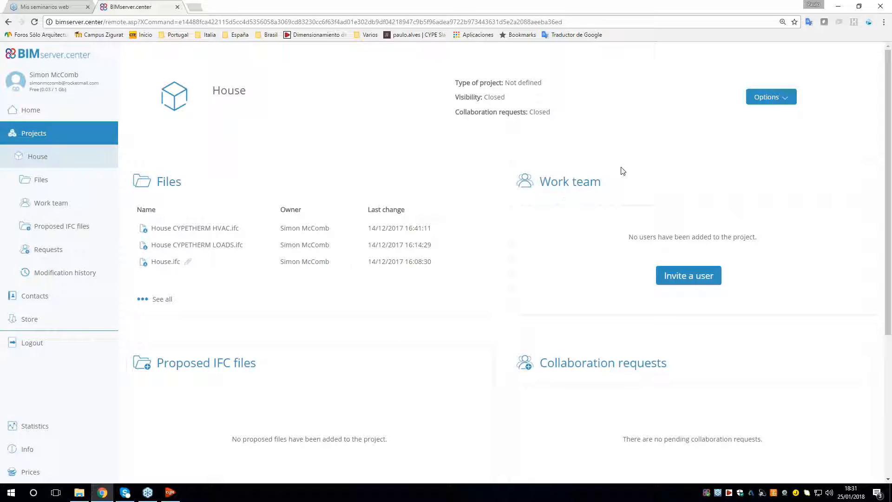
# - Draft a work team invitation for the House project with the Editor role and the Lighting design area, and return to the project unsent
pyautogui.click(679, 279)
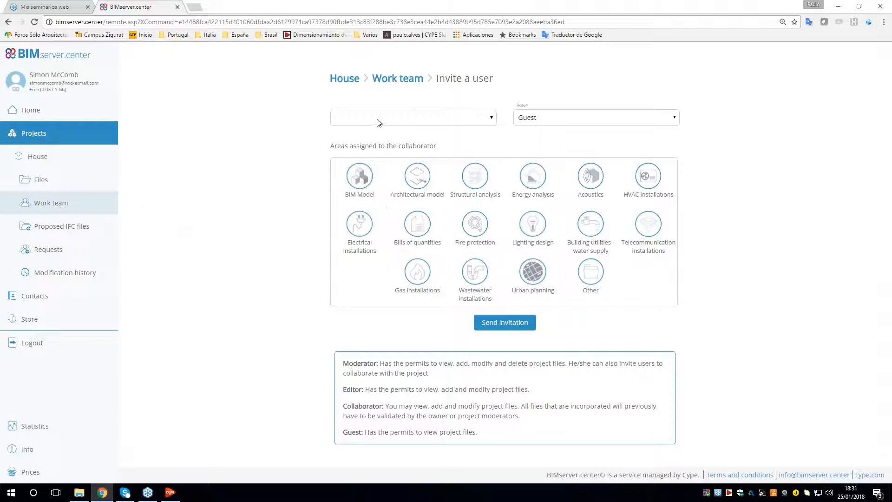
pyautogui.click(653, 123)
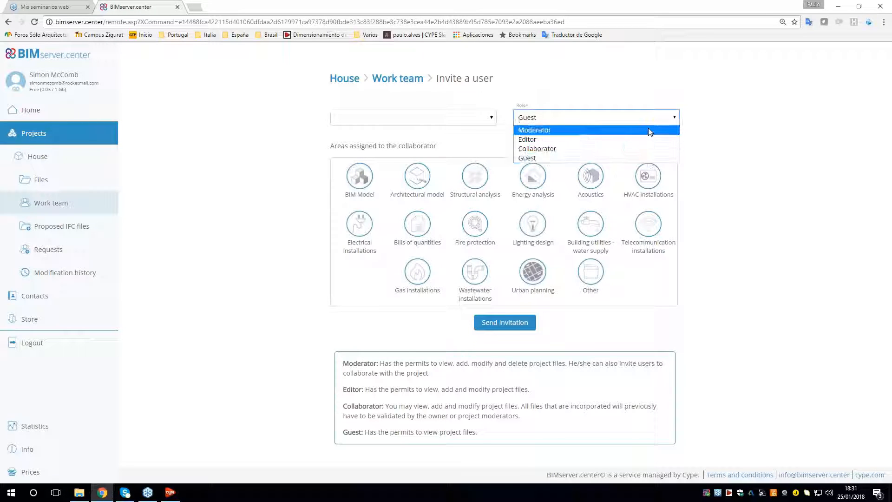
pyautogui.click(649, 160)
pyautogui.click(653, 123)
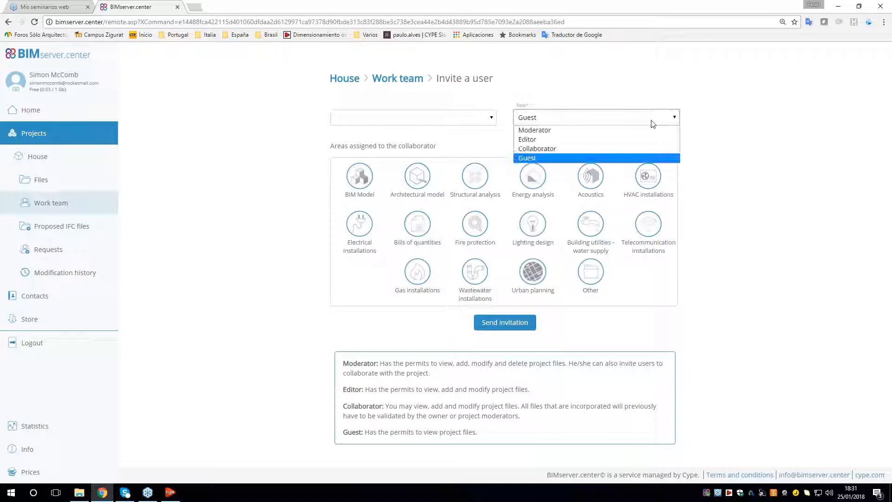
pyautogui.click(615, 139)
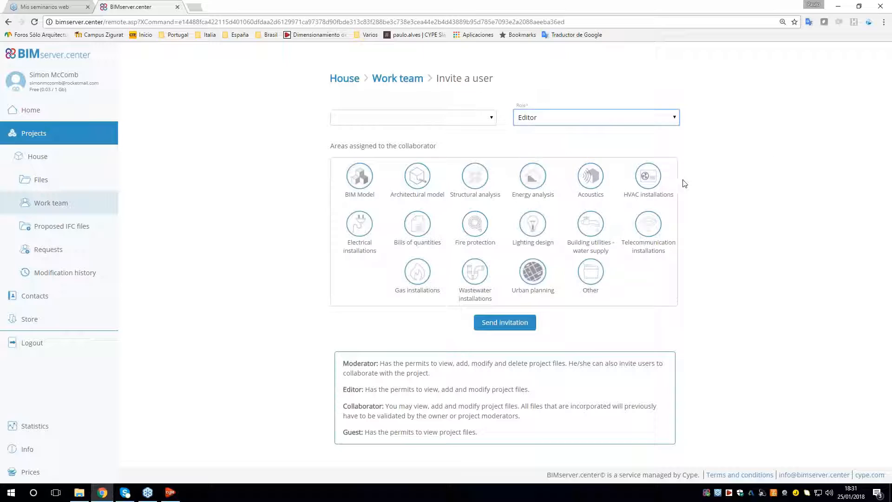
pyautogui.click(533, 224)
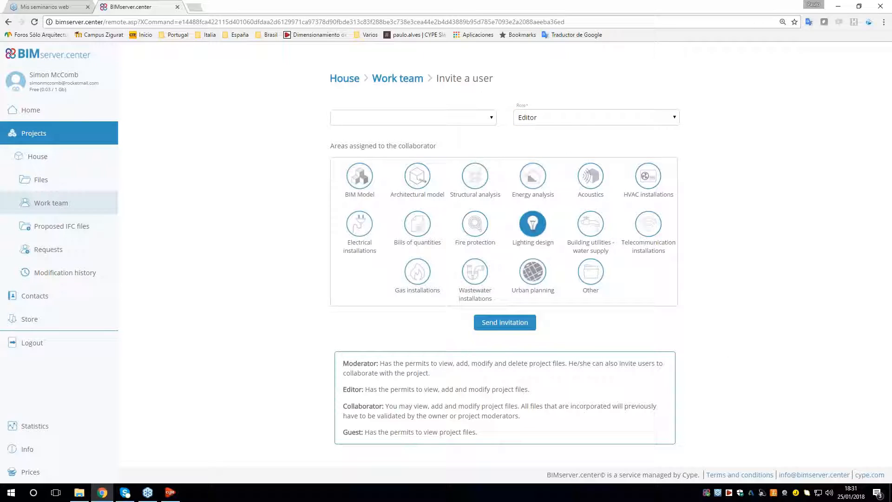
pyautogui.click(61, 156)
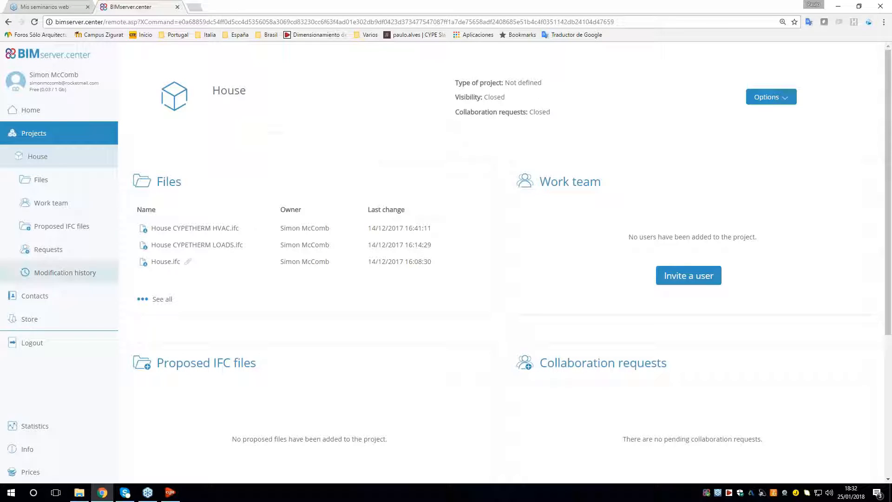
# - View the contacts list and the form for adding a new contact, without entering anyone
pyautogui.click(44, 296)
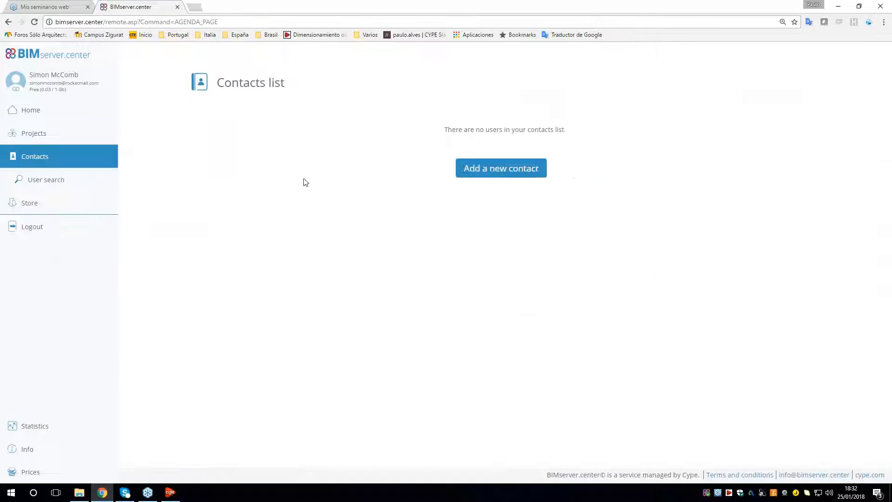
pyautogui.click(486, 175)
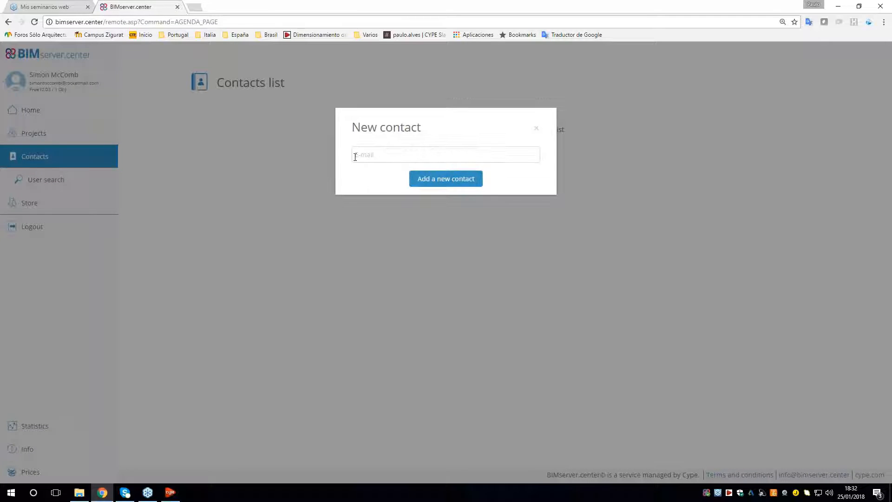
pyautogui.click(536, 129)
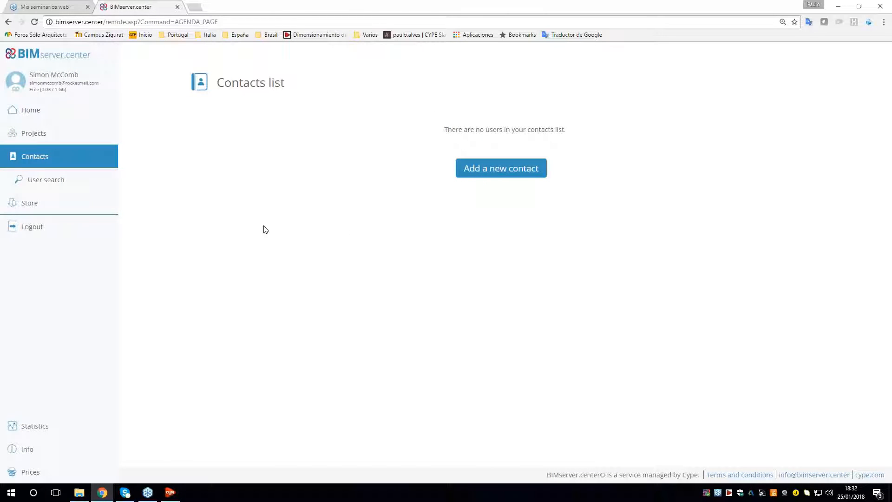
# - Browse the applications offered in the BIMserver.center store
pyautogui.click(36, 226)
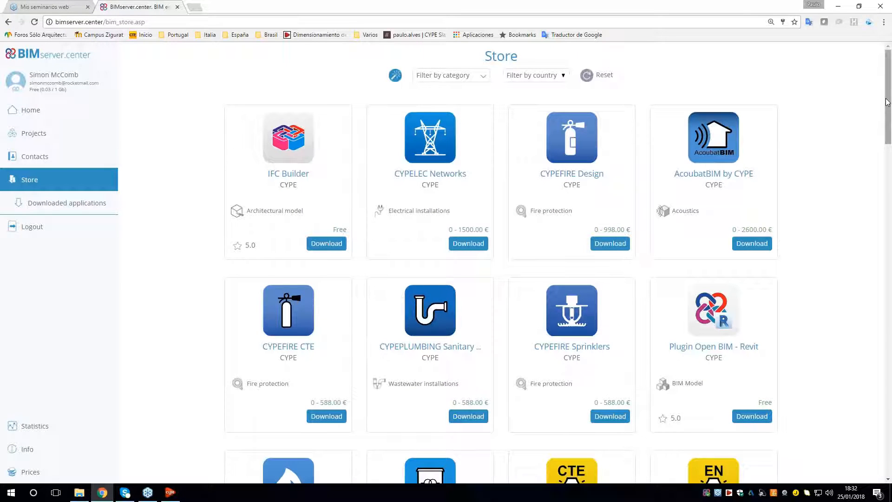
pyautogui.moveTo(887, 133); pyautogui.dragTo(870, 107)
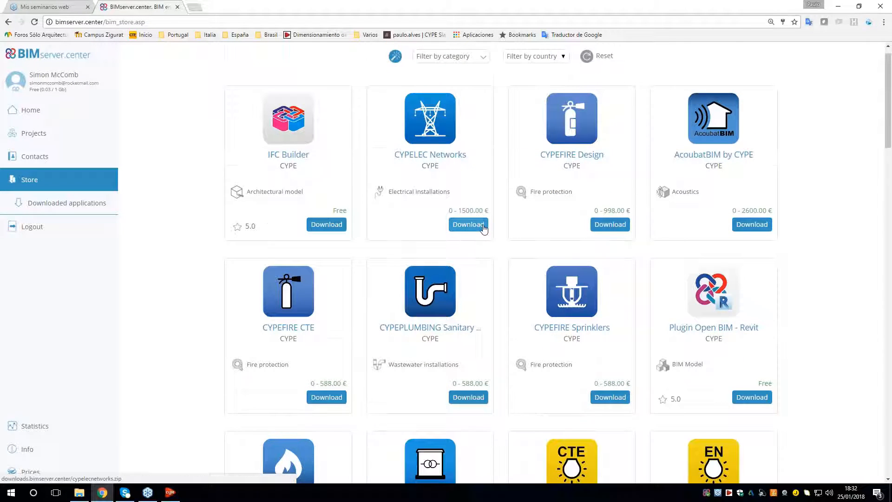
pyautogui.scroll(-2, 469, 228)
pyautogui.scroll(-1, 470, 227)
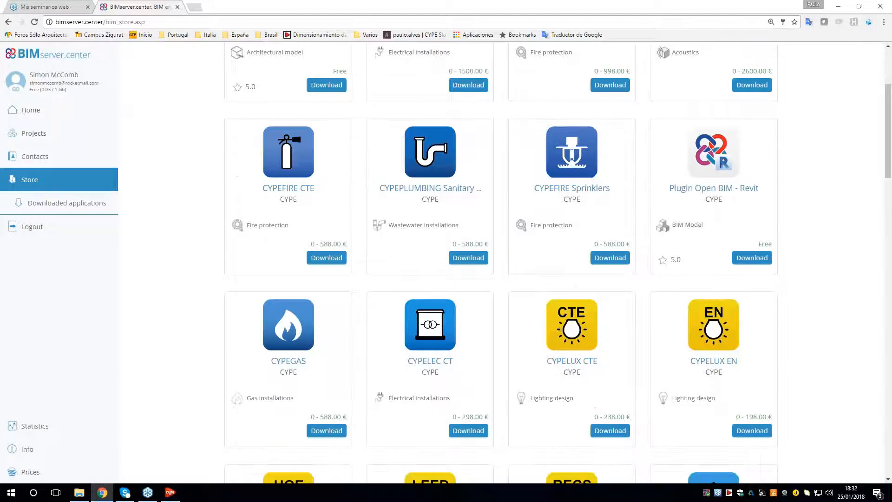
# - Launch IFC Builder and open the Offices example project, recovering all the original examples
pyautogui.click(838, 6)
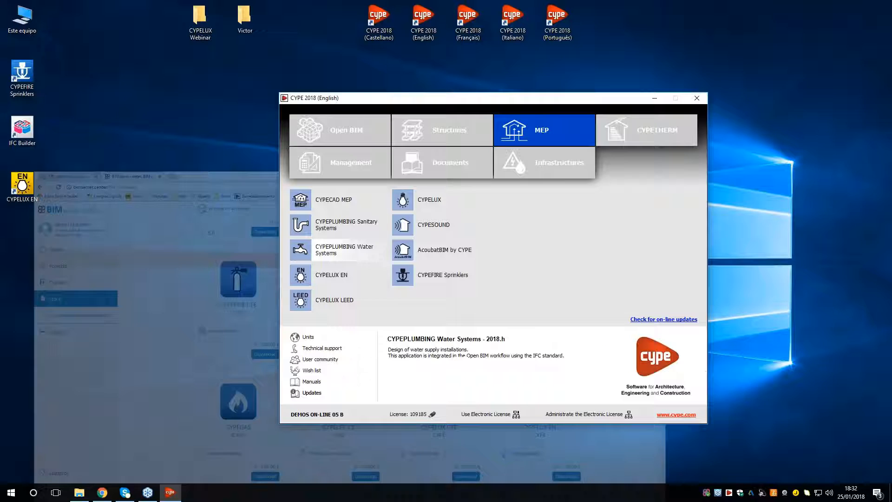
pyautogui.doubleClick(22, 128)
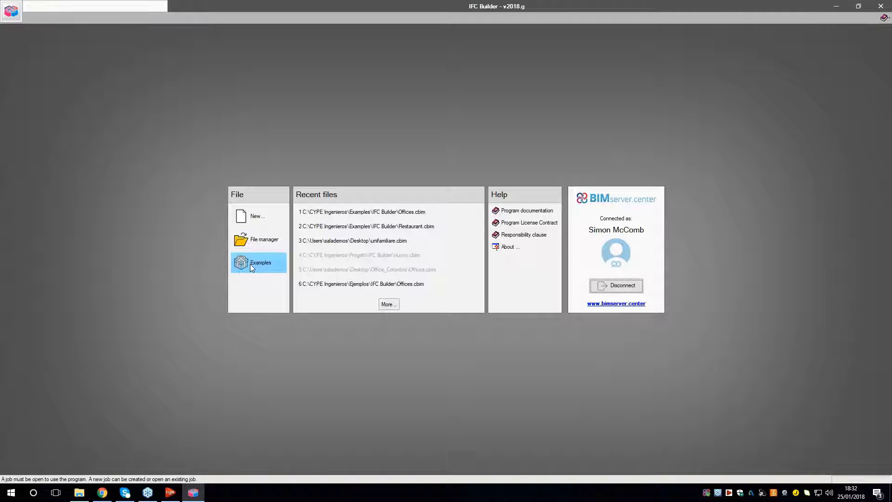
pyautogui.click(251, 264)
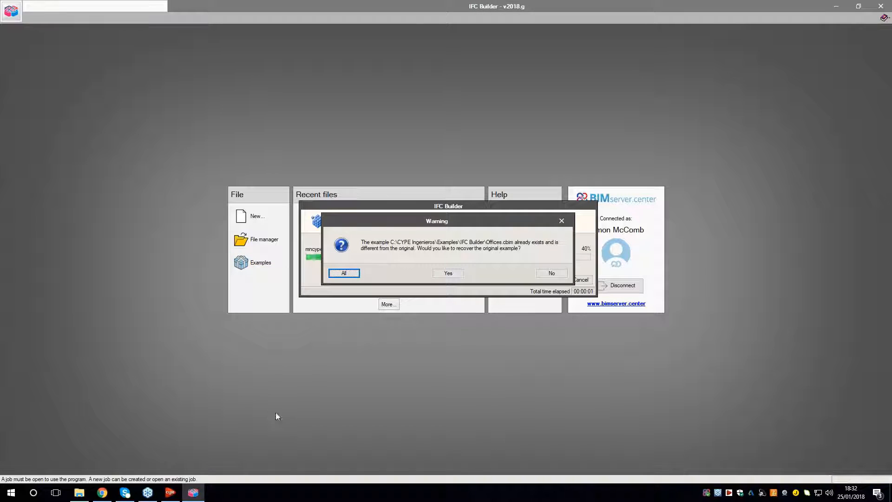
pyautogui.click(345, 274)
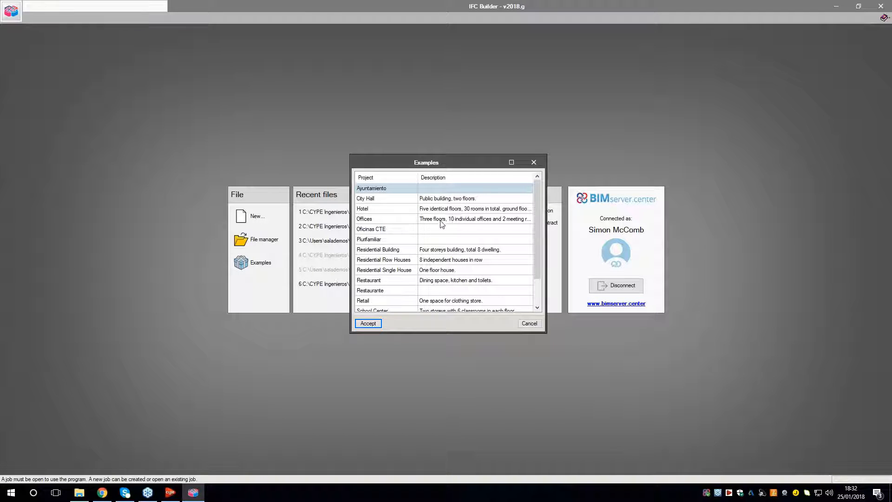
pyautogui.click(484, 222)
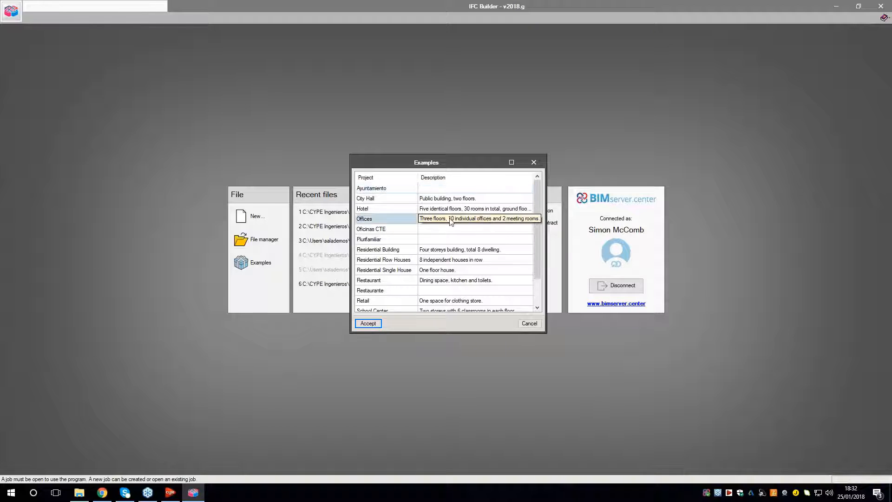
pyautogui.click(368, 323)
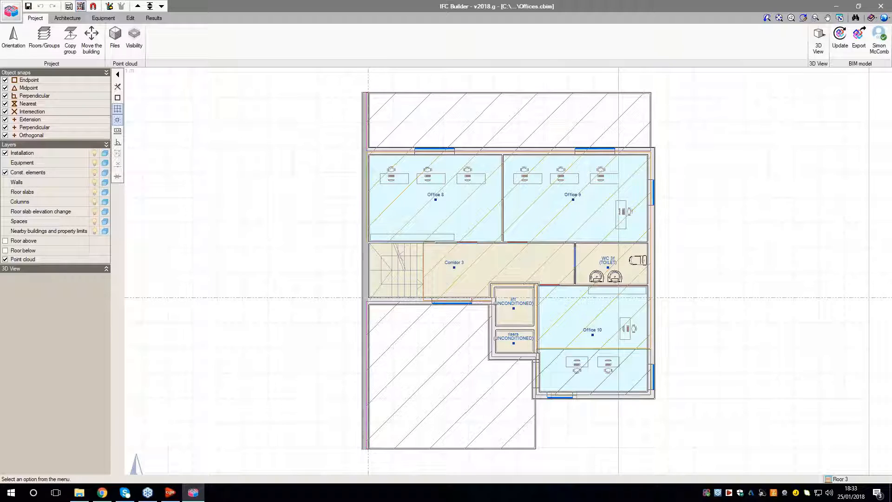
# - Go down through the building's floors and display the ground floor plan
pyautogui.click(161, 7)
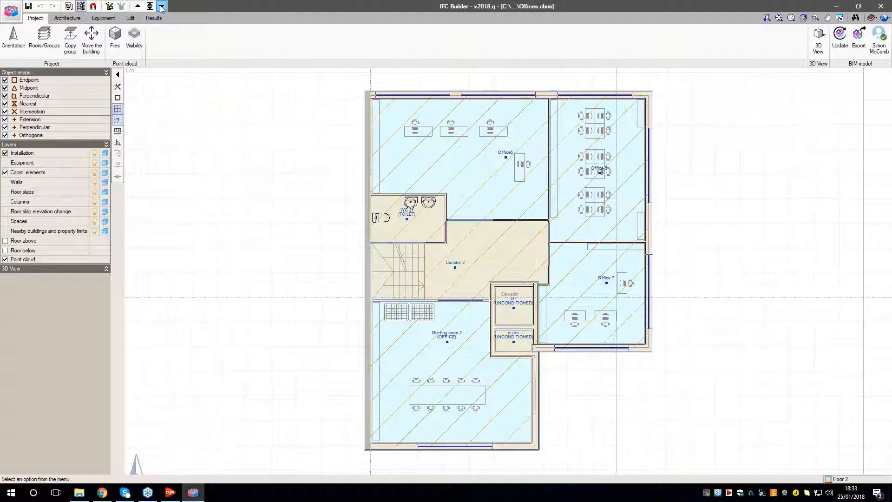
pyautogui.click(150, 6)
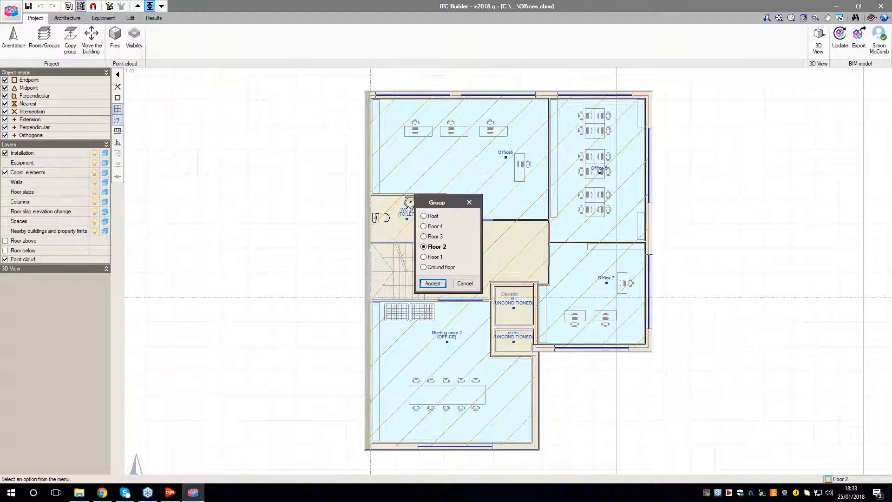
pyautogui.click(436, 284)
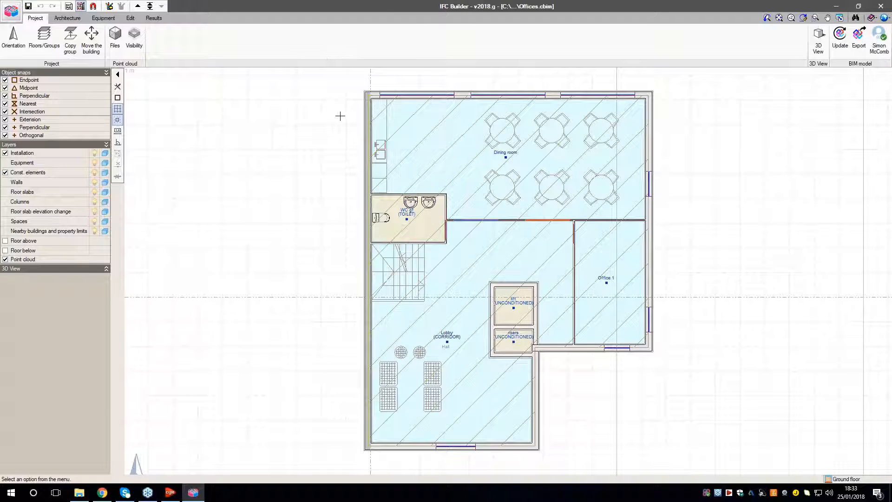
# - Examine the tools available for walls and partitions, floor slabs, openings, columns and bathroom appliances
pyautogui.click(67, 18)
pyautogui.click(12, 42)
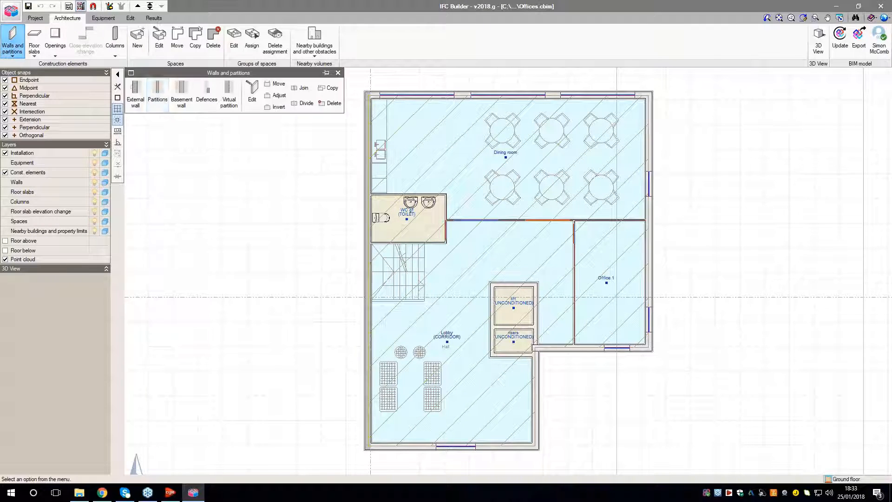
pyautogui.click(34, 42)
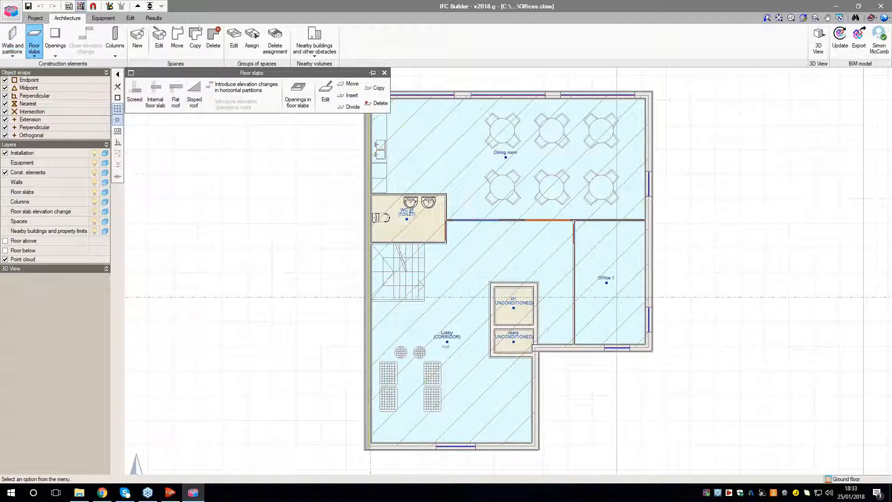
pyautogui.click(195, 96)
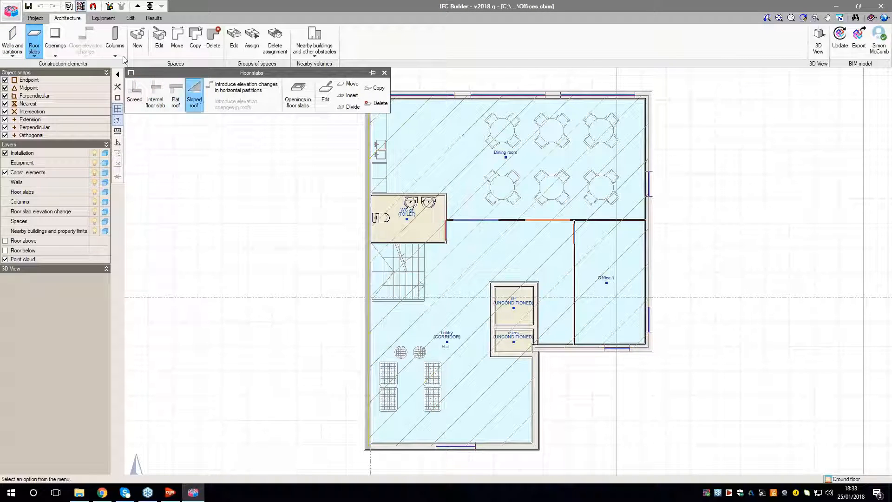
pyautogui.click(55, 41)
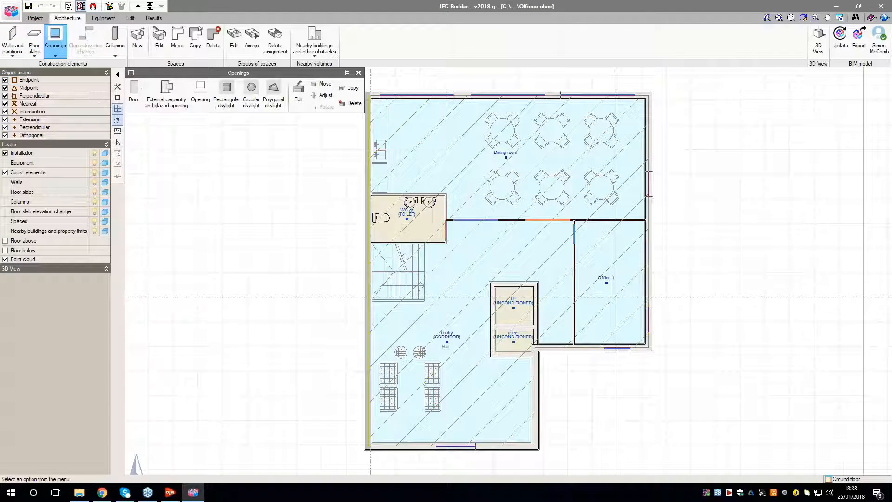
pyautogui.click(115, 43)
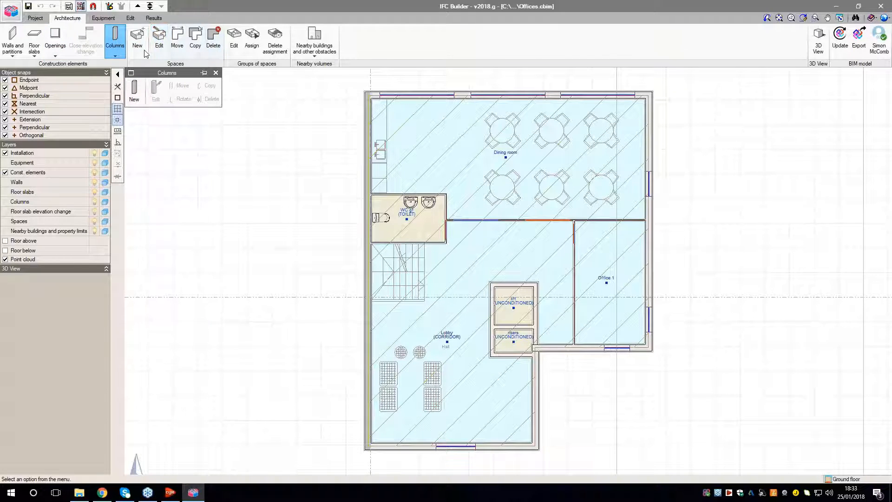
pyautogui.click(108, 20)
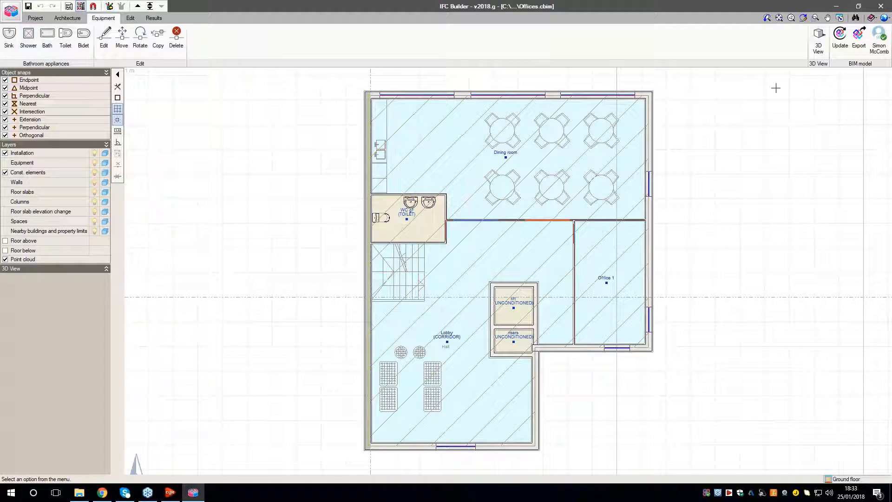
# - Show a 3D view of the Offices building with all floors
pyautogui.click(819, 39)
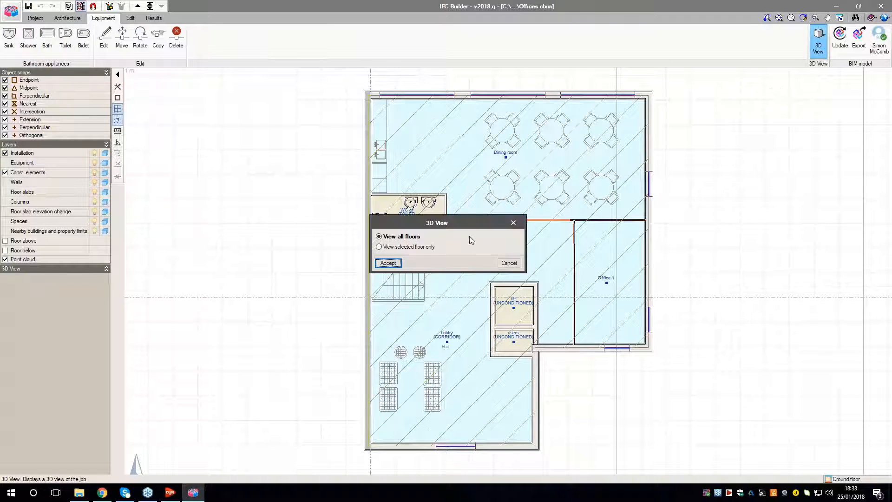
pyautogui.click(388, 263)
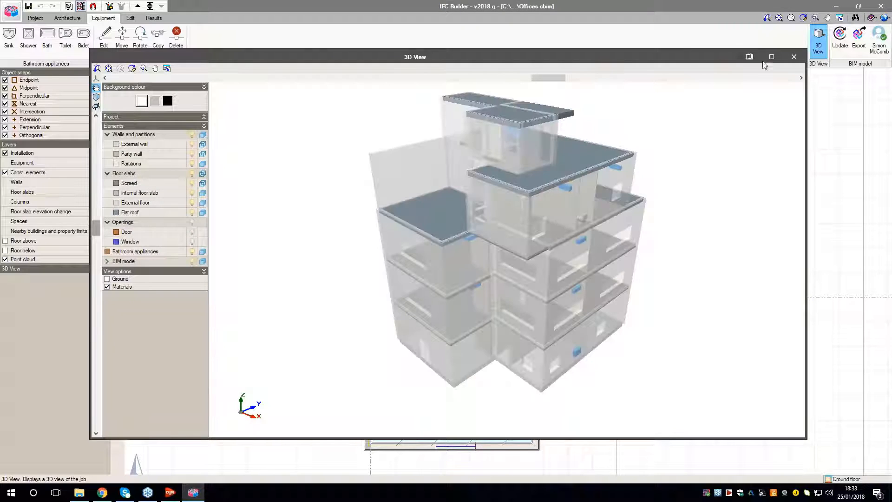
# - Maximise the 3D view and inspect the transparent Offices building from several sides
pyautogui.click(769, 57)
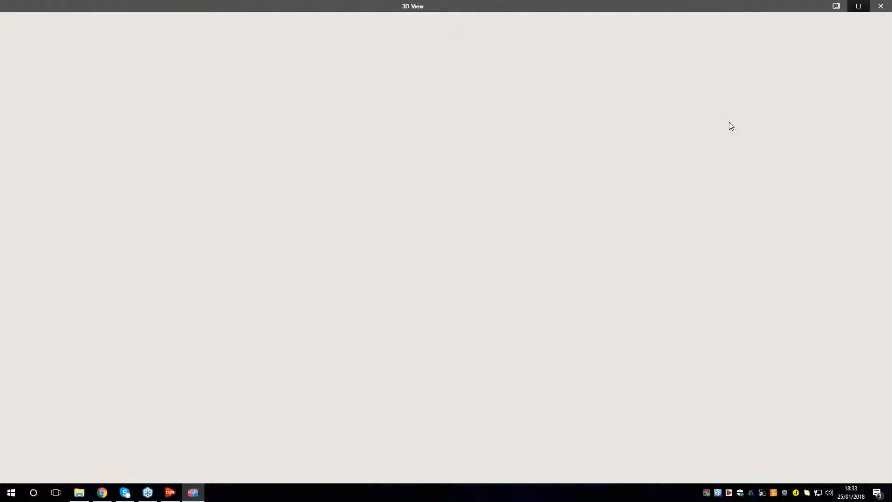
pyautogui.moveTo(467, 247); pyautogui.dragTo(390, 233)
pyautogui.moveTo(609, 247); pyautogui.dragTo(420, 240)
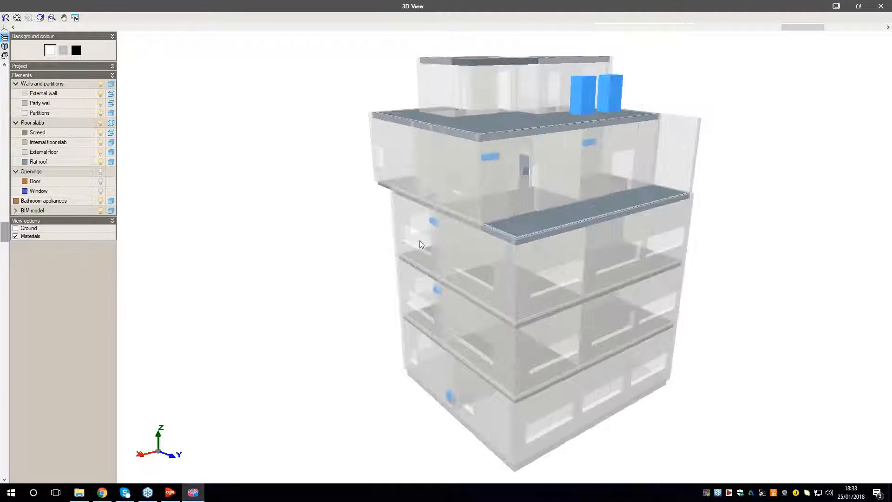
pyautogui.moveTo(657, 243); pyautogui.dragTo(370, 219)
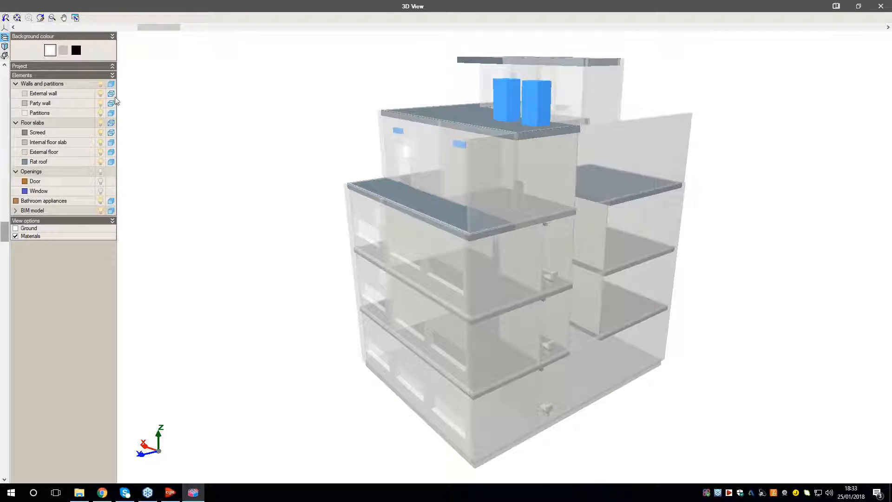
# - Display the external walls and party walls as opaque and inspect the building's facades from all around
pyautogui.click(111, 94)
pyautogui.click(111, 103)
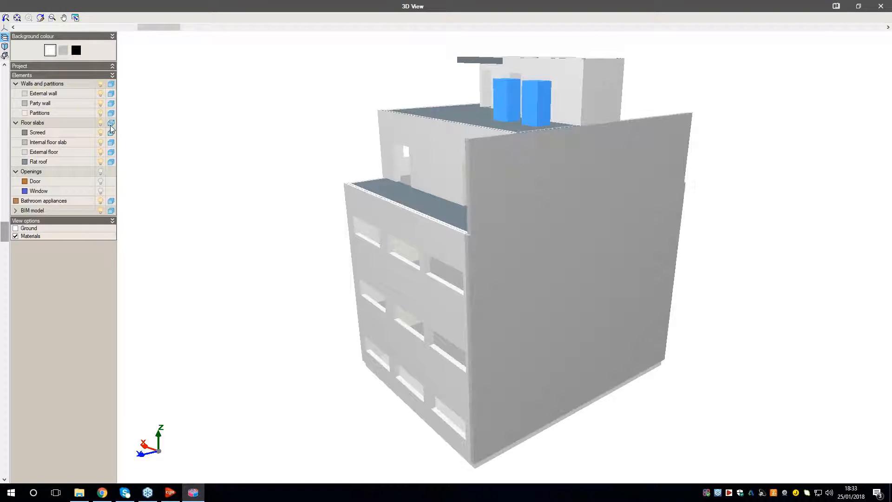
pyautogui.click(111, 132)
pyautogui.moveTo(596, 239); pyautogui.dragTo(298, 218)
pyautogui.click(112, 133)
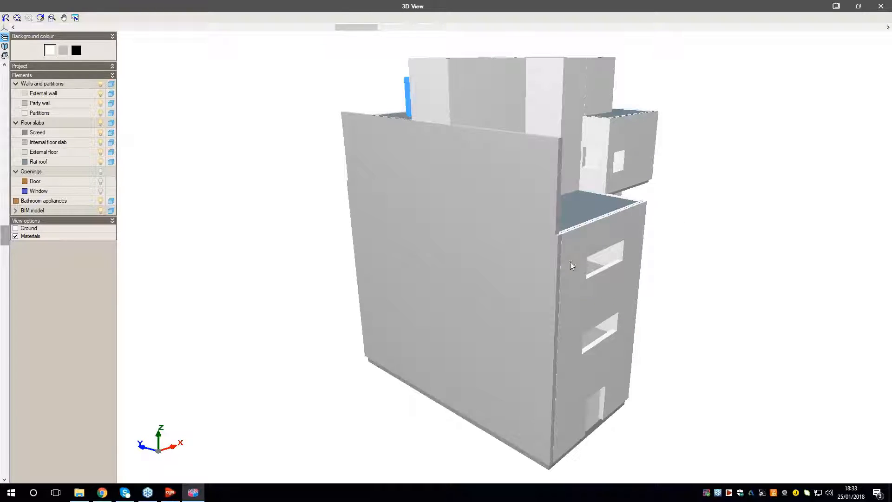
pyautogui.moveTo(574, 264); pyautogui.dragTo(438, 260)
pyautogui.moveTo(579, 257); pyautogui.dragTo(565, 257)
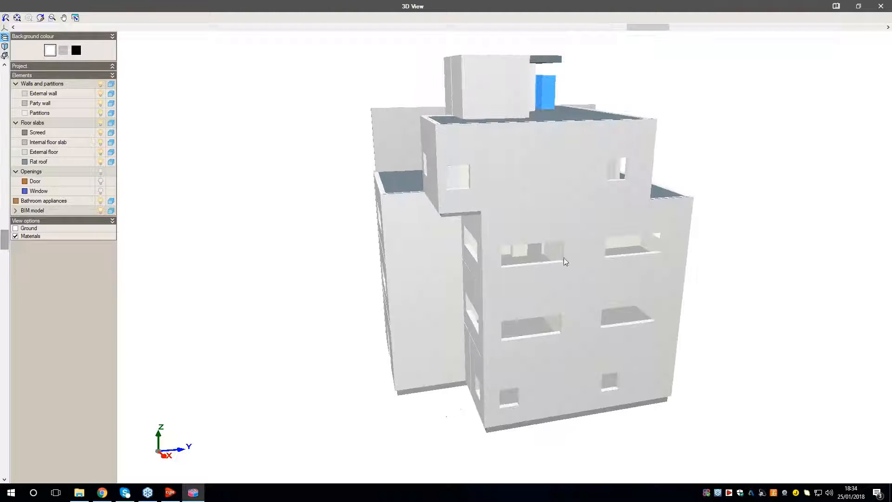
# - Hide the external walls, party walls and partitions, examine the floor slabs and bathroom appliances, and close the 3D view
pyautogui.click(100, 94)
pyautogui.click(100, 103)
pyautogui.click(100, 113)
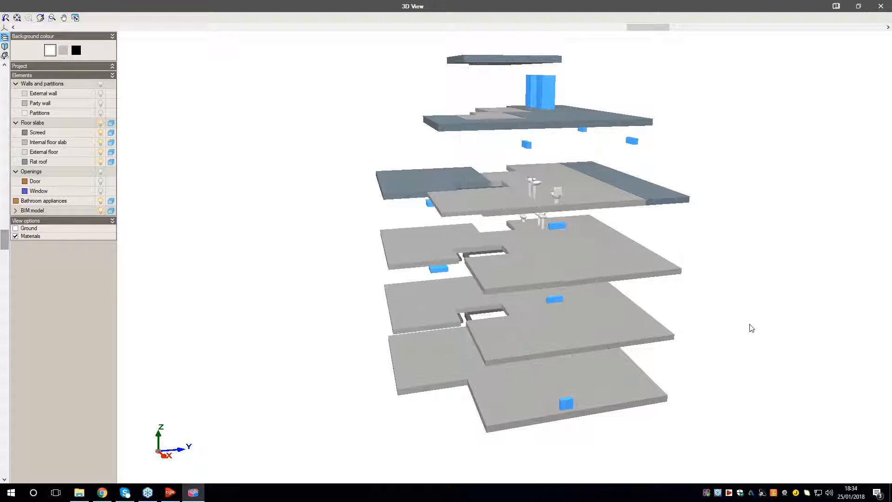
pyautogui.moveTo(715, 325); pyautogui.dragTo(523, 137)
pyautogui.scroll(5, 572, 222)
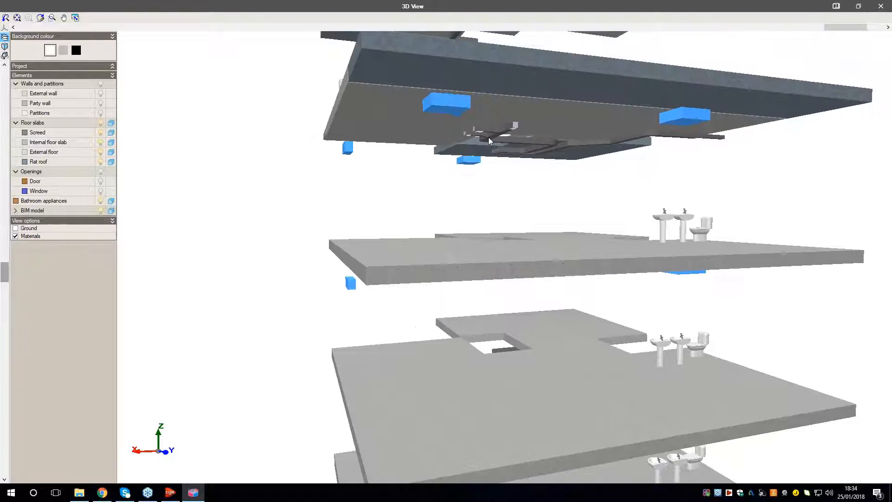
pyautogui.moveTo(627, 186); pyautogui.dragTo(553, 155)
pyautogui.scroll(-5, 553, 186)
pyautogui.moveTo(577, 194)
pyautogui.mouseDown()
pyautogui.moveTo(632, 193)
pyautogui.moveTo(564, 199)
pyautogui.moveTo(581, 187)
pyautogui.mouseUp()
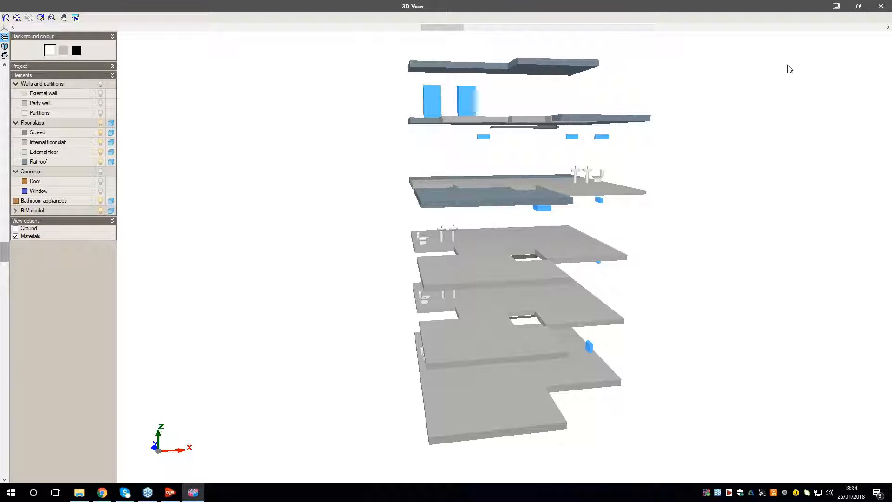
pyautogui.click(882, 5)
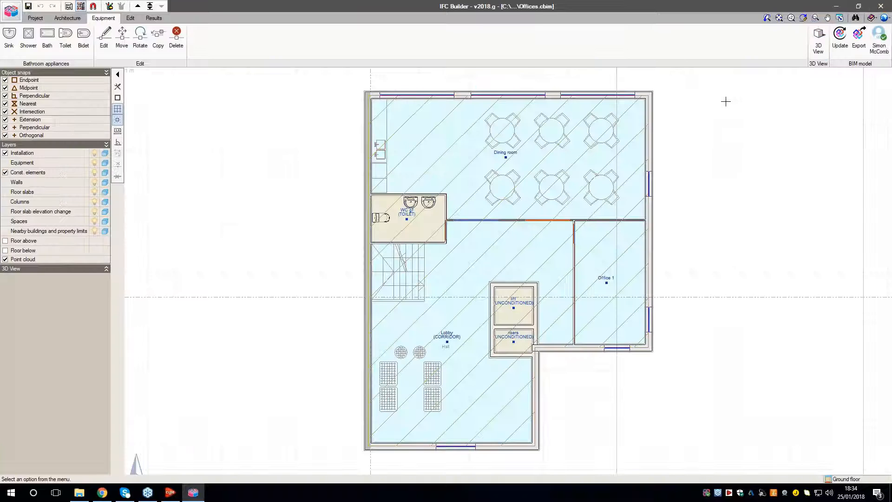
# - Start exporting the BIM model and create a new BIMserver.center project named CYPELUX Webinar for it
pyautogui.click(844, 41)
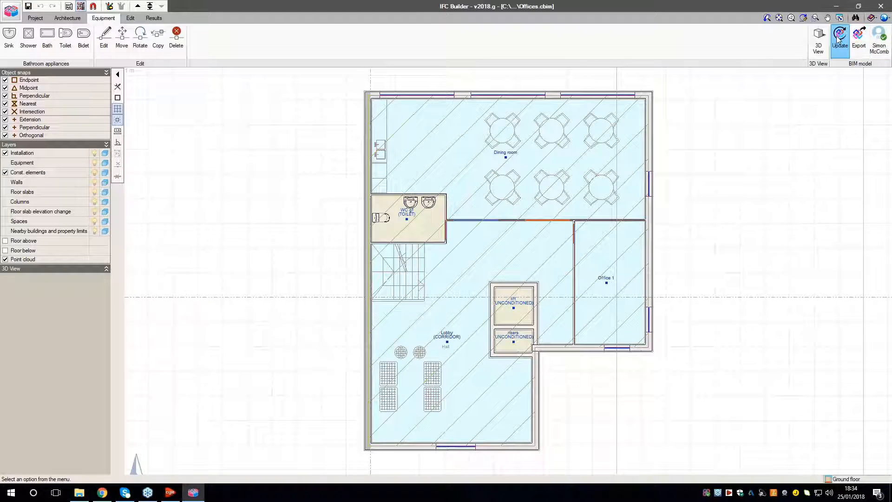
pyautogui.click(860, 49)
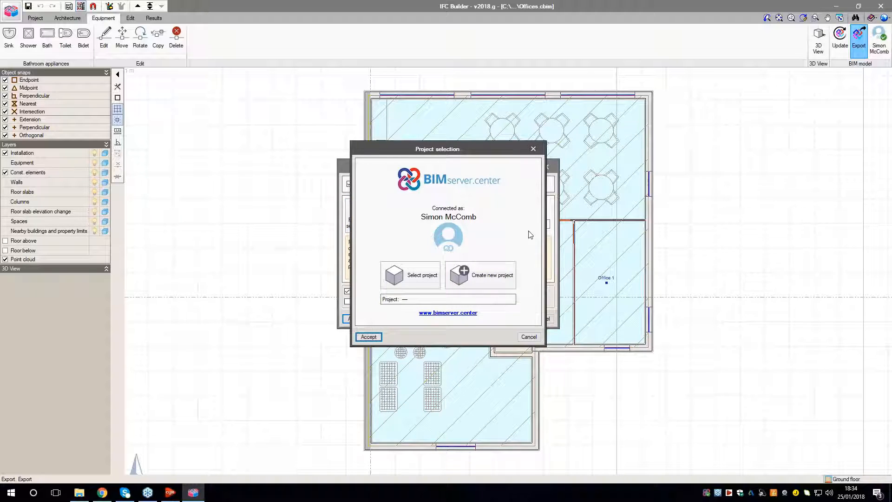
pyautogui.click(488, 272)
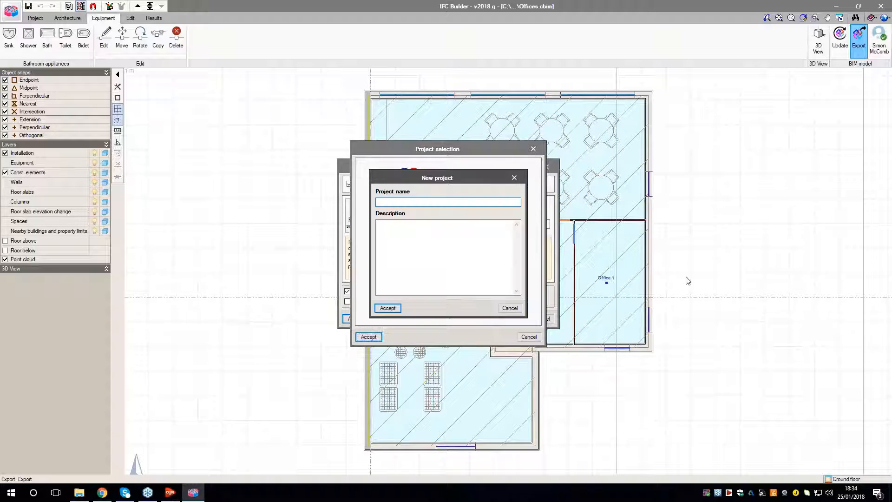
pyautogui.write('CYPELUX Webinar')
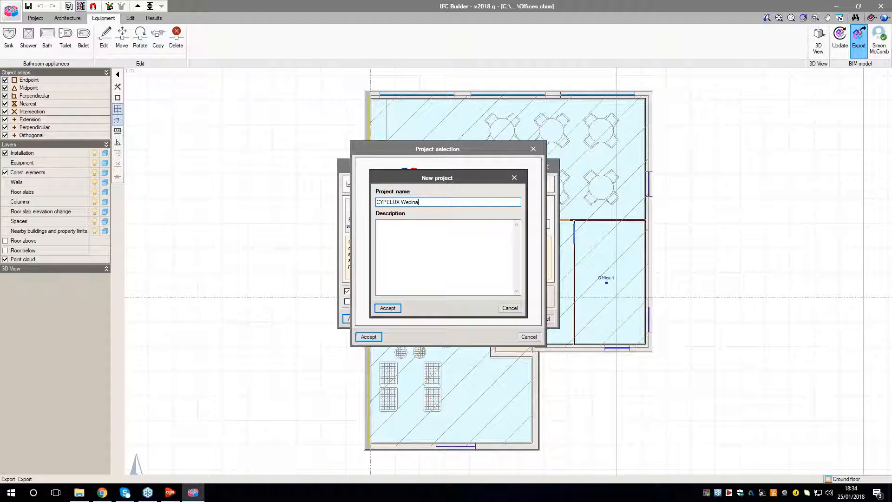
pyautogui.click(388, 307)
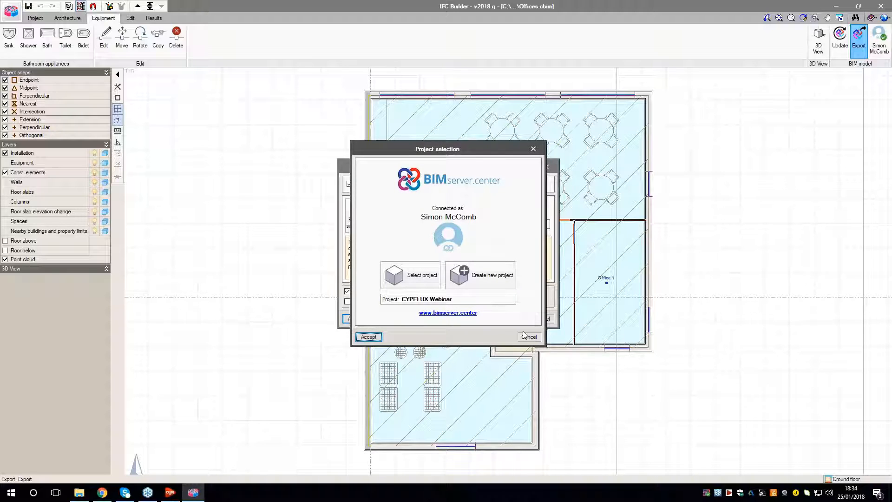
# - Export the Offices model in IFC format, linked to the CYPELUX Webinar project, with templates included
pyautogui.click(370, 337)
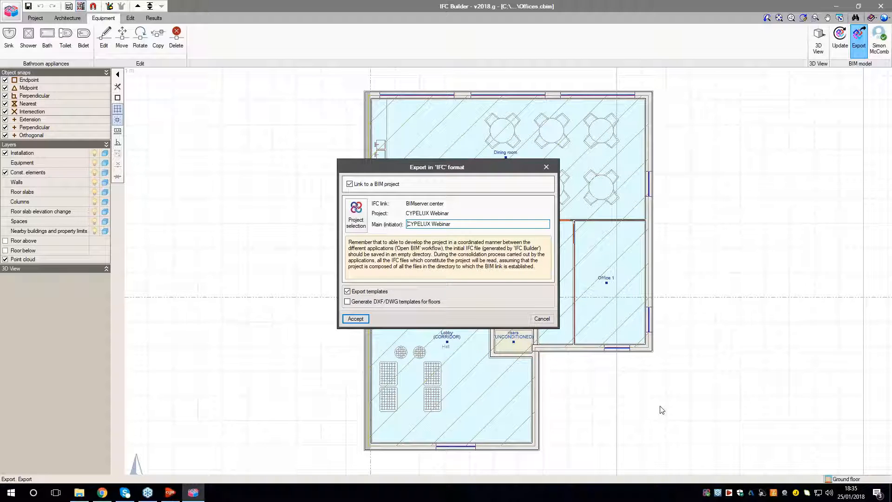
pyautogui.click(361, 320)
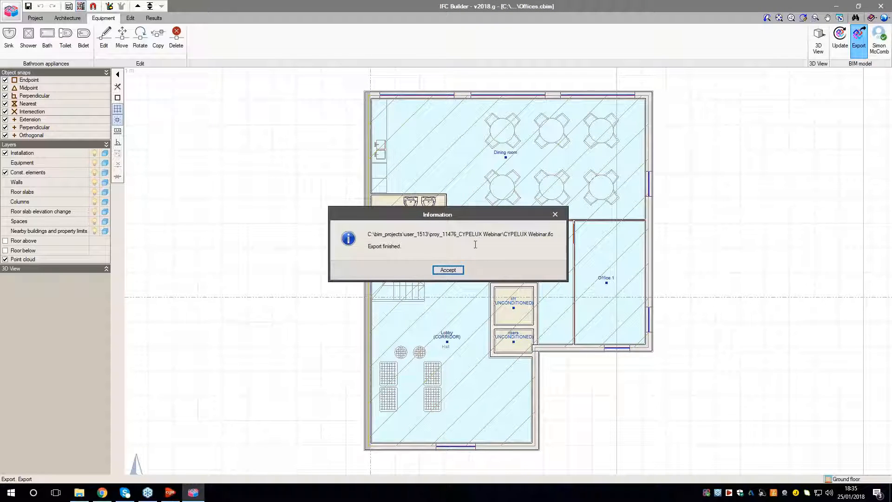
pyautogui.click(450, 271)
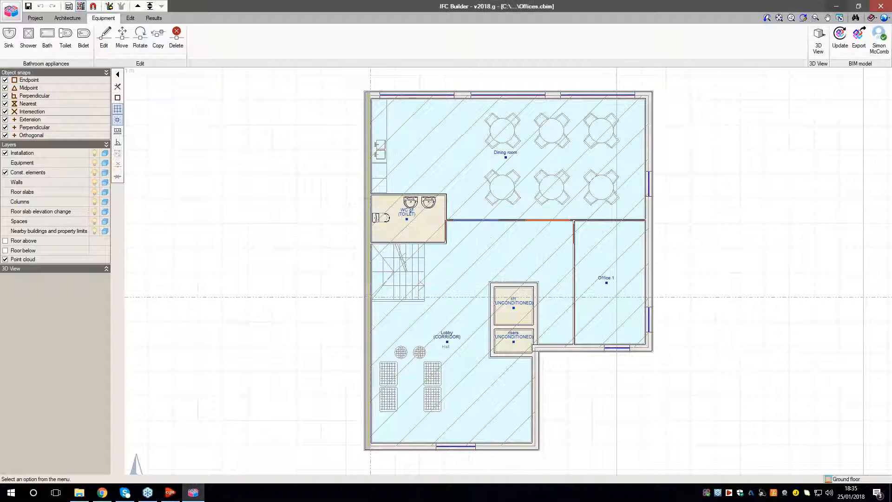
# - Switch to CYPELUX from the CYPE 2018 launcher and create a new project file named CYPELUX Webinar
pyautogui.click(836, 6)
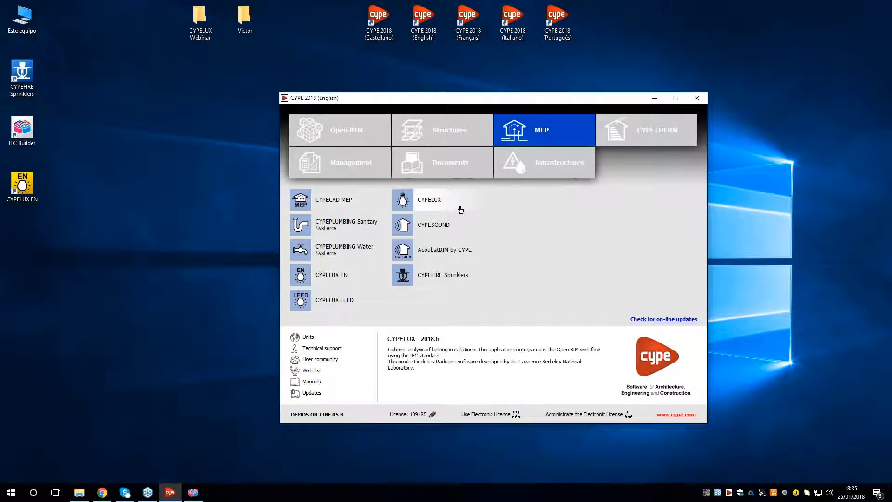
pyautogui.click(403, 204)
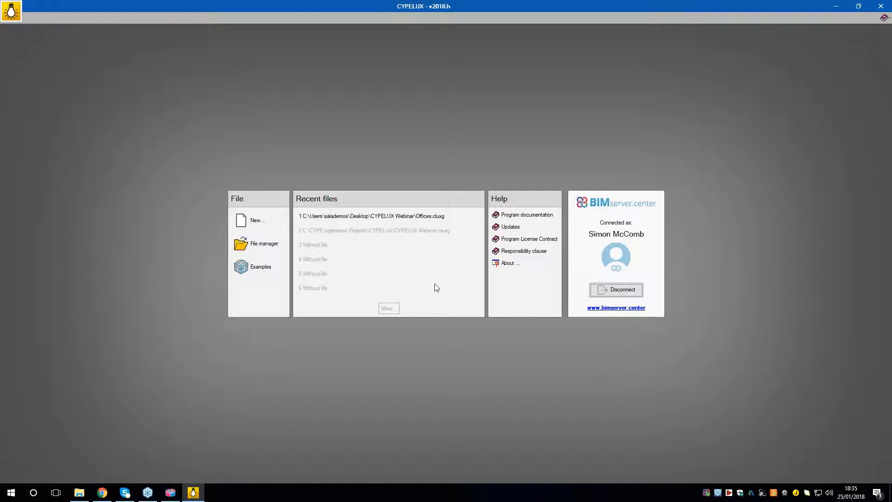
pyautogui.click(257, 221)
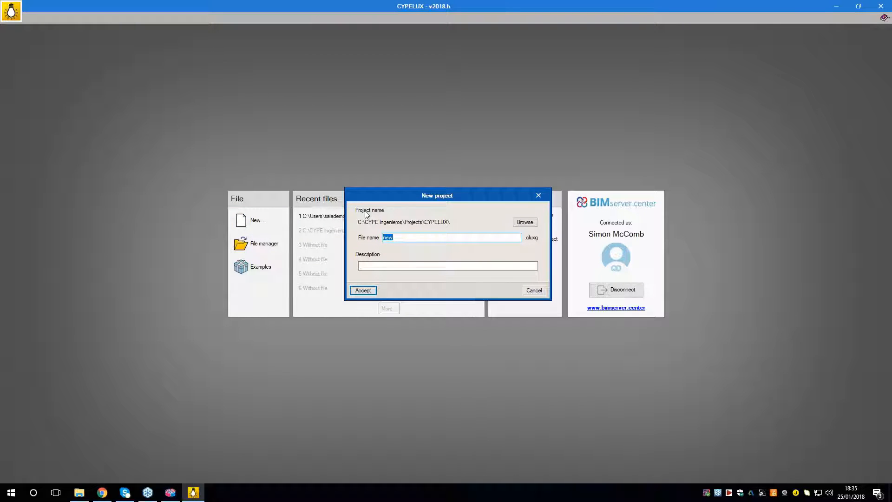
pyautogui.write('CYPELUX Webinar')
pyautogui.click(368, 291)
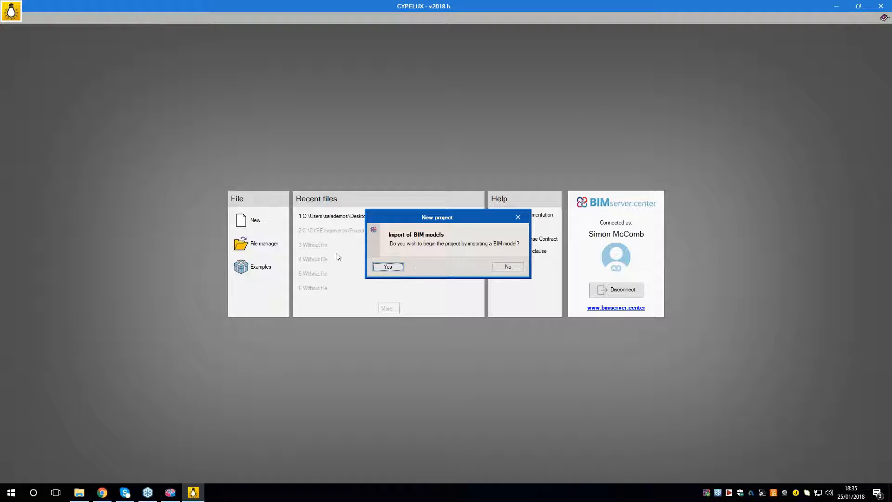
# - Begin the project by importing a BIM model, selecting the CYPELUX Webinar project from BIMserver.center
pyautogui.click(402, 268)
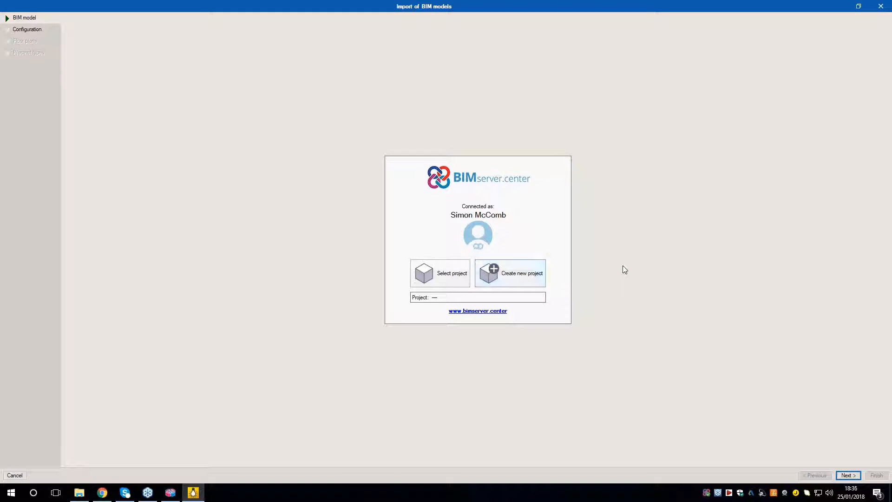
pyautogui.click(425, 268)
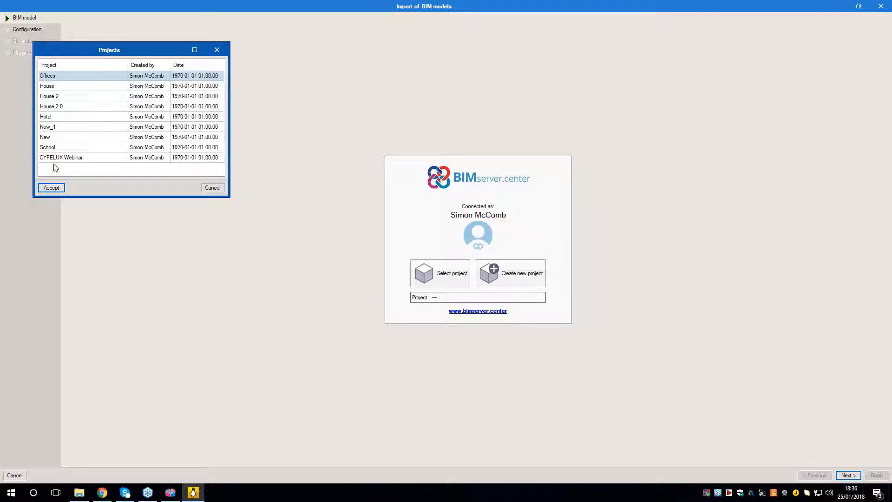
pyautogui.click(76, 158)
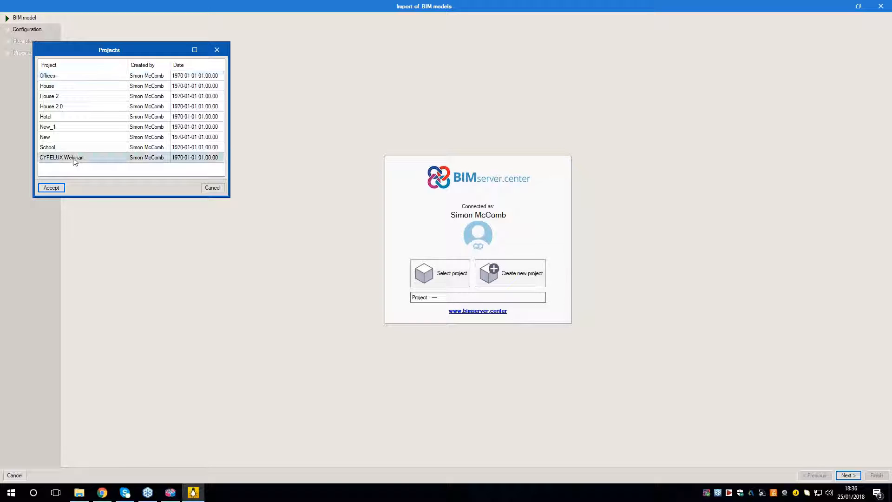
pyautogui.click(51, 188)
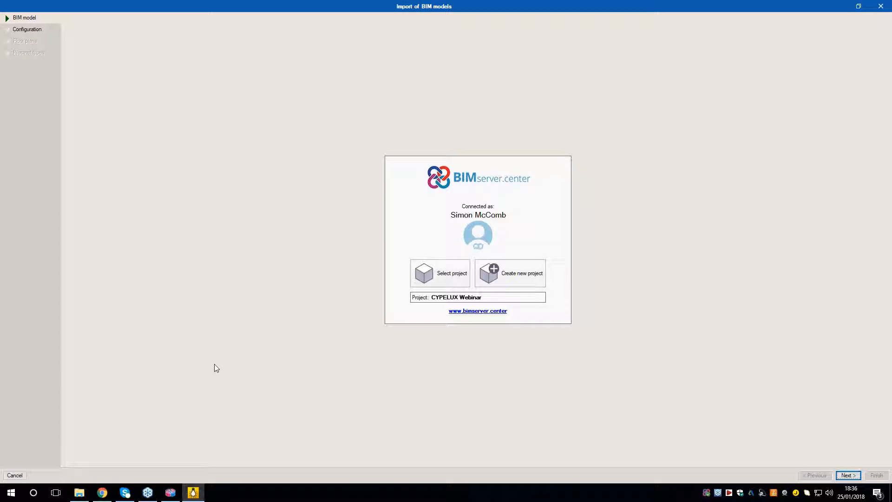
pyautogui.click(847, 475)
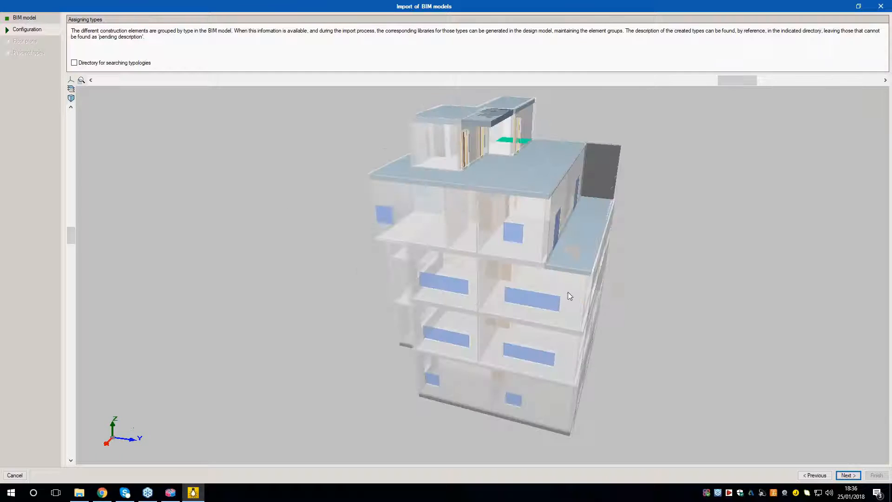
# - Enable the directory for searching typologies and set it to C:\CYPE Ingenieros\Library
pyautogui.click(74, 62)
pyautogui.click(880, 63)
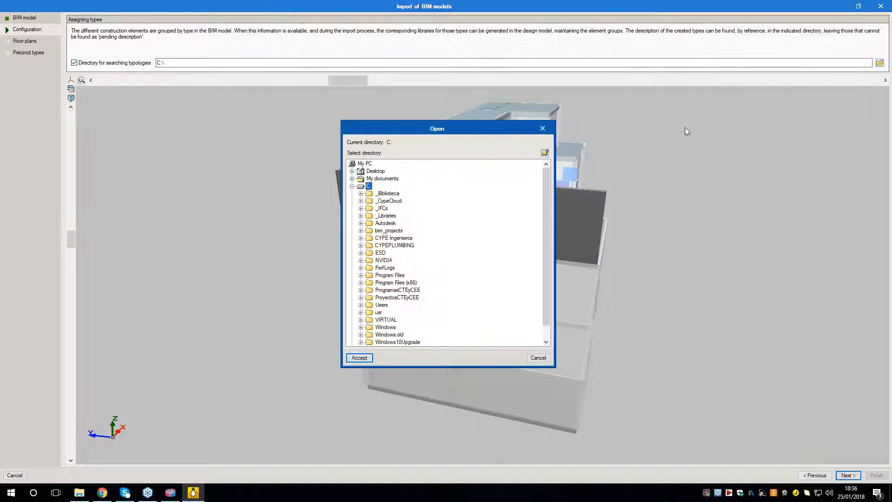
pyautogui.click(361, 239)
pyautogui.click(391, 305)
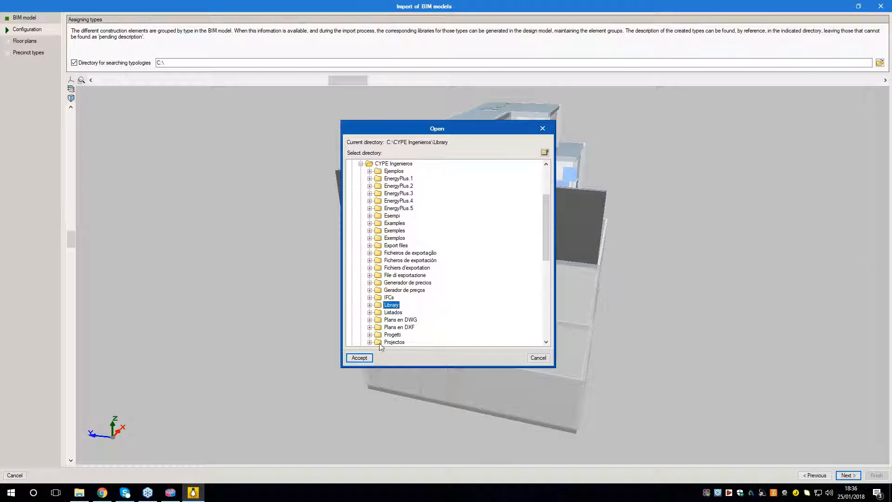
pyautogui.click(359, 358)
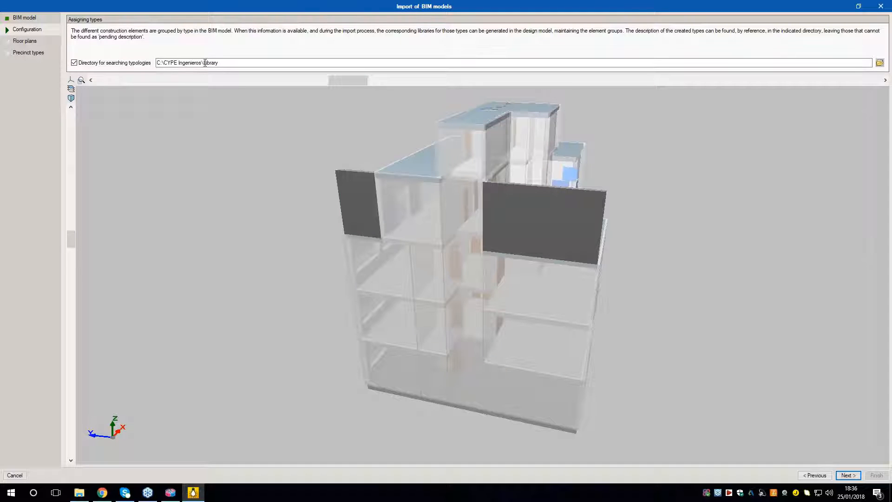
# - Review the typology directory path and the building preview from several sides, and continue the import to the floor plans stage
pyautogui.doubleClick(219, 62)
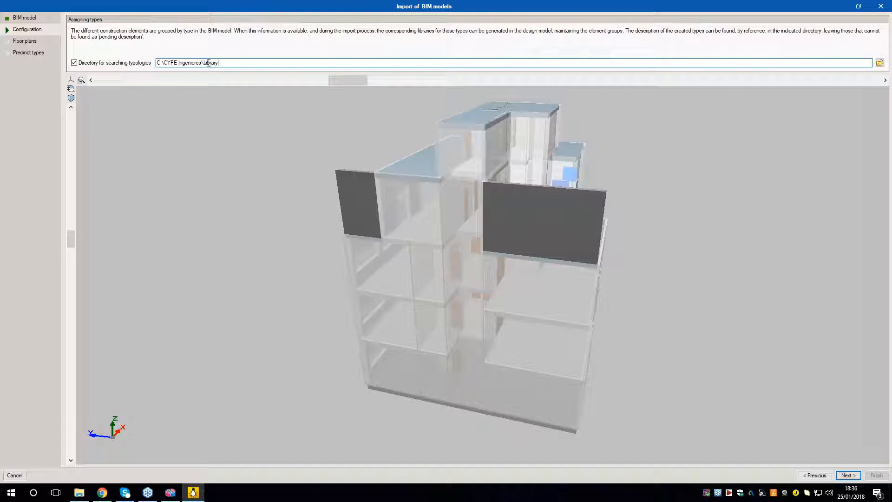
pyautogui.click(219, 63)
pyautogui.doubleClick(220, 63)
pyautogui.click(221, 63)
pyautogui.moveTo(491, 271); pyautogui.dragTo(424, 196)
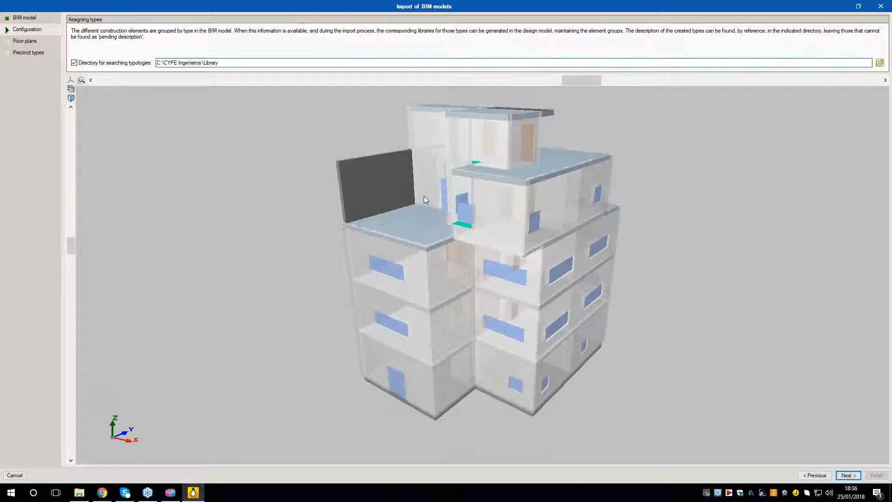
pyautogui.moveTo(204, 63); pyautogui.dragTo(220, 62)
pyautogui.click(237, 63)
pyautogui.moveTo(204, 63); pyautogui.dragTo(219, 63)
pyautogui.click(223, 63)
pyautogui.moveTo(588, 249); pyautogui.dragTo(539, 250)
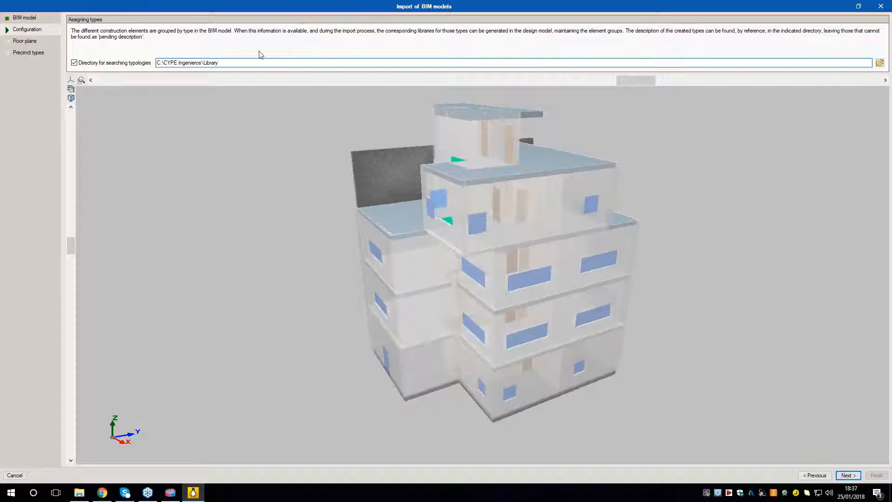
pyautogui.moveTo(566, 282); pyautogui.dragTo(436, 278)
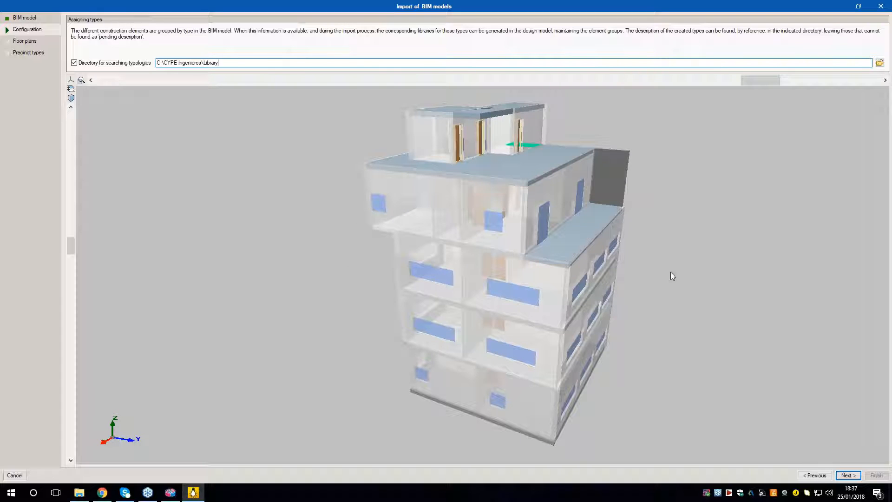
pyautogui.click(847, 475)
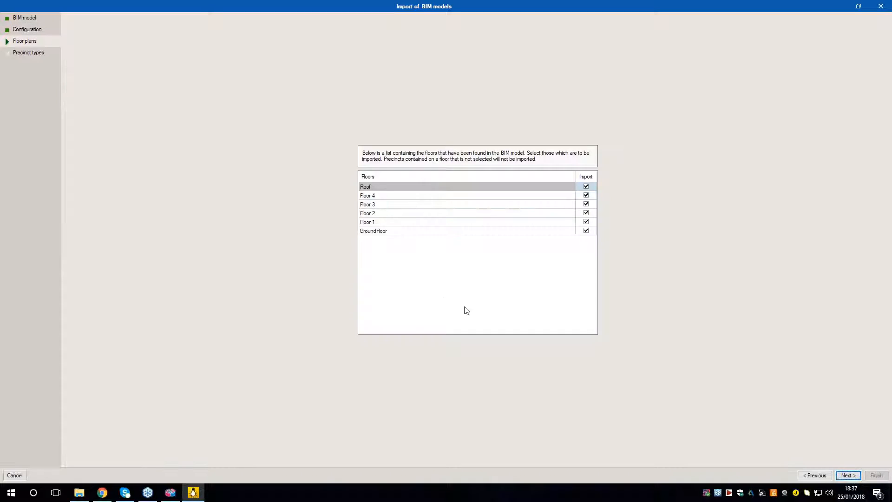
# - Finish the BIM model import with all floors and all precinct types included, and accept the import results
pyautogui.click(847, 475)
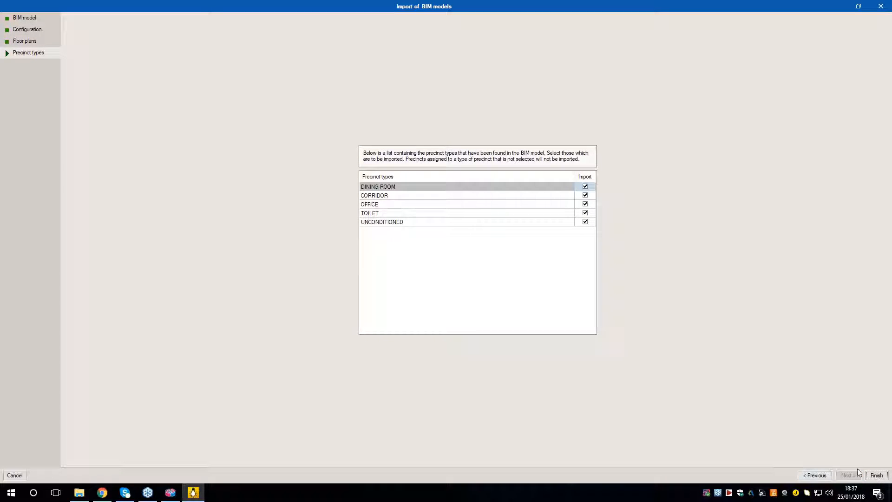
pyautogui.click(876, 475)
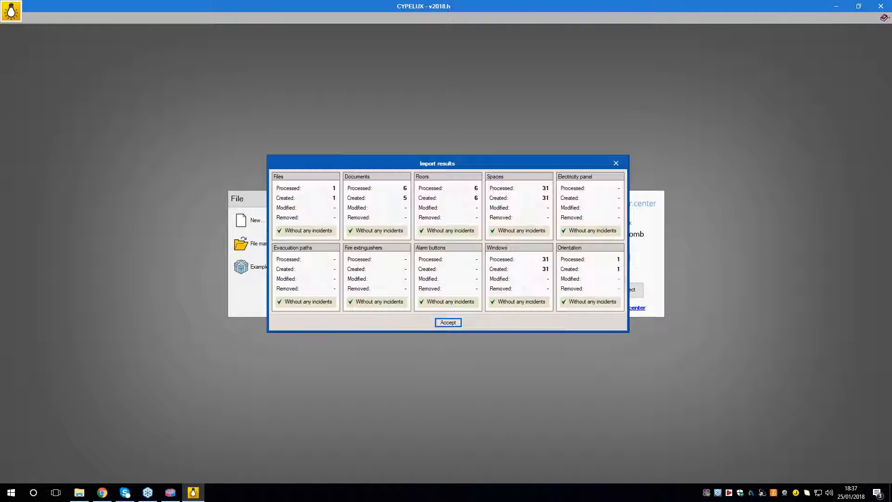
pyautogui.click(449, 324)
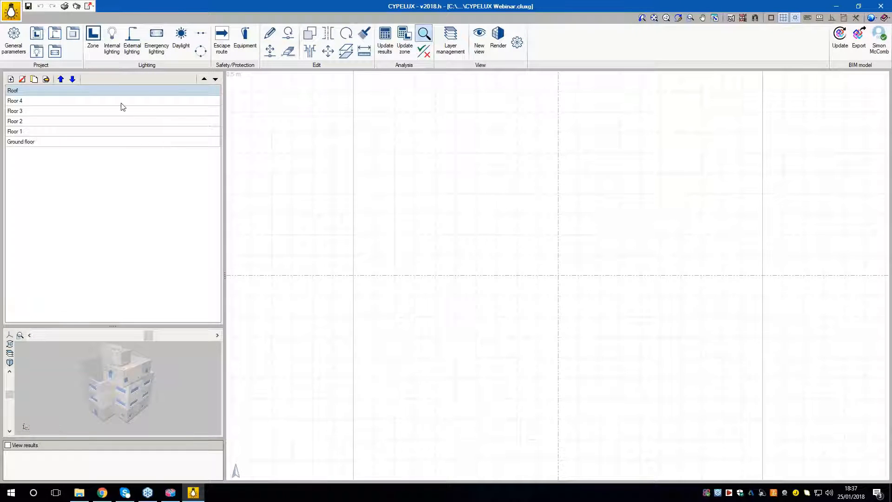
# - Review the imported plans one by one from Floor 4 down to the Ground floor
pyautogui.click(45, 104)
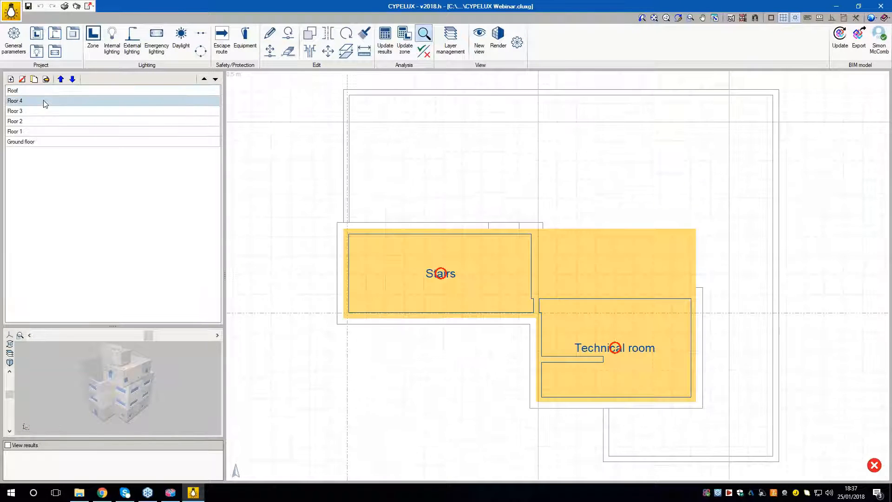
pyautogui.click(31, 112)
pyautogui.click(45, 122)
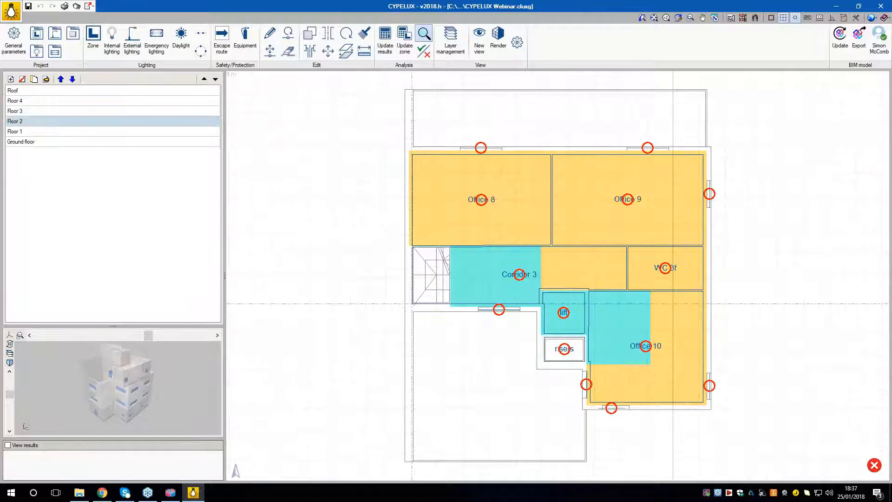
pyautogui.click(62, 132)
pyautogui.click(93, 146)
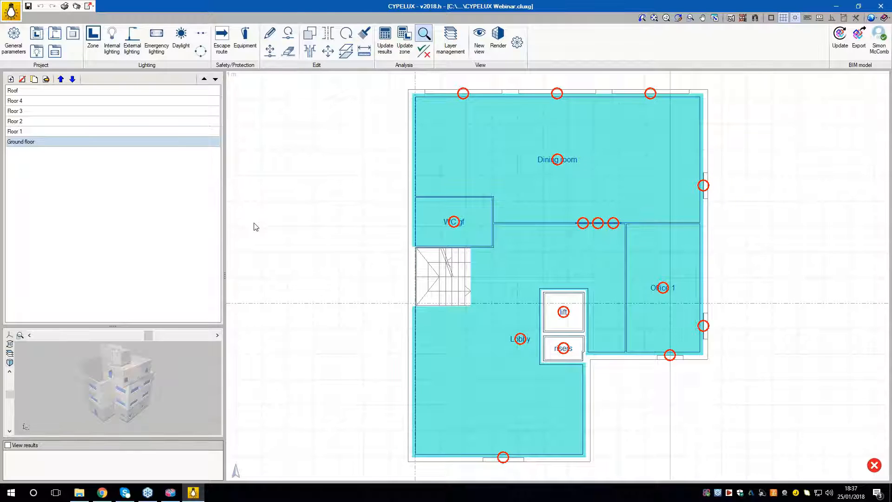
# - Enlarge the 3D view of the building and inspect the model from several sides
pyautogui.moveTo(184, 199); pyautogui.dragTo(190, 150)
pyautogui.moveTo(254, 197); pyautogui.dragTo(668, 207)
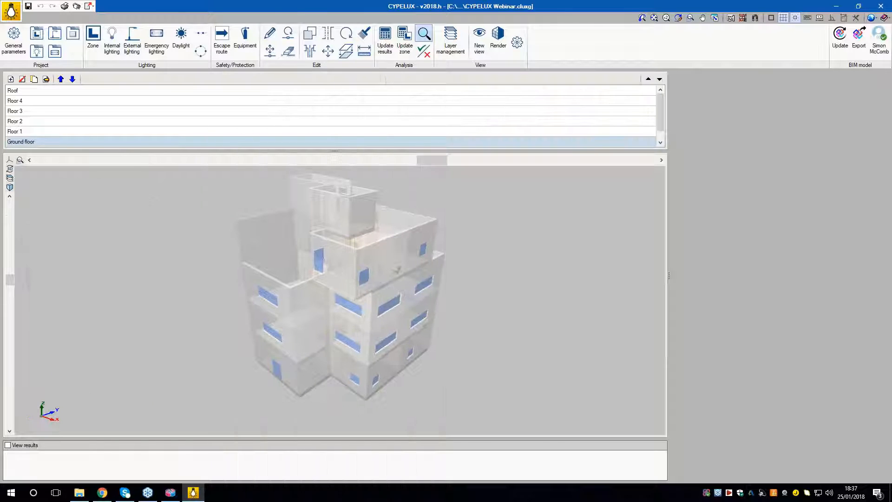
pyautogui.moveTo(357, 234); pyautogui.dragTo(422, 243)
pyautogui.scroll(1, 312, 269)
pyautogui.moveTo(312, 268); pyautogui.dragTo(166, 212)
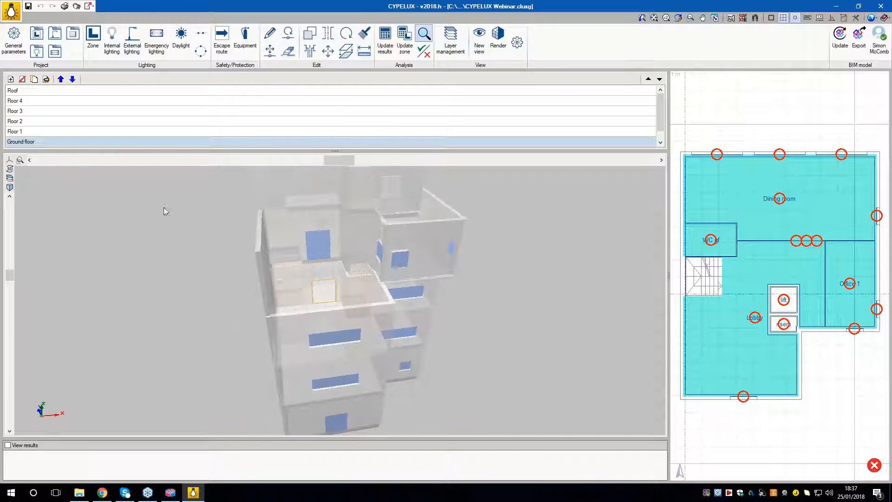
# - Show the roofs in the 3D model and set the floor slabs, roofs and walls to solid display
pyautogui.click(9, 178)
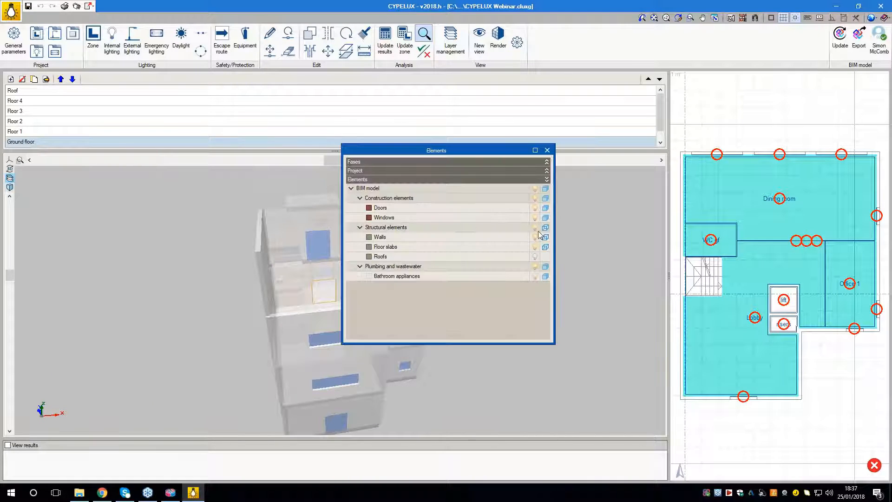
pyautogui.click(535, 258)
pyautogui.click(546, 247)
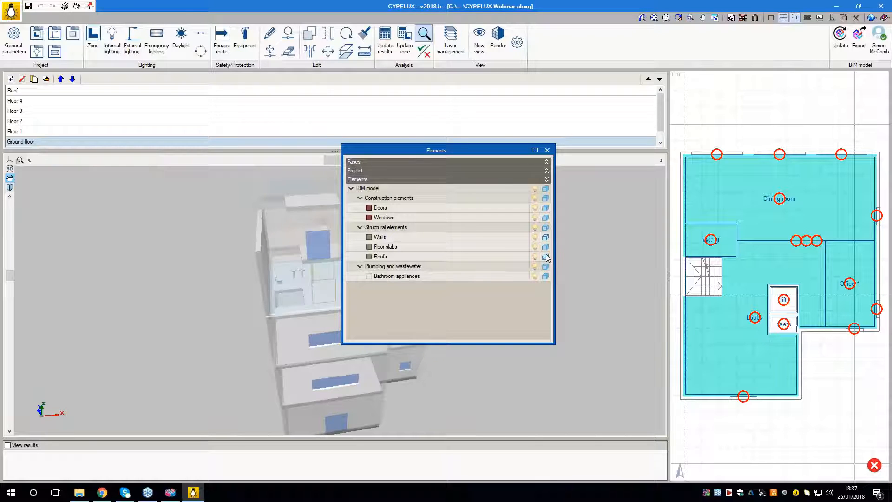
pyautogui.click(545, 256)
pyautogui.click(546, 238)
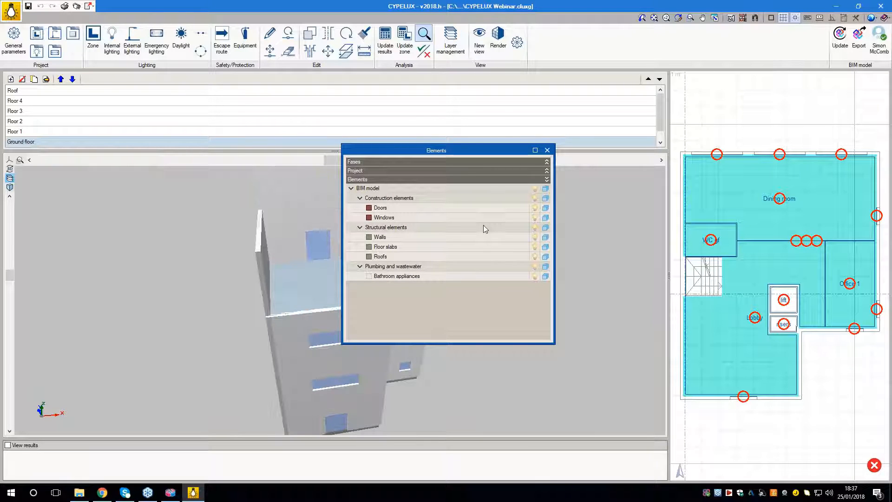
# - Hide the walls in the 3D model while keeping the floor slabs shown, and close the element visibility settings
pyautogui.click(535, 237)
pyautogui.click(535, 247)
pyautogui.moveTo(500, 157); pyautogui.dragTo(241, 169)
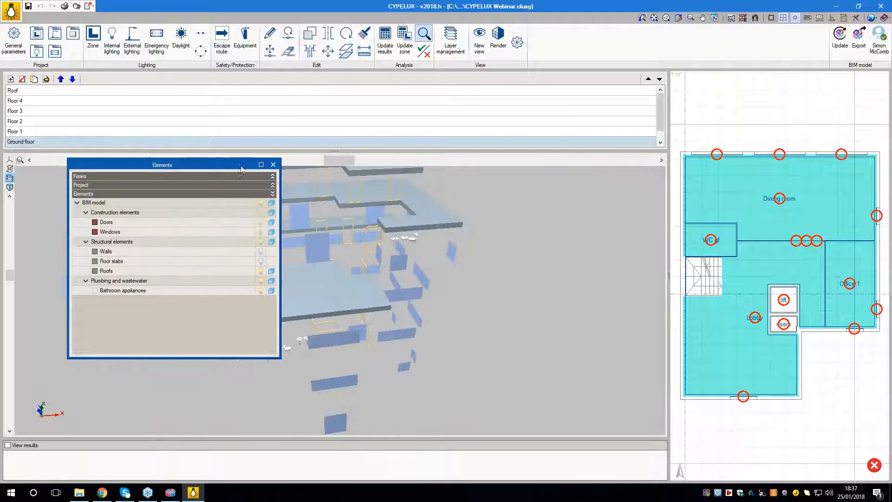
pyautogui.click(260, 261)
pyautogui.click(274, 165)
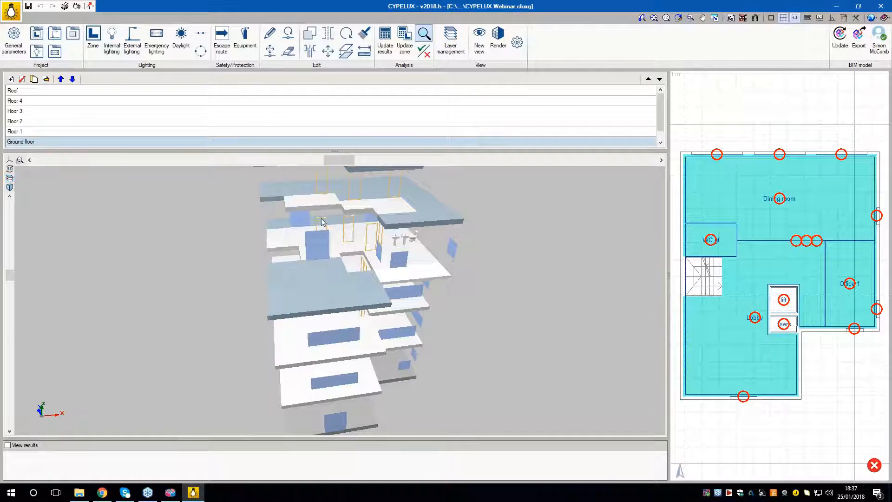
# - Make room for the plan view and the floor list again, and hide the layer with the floor slabs of the floor above
pyautogui.moveTo(418, 264); pyautogui.dragTo(194, 271)
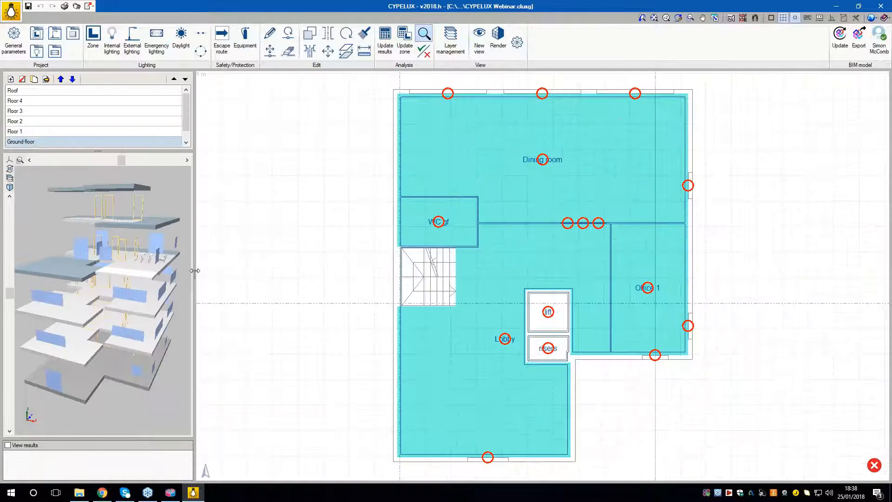
pyautogui.click(453, 55)
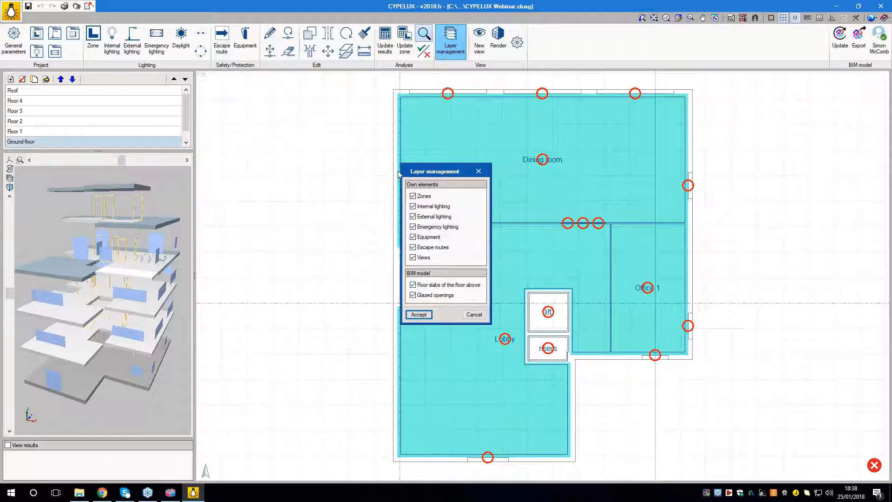
pyautogui.moveTo(449, 172); pyautogui.dragTo(301, 171)
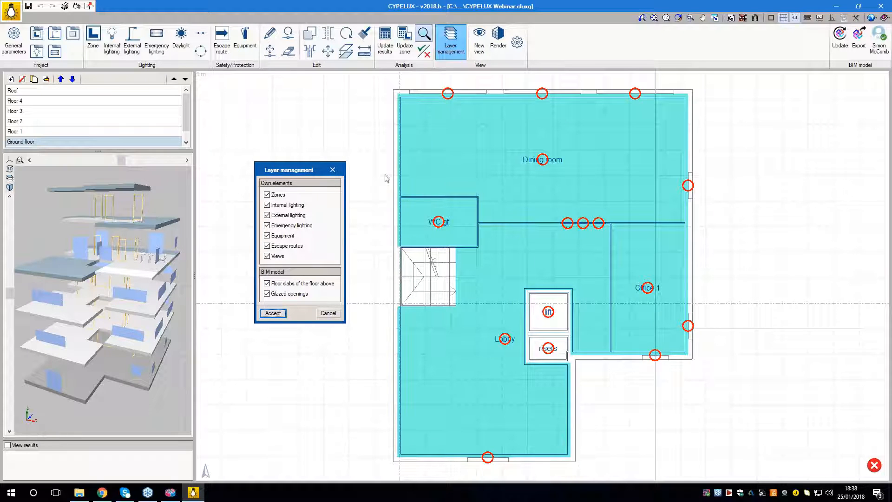
pyautogui.click(284, 284)
pyautogui.click(274, 313)
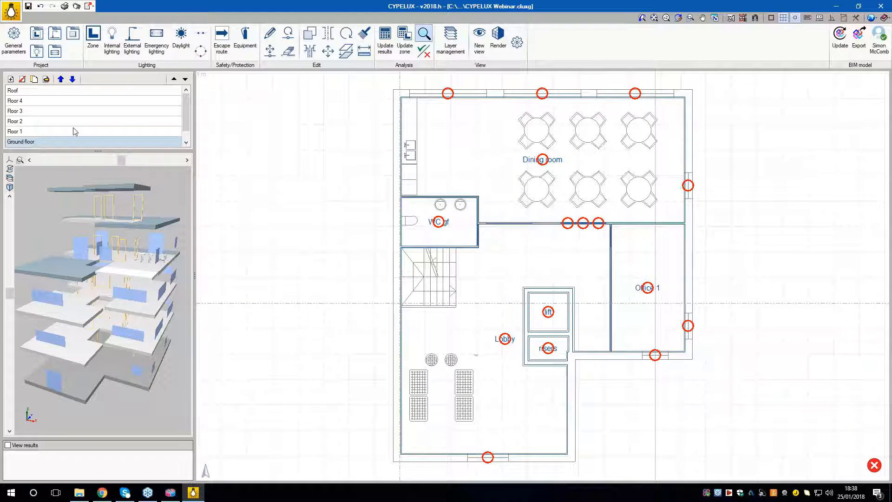
pyautogui.moveTo(82, 156); pyautogui.dragTo(80, 277)
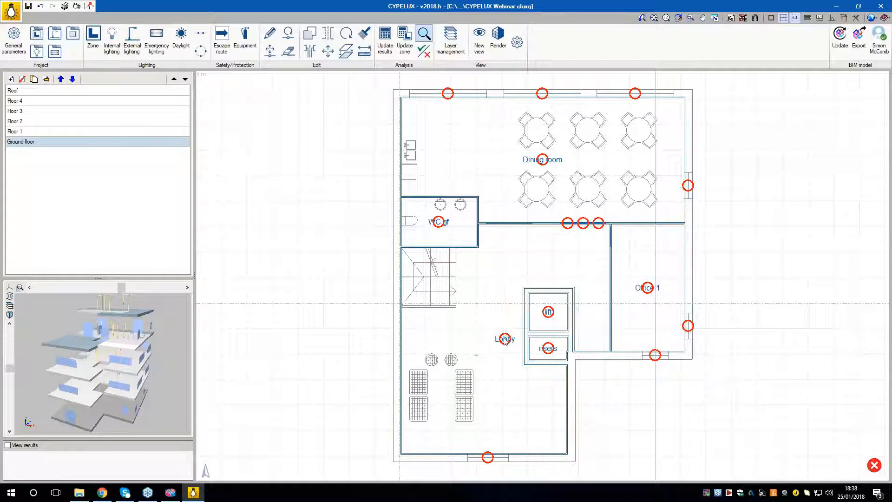
# - Check the plans of Floors 1 to 4, and return to the Ground floor to read the incidents on its zones
pyautogui.click(145, 132)
pyautogui.click(140, 121)
pyautogui.click(139, 112)
pyautogui.click(138, 104)
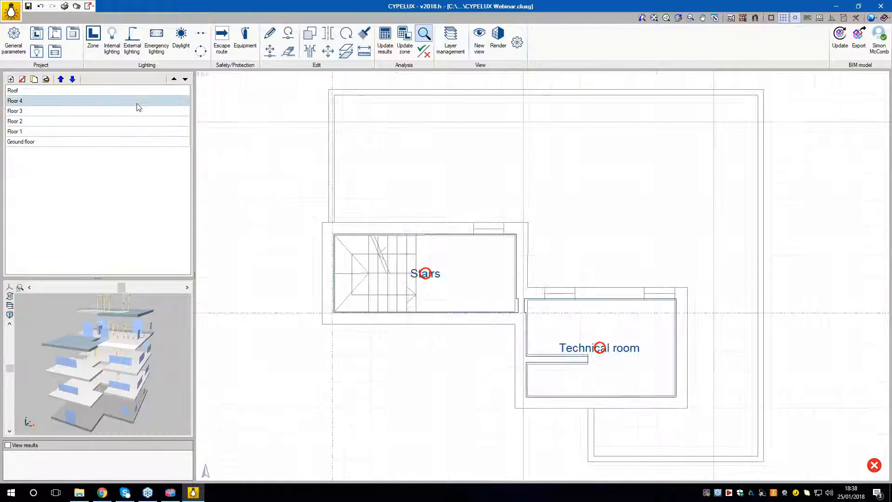
pyautogui.click(128, 142)
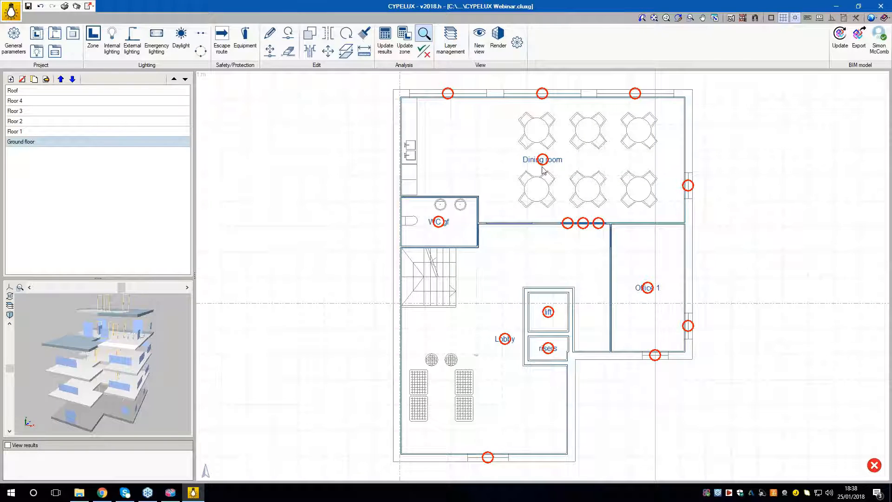
pyautogui.moveTo(543, 165)
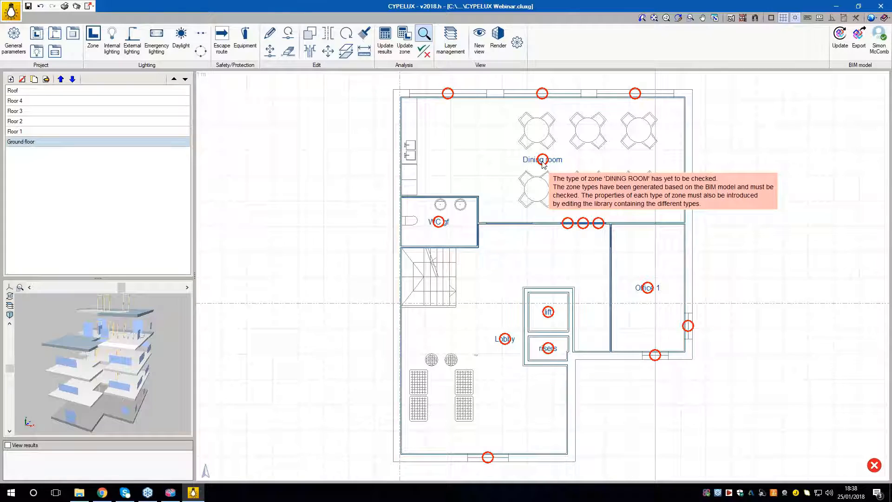
pyautogui.moveTo(438, 223)
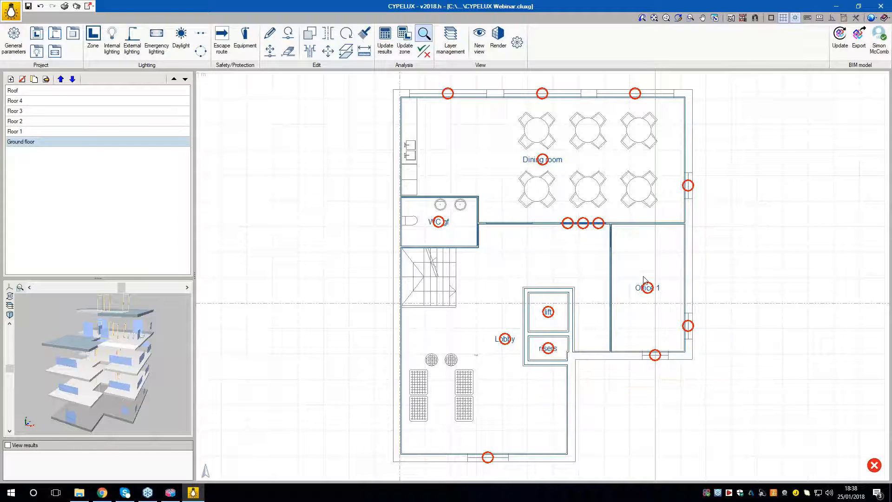
pyautogui.moveTo(648, 289)
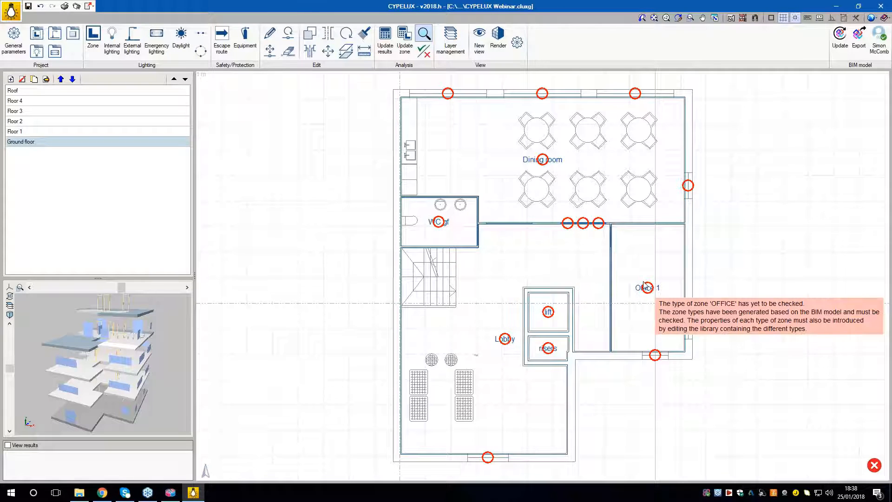
# - Open the library of zone types and go through the DINING ROOM, CORRIDOR, OFFICE, TOILET and UNCONDITIONED entries beside the plan
pyautogui.click(37, 35)
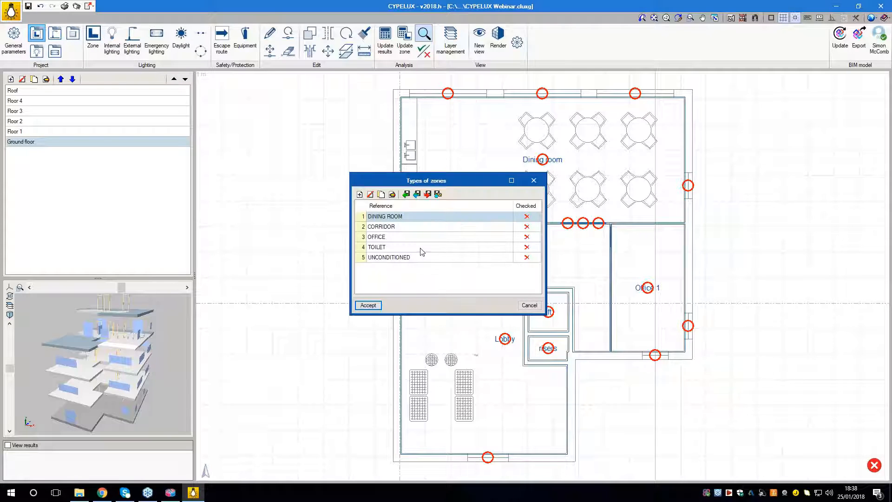
pyautogui.moveTo(460, 182); pyautogui.dragTo(302, 152)
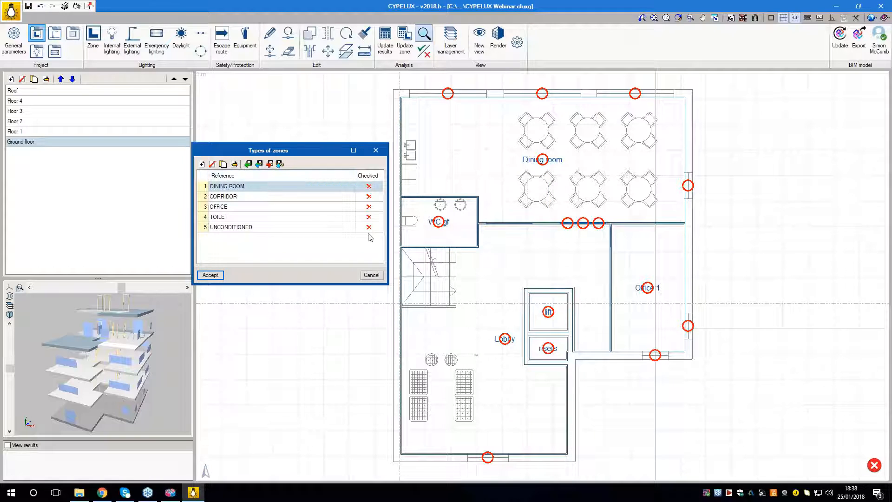
pyautogui.moveTo(328, 153); pyautogui.dragTo(313, 146)
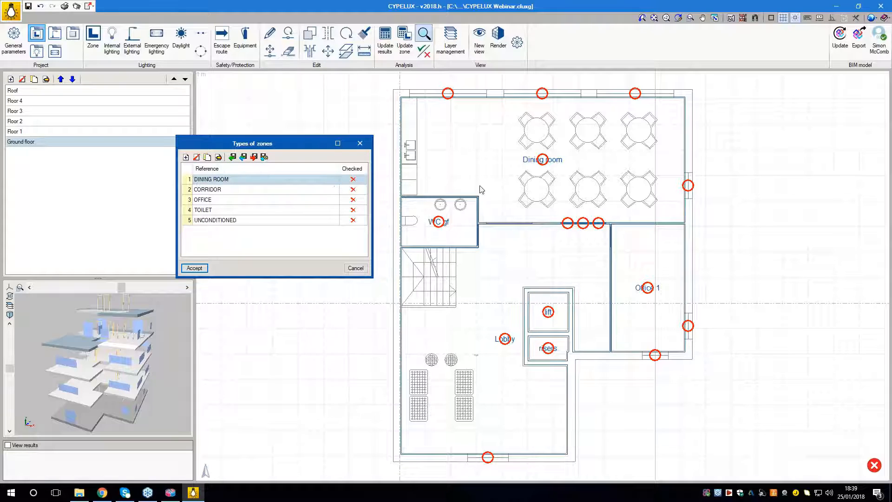
pyautogui.click(252, 191)
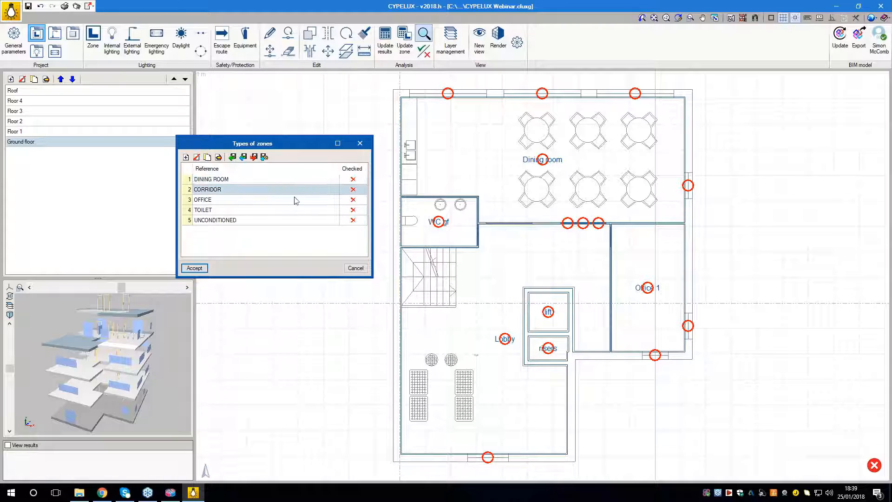
pyautogui.click(242, 201)
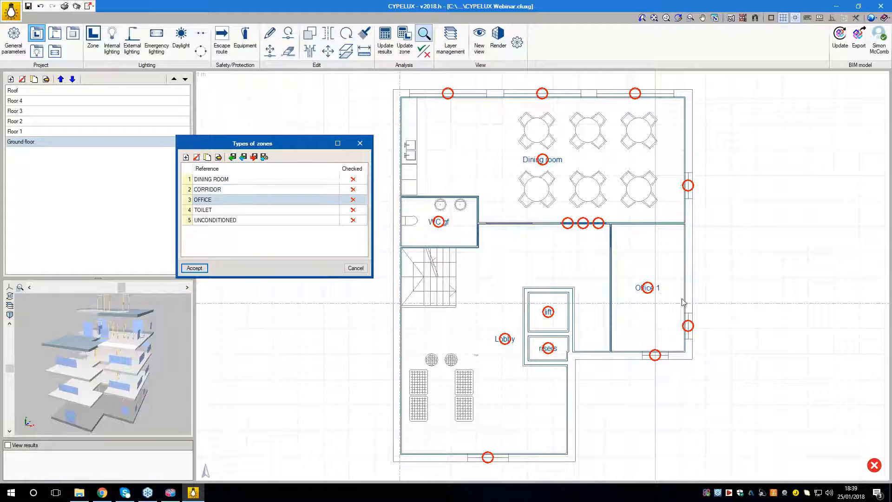
pyautogui.click(295, 211)
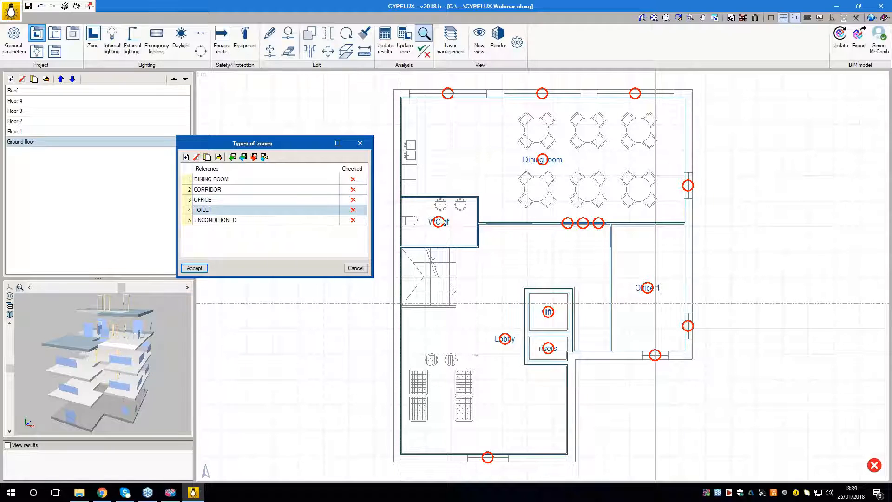
pyautogui.click(259, 222)
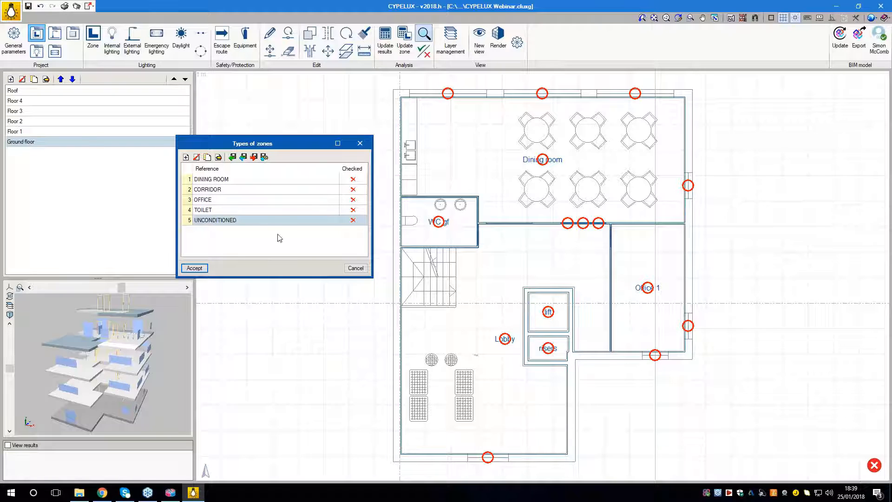
pyautogui.click(269, 180)
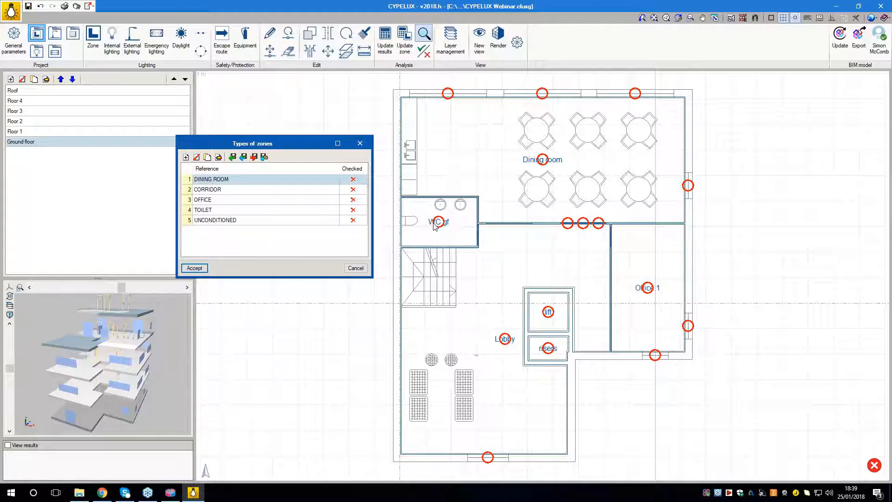
# - Open the DINING ROOM zone type, place its dialog beside the list, and review the available zone situations, keeping Internal
pyautogui.doubleClick(265, 181)
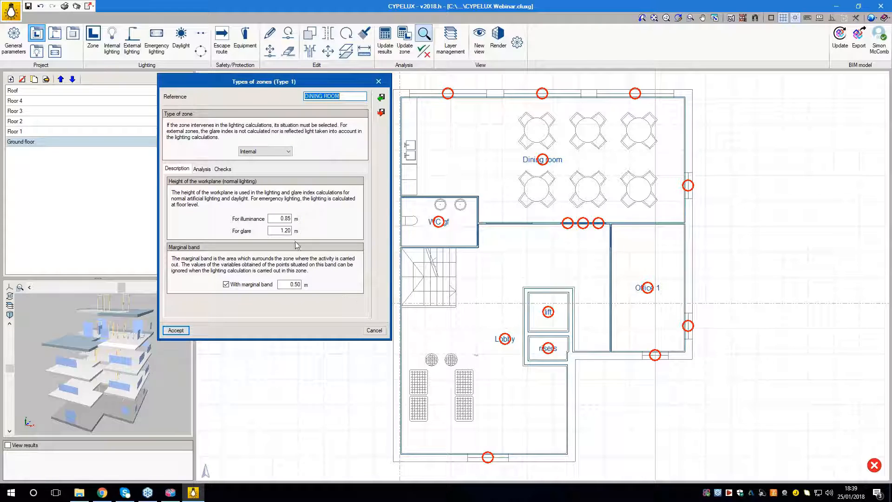
pyautogui.moveTo(270, 82); pyautogui.dragTo(402, 110)
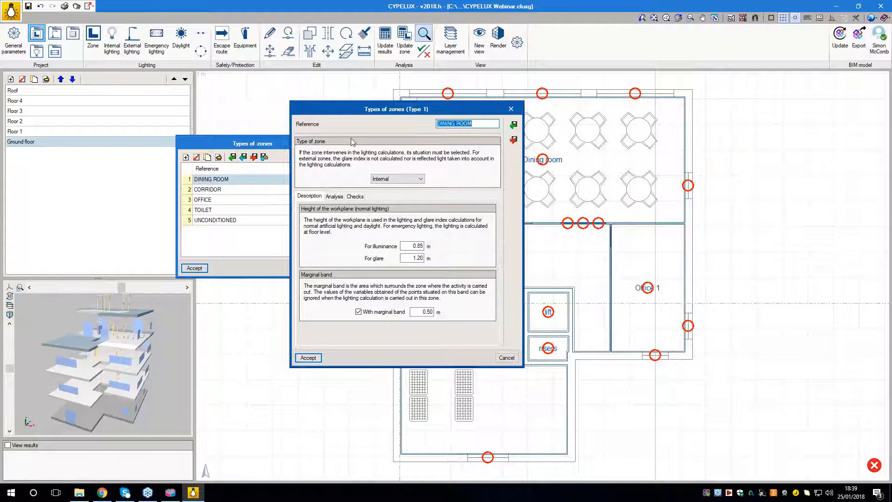
pyautogui.moveTo(357, 112); pyautogui.dragTo(402, 115)
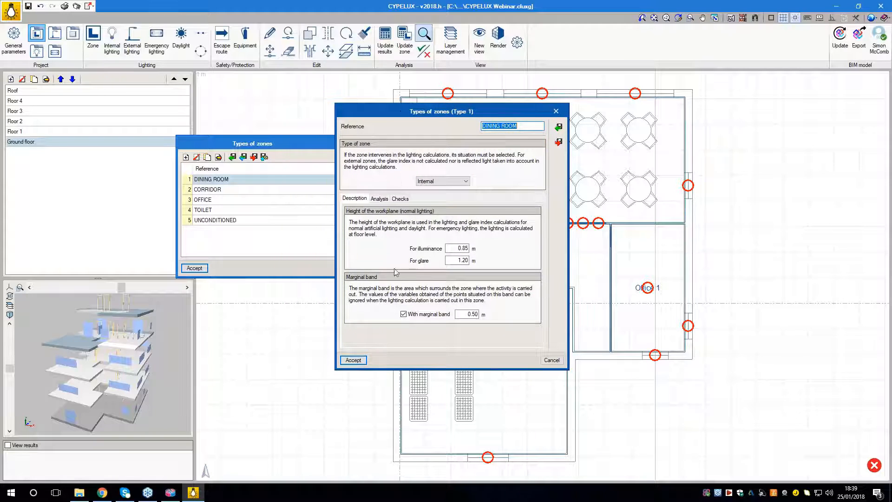
pyautogui.click(439, 182)
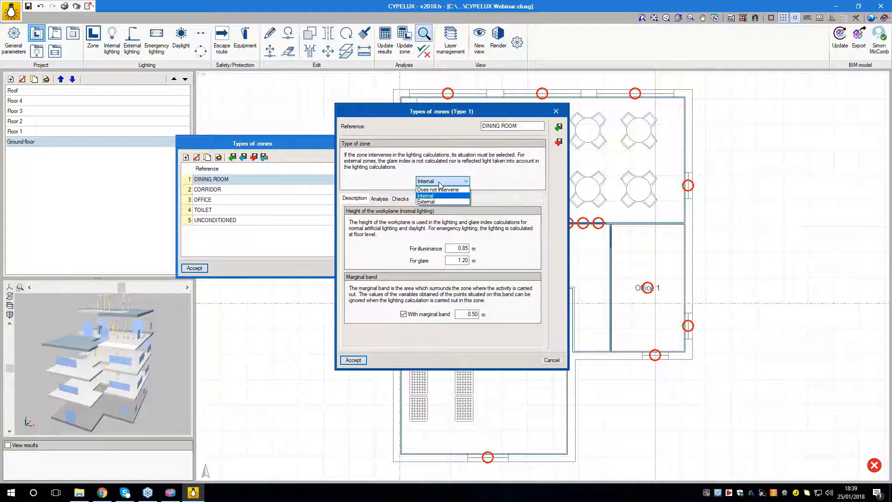
pyautogui.click(439, 183)
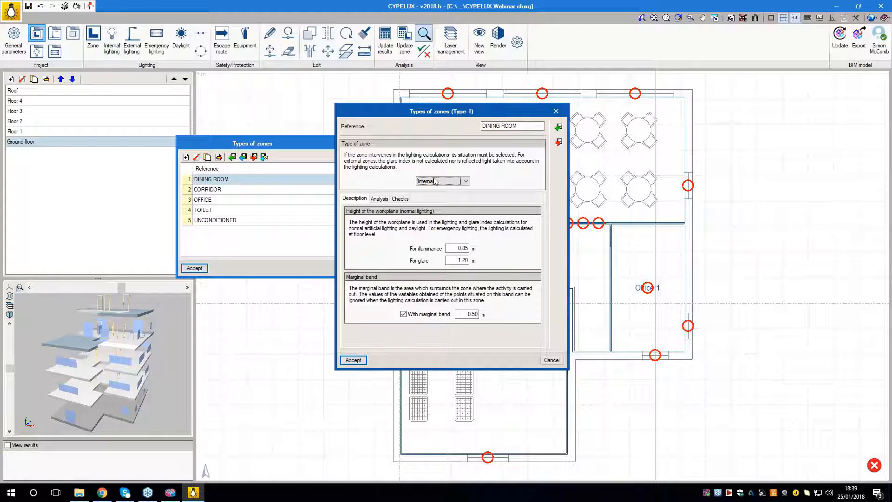
# - Open the CIE 97:2005 maintenance factor method from the DINING ROOM analysis data and review its activity, reflectance and maintenance interval options
pyautogui.click(380, 199)
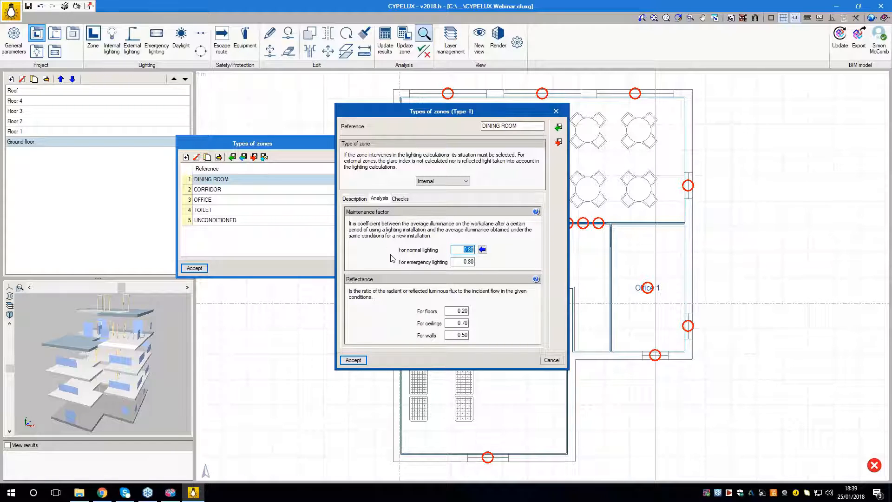
pyautogui.click(483, 251)
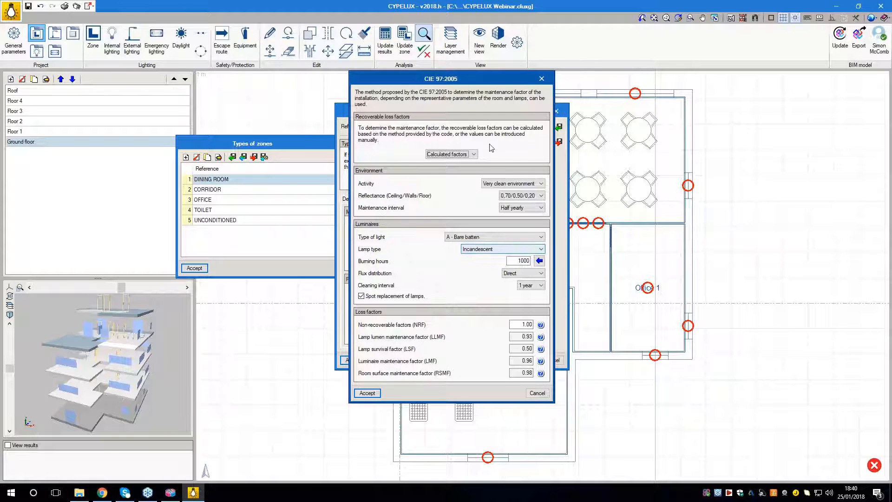
pyautogui.moveTo(461, 84); pyautogui.dragTo(749, 115)
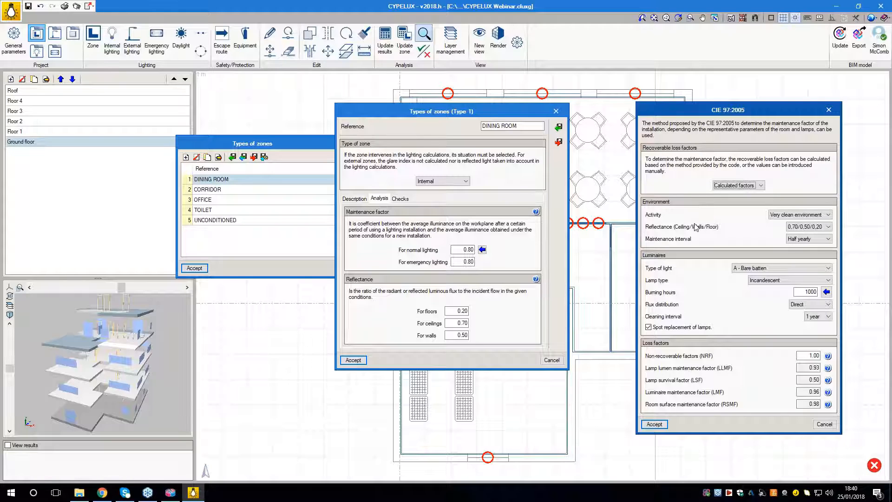
pyautogui.click(795, 218)
pyautogui.click(797, 228)
pyautogui.click(797, 229)
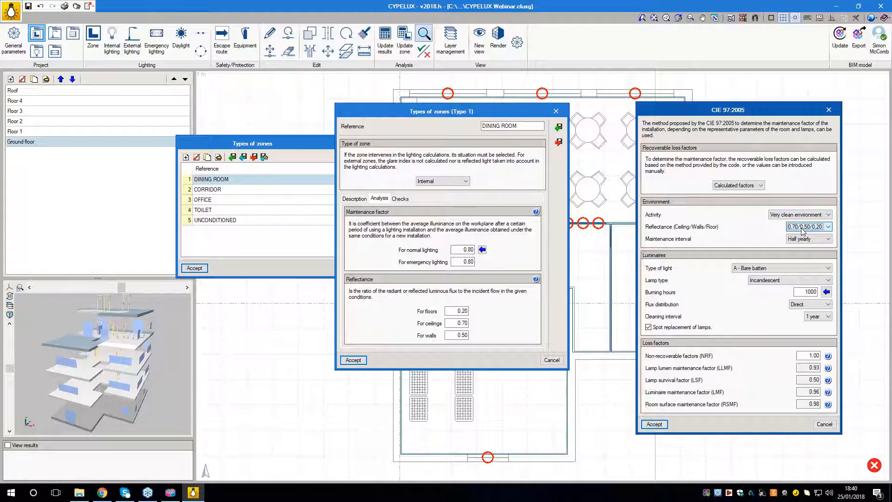
pyautogui.click(802, 241)
pyautogui.click(801, 247)
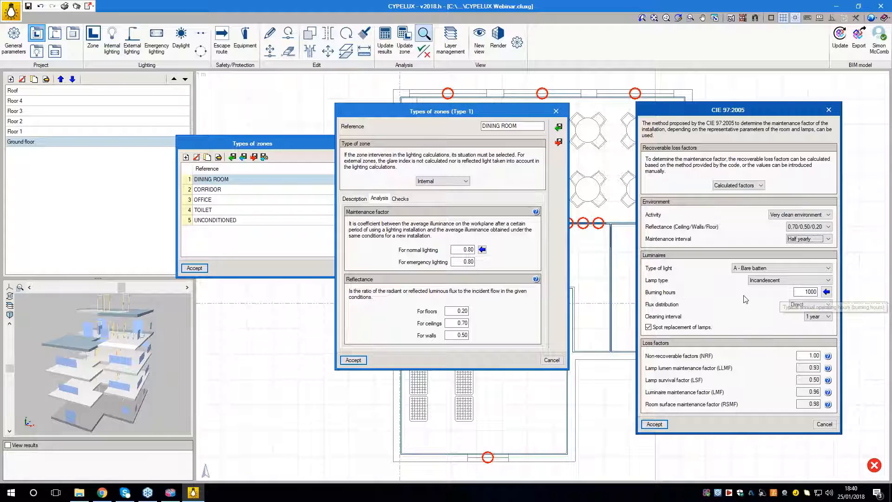
# - Consult the table of typical annual operating hours for the lamps' burning hours, and close it without importing a value
pyautogui.click(827, 292)
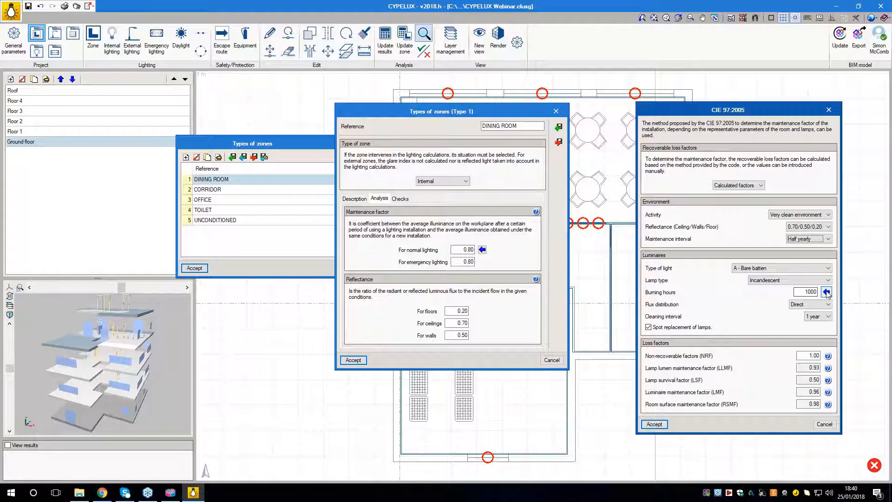
pyautogui.moveTo(736, 113); pyautogui.dragTo(535, 109)
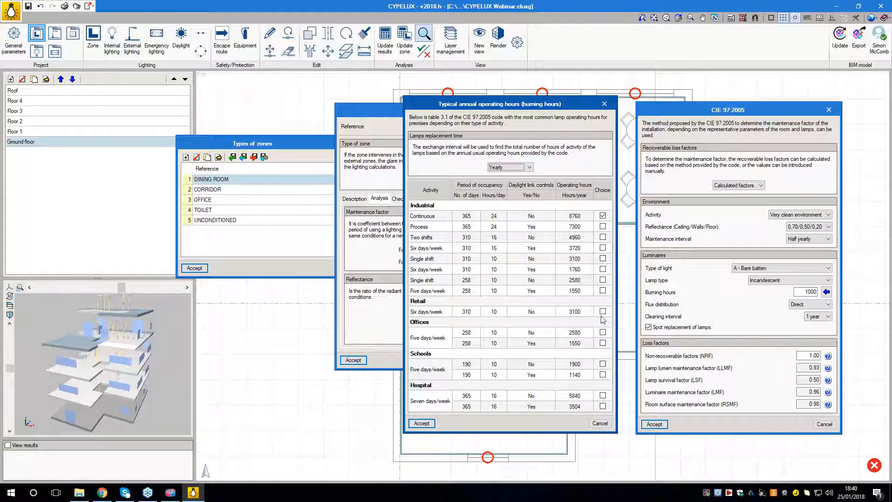
pyautogui.click(604, 104)
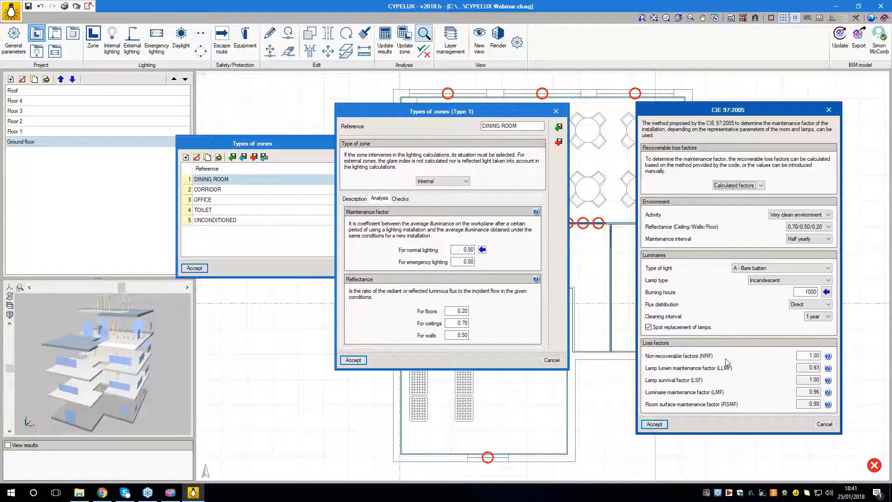
# - Read the explanations of the non-recoverable and lamp lumen maintenance factors, and leave the CIE 97:2005 method without applying it
pyautogui.click(829, 356)
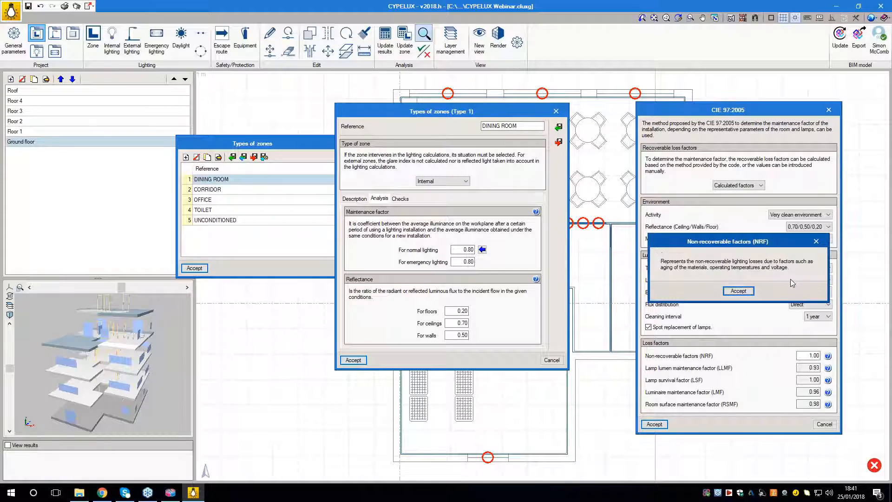
pyautogui.click(818, 241)
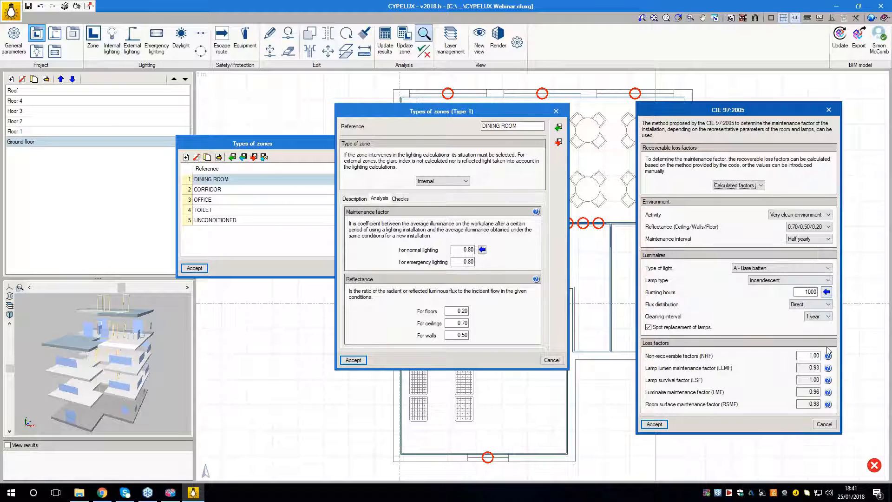
pyautogui.click(829, 367)
pyautogui.click(816, 243)
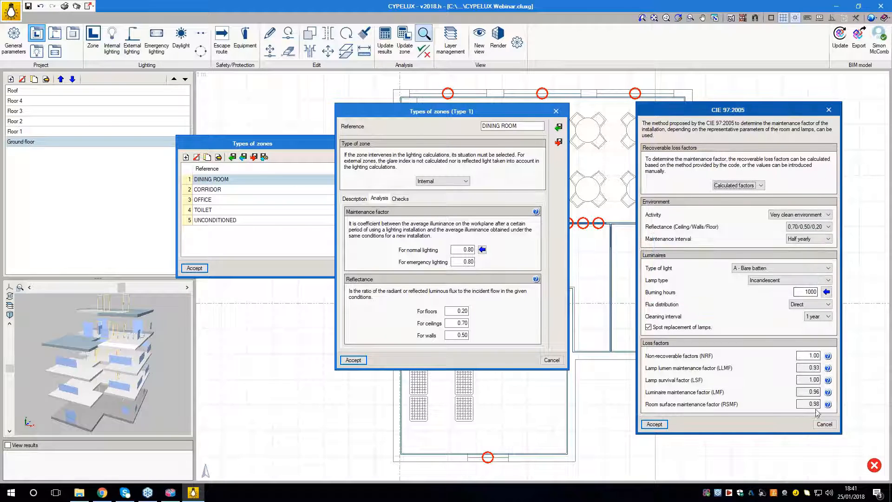
pyautogui.click(829, 111)
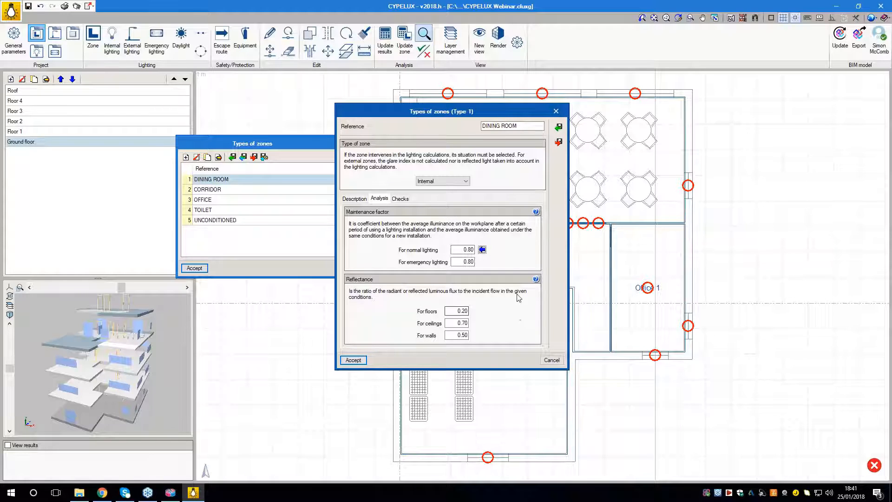
# - Consult the reference tables of reflectance values for colours and materials and of usual maintenance factors, closing each one
pyautogui.click(536, 279)
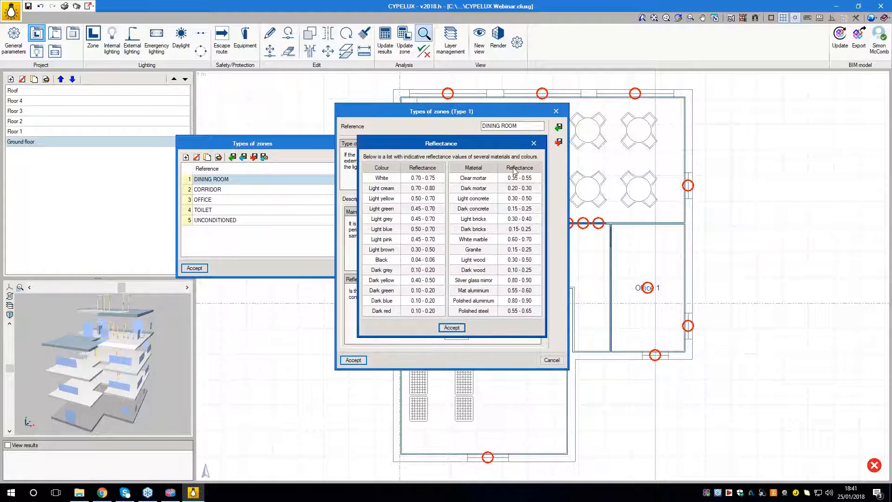
pyautogui.moveTo(475, 145); pyautogui.dragTo(654, 152)
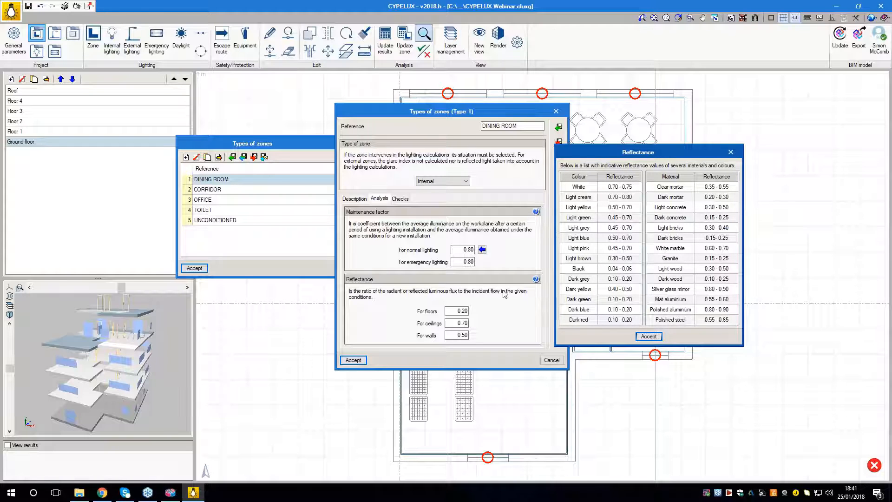
pyautogui.click(731, 152)
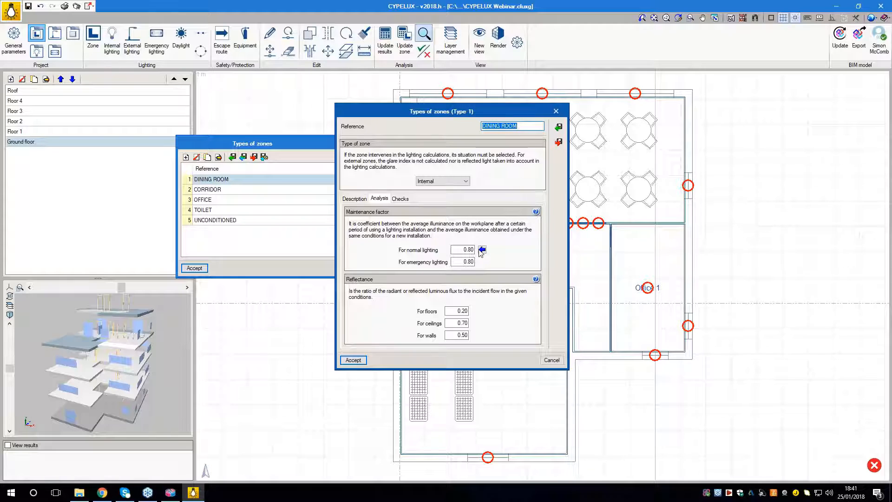
pyautogui.click(535, 212)
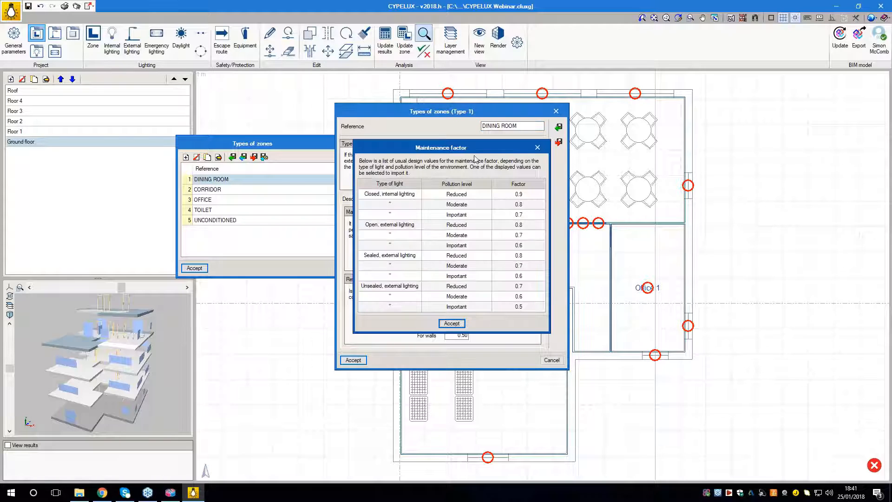
pyautogui.moveTo(472, 150); pyautogui.dragTo(703, 157)
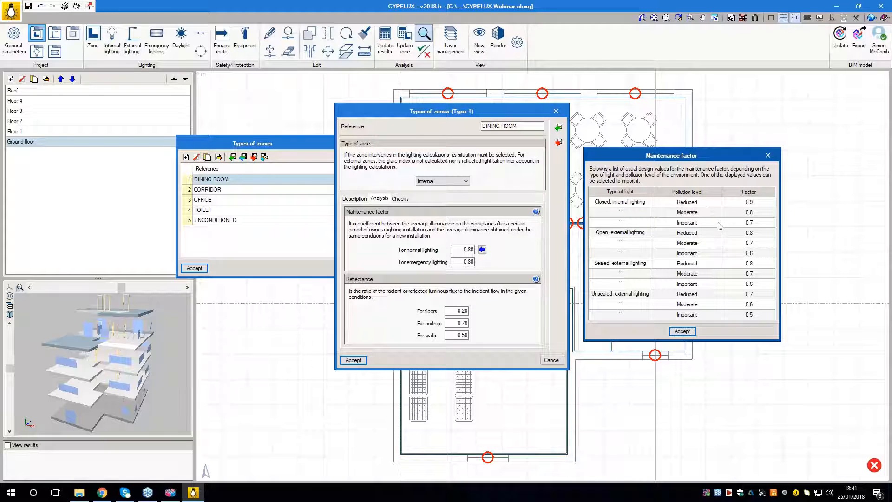
pyautogui.click(768, 155)
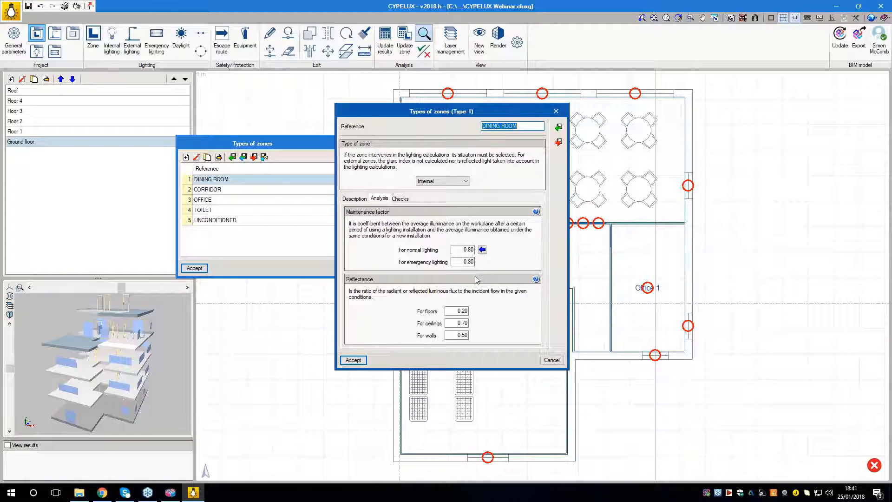
# - Look over the checks, analysis and description data of the DINING ROOM zone type, and accept it as checked
pyautogui.click(400, 198)
pyautogui.click(379, 198)
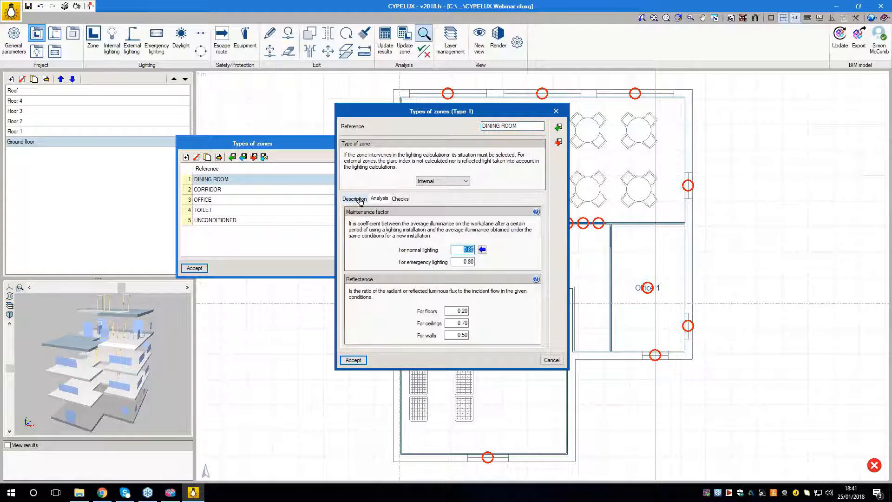
pyautogui.click(354, 199)
pyautogui.click(355, 360)
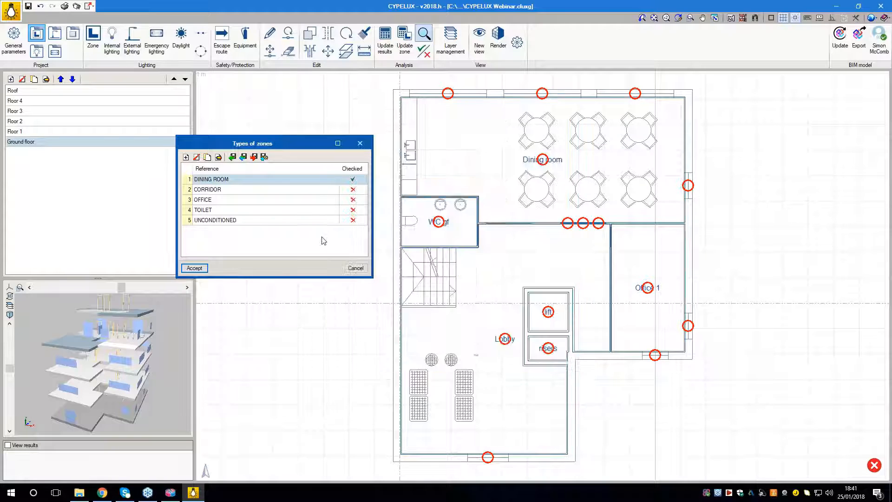
# - Open and accept the CORRIDOR, OFFICE, TOILET and UNCONDITIONED zone types so they are checked, and confirm the zone type library
pyautogui.doubleClick(303, 194)
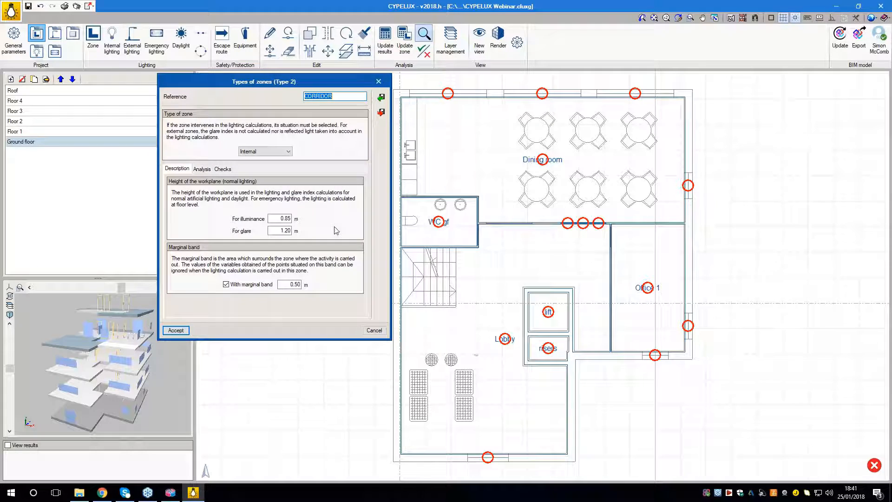
pyautogui.click(177, 330)
pyautogui.doubleClick(246, 204)
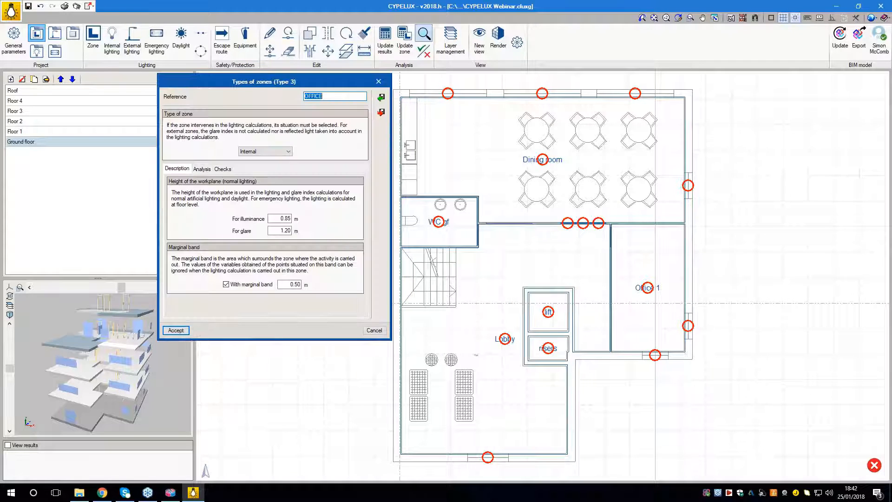
pyautogui.click(177, 331)
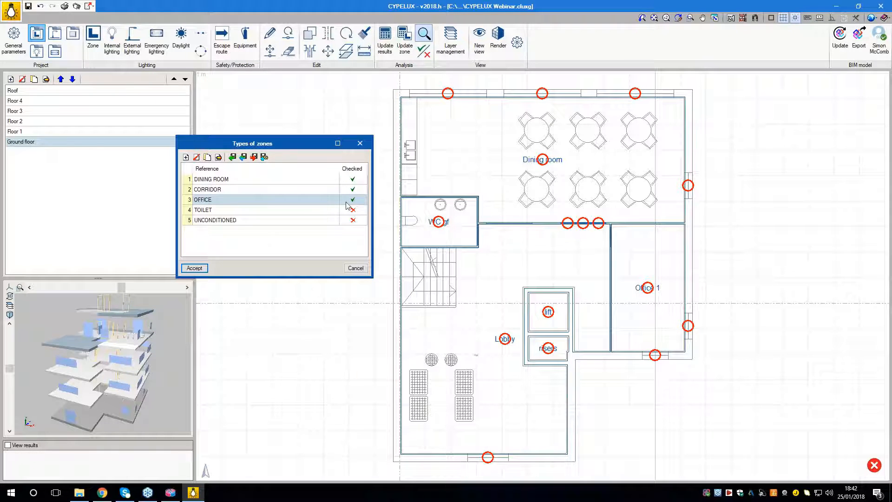
pyautogui.doubleClick(311, 214)
pyautogui.click(176, 330)
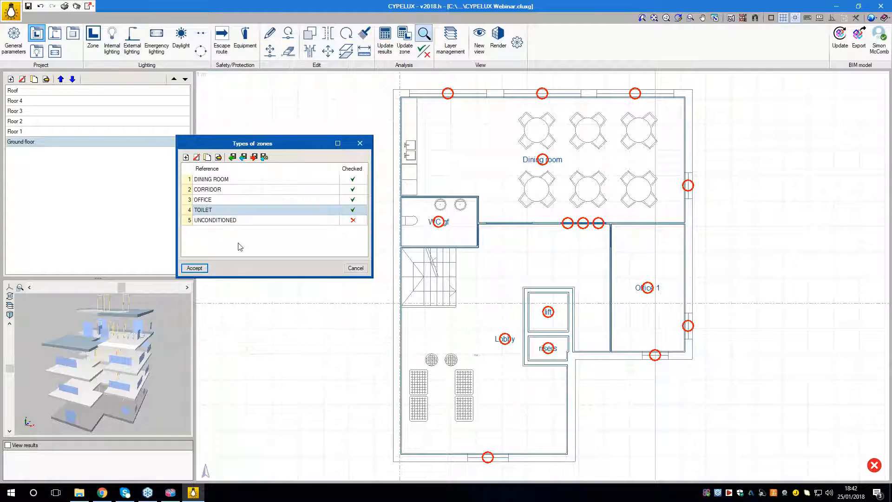
pyautogui.doubleClick(235, 225)
pyautogui.click(181, 331)
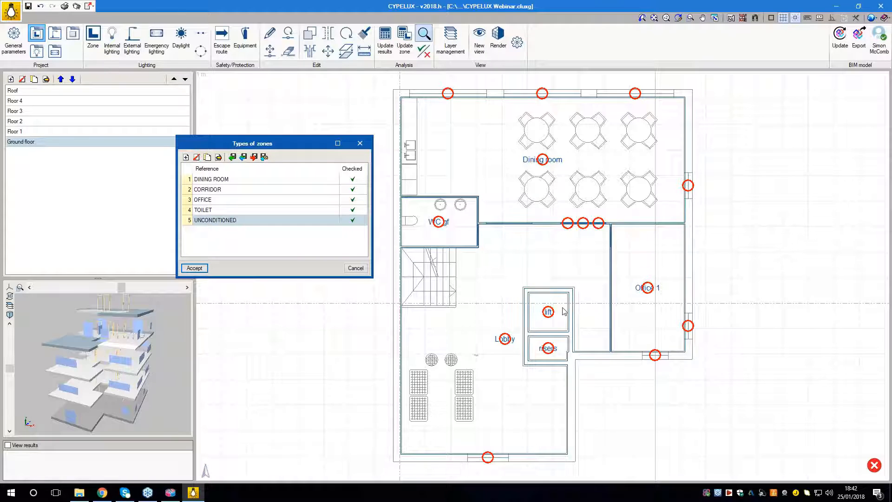
pyautogui.click(195, 269)
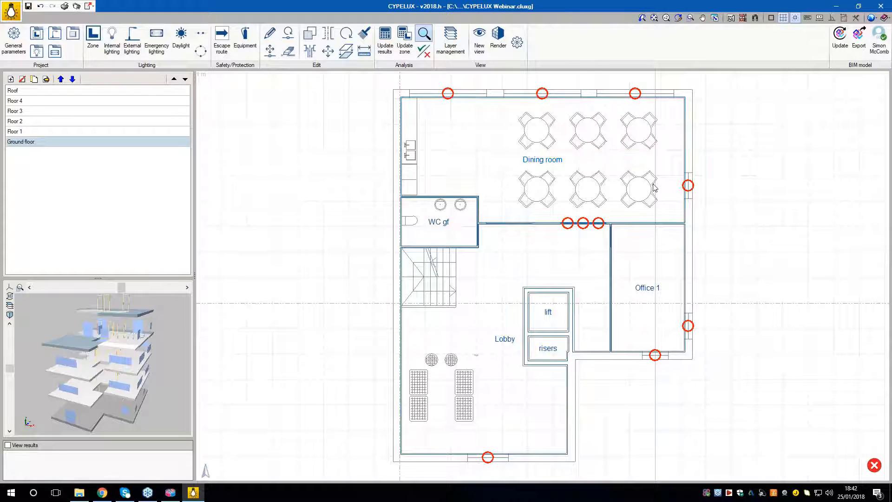
# - Open the glazed opening type library and accept the WINDOR INTERNAL and WINDOW DOUBLE types so they are checked
pyautogui.moveTo(542, 159)
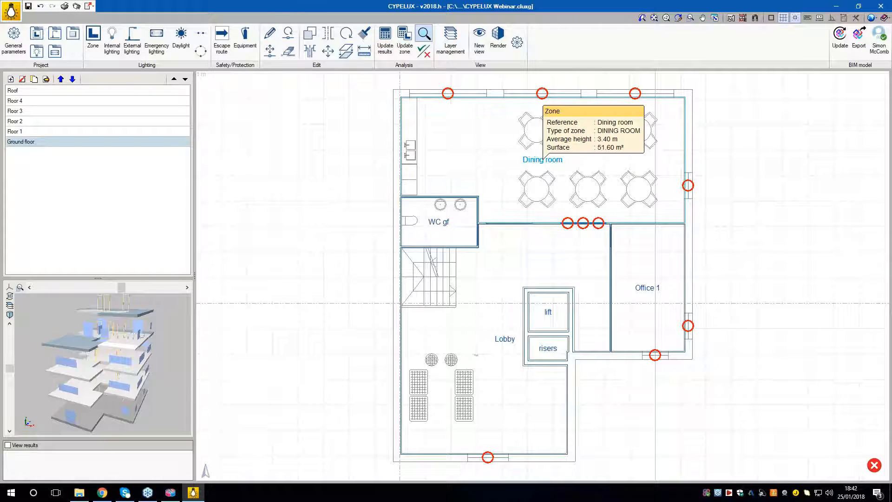
pyautogui.moveTo(449, 95)
pyautogui.click(72, 33)
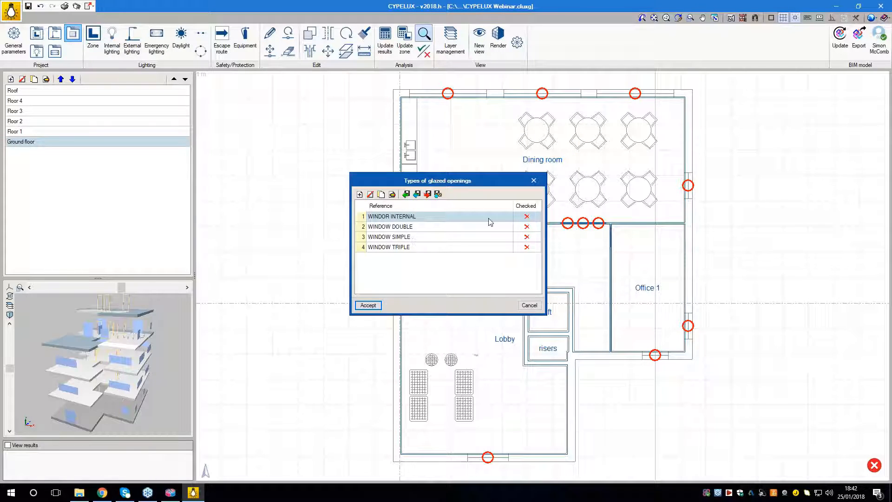
pyautogui.moveTo(483, 182); pyautogui.dragTo(367, 170)
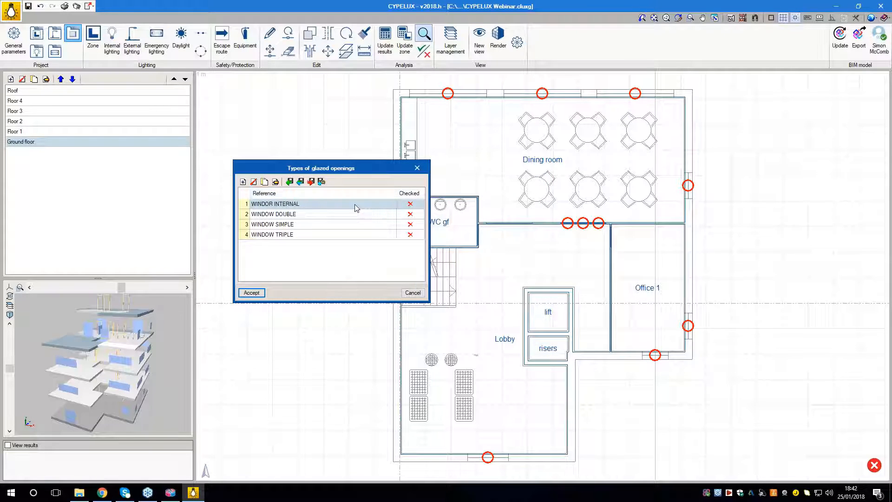
pyautogui.doubleClick(357, 205)
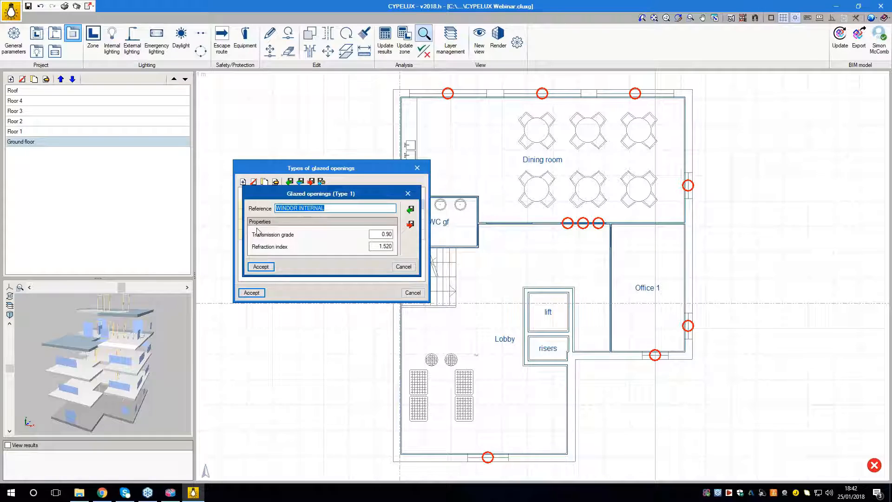
pyautogui.click(263, 266)
pyautogui.doubleClick(286, 216)
pyautogui.click(263, 267)
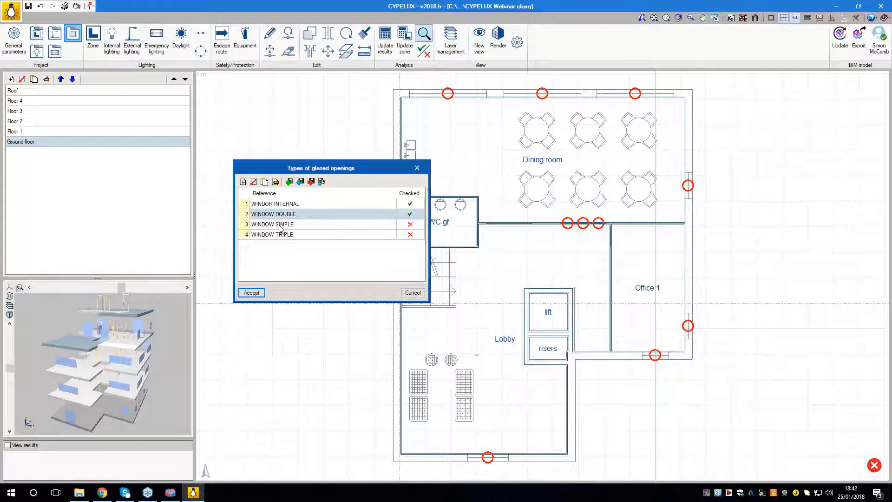
# - Accept the WINDOW SIMPLE and WINDOW TRIPLE glazed opening types so they are checked, and confirm the library
pyautogui.click(281, 227)
pyautogui.doubleClick(280, 227)
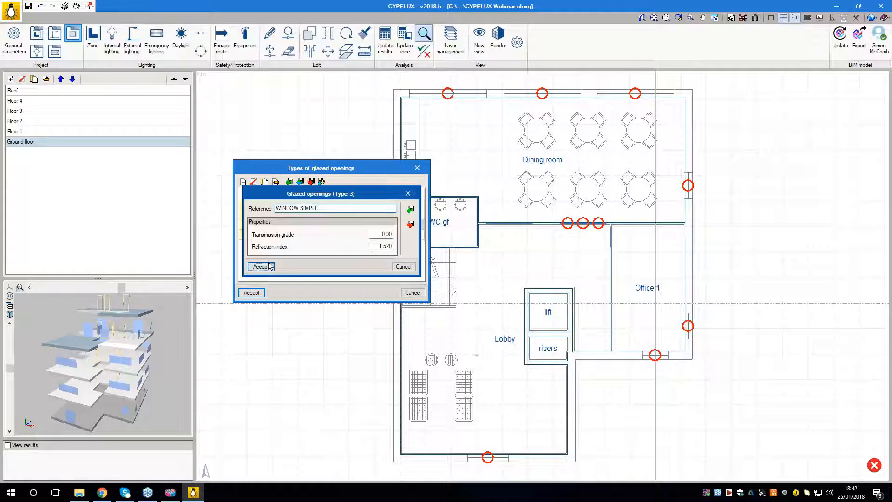
pyautogui.click(261, 267)
pyautogui.click(282, 235)
pyautogui.doubleClick(282, 236)
pyautogui.click(261, 267)
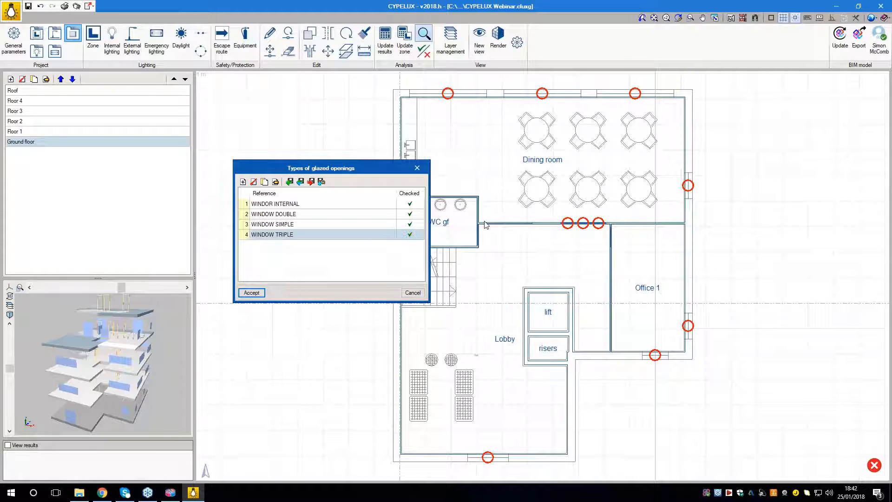
pyautogui.click(251, 293)
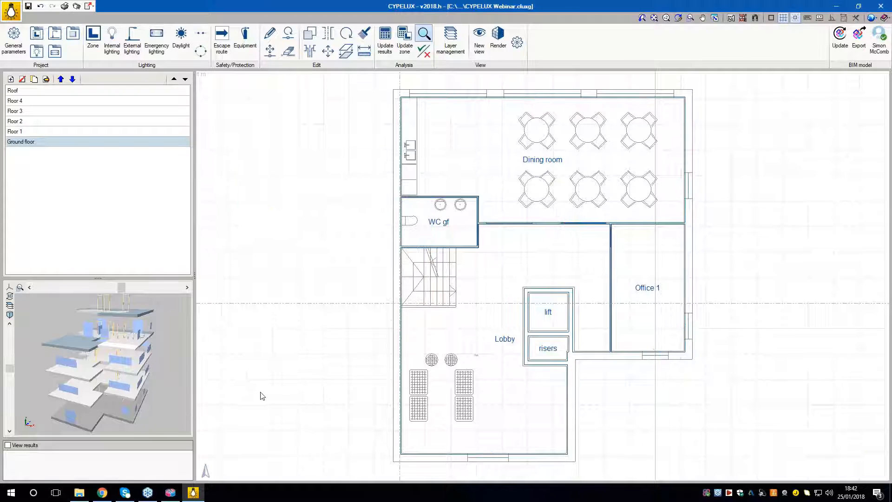
# - Look through the plans of Floors 1 to 4 and the Roof for unchecked openings, and return to the Ground floor
pyautogui.click(111, 132)
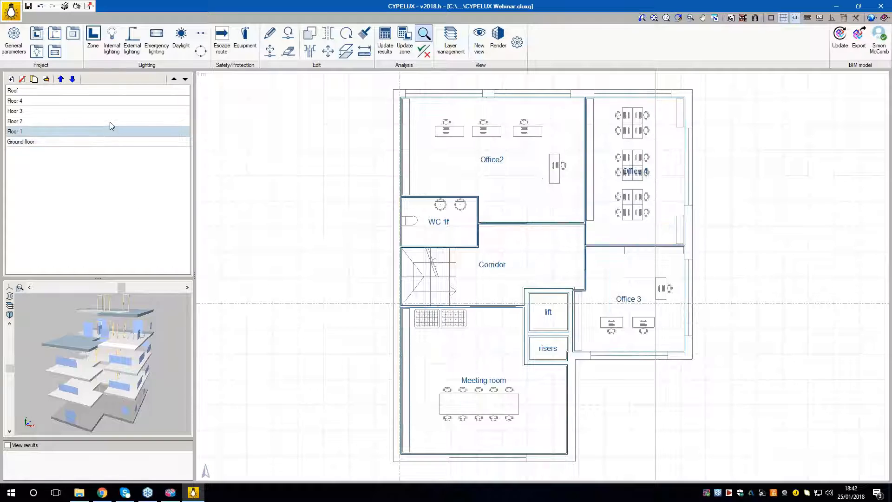
pyautogui.click(111, 122)
pyautogui.click(110, 113)
pyautogui.click(107, 100)
pyautogui.click(107, 91)
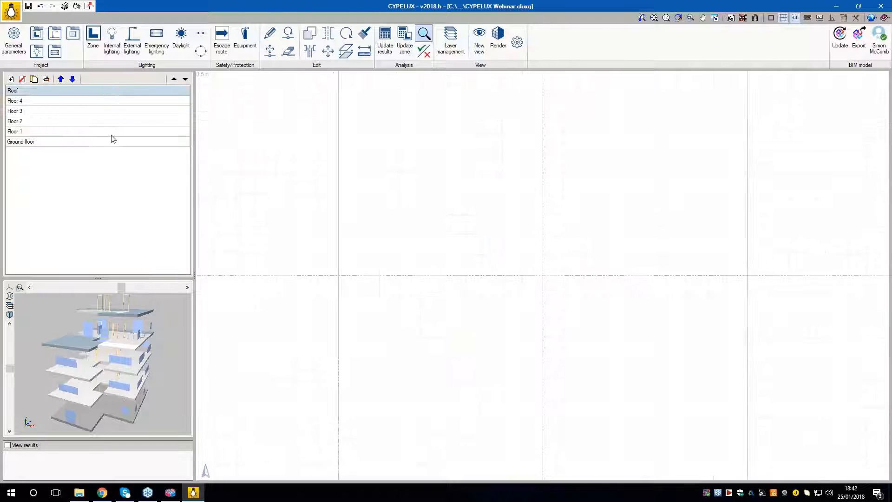
pyautogui.click(110, 141)
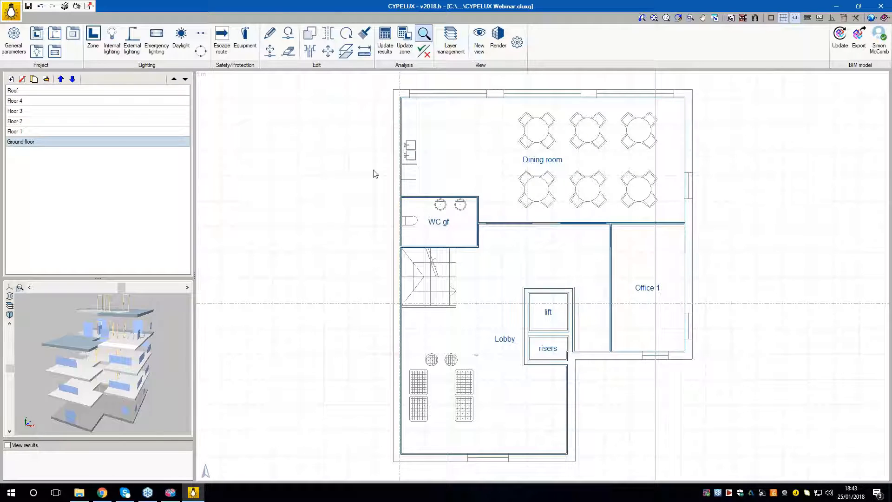
pyautogui.scroll(3, 342, 203)
pyautogui.moveTo(353, 199); pyautogui.dragTo(321, 199, button='middle')
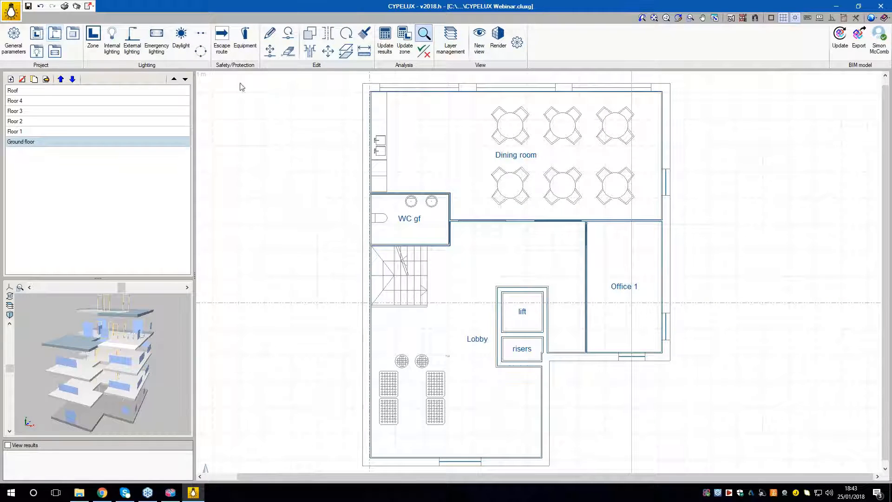
pyautogui.click(112, 50)
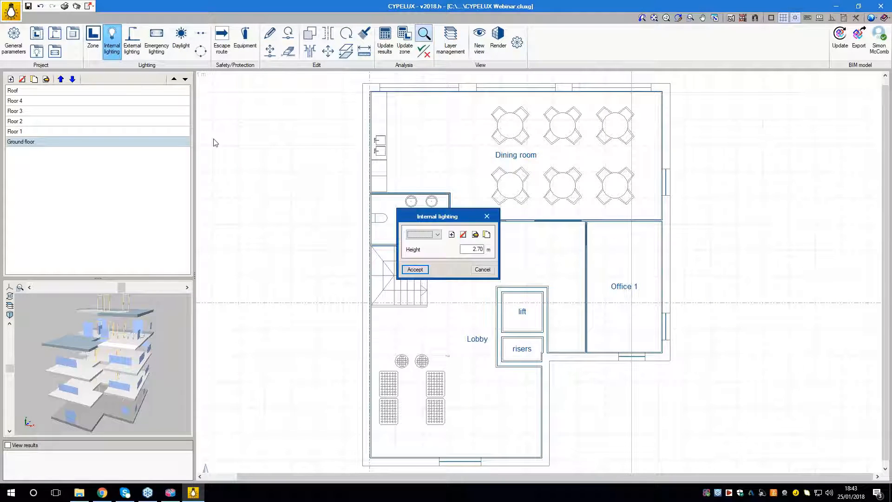
pyautogui.moveTo(474, 217); pyautogui.dragTo(462, 207)
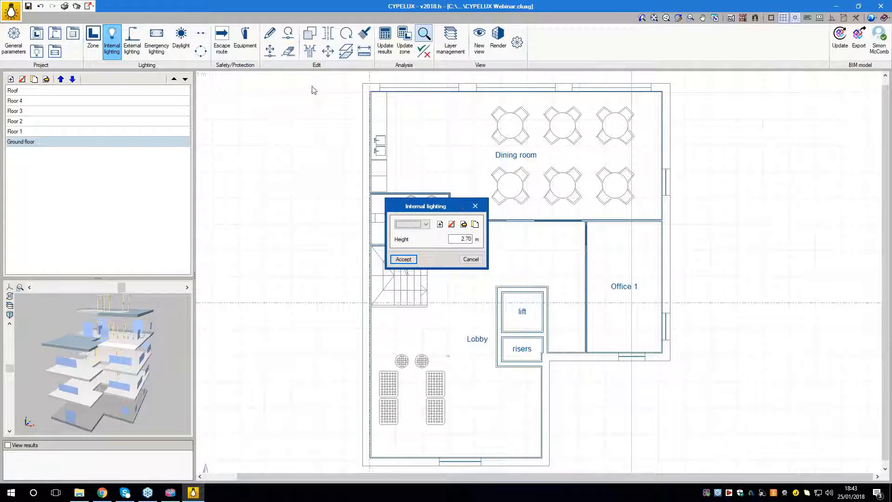
pyautogui.click(424, 225)
pyautogui.click(471, 206)
pyautogui.click(475, 206)
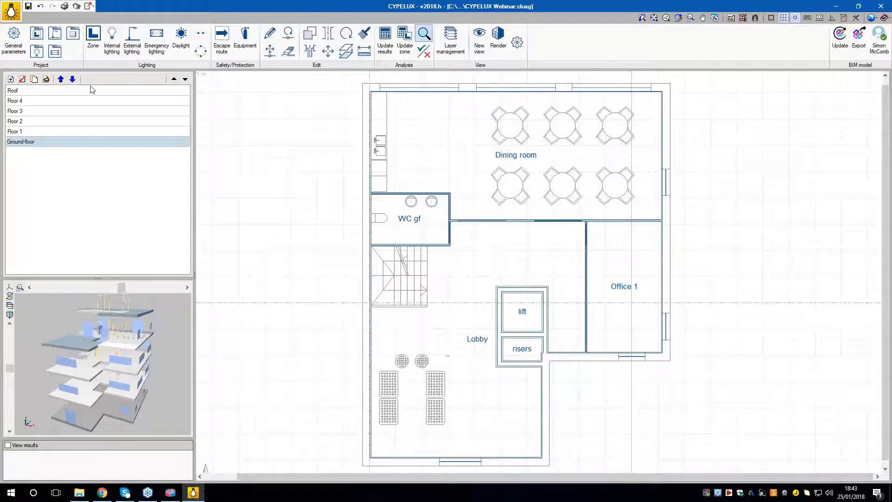
# - Create a new internal lighting type, add a horizontal angle to its photometric curve and view that angle's intensity table without entering values
pyautogui.click(38, 55)
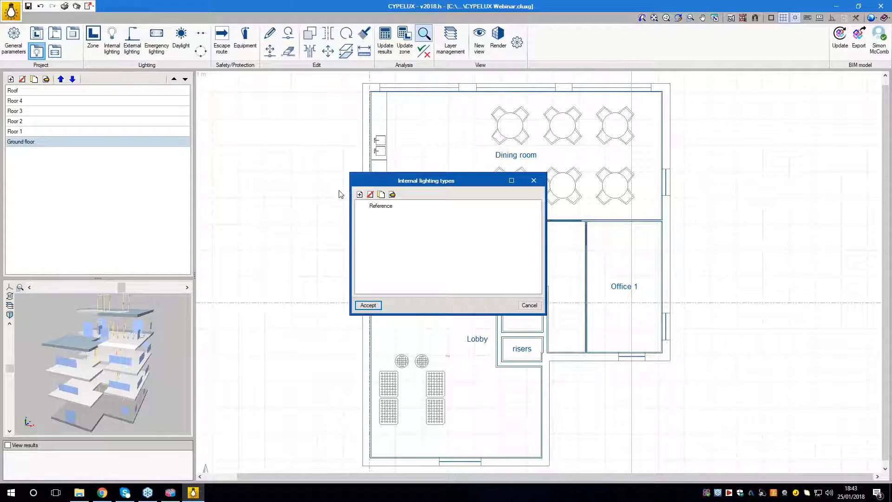
pyautogui.click(360, 194)
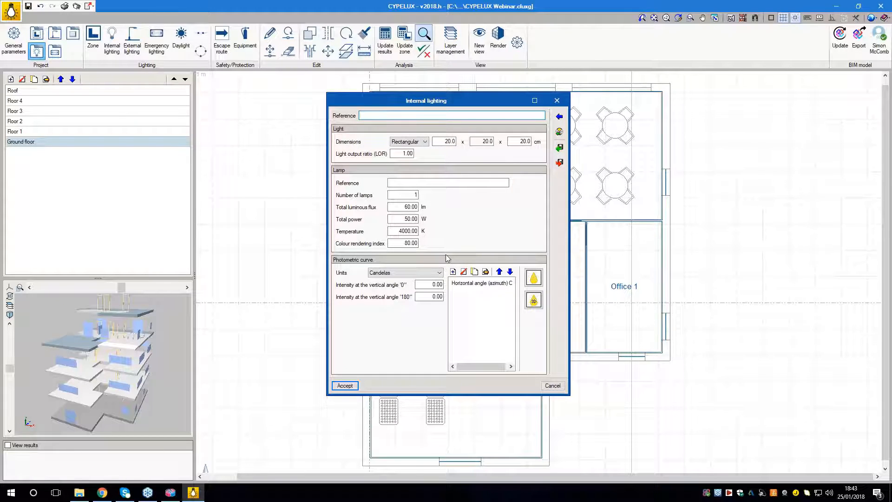
pyautogui.click(453, 271)
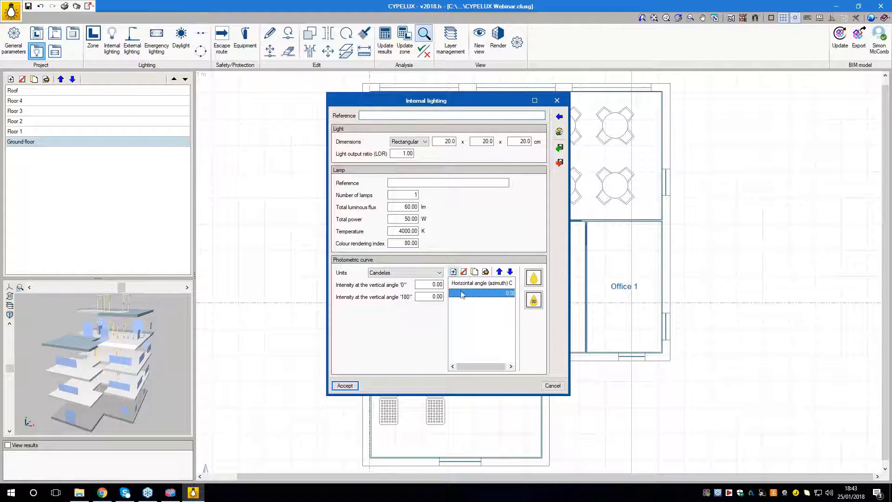
pyautogui.click(486, 271)
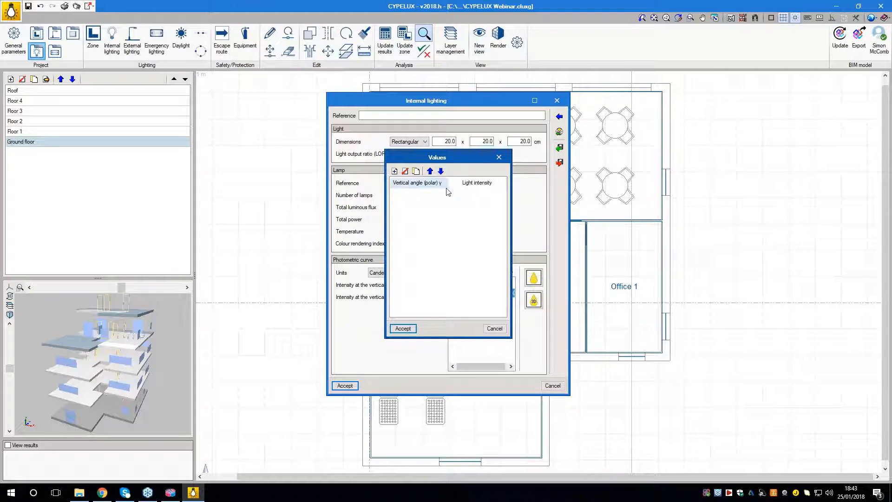
pyautogui.click(499, 159)
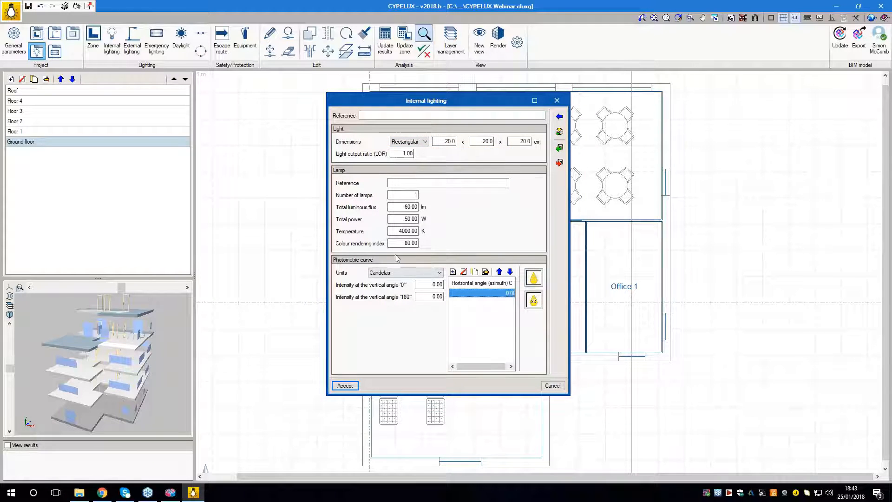
# - Browse the wall lamp, ceiling and surface luminaires and their lamp options in the predefined internal lighting catalogue
pyautogui.click(560, 117)
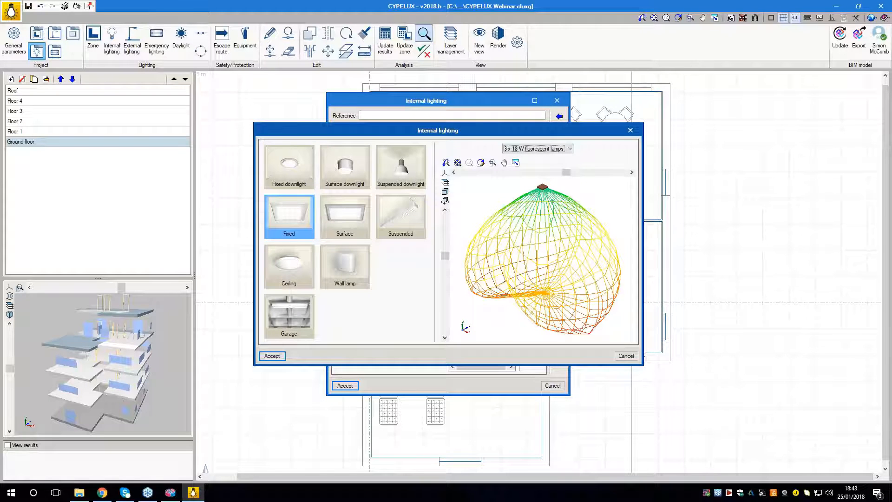
pyautogui.click(338, 264)
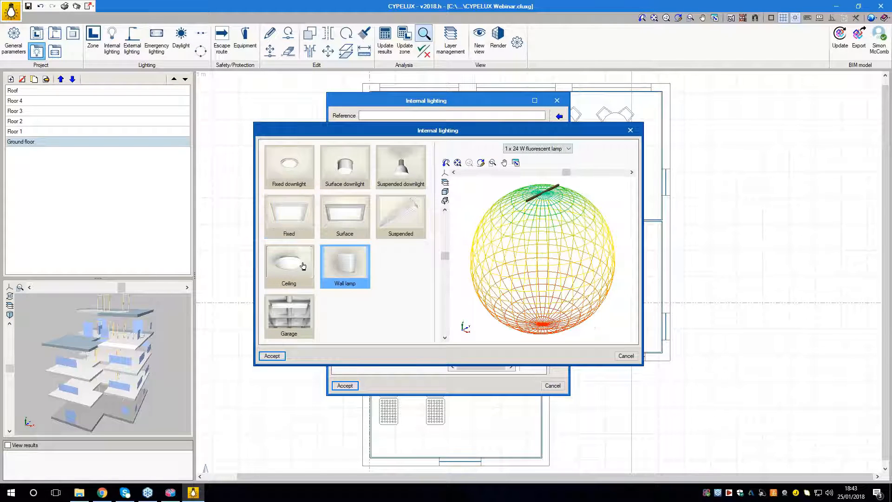
pyautogui.click(289, 266)
pyautogui.click(559, 148)
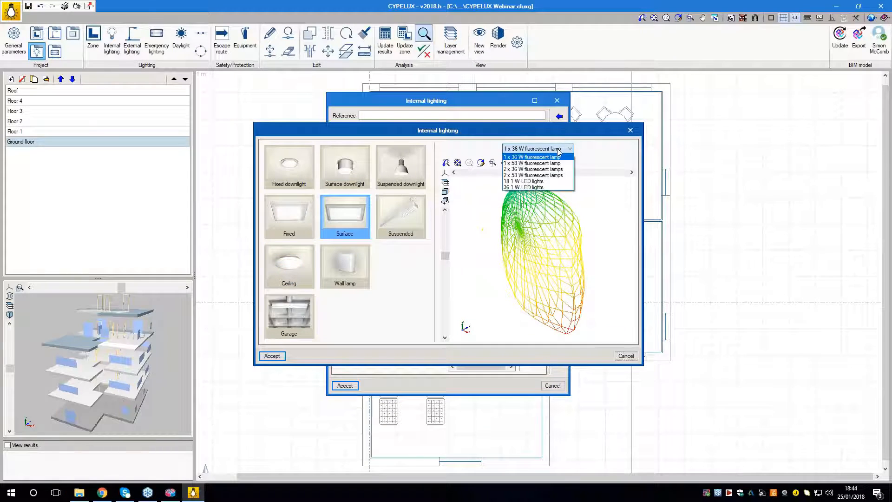
pyautogui.click(535, 156)
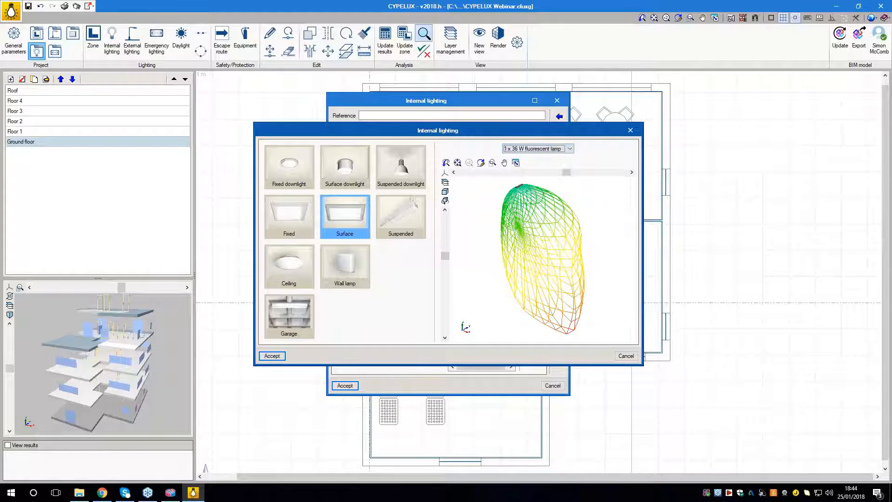
# - Define the lighting type from the predefined surface downlight with a 1 x 35 W metal halide lamp, and accept it
pyautogui.click(353, 172)
pyautogui.click(544, 149)
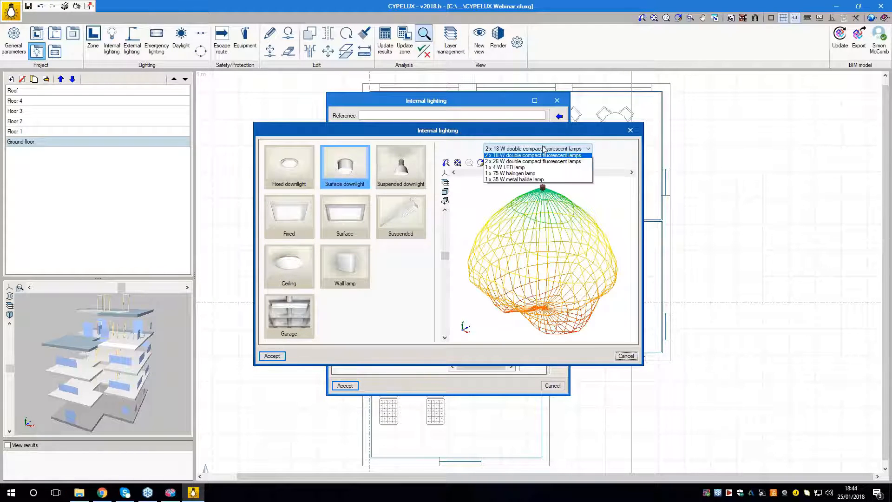
pyautogui.click(543, 182)
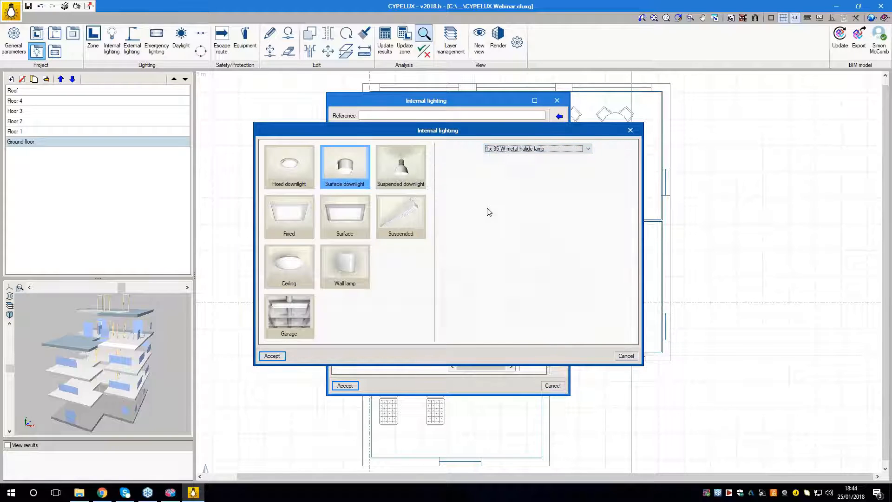
pyautogui.click(279, 358)
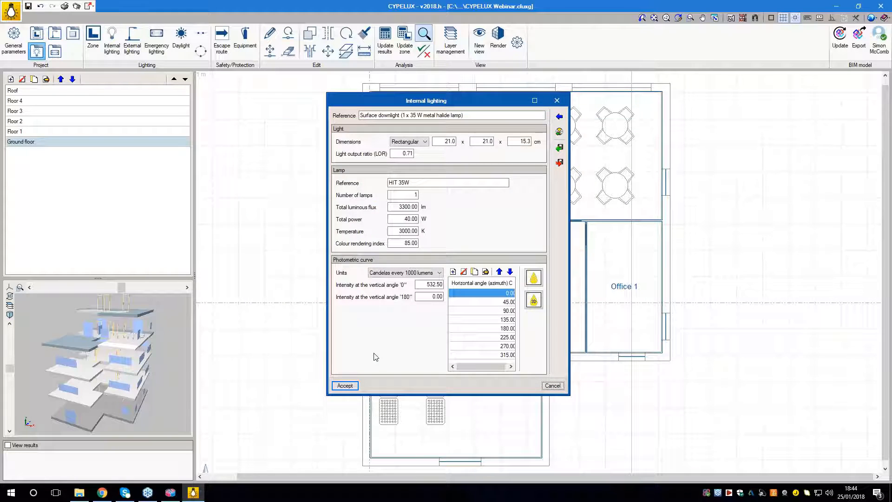
pyautogui.click(346, 386)
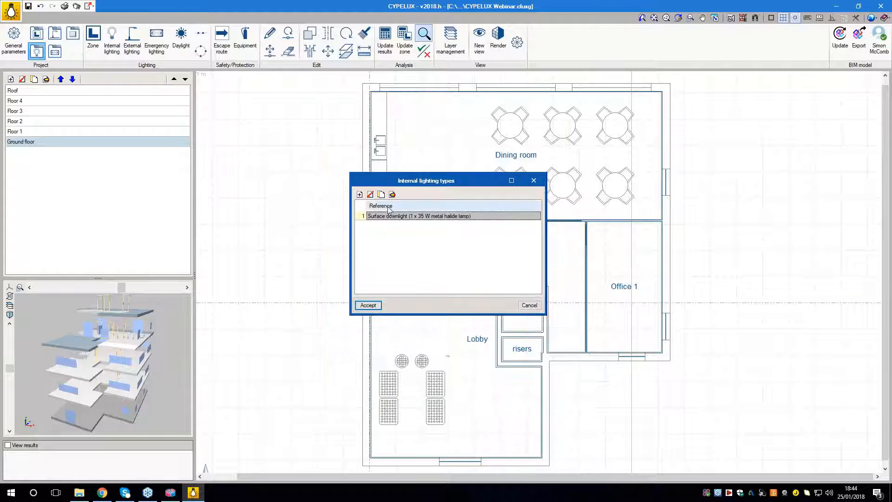
# - Add a second internal lighting type by importing the file 600x600 mm 3600 lm.IES, and accept its data
pyautogui.click(360, 195)
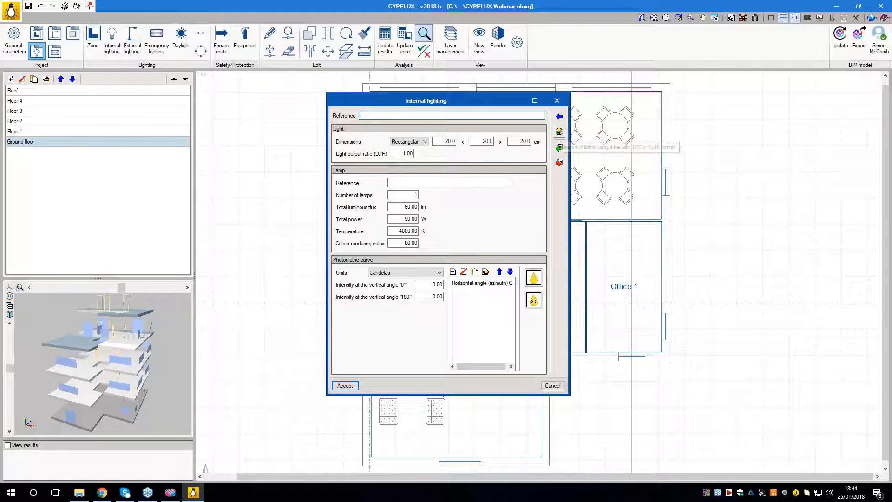
pyautogui.click(560, 133)
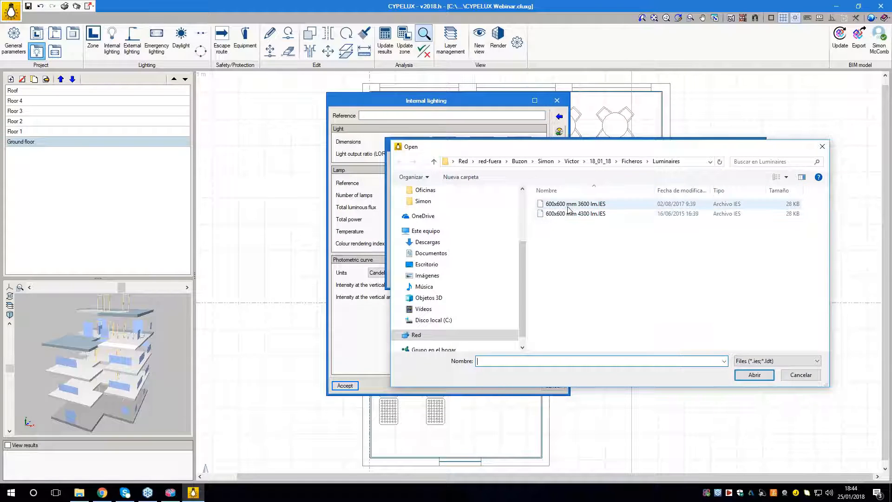
pyautogui.click(588, 204)
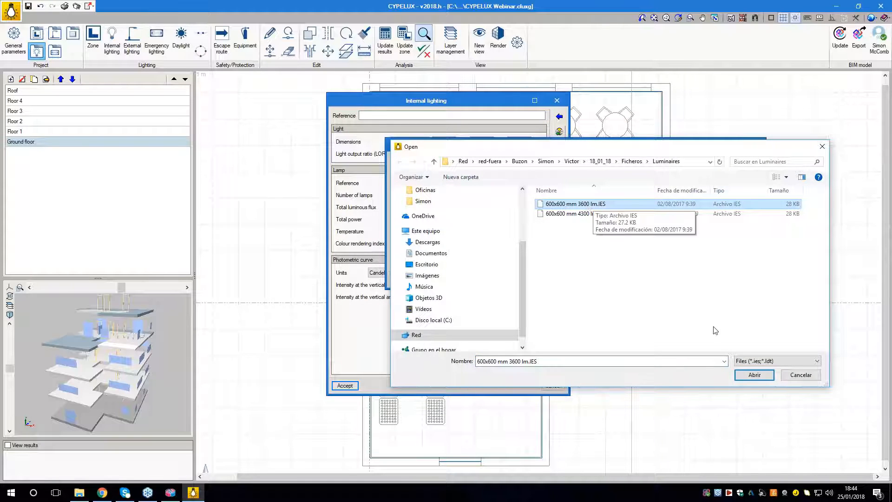
pyautogui.click(754, 374)
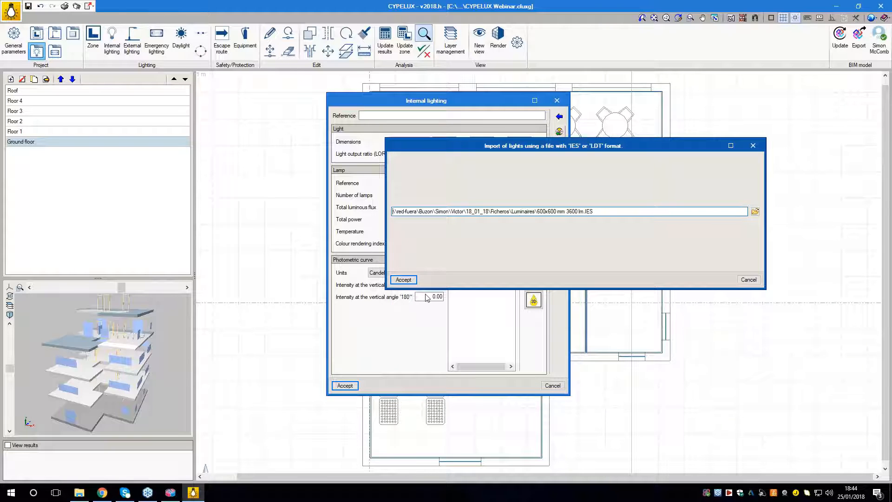
pyautogui.click(409, 281)
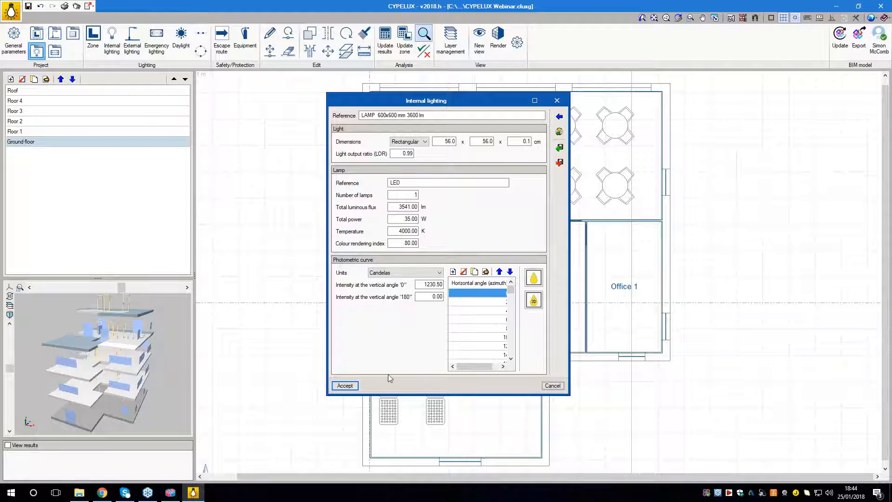
pyautogui.click(353, 386)
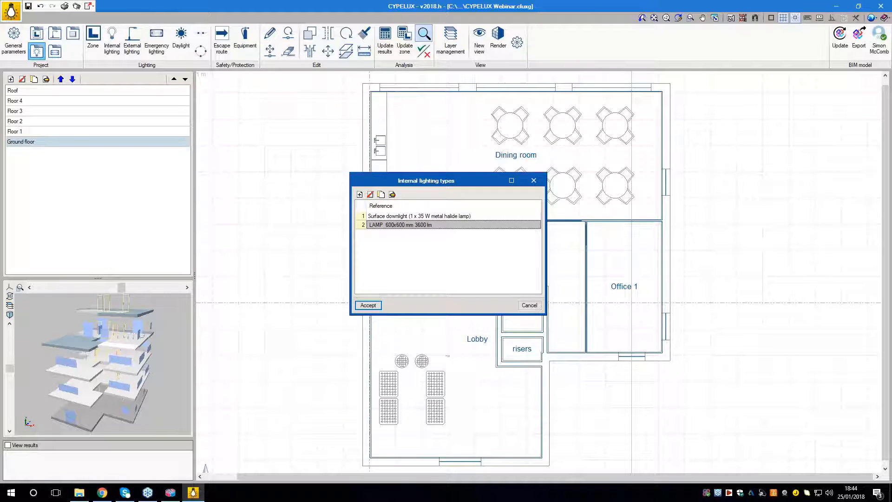
# - Add a third internal lighting type by importing the file 1200x300 mm 3600 lm, and accept its data
pyautogui.click(360, 195)
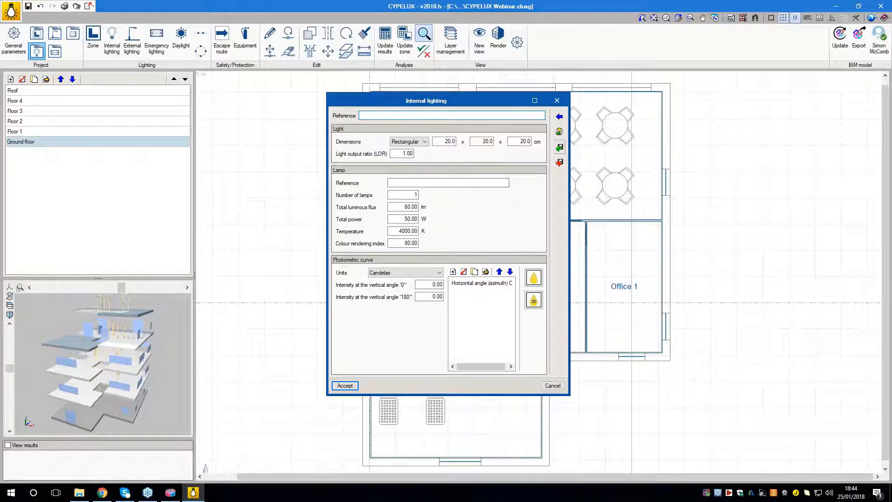
pyautogui.click(560, 147)
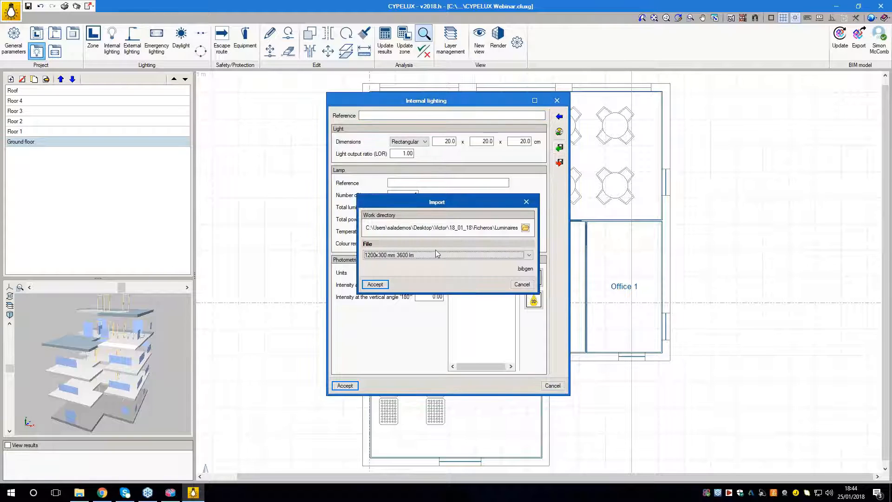
pyautogui.click(375, 284)
pyautogui.click(346, 386)
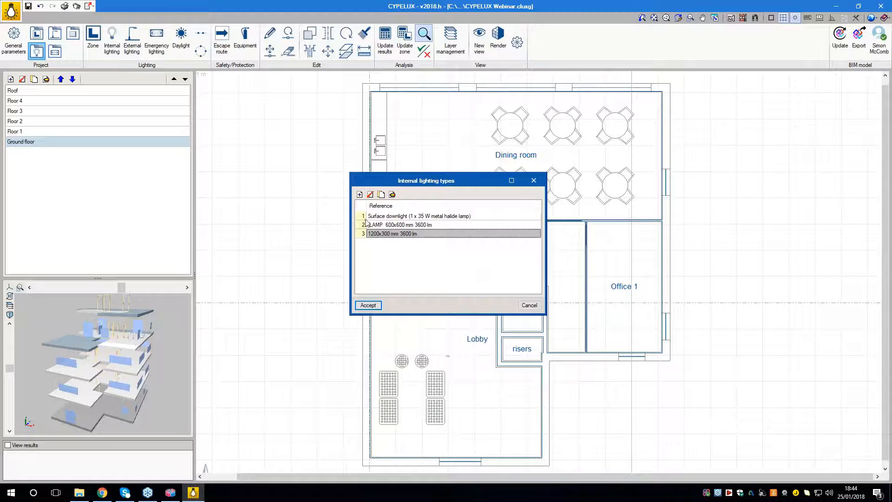
# - Add a fourth internal lighting type by importing the file Downlight LED, and accept its data
pyautogui.click(360, 195)
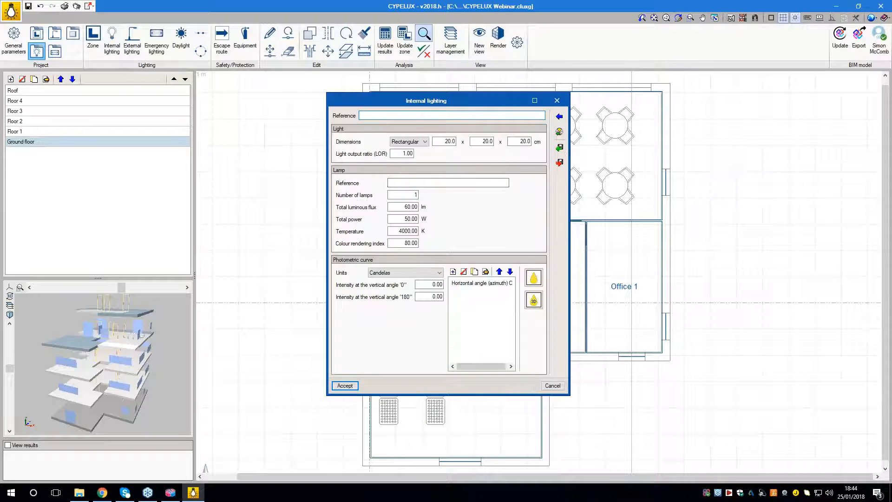
pyautogui.click(560, 148)
pyautogui.click(420, 257)
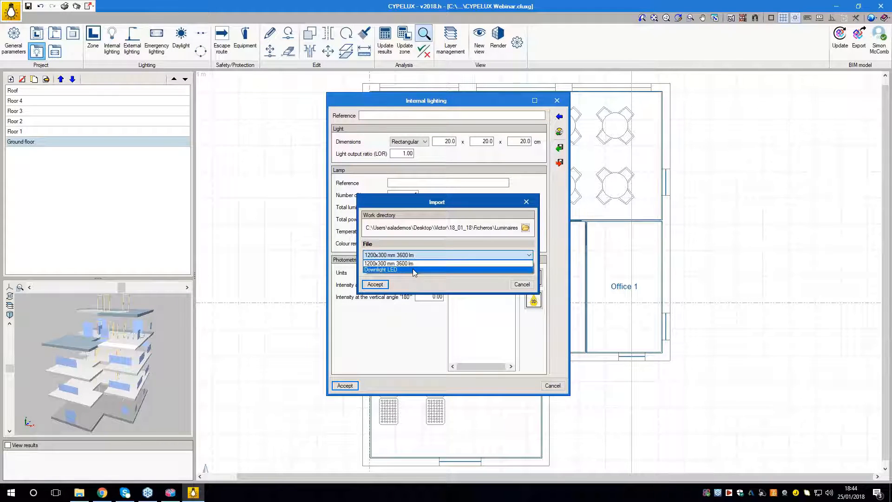
pyautogui.click(419, 268)
pyautogui.click(375, 284)
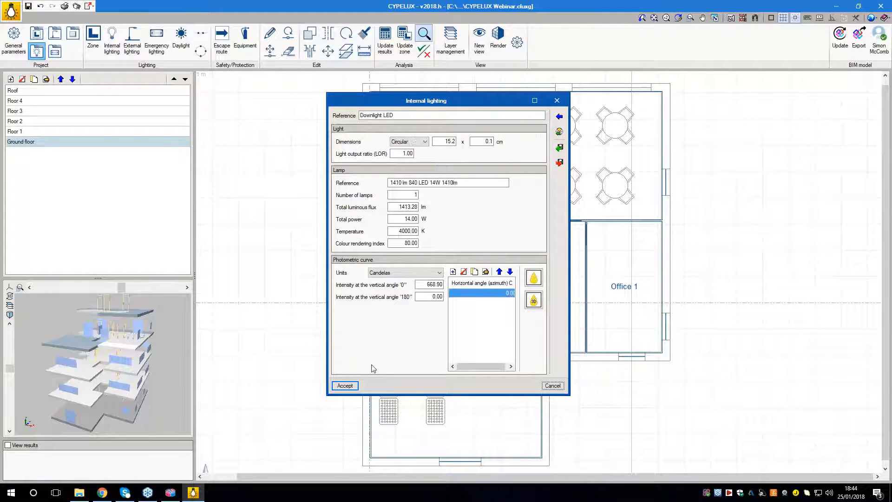
pyautogui.click(357, 388)
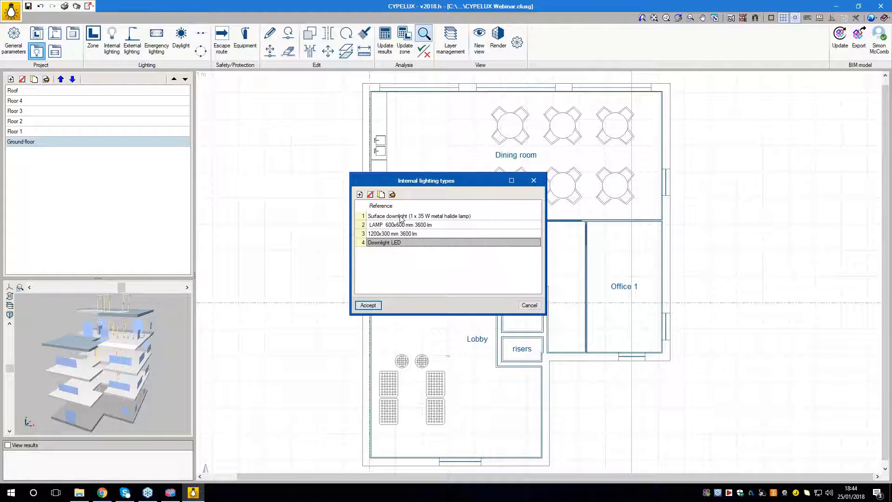
# - Review the light intensity table and 3D photometric solid of the 1200x300 mm 3600 lm type, and accept the internal lighting types
pyautogui.doubleClick(413, 233)
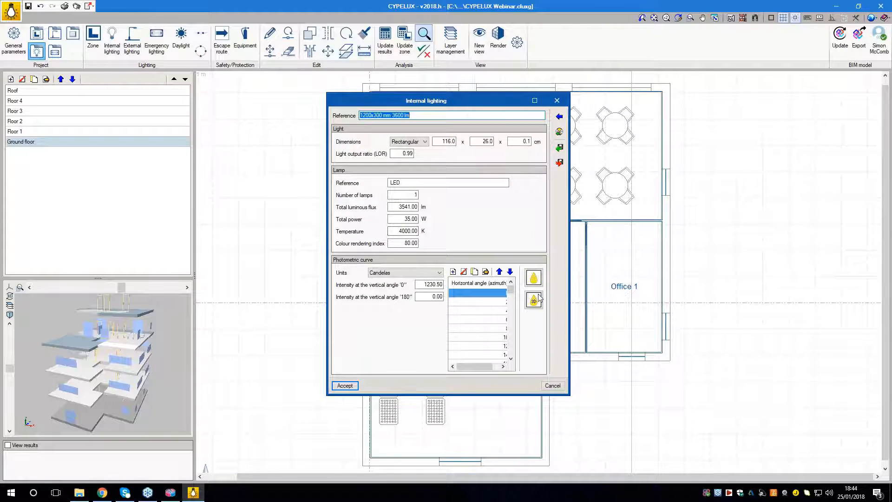
pyautogui.click(485, 272)
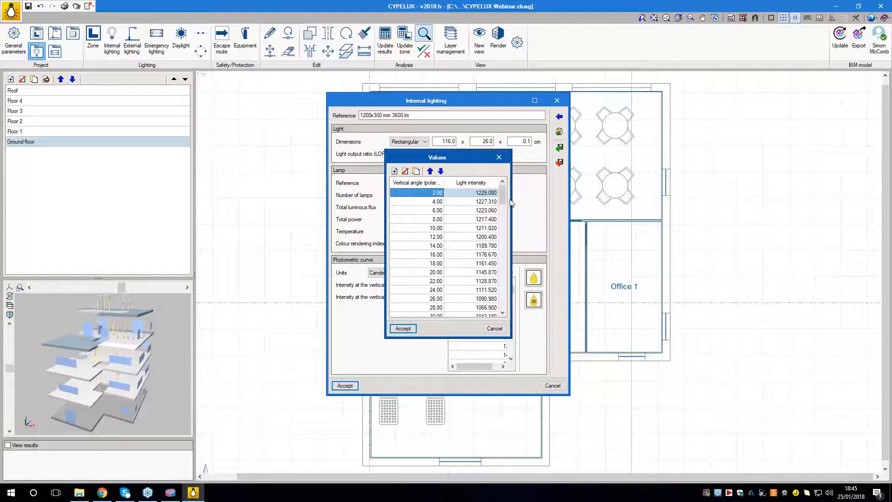
pyautogui.click(499, 157)
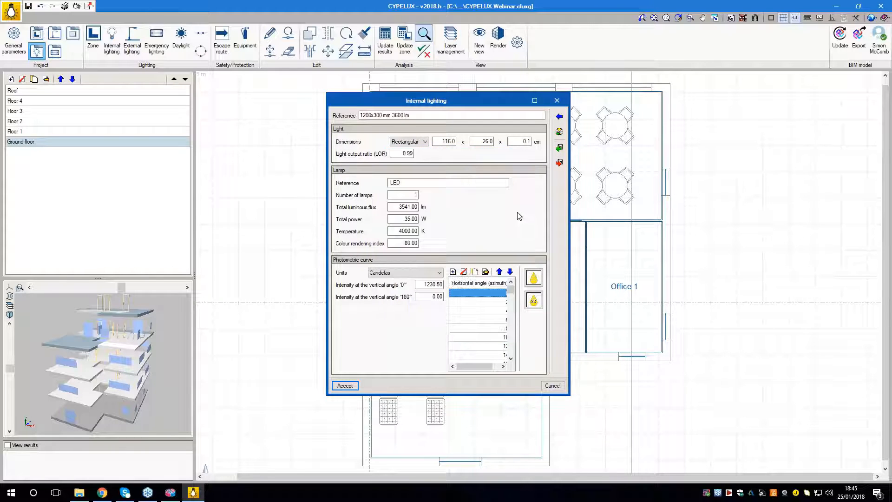
pyautogui.click(534, 301)
pyautogui.moveTo(515, 281); pyautogui.dragTo(500, 265)
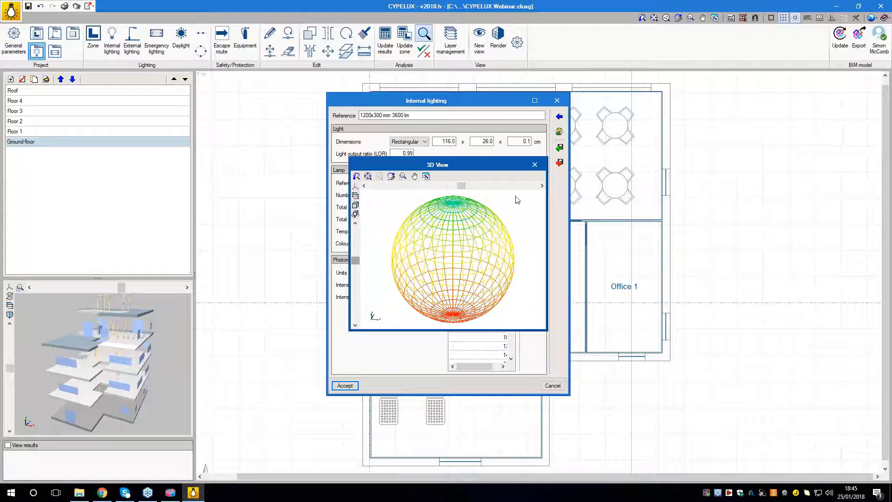
pyautogui.click(534, 165)
pyautogui.click(340, 386)
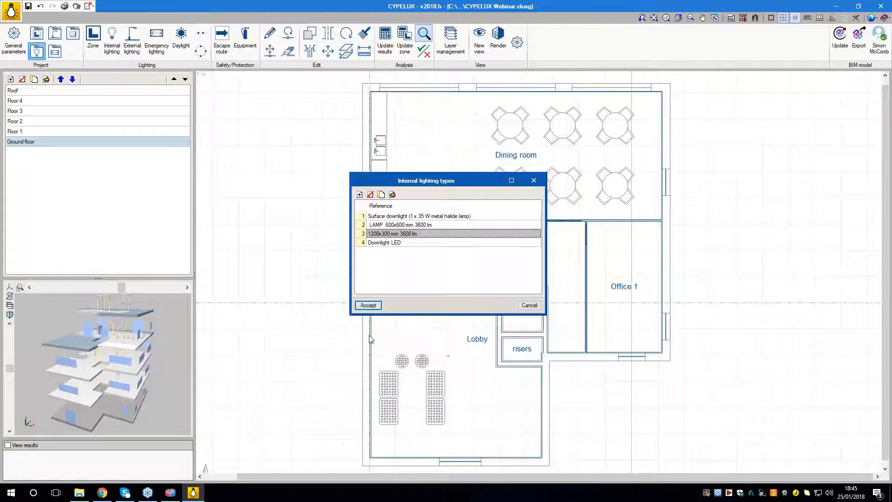
pyautogui.click(367, 305)
# - Place two LAMP 600x600 mm 3600 lm internal lights at a height of 2.70 m in the lobby area between the WC and the lift
pyautogui.moveTo(355, 286); pyautogui.dragTo(318, 269, button='middle')
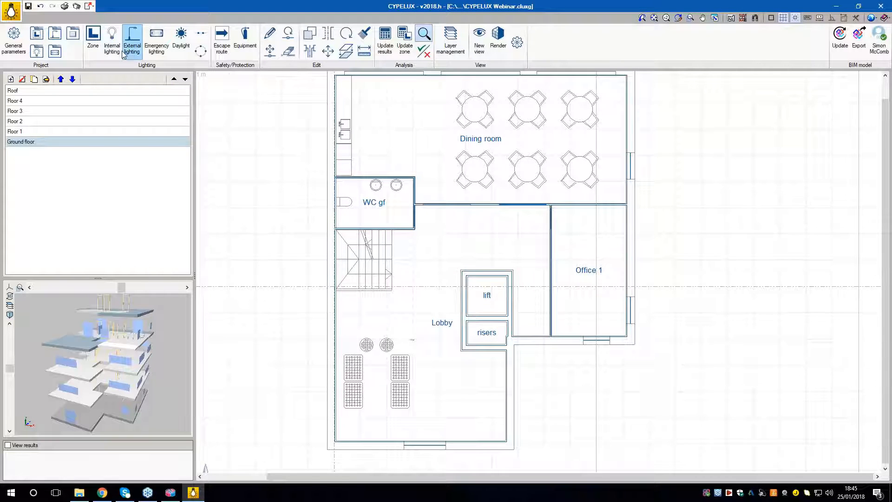
pyautogui.click(111, 41)
pyautogui.moveTo(458, 220); pyautogui.dragTo(358, 158)
pyautogui.click(362, 173)
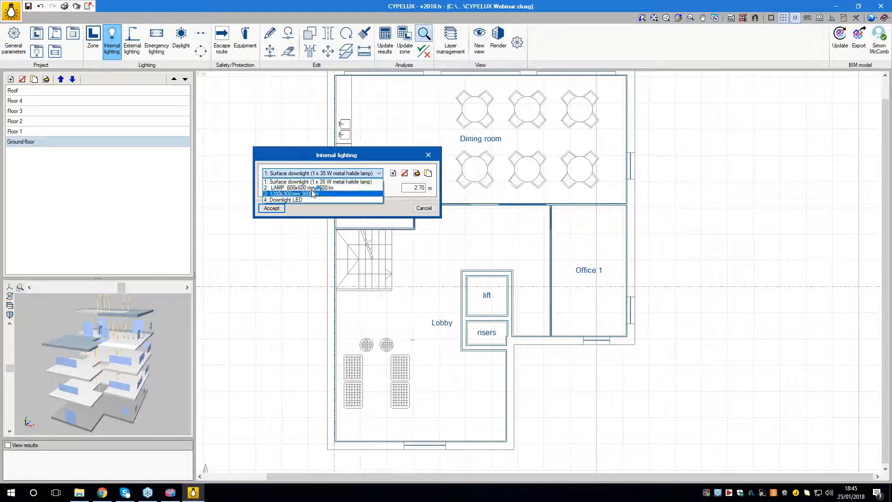
pyautogui.click(295, 188)
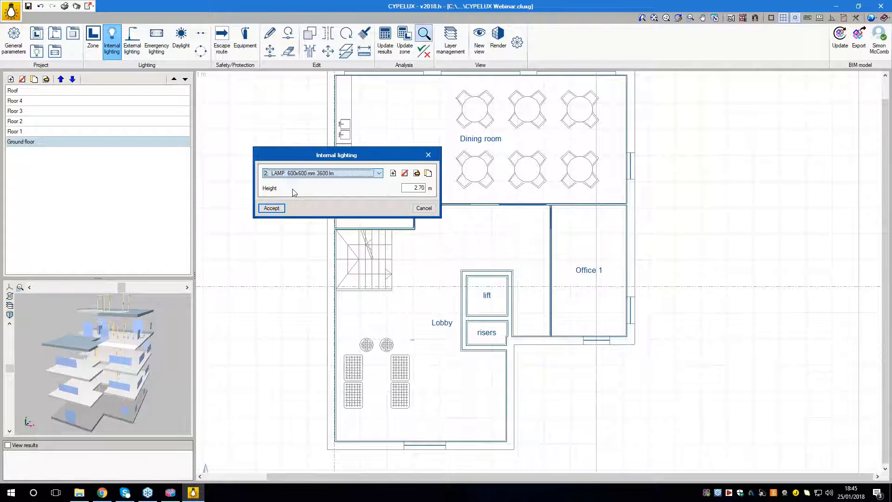
pyautogui.click(271, 208)
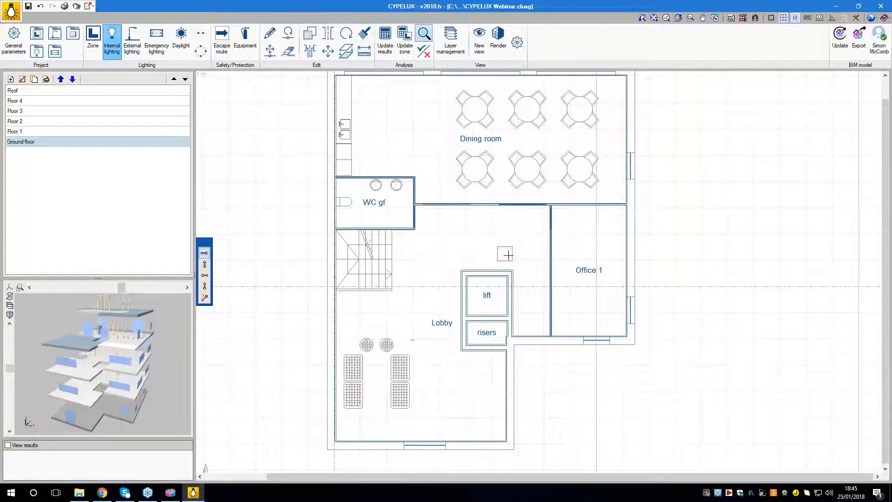
pyautogui.scroll(1, 510, 251)
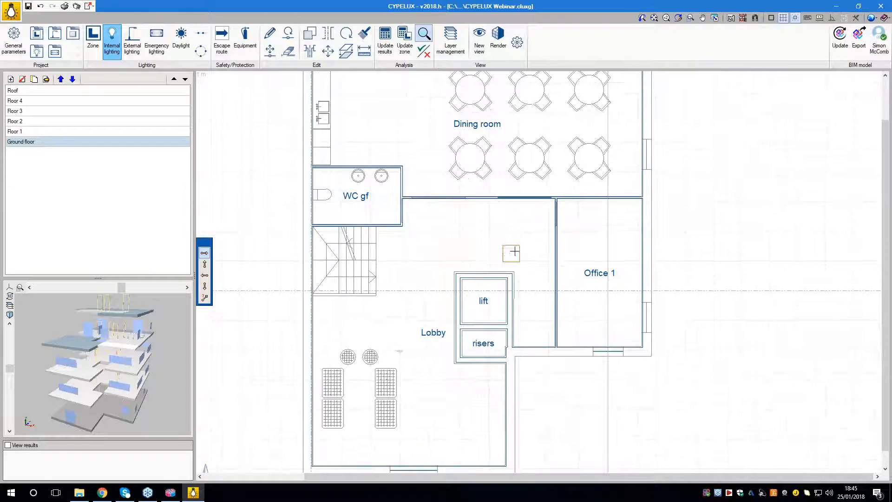
pyautogui.click(490, 231)
pyautogui.moveTo(409, 284); pyautogui.dragTo(416, 269, button='middle')
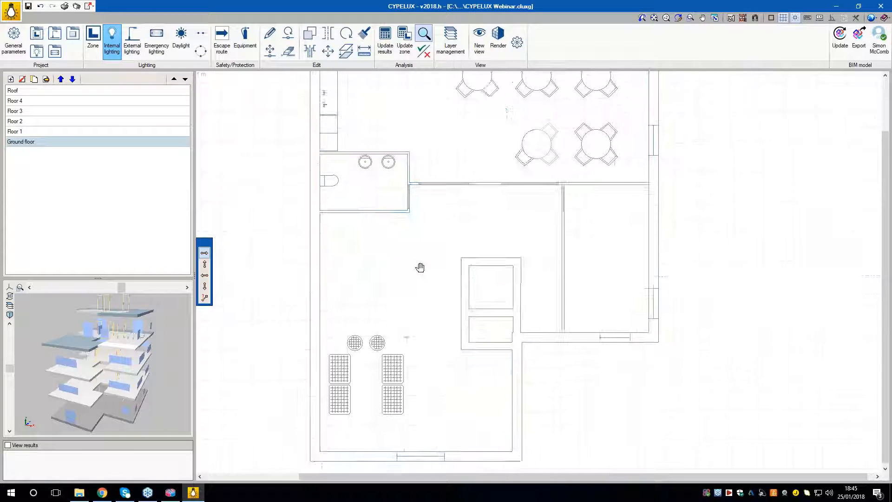
pyautogui.click(436, 246)
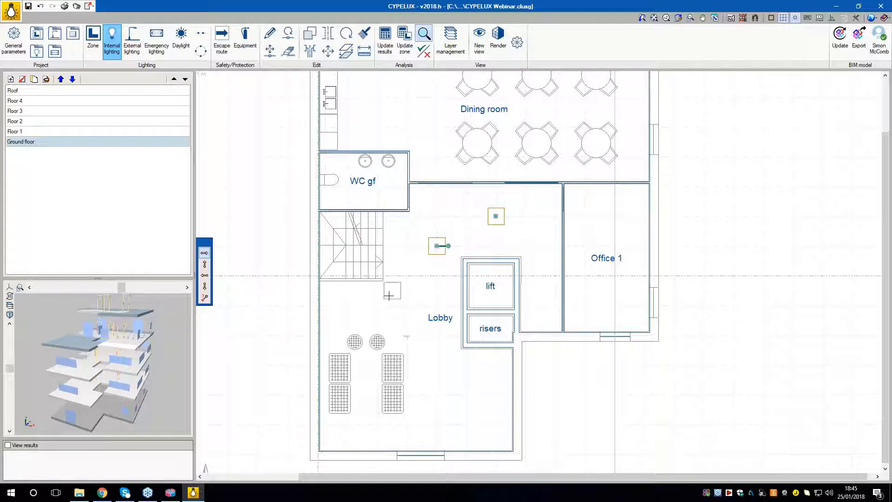
# - Place four more LAMP 600x600 mm 3600 lm lights in two rows around the lobby's seating area, and end the placement
pyautogui.scroll(2, 358, 306)
pyautogui.click(363, 306)
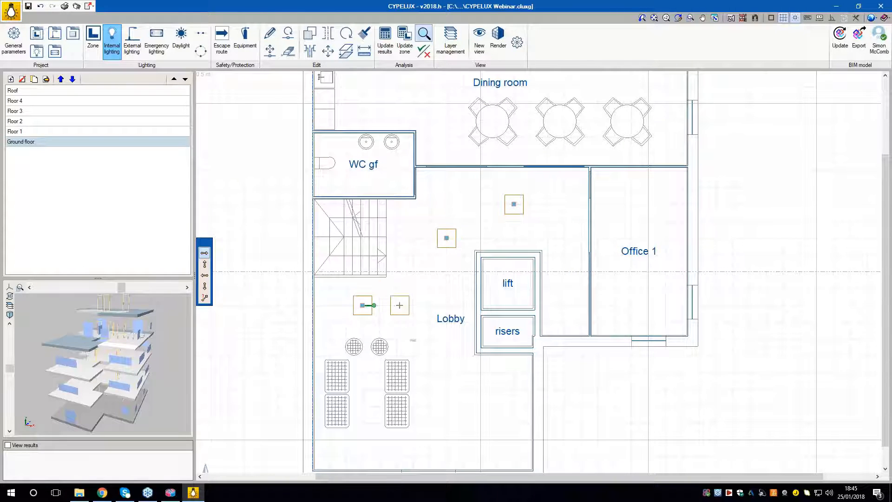
pyautogui.click(447, 305)
pyautogui.moveTo(444, 356); pyautogui.dragTo(443, 315, button='middle')
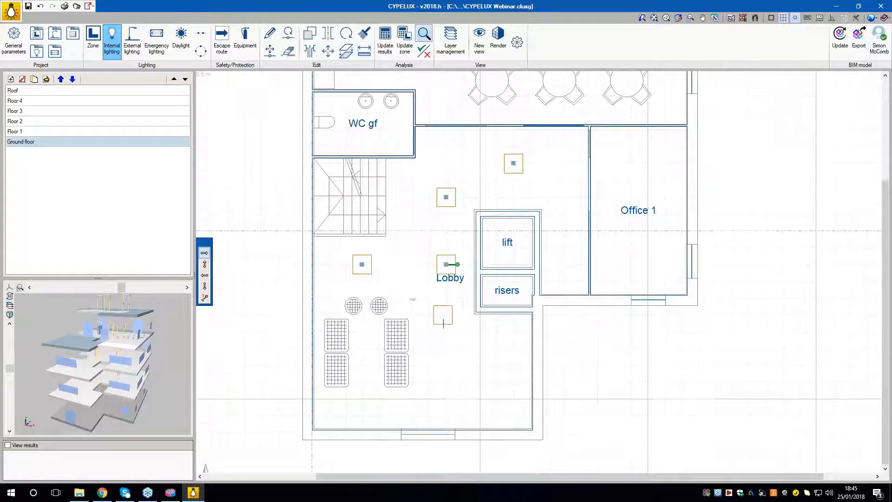
pyautogui.click(446, 365)
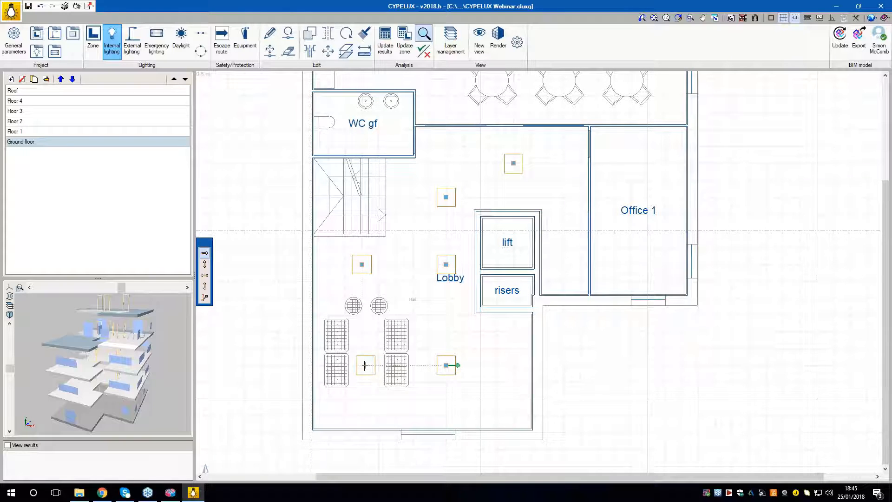
pyautogui.click(362, 365)
pyautogui.rightClick(655, 369)
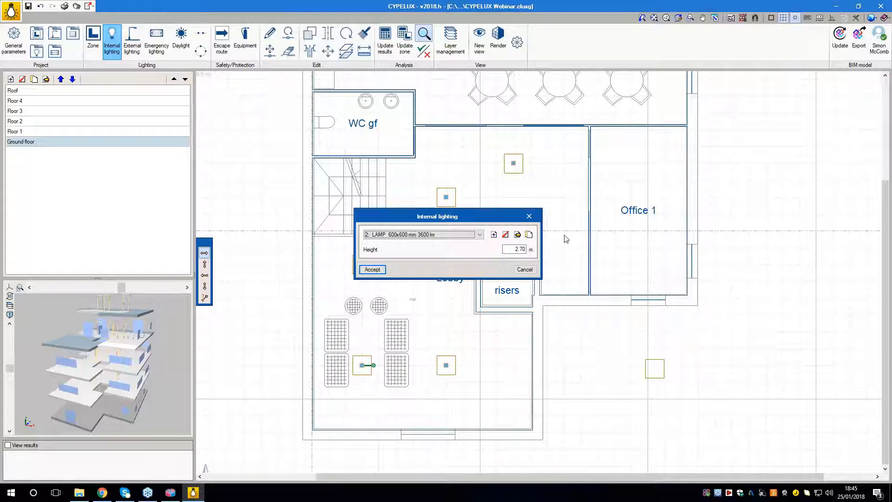
pyautogui.click(536, 214)
# - Define a horizontal line for a linear light distribution across the Dining room, offset below its window wall, with orthogonal mode on
pyautogui.scroll(-3, 604, 376)
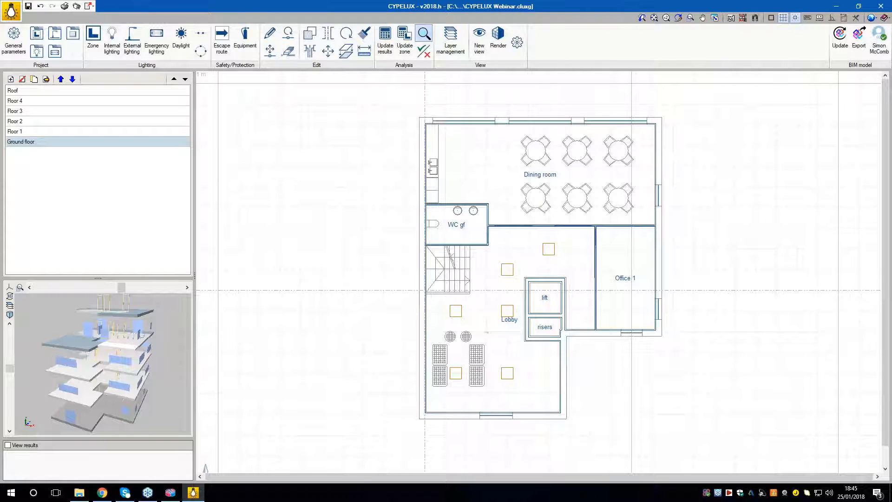
pyautogui.moveTo(550, 248)
pyautogui.scroll(2, 458, 147)
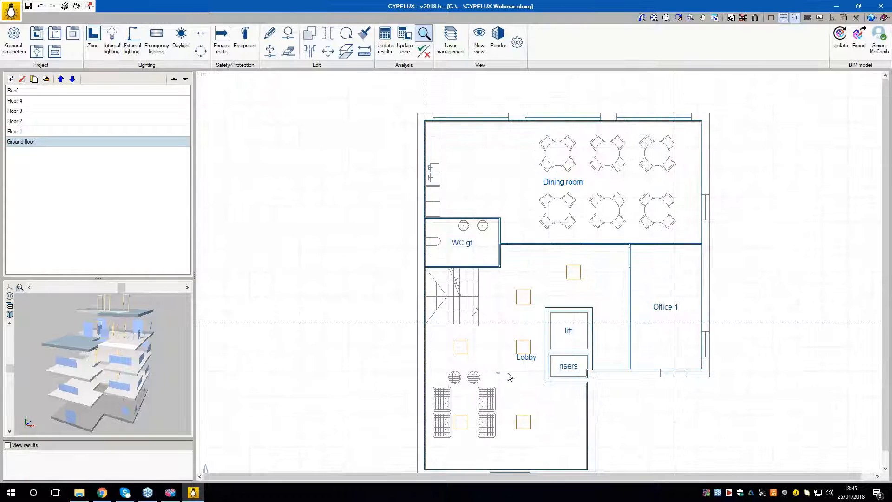
pyautogui.scroll(-1, 339, 292)
pyautogui.moveTo(574, 159); pyautogui.dragTo(567, 186, button='middle')
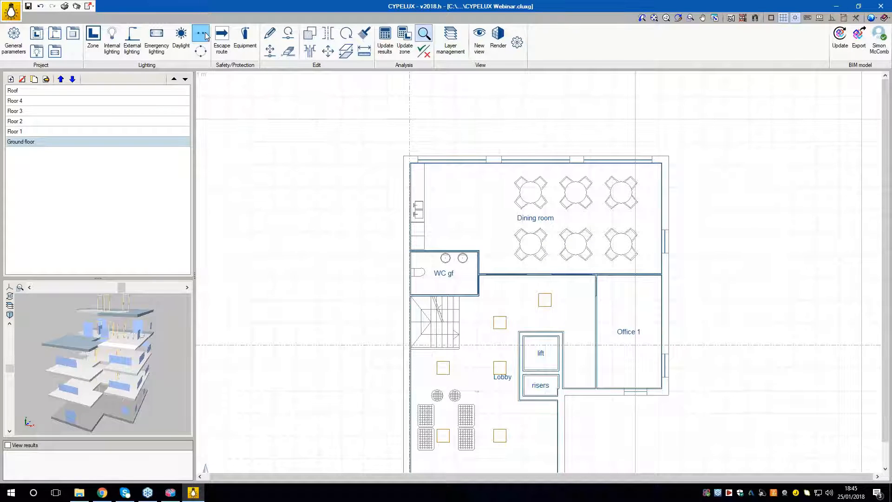
pyautogui.scroll(-1, 411, 155)
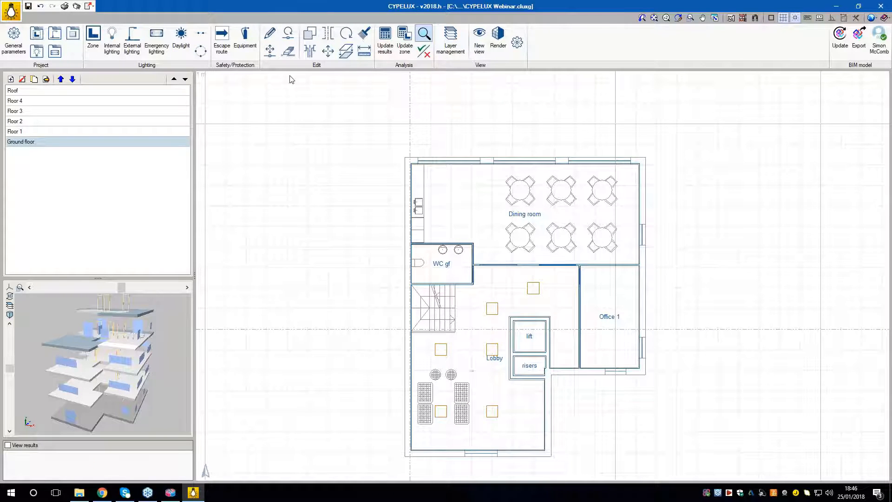
pyautogui.click(202, 34)
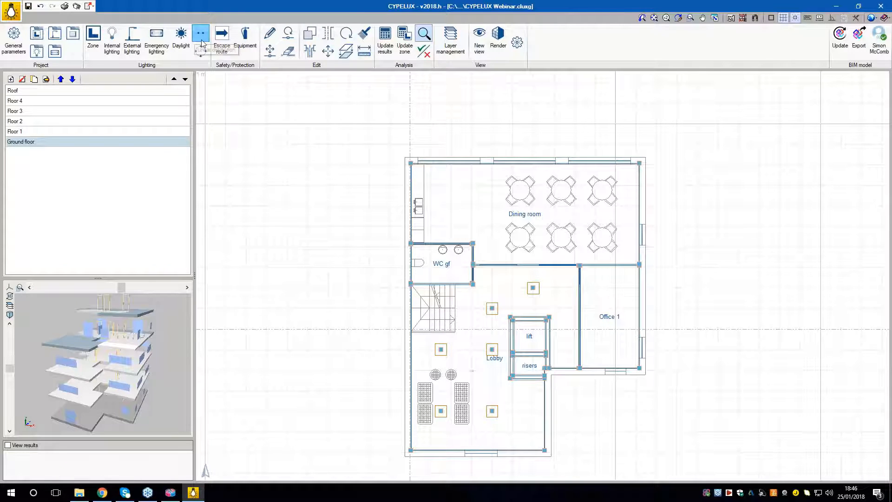
pyautogui.click(832, 21)
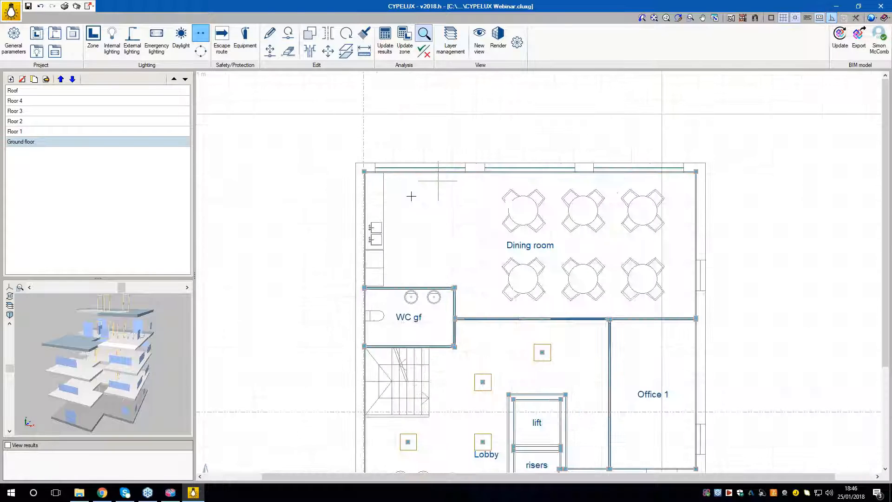
pyautogui.click(365, 195)
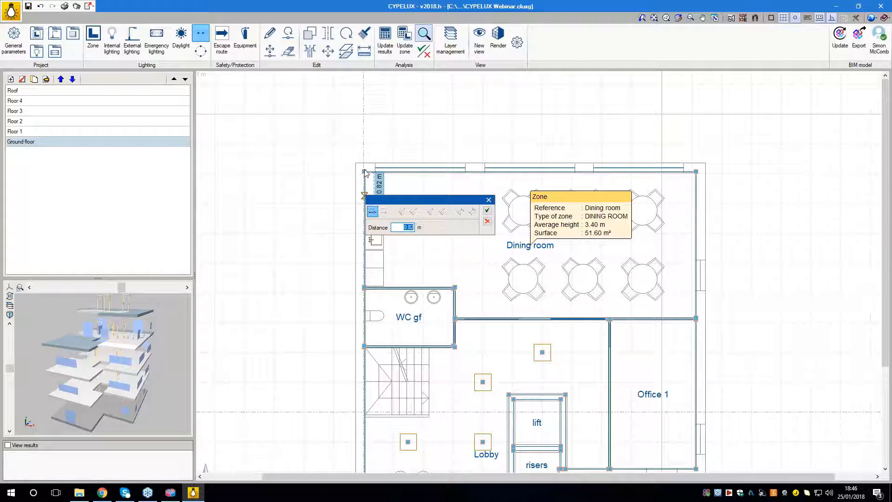
pyautogui.click(486, 211)
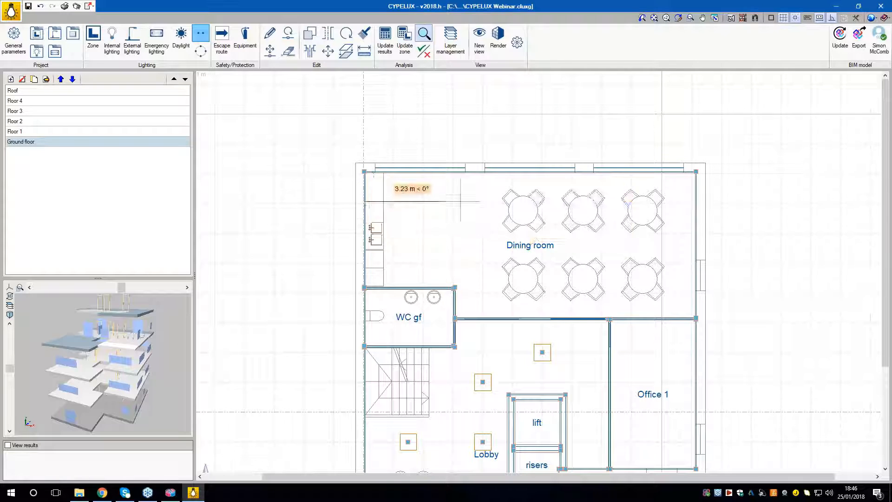
pyautogui.click(694, 202)
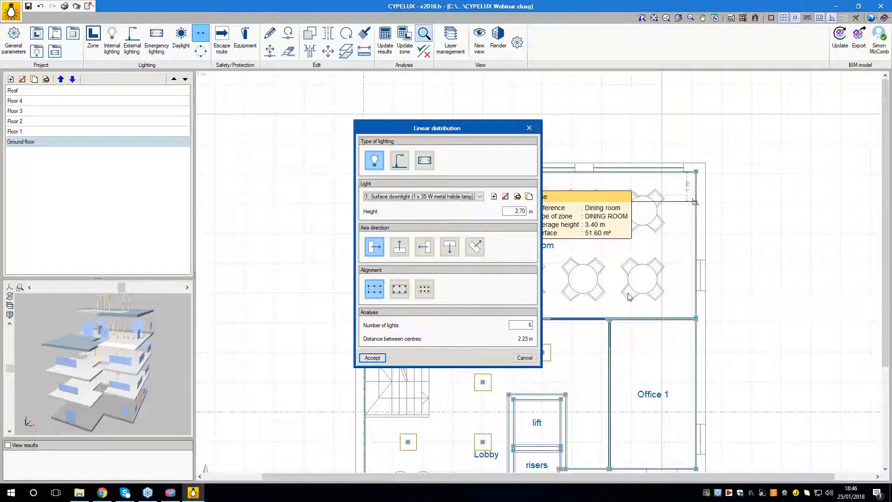
# - Distribute six Downlight LED lights at a height of 2.70 m along the Dining room line with symmetrical alignment
pyautogui.moveTo(481, 134); pyautogui.dragTo(369, 111)
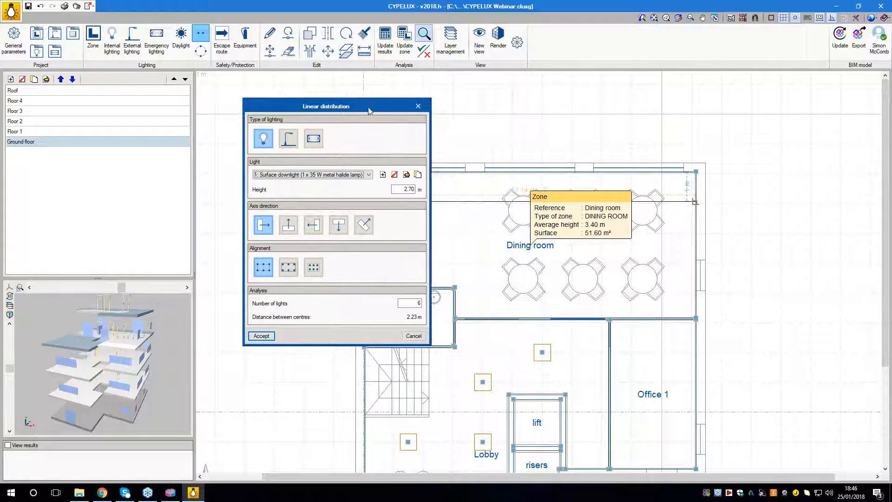
pyautogui.click(319, 174)
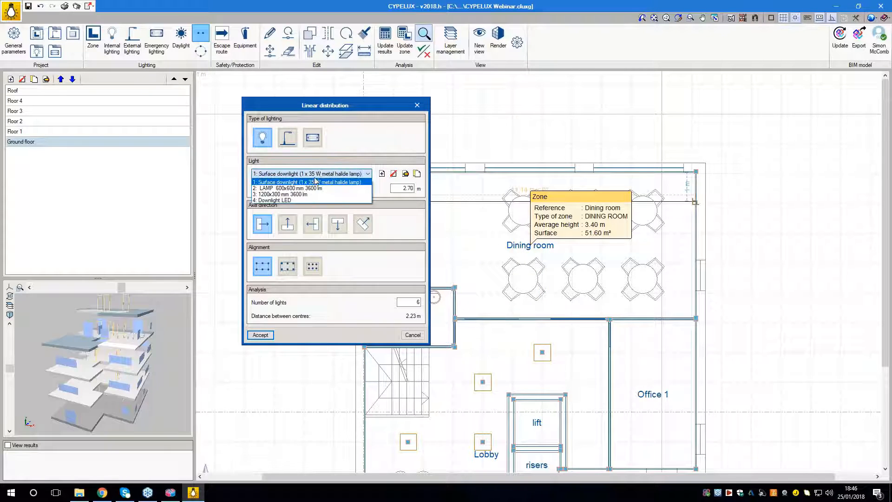
pyautogui.click(299, 201)
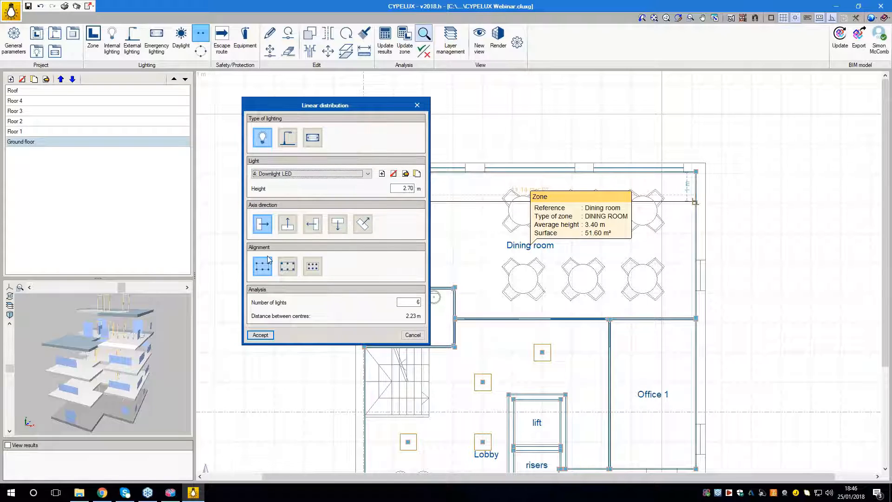
pyautogui.click(307, 268)
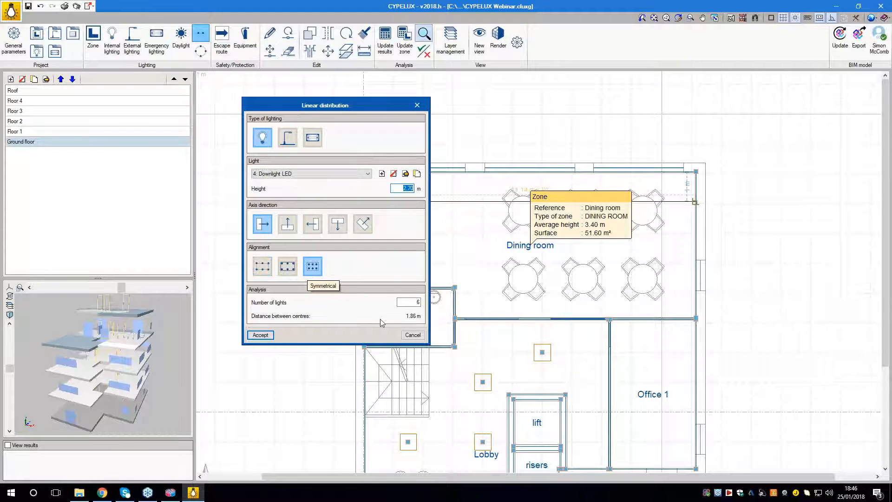
pyautogui.moveTo(396, 110); pyautogui.dragTo(321, 108)
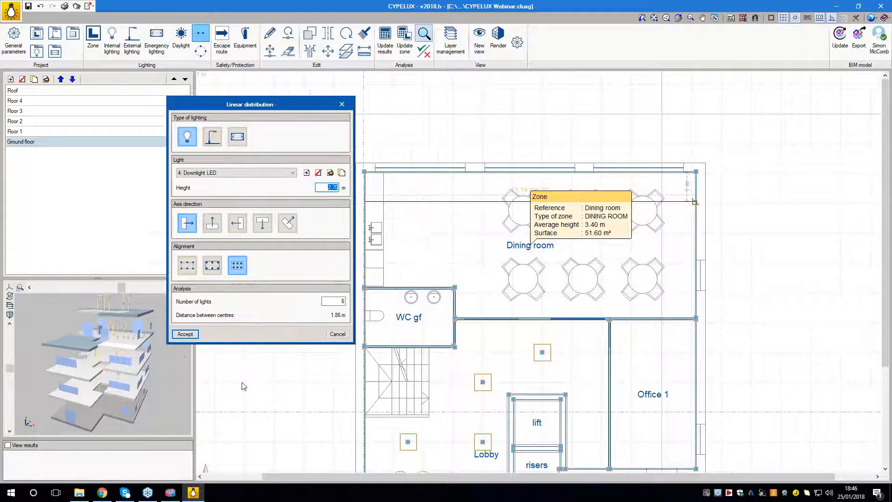
pyautogui.click(185, 334)
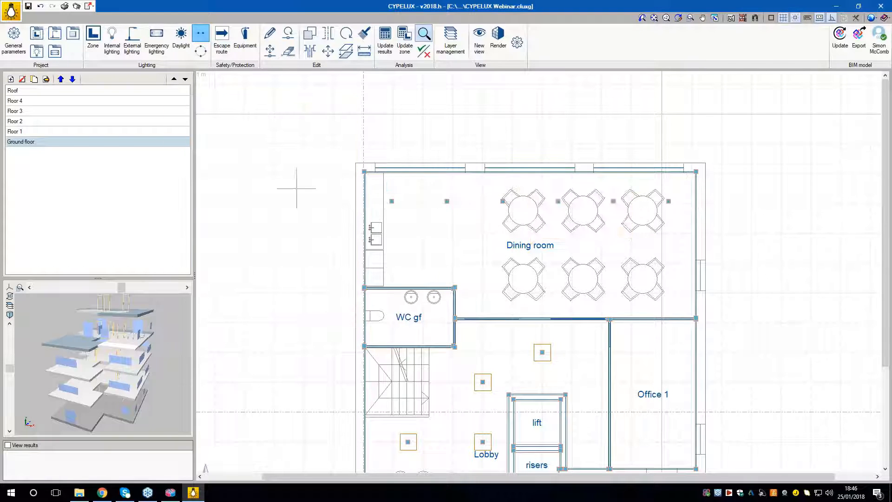
# - Start copying elements on the ground floor with the selection restricted to internal lighting
pyautogui.scroll(2, 315, 212)
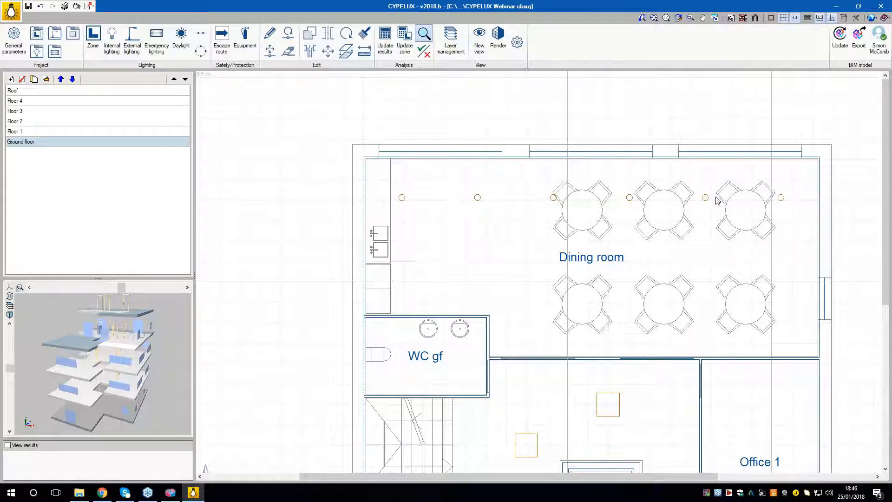
pyautogui.scroll(-1, 753, 227)
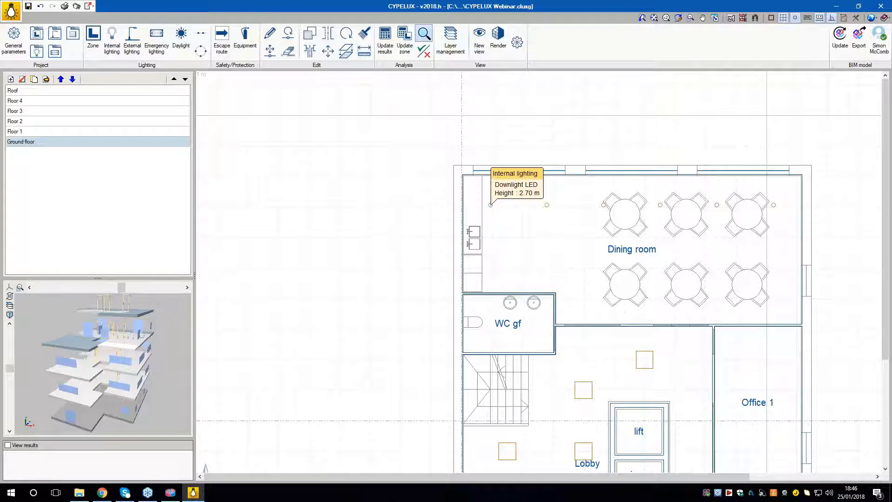
pyautogui.scroll(-1, 736, 214)
pyautogui.moveTo(693, 263); pyautogui.dragTo(522, 254, button='middle')
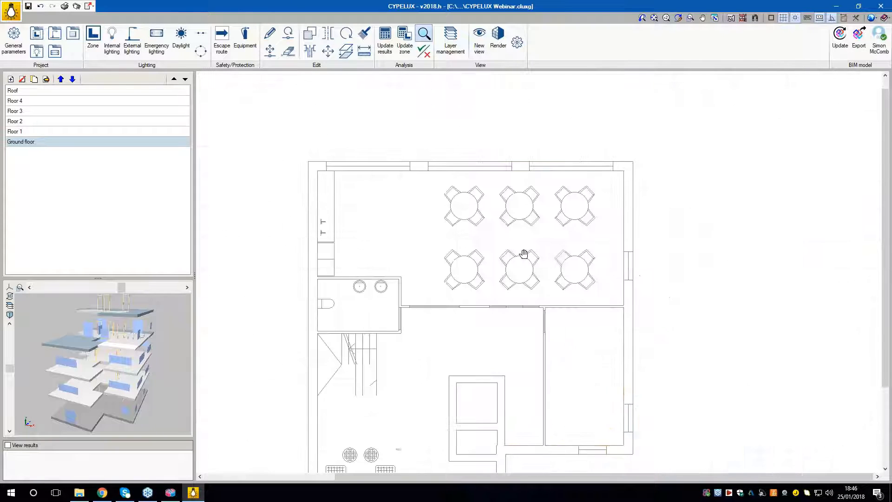
pyautogui.moveTo(341, 199)
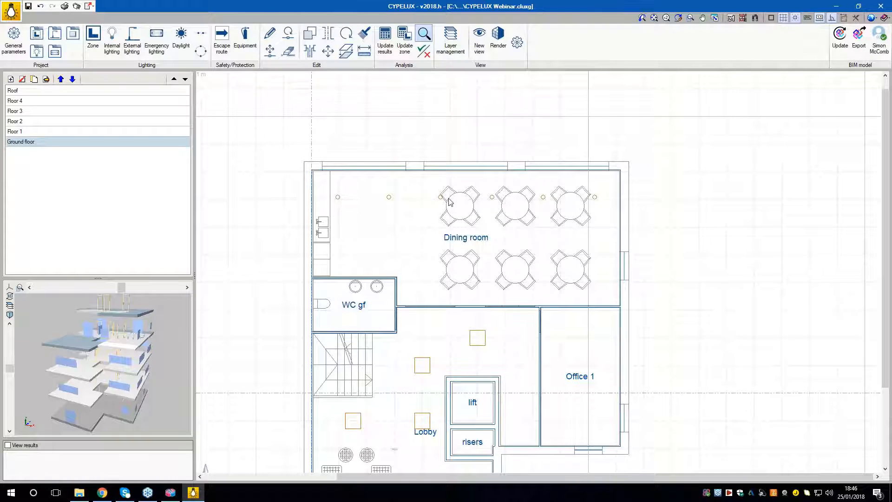
pyautogui.click(308, 37)
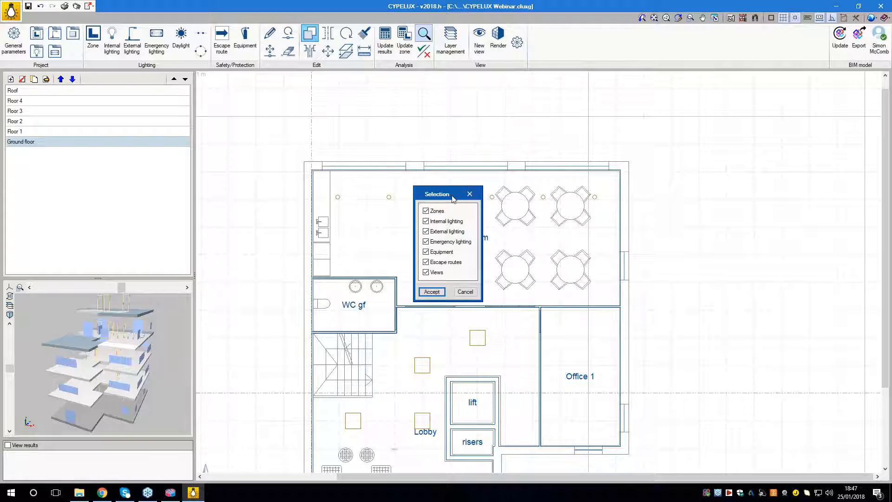
pyautogui.moveTo(453, 197); pyautogui.dragTo(670, 193)
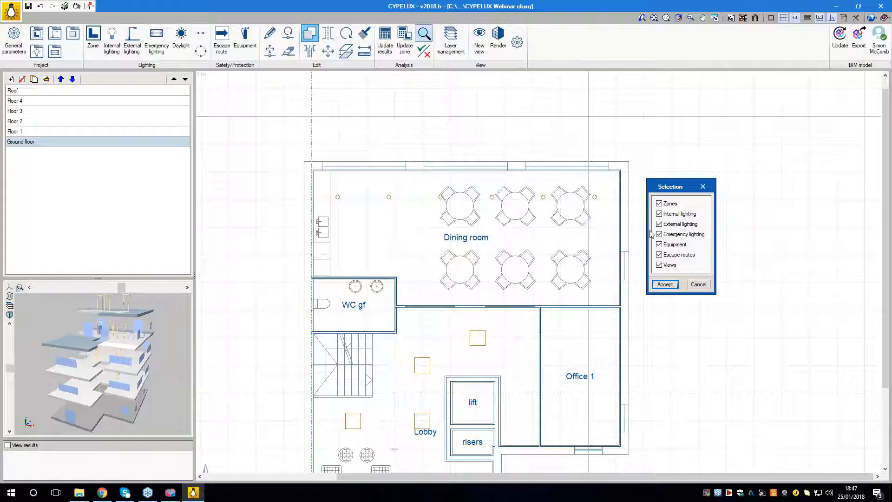
pyautogui.click(660, 204)
pyautogui.click(668, 226)
pyautogui.click(675, 234)
pyautogui.click(674, 245)
pyautogui.click(679, 255)
pyautogui.click(670, 264)
pyautogui.click(665, 284)
# - Copy the Dining room's row of six downlights twice down the plan at 1.50 m spacing, and end the copy
pyautogui.click(282, 147)
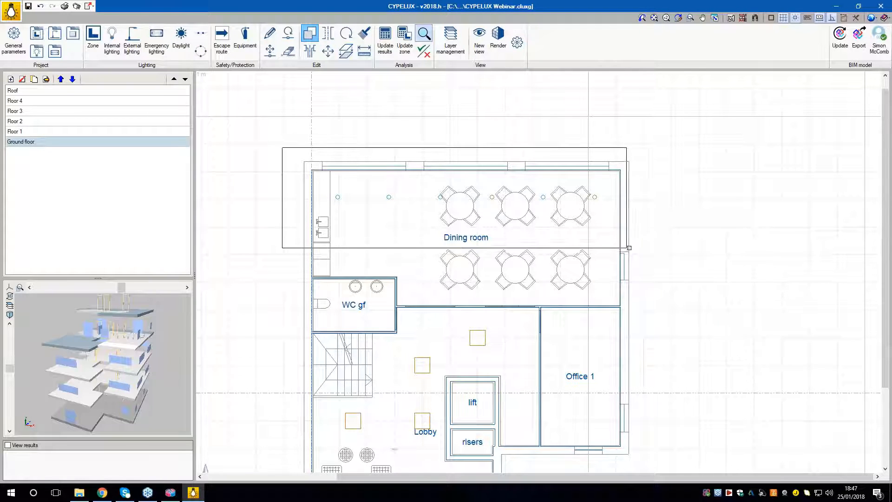
pyautogui.click(644, 209)
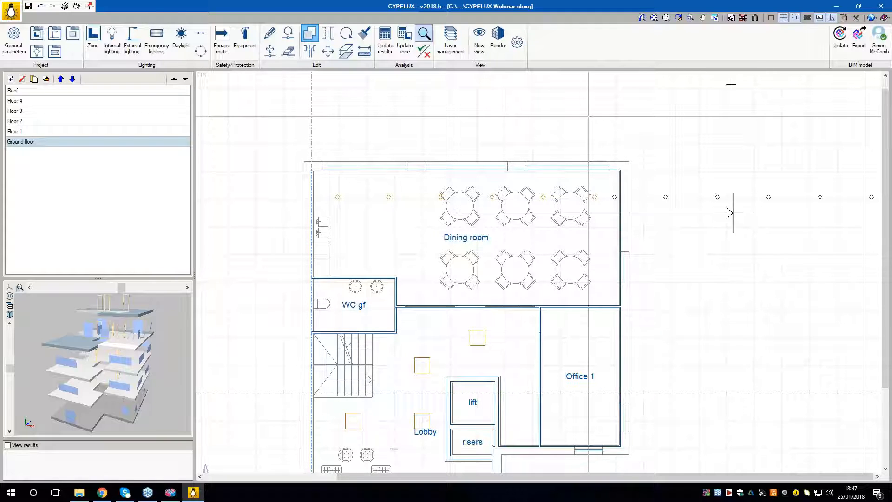
pyautogui.click(456, 251)
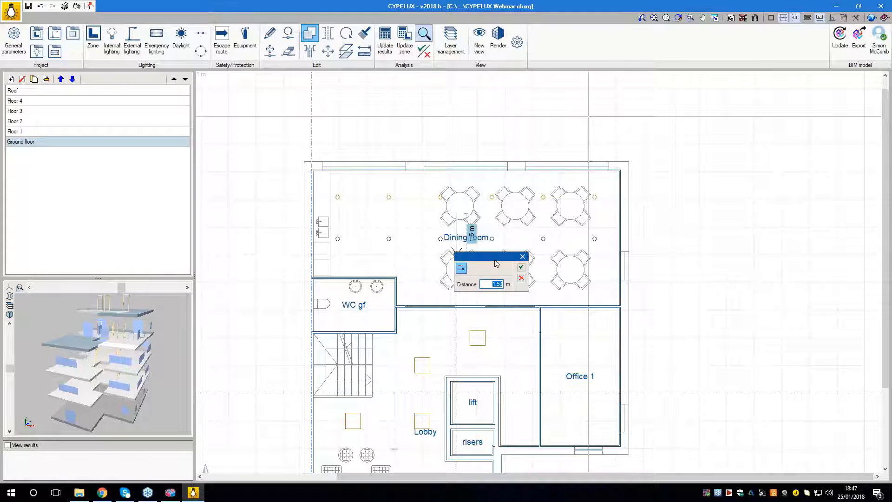
pyautogui.click(521, 267)
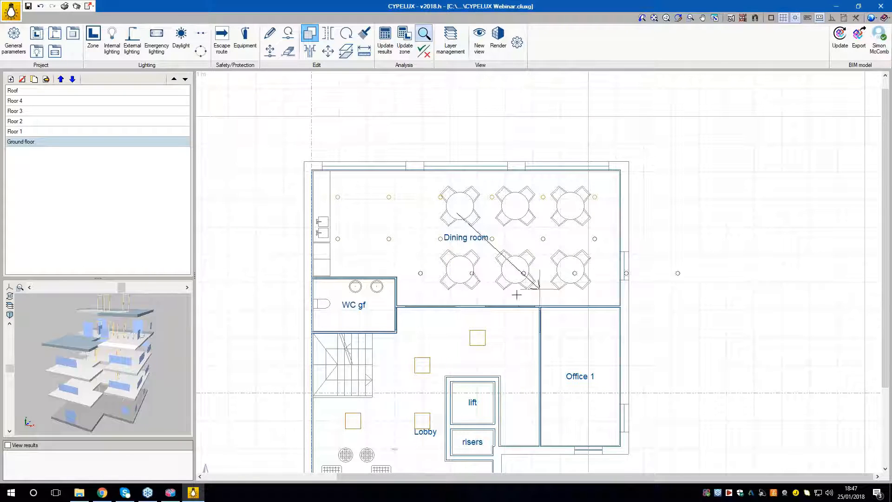
pyautogui.click(457, 293)
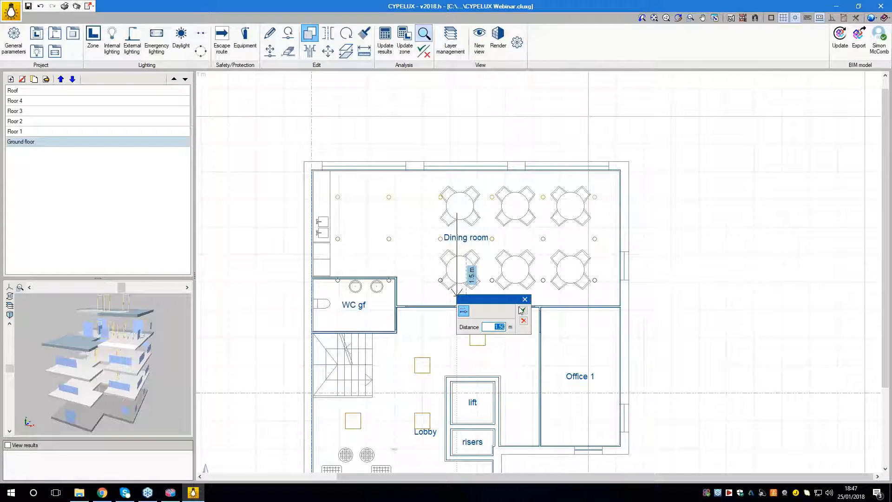
pyautogui.click(523, 311)
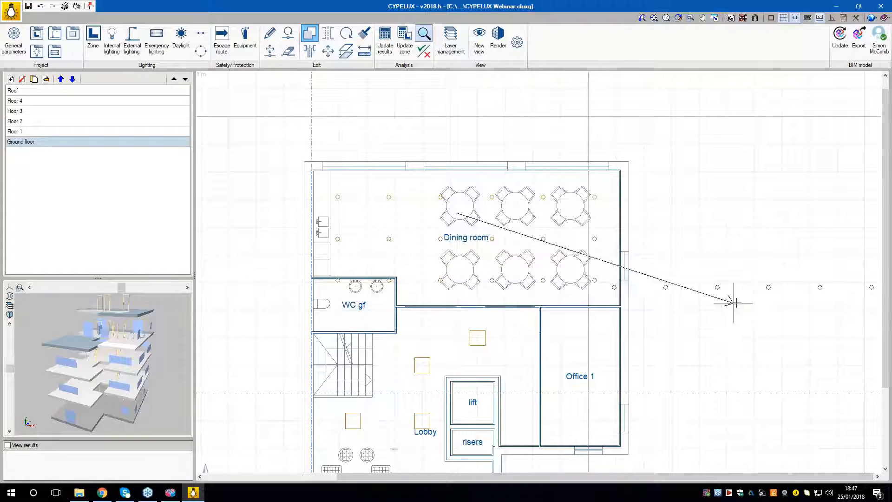
pyautogui.rightClick(707, 221)
# - Start deleting elements with the selection restricted to internal lighting
pyautogui.scroll(1, 605, 270)
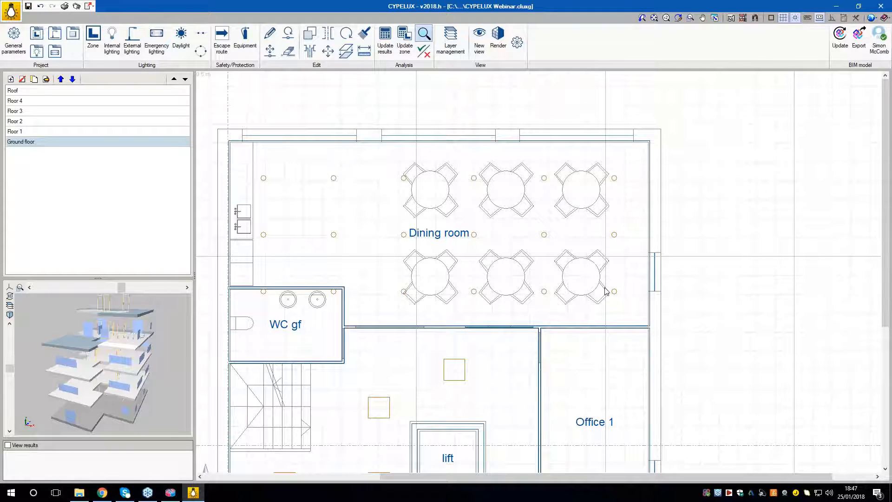
pyautogui.moveTo(369, 277); pyautogui.dragTo(435, 270, button='middle')
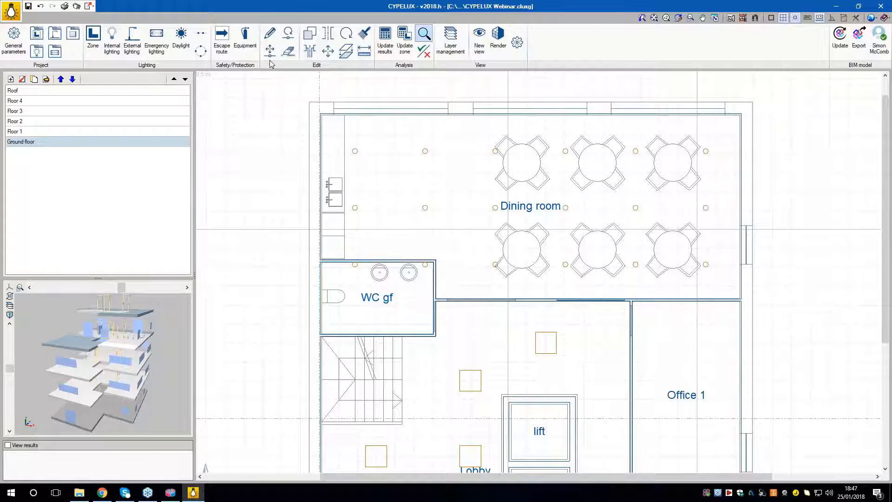
pyautogui.click(288, 51)
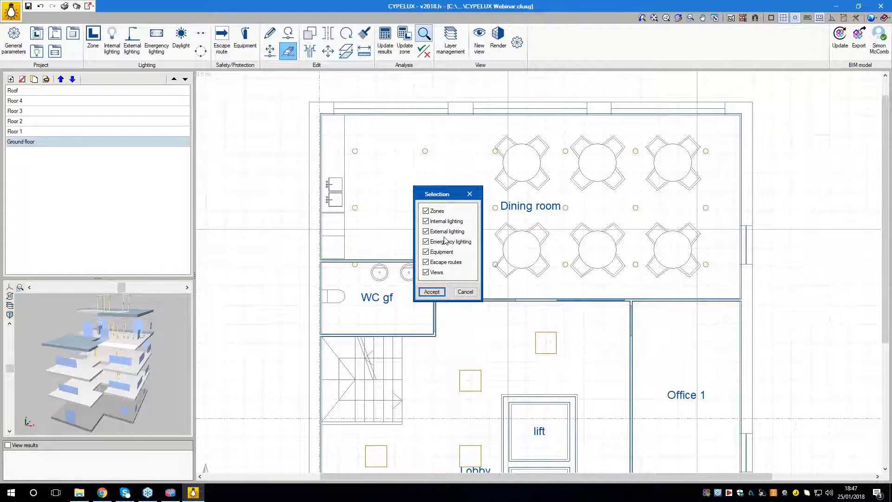
pyautogui.click(436, 210)
pyautogui.click(445, 231)
pyautogui.click(447, 241)
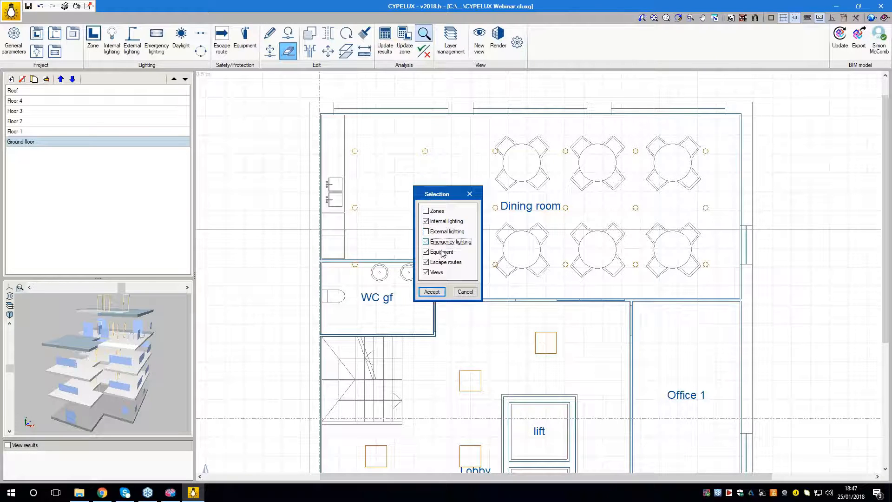
pyautogui.click(442, 251)
pyautogui.click(445, 262)
pyautogui.click(438, 272)
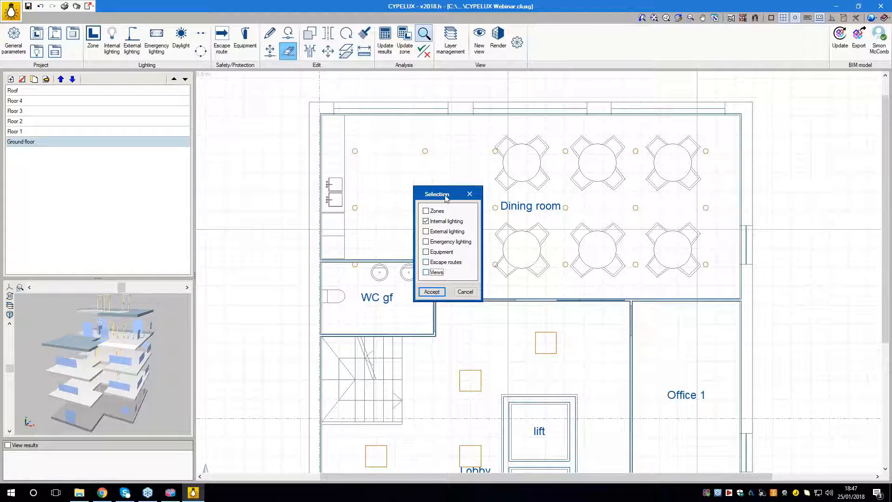
pyautogui.moveTo(445, 197); pyautogui.dragTo(521, 203)
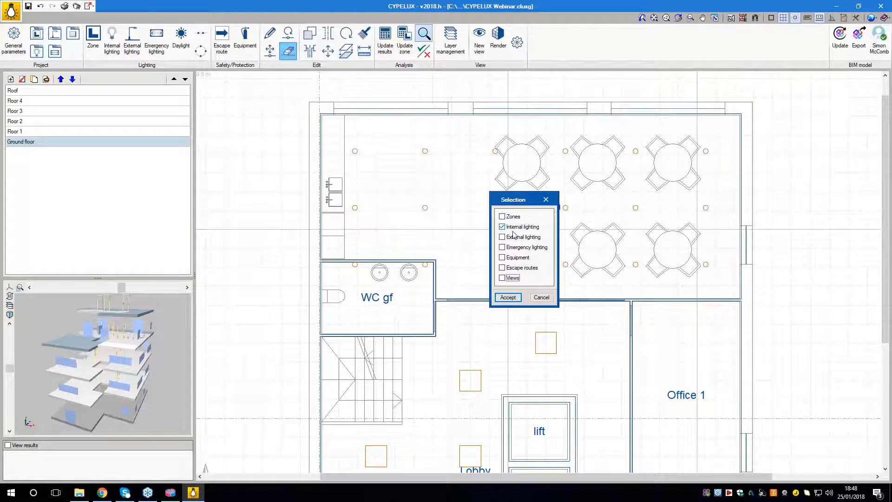
pyautogui.click(508, 298)
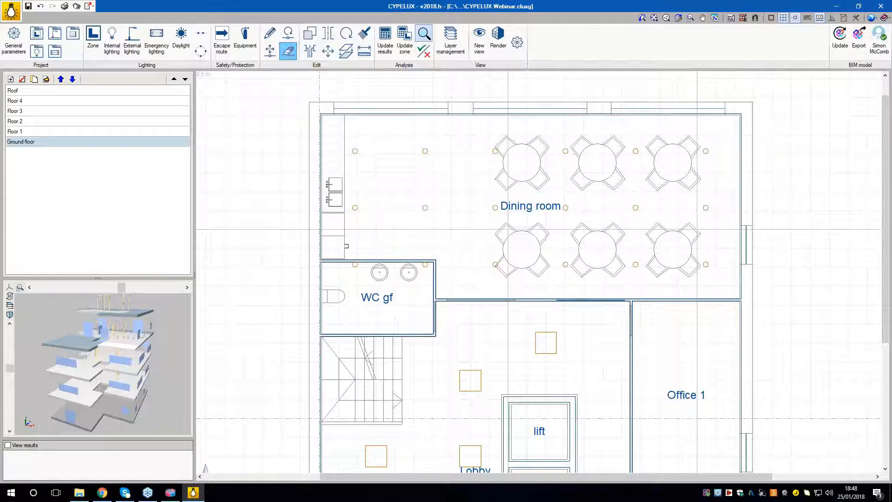
# - Delete the two copied downlights that fall inside the WC gf, and end the deletion
pyautogui.click(331, 242)
pyautogui.click(438, 280)
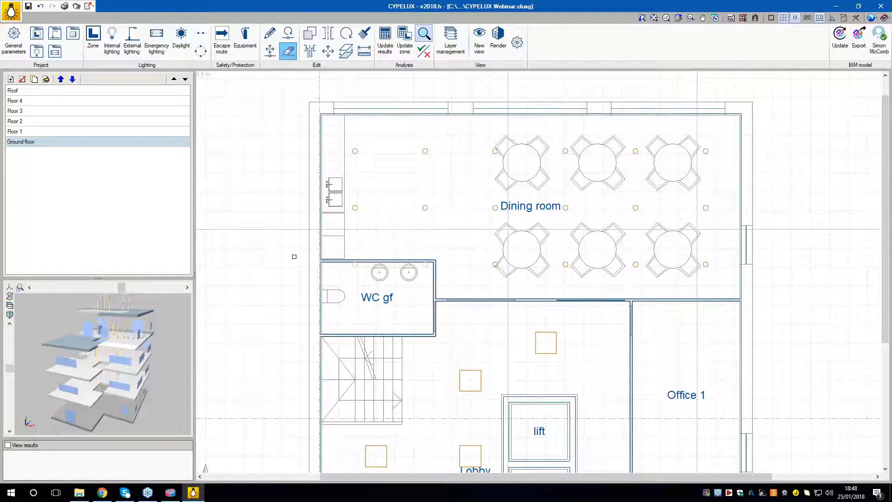
pyautogui.press('Escape')
# - Place one Surface downlight (1 x 35 W metal halide lamp) at a height of 2.70 m in the middle of the WC gf
pyautogui.scroll(-2, 281, 303)
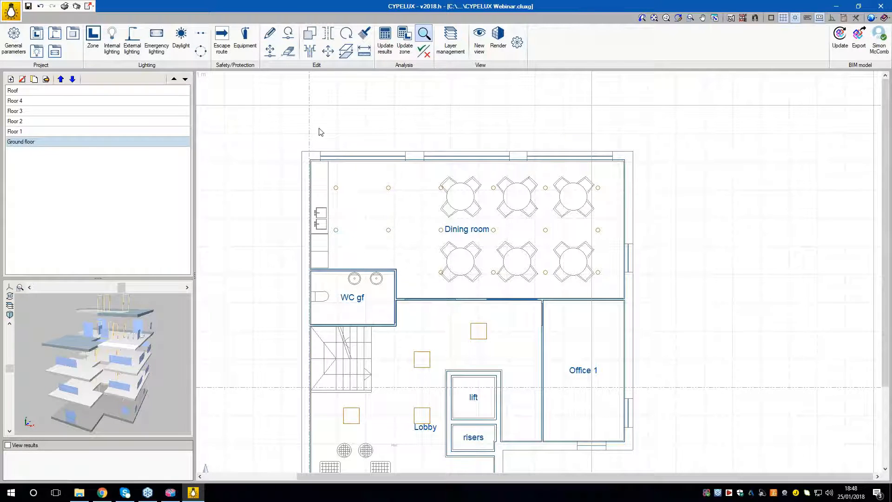
pyautogui.scroll(-1, 305, 232)
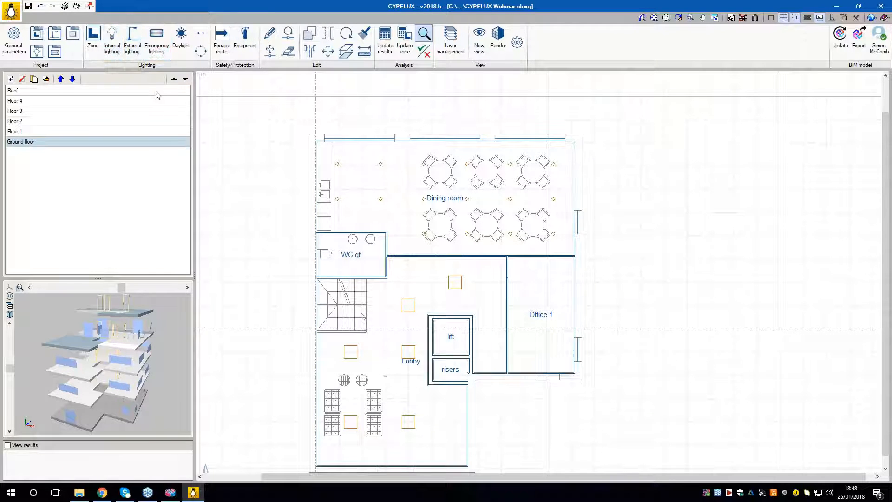
pyautogui.click(111, 40)
pyautogui.click(460, 235)
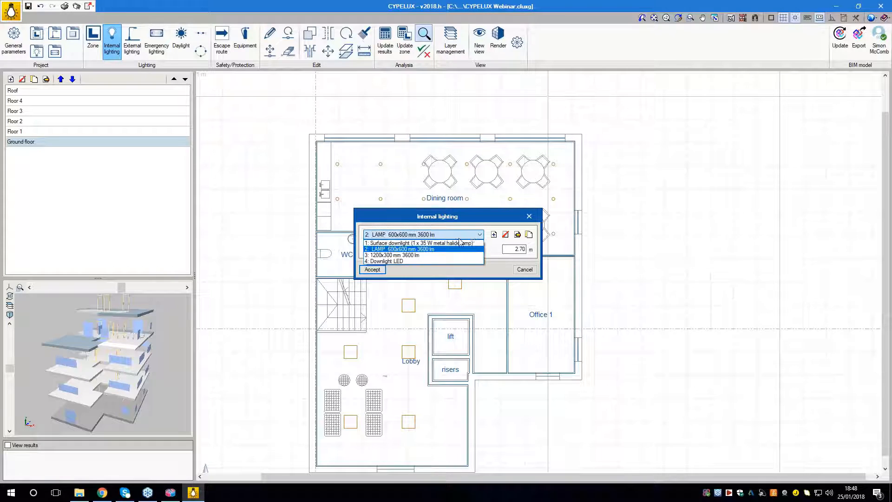
pyautogui.click(422, 243)
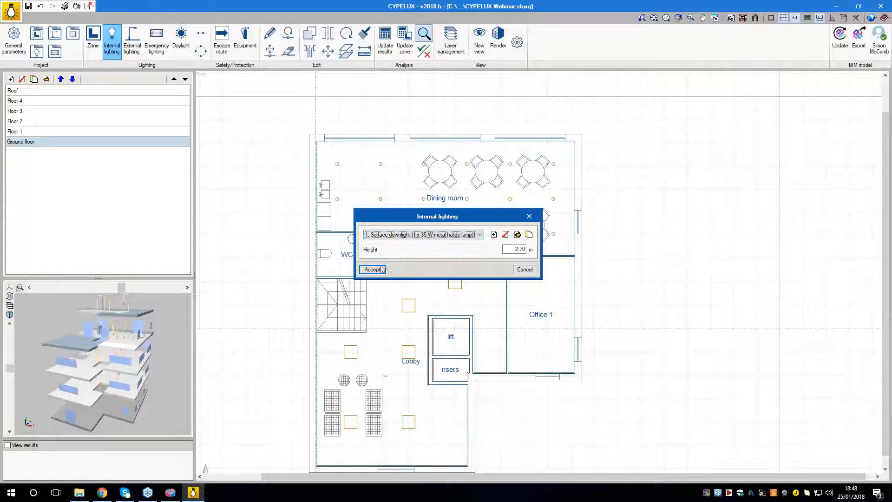
pyautogui.click(372, 269)
pyautogui.scroll(1, 358, 260)
pyautogui.click(349, 251)
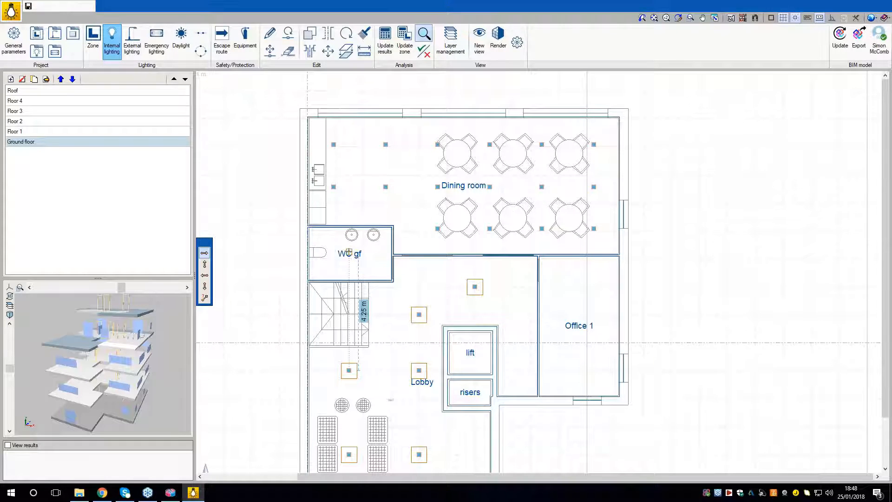
pyautogui.click(416, 268)
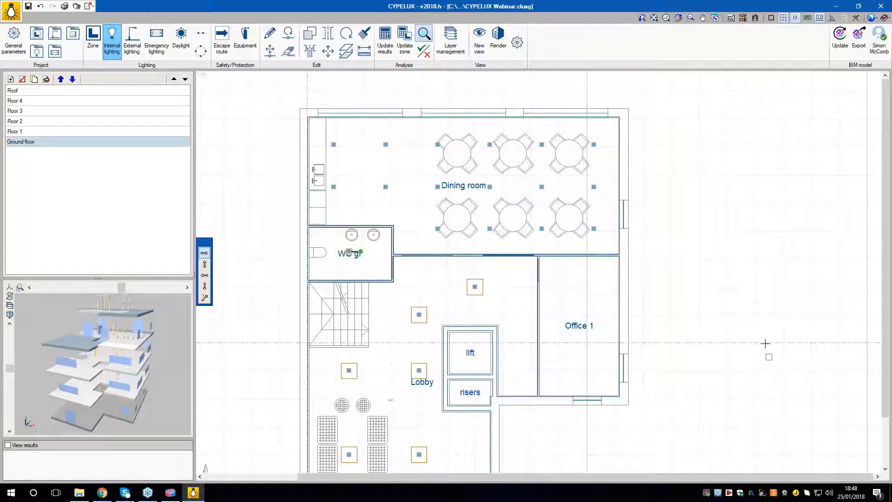
pyautogui.rightClick(709, 315)
pyautogui.click(529, 216)
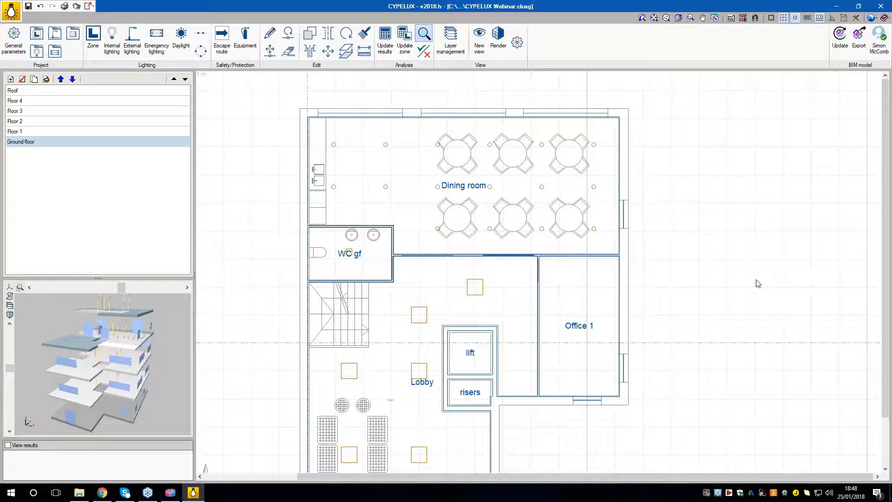
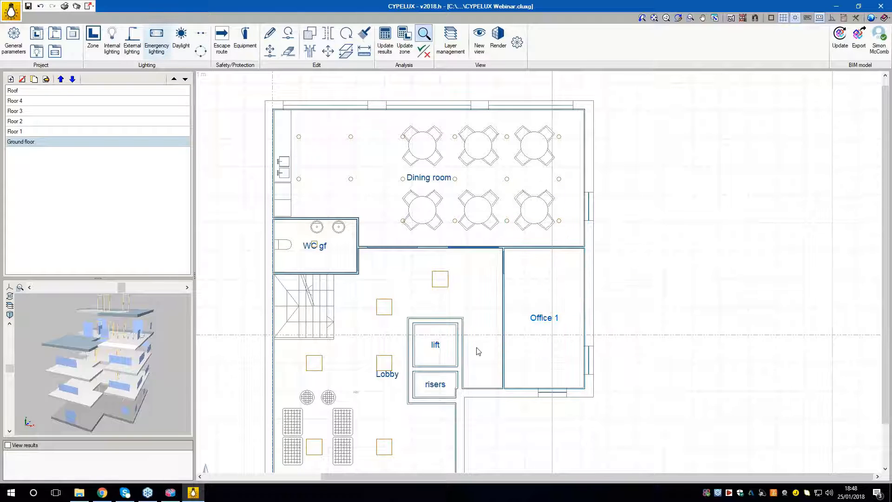
# - Copy the six Dining room downlights directly above Office 1 into Office 1, with the selection restricted to internal lighting, and end the copy
pyautogui.click(309, 33)
pyautogui.click(433, 292)
pyautogui.moveTo(495, 118); pyautogui.dragTo(572, 230)
pyautogui.click(572, 230)
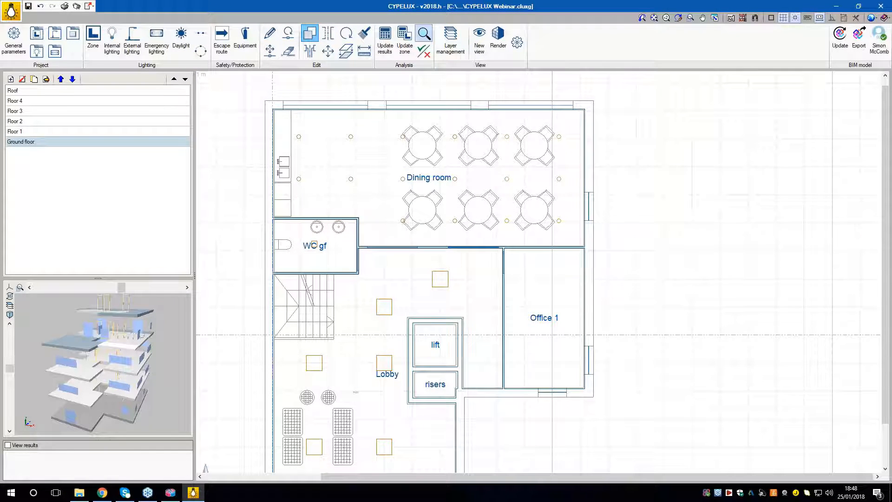
pyautogui.rightClick(575, 287)
pyautogui.click(628, 243)
pyautogui.click(496, 123)
pyautogui.click(573, 232)
pyautogui.click(552, 239)
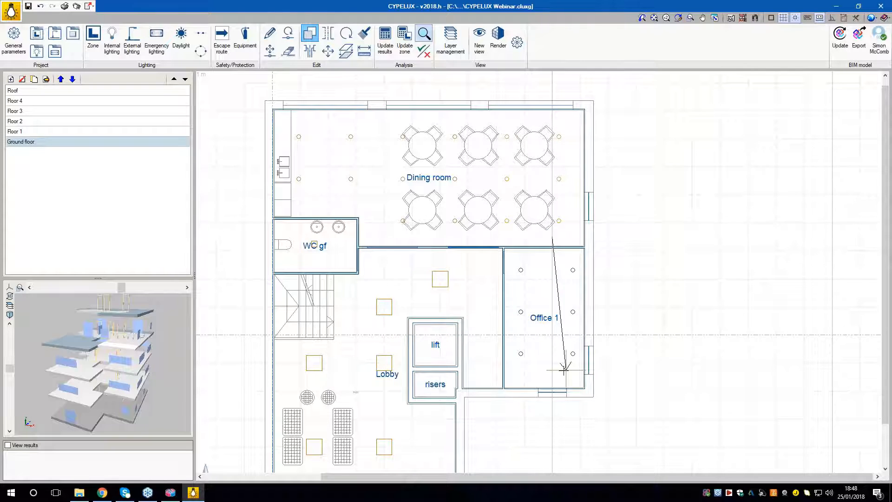
pyautogui.rightClick(636, 354)
pyautogui.scroll(-3, 636, 346)
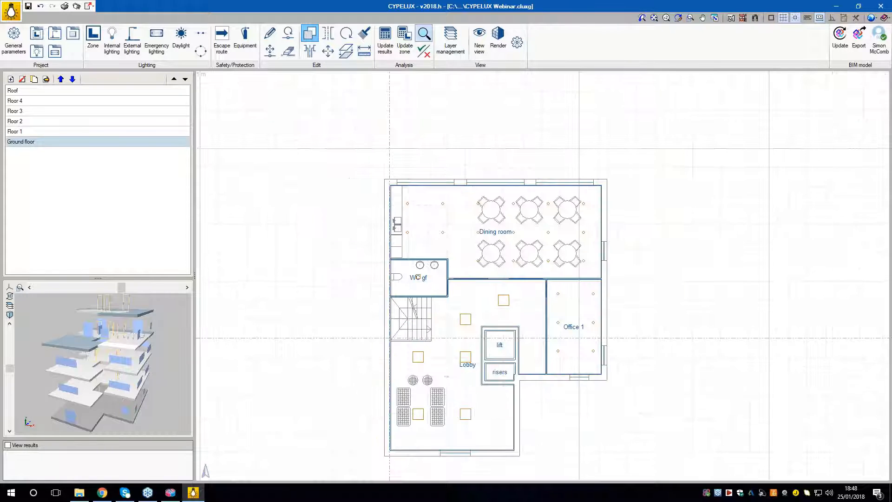
pyautogui.rightClick(632, 341)
# - Switch to the Floor 1 plan
pyautogui.moveTo(433, 453); pyautogui.dragTo(475, 345, button='middle')
pyautogui.scroll(1, 476, 345)
pyautogui.moveTo(404, 157); pyautogui.dragTo(379, 202, button='middle')
pyautogui.moveTo(519, 171); pyautogui.dragTo(508, 245, button='middle')
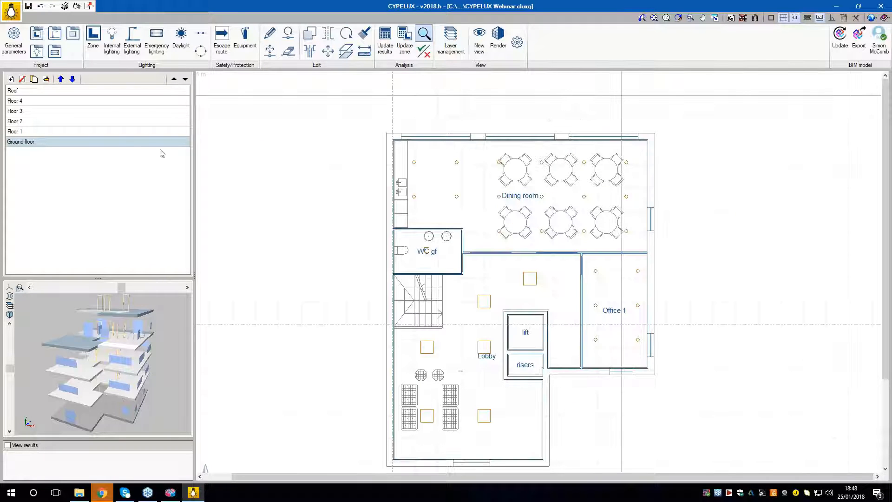
pyautogui.click(161, 132)
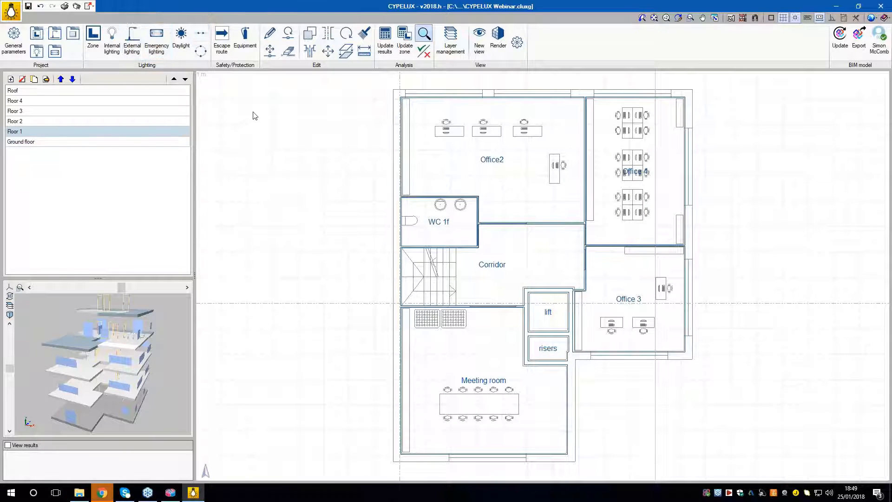
# - Draw the axis of a linear light distribution about 7.2 m long, horizontally across the upper part of Office2 in orthogonal mode
pyautogui.click(203, 37)
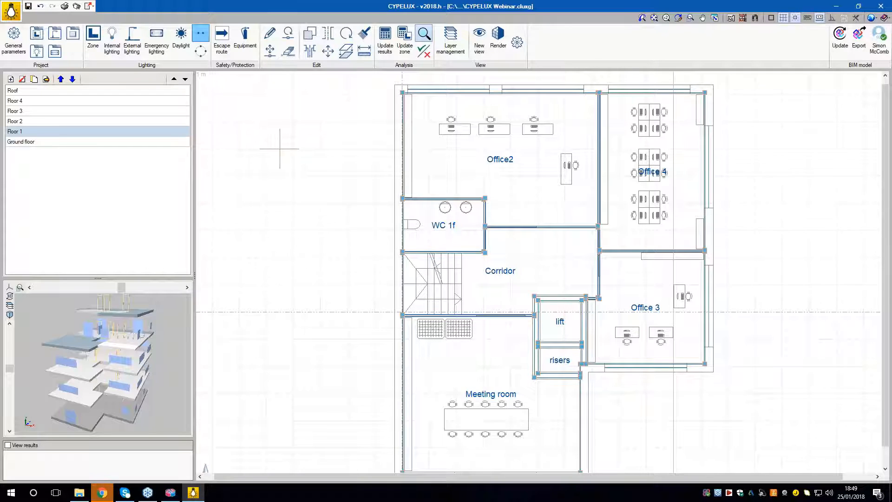
pyautogui.moveTo(280, 149); pyautogui.dragTo(260, 164, button='middle')
pyautogui.click(832, 18)
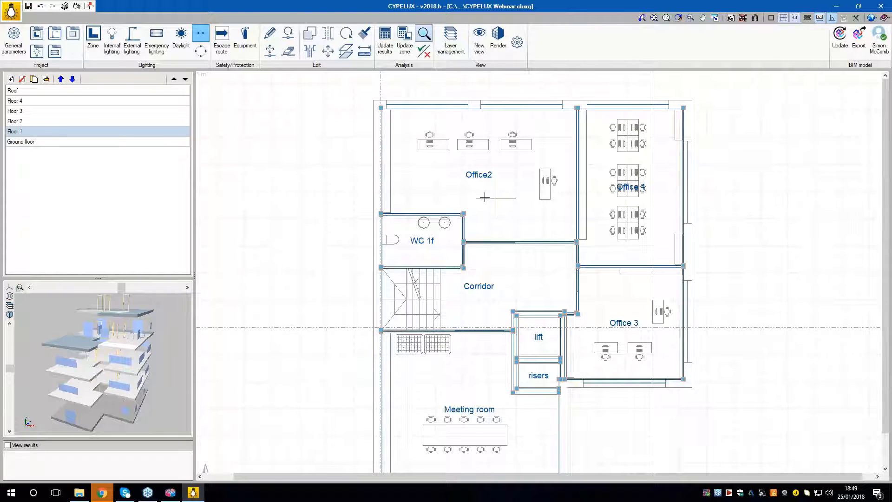
pyautogui.scroll(1, 484, 196)
pyautogui.click(368, 113)
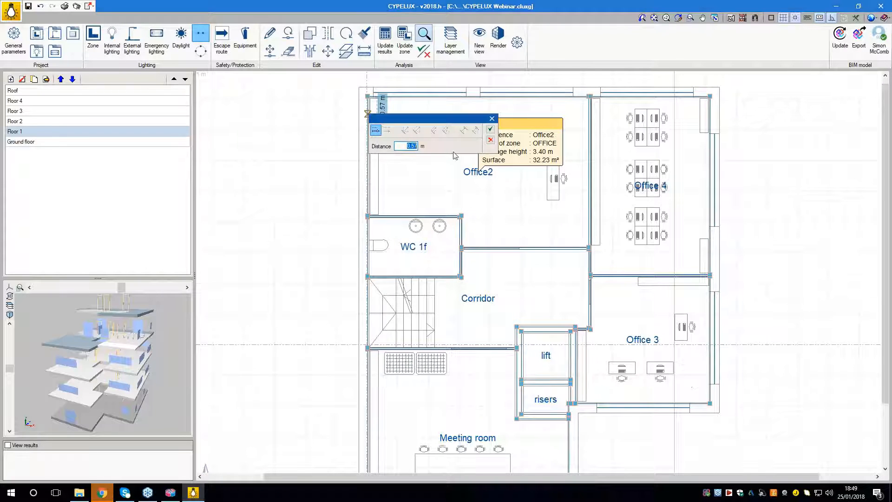
pyautogui.click(491, 129)
pyautogui.scroll(1, 564, 129)
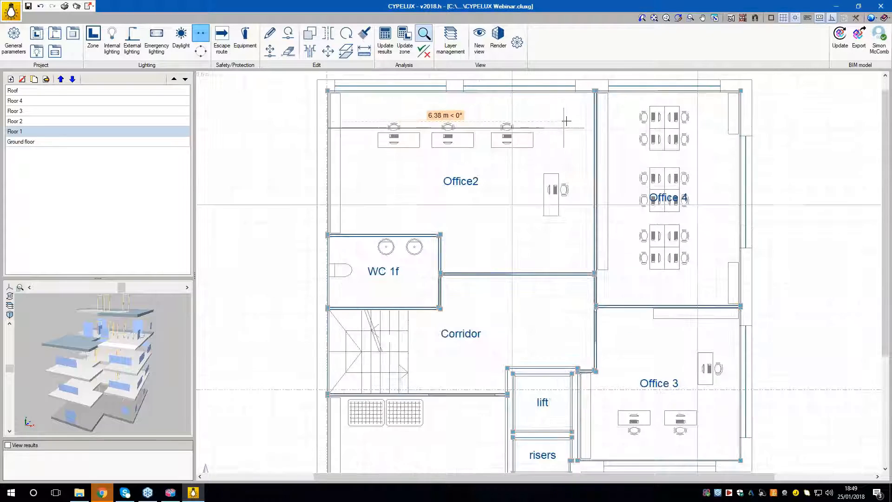
pyautogui.click(591, 121)
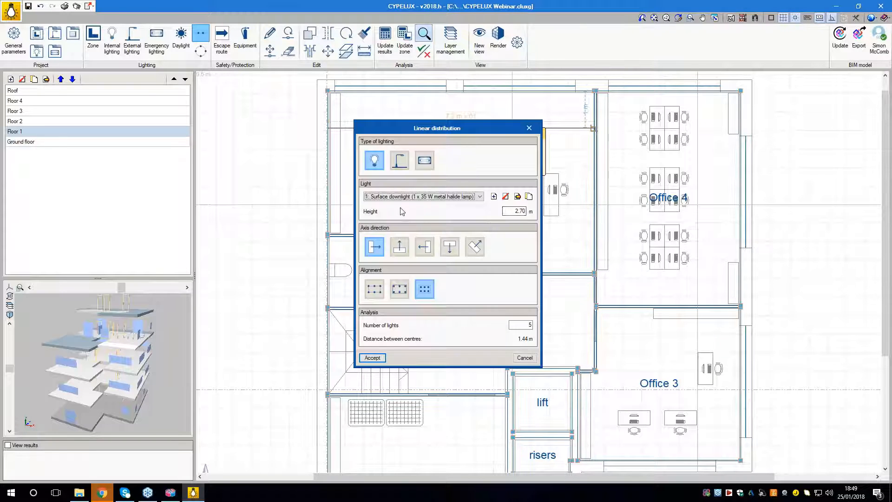
# - Distribute five LAMP 600x600 mm 3600 lm luminaires along the Office2 line at a height of 2.70 m, and end the command
pyautogui.click(401, 197)
pyautogui.click(403, 211)
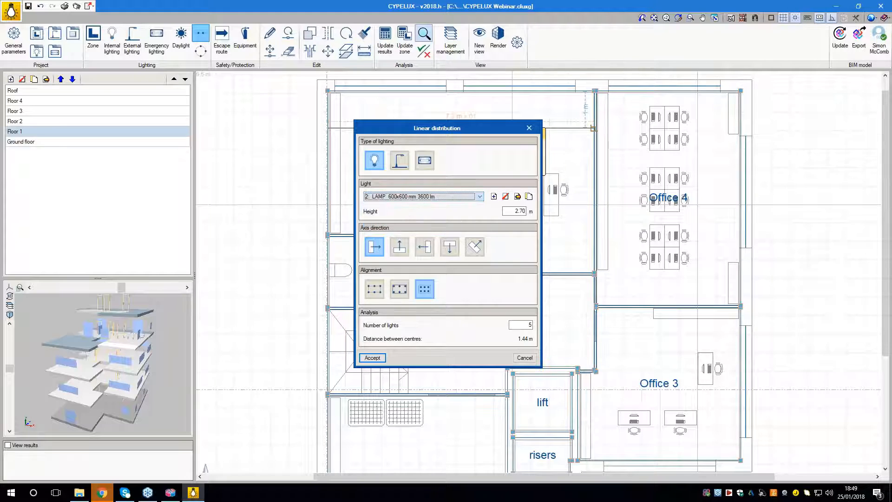
pyautogui.click(373, 358)
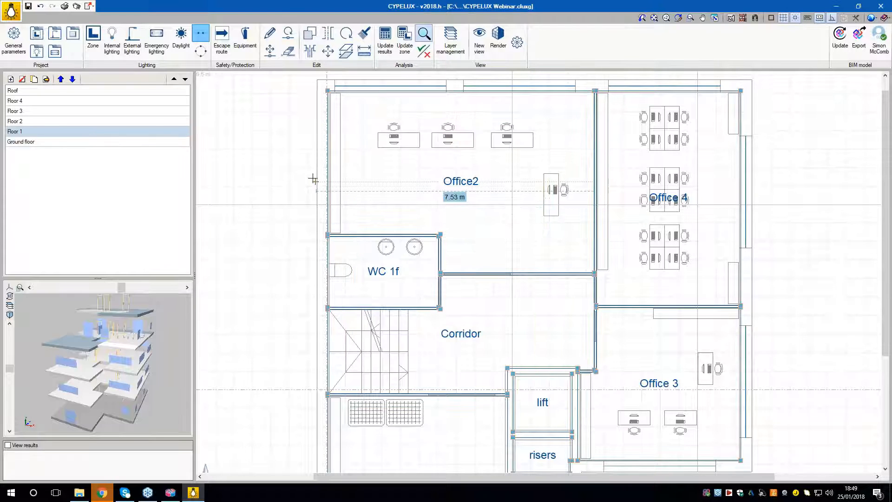
pyautogui.press('Escape')
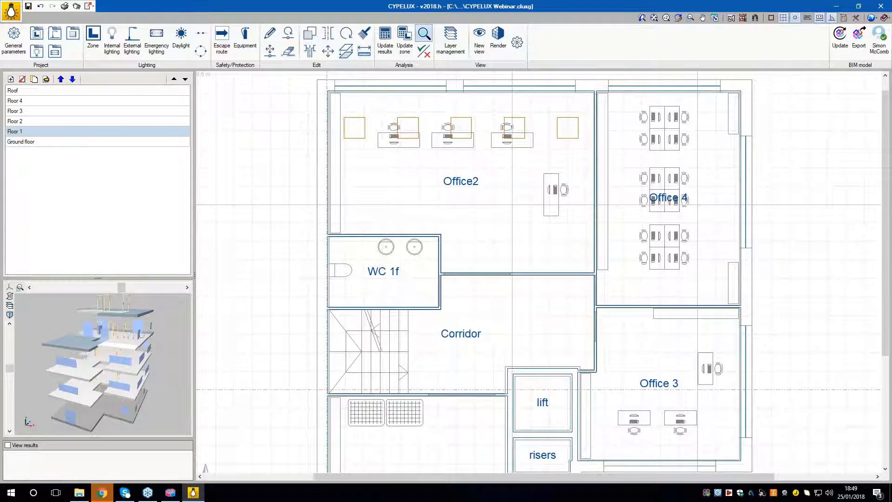
# - Copy Office2's row of five luminaires twice down the plan at 1.50 m spacing, and end the copy
pyautogui.click(310, 33)
pyautogui.click(433, 298)
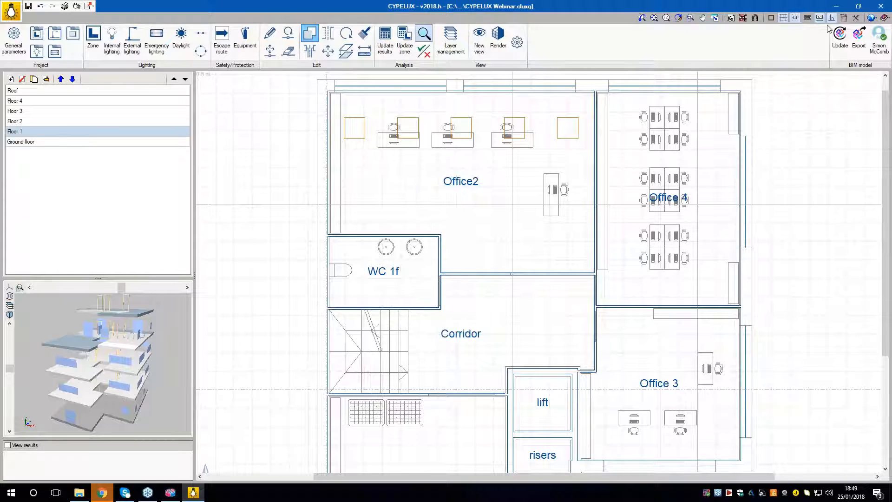
pyautogui.moveTo(317, 96); pyautogui.dragTo(564, 164)
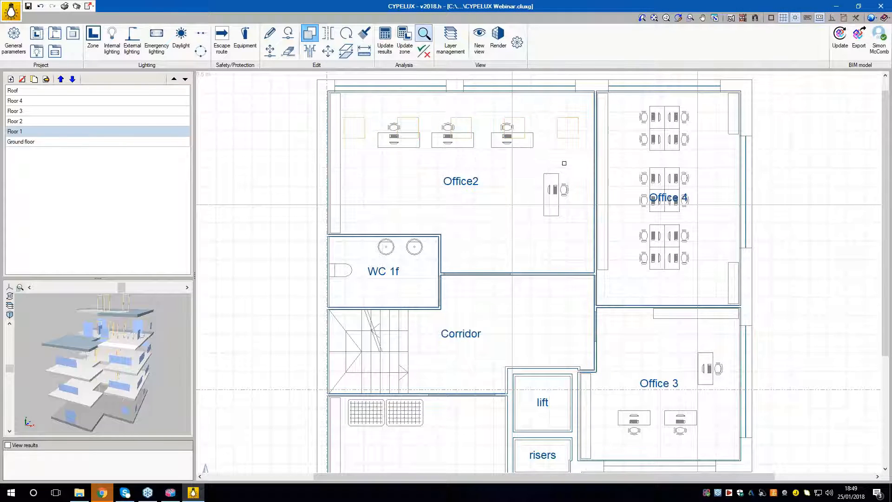
pyautogui.rightClick(474, 159)
pyautogui.click(471, 161)
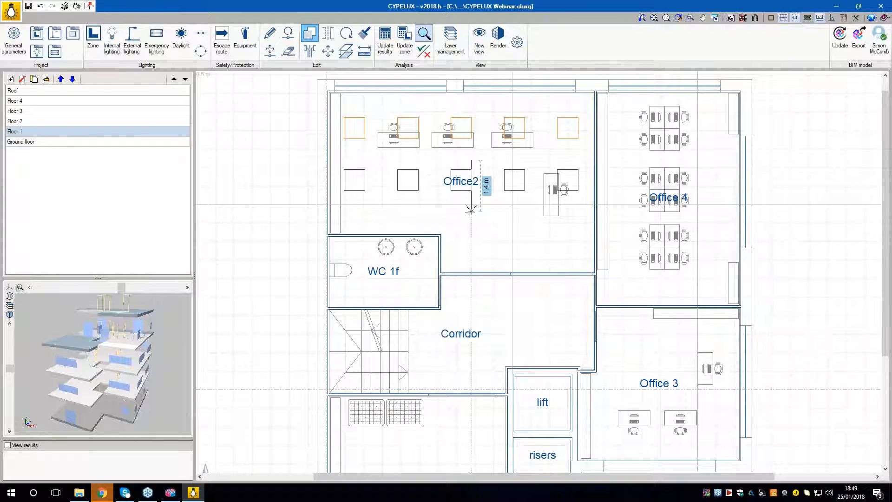
pyautogui.click(471, 215)
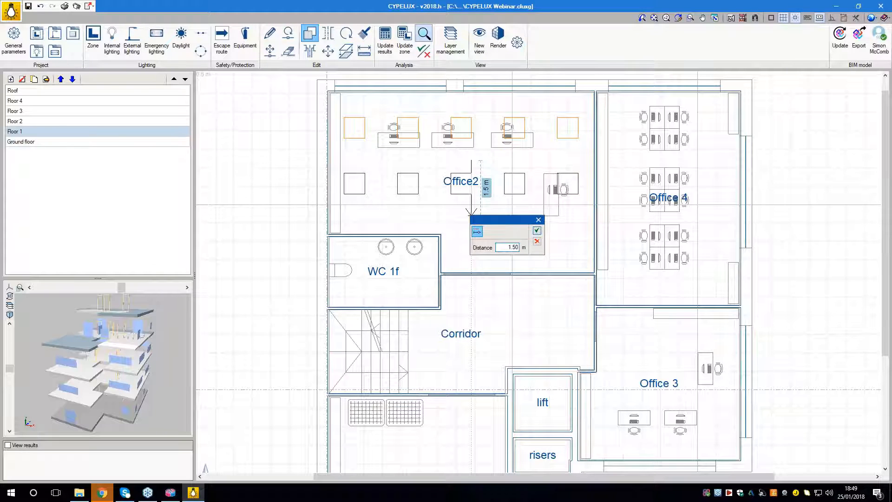
pyautogui.press('Return')
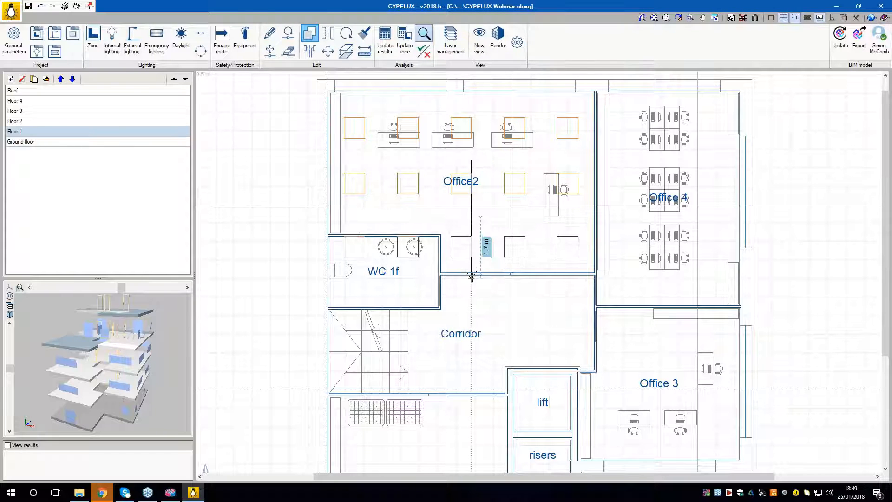
pyautogui.click(472, 272)
pyautogui.write('1.50')
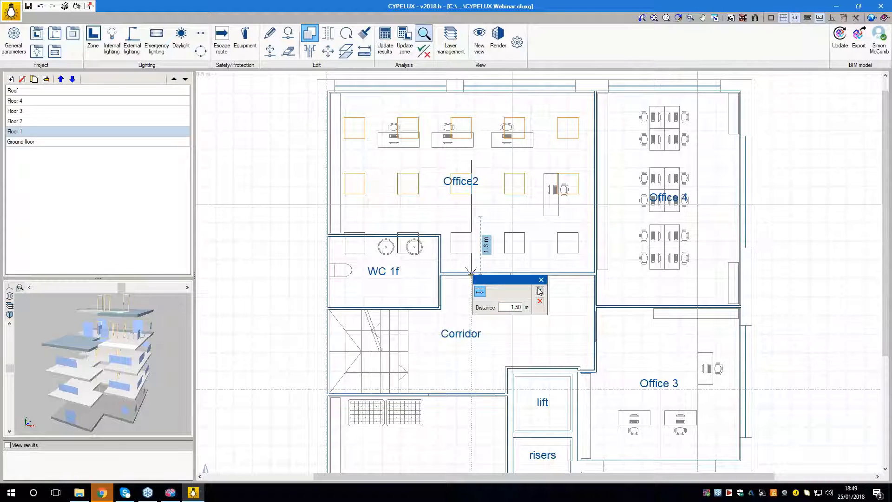
pyautogui.click(539, 291)
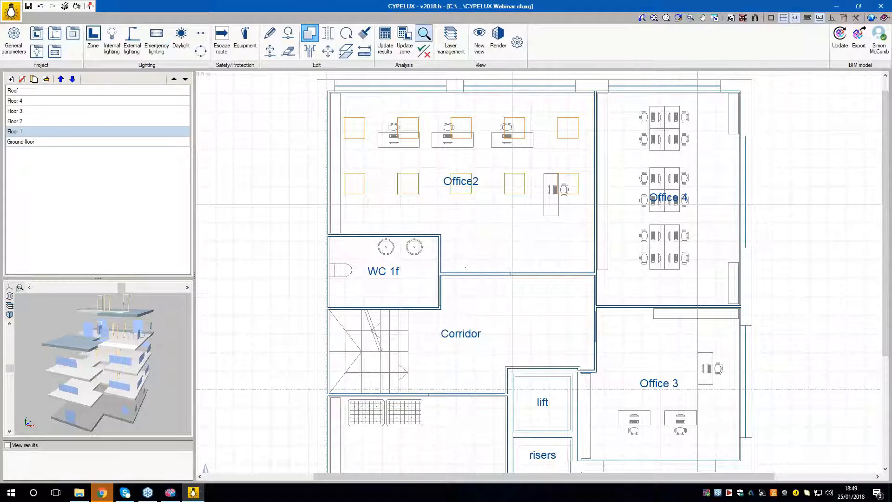
pyautogui.scroll(-2, 461, 326)
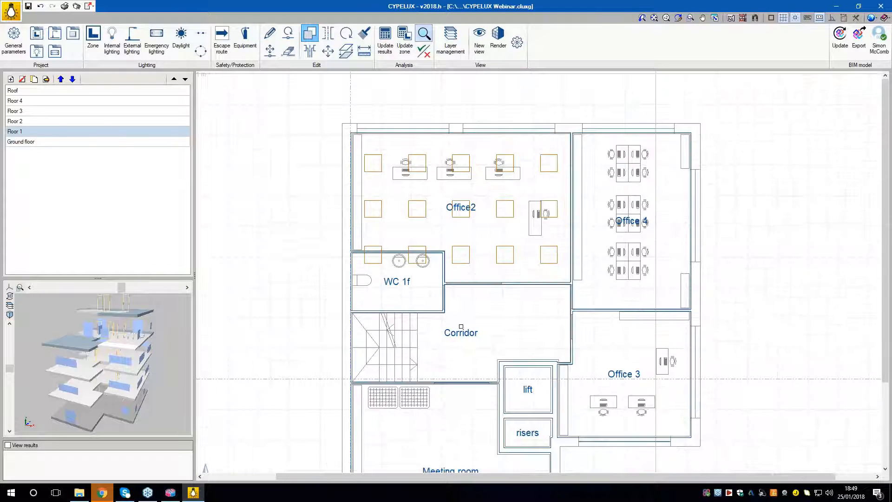
pyautogui.rightClick(461, 326)
# - Copy the six Office2 luminaires nearest Office 4 horizontally by 3.50 m into Office 4
pyautogui.scroll(-3, 523, 309)
pyautogui.moveTo(509, 296); pyautogui.dragTo(473, 257, button='middle')
pyautogui.click(309, 34)
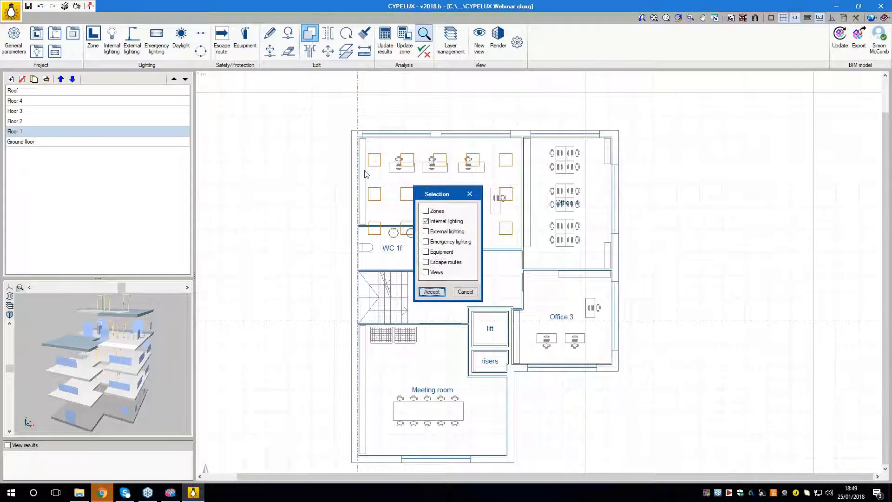
pyautogui.click(432, 292)
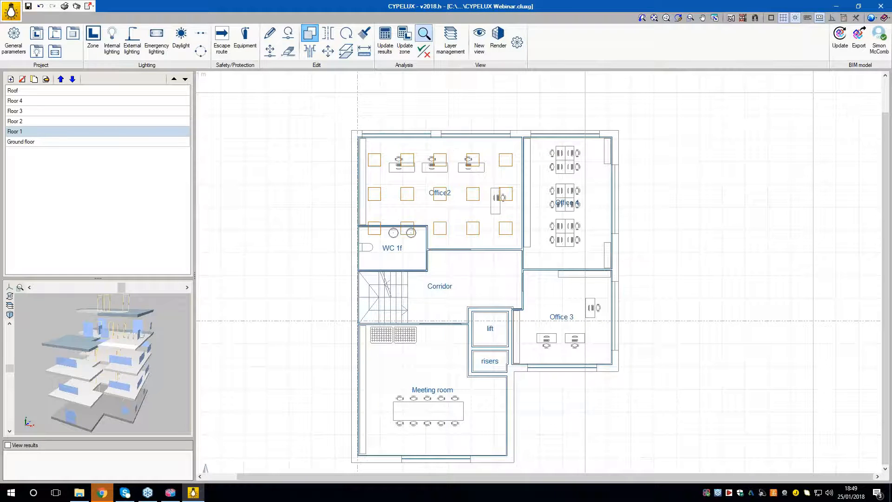
pyautogui.click(524, 212)
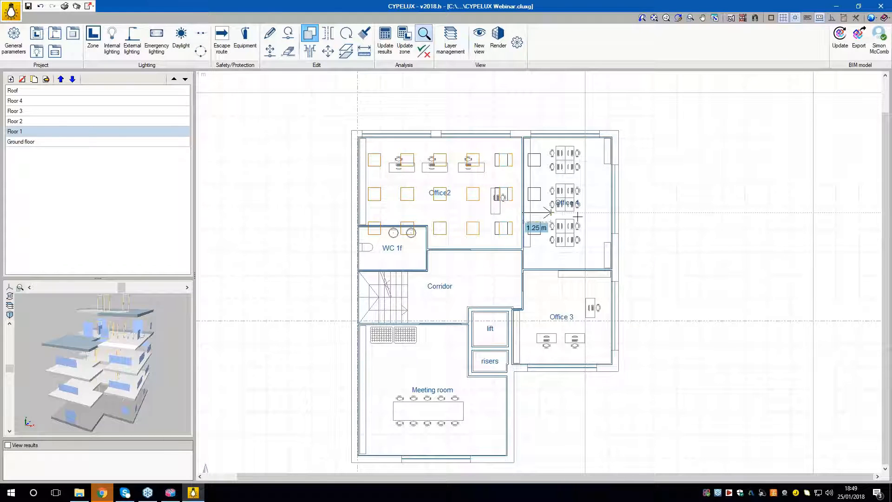
pyautogui.click(602, 212)
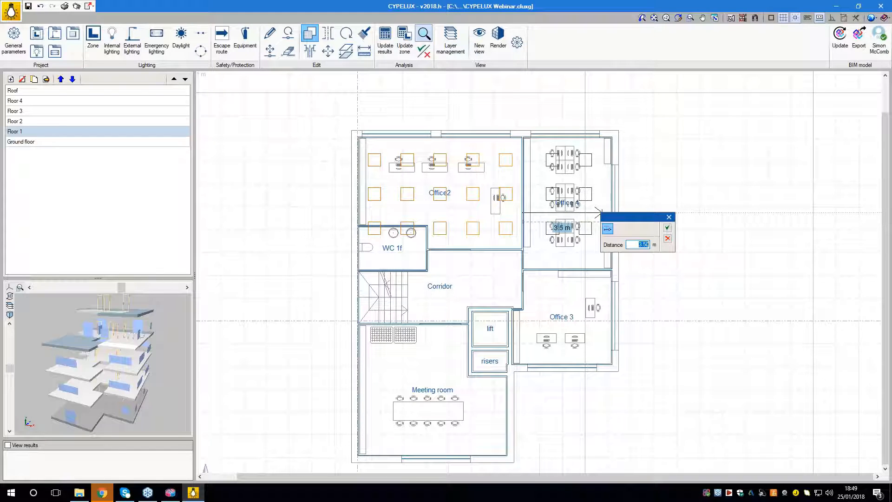
pyautogui.click(667, 228)
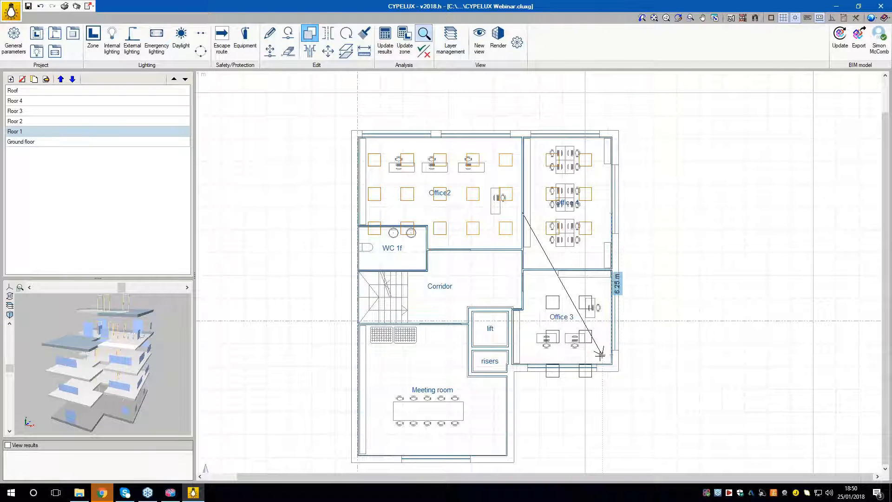
# - Place another copy of the six selected luminaires over Office 3, and end the copy
pyautogui.click(601, 356)
pyautogui.click(667, 372)
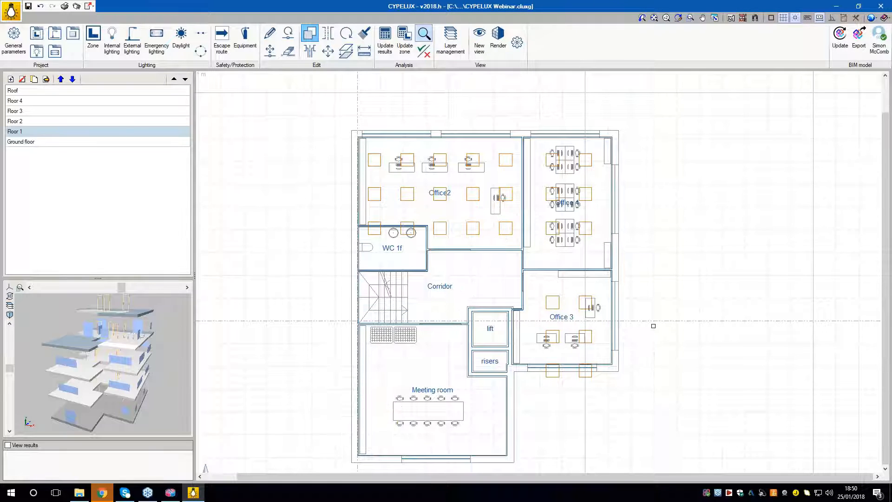
pyautogui.rightClick(654, 326)
# - Delete the two copied luminaires overlapping WC 1f and the two on Office 3's outer wall, restricting the selection to internal lighting
pyautogui.click(288, 50)
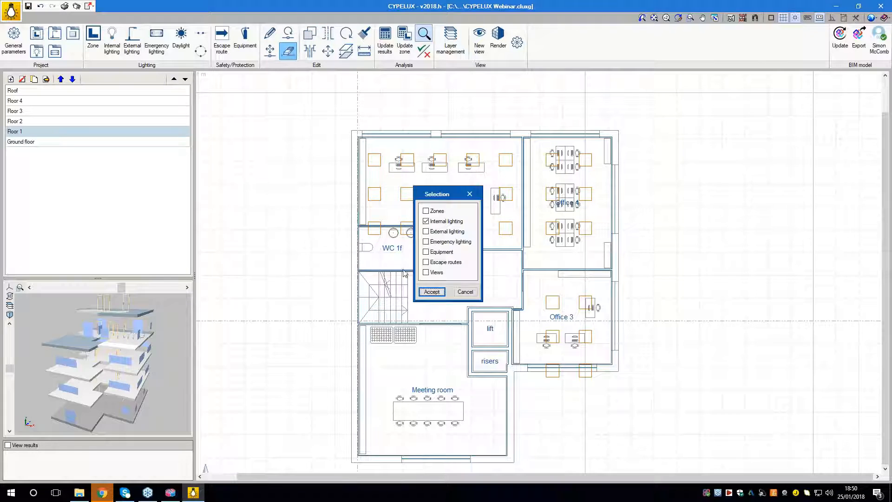
pyautogui.click(432, 292)
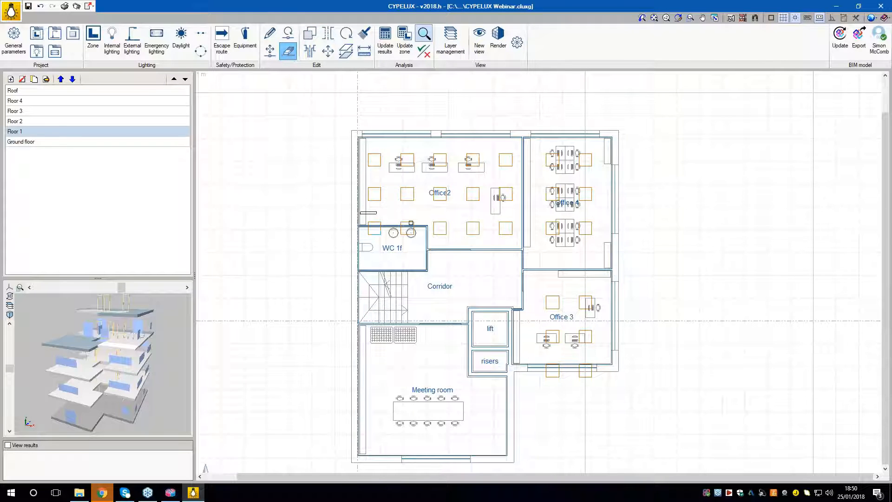
pyautogui.click(411, 223)
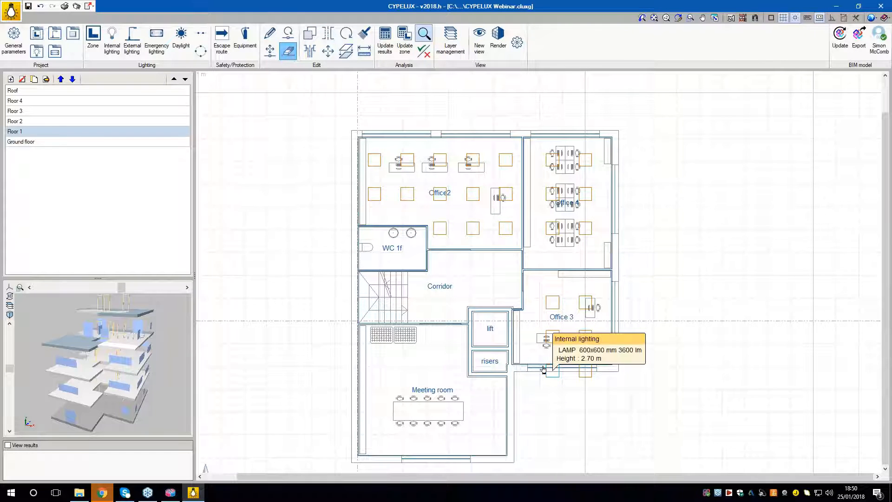
pyautogui.moveTo(540, 352)
pyautogui.mouseDown()
pyautogui.moveTo(625, 373)
pyautogui.moveTo(627, 387)
pyautogui.mouseUp()
pyautogui.rightClick(627, 387)
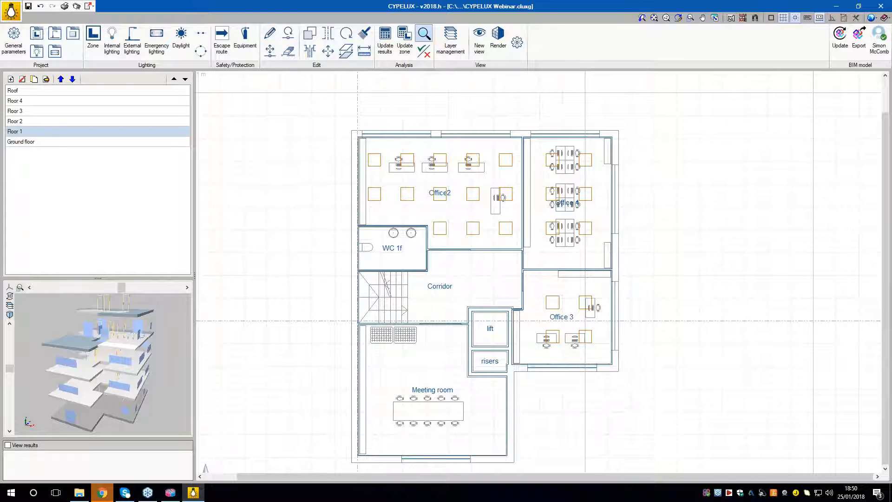
# - Start a linear distribution in the Meeting room, drawing its line 1 m from the outer side wall, between the corridor wall and the window wall
pyautogui.moveTo(307, 390); pyautogui.dragTo(374, 315, button='middle')
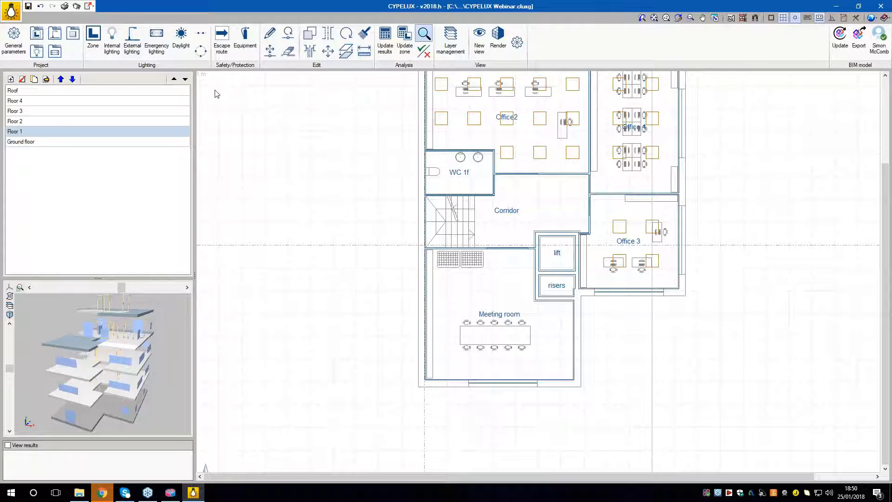
pyautogui.click(201, 33)
pyautogui.moveTo(426, 272)
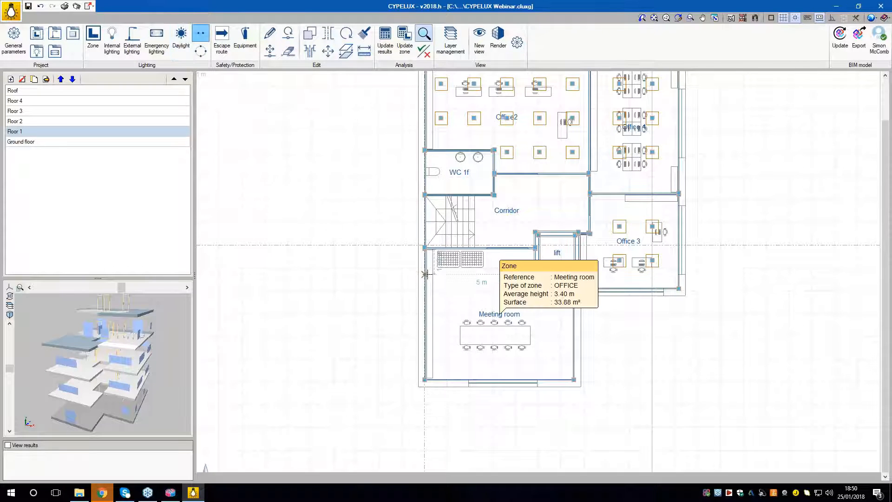
pyautogui.scroll(2, 427, 272)
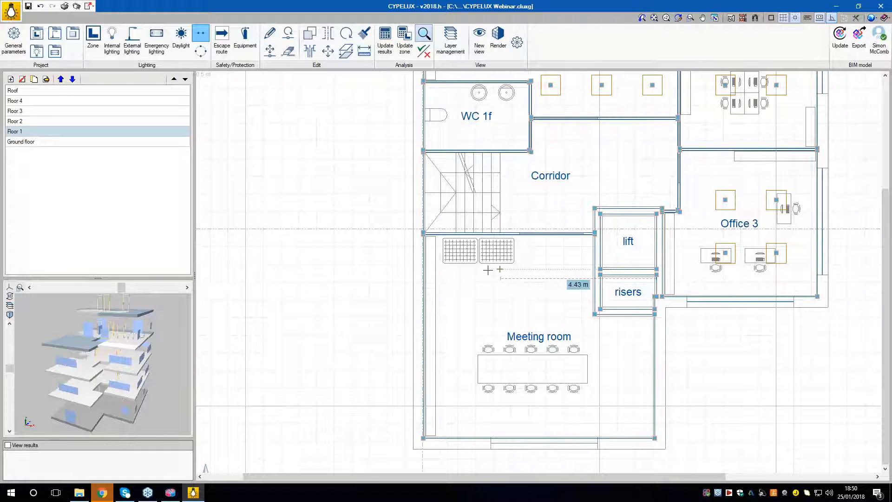
pyautogui.click(454, 234)
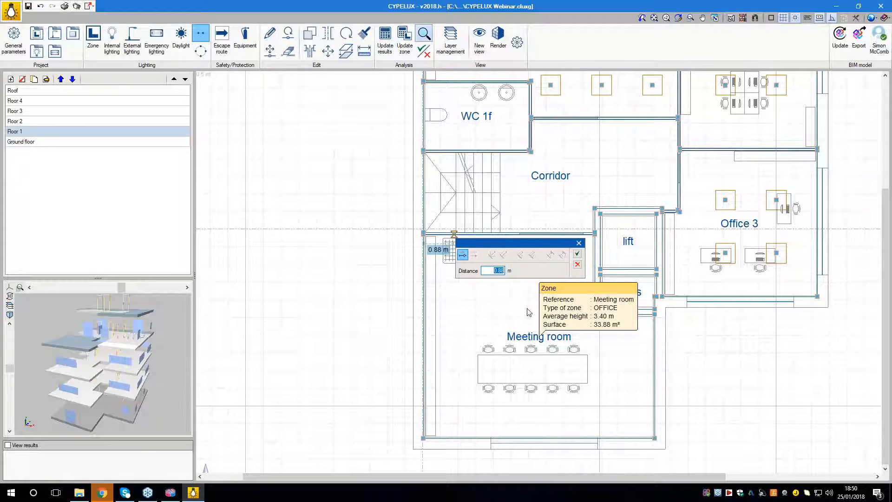
pyautogui.click(578, 254)
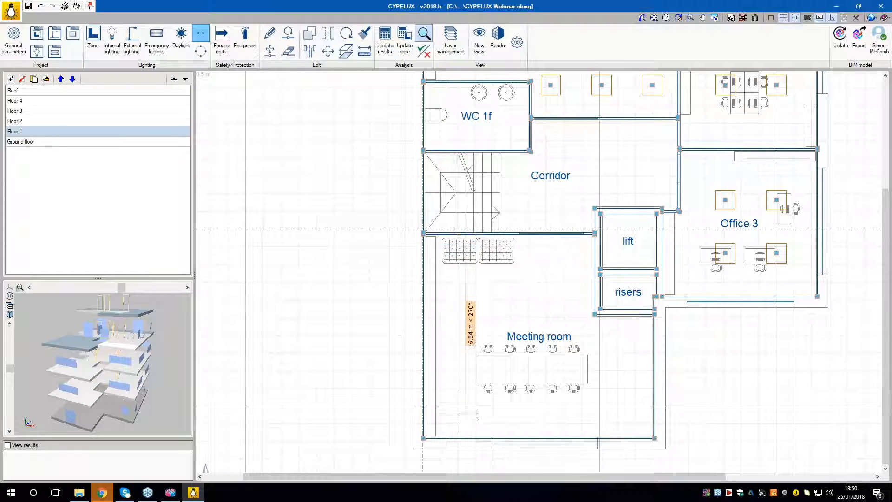
pyautogui.click(462, 432)
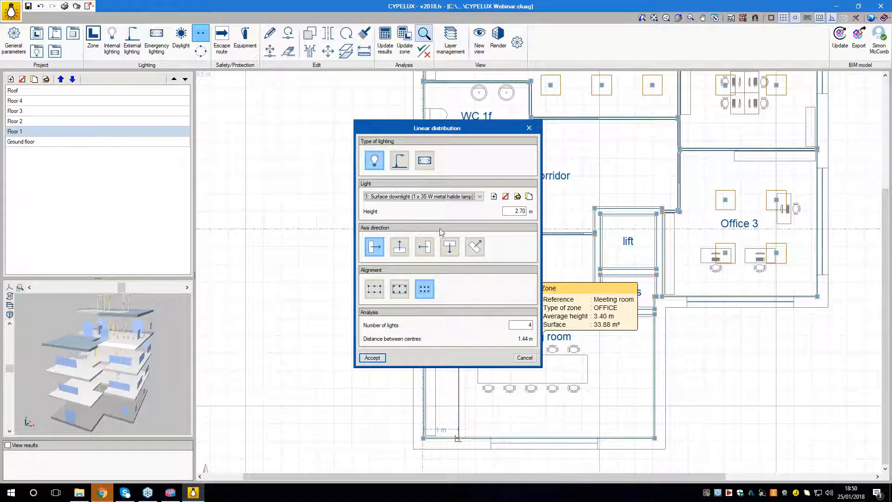
# - Place the row of 4 lights using the LAMP 600x600 mm 3600 lm luminaire at 2.70 m height
pyautogui.click(439, 197)
pyautogui.click(435, 207)
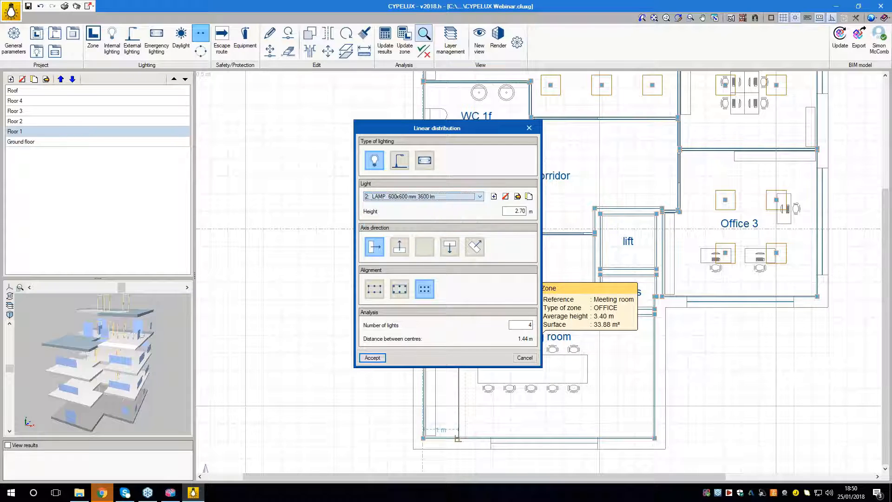
pyautogui.click(372, 358)
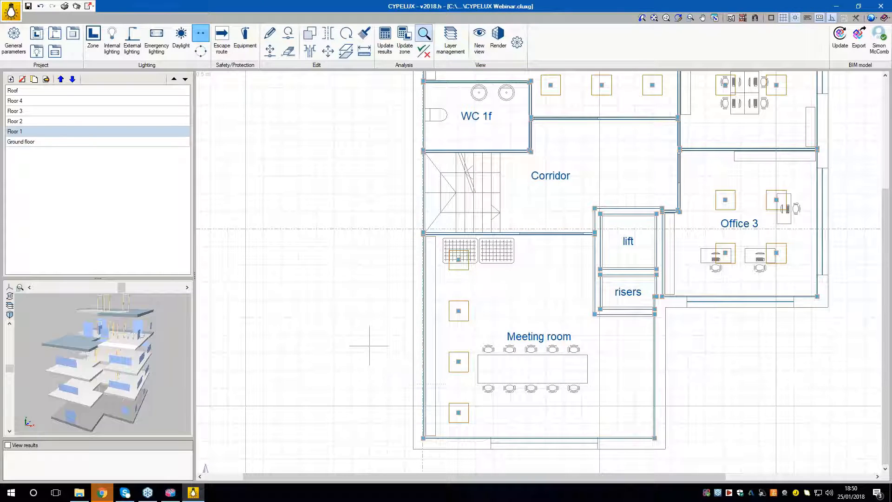
# - Copy the Meeting room's row of four luminaires 2 m horizontally into the room, restricting the selection to internal lighting
pyautogui.click(310, 35)
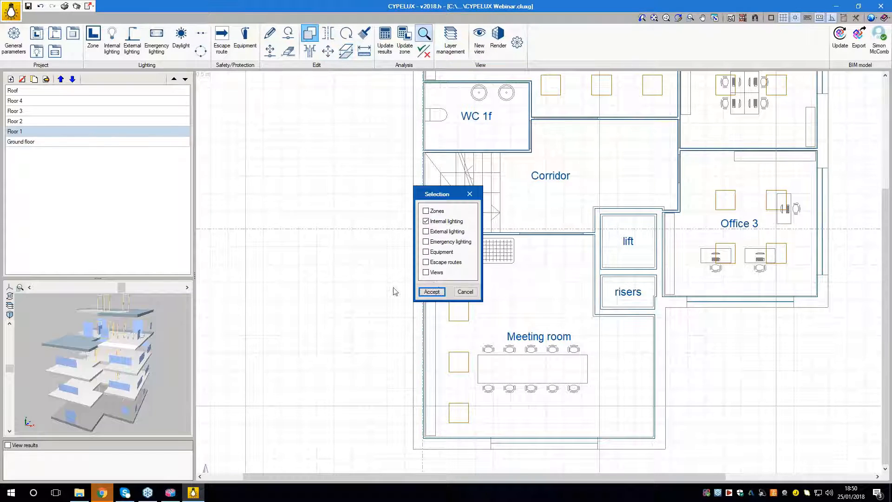
pyautogui.click(431, 292)
pyautogui.click(406, 227)
pyautogui.click(495, 451)
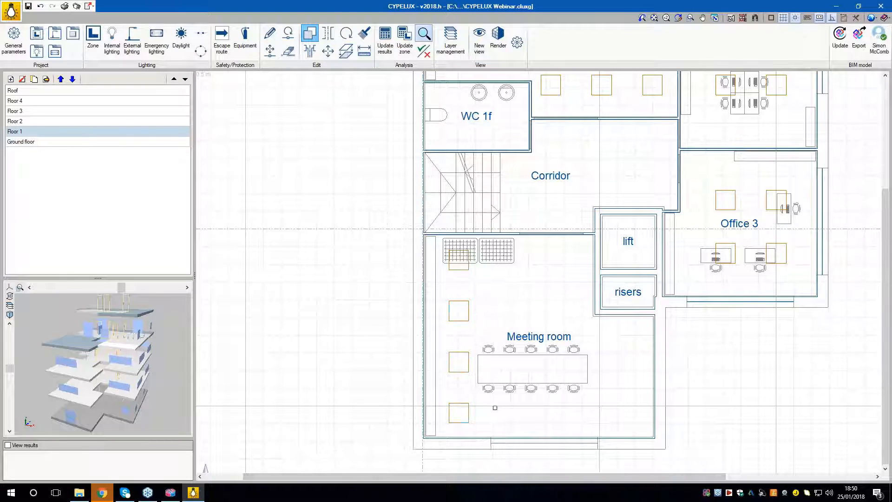
pyautogui.click(409, 244)
pyautogui.click(501, 432)
pyautogui.click(831, 20)
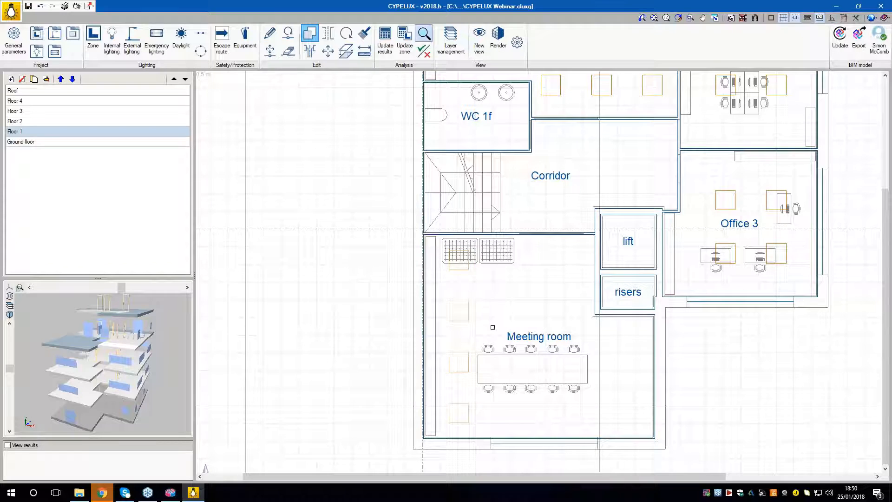
pyautogui.rightClick(487, 327)
pyautogui.click(486, 328)
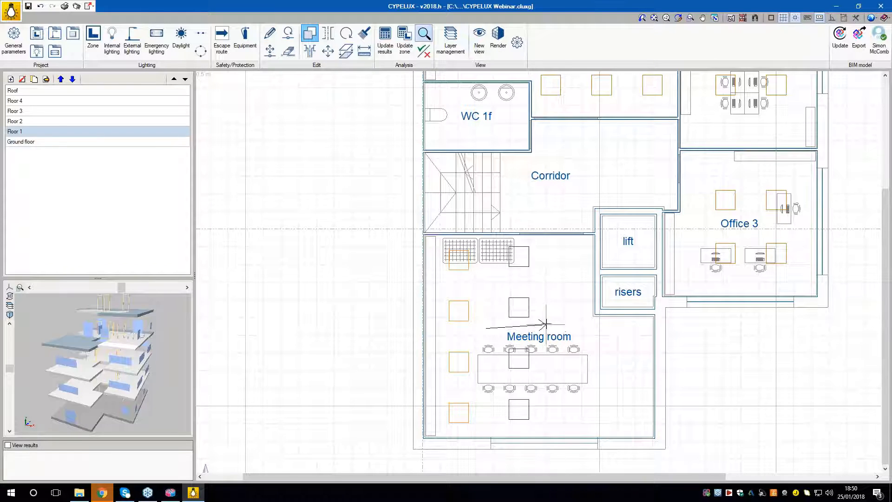
pyautogui.click(546, 328)
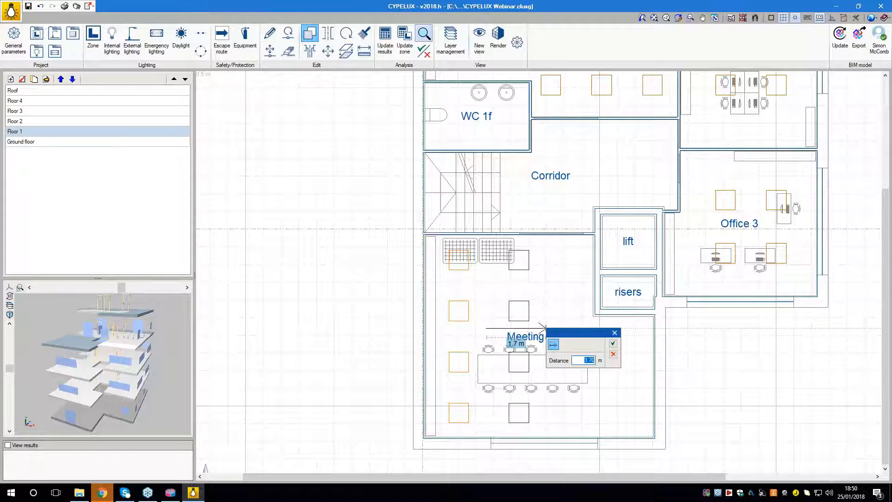
pyautogui.click(613, 343)
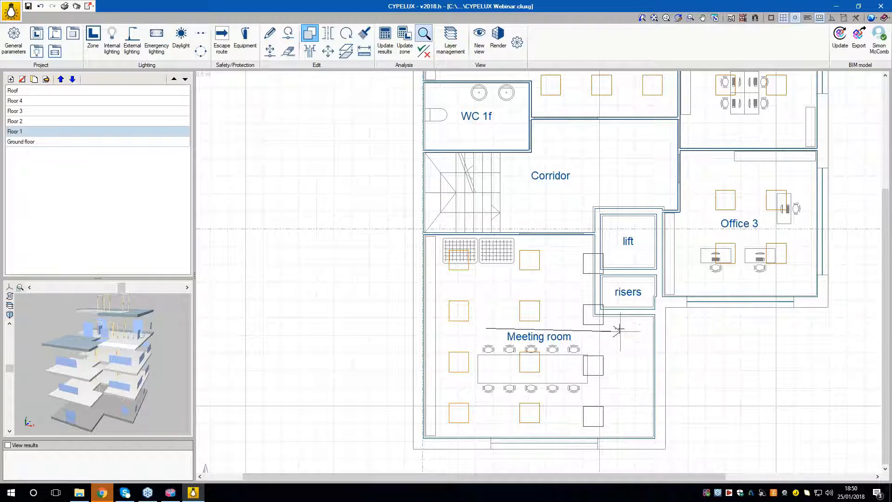
# - Place another copy of the four-luminaire row a further 2 m across the Meeting room
pyautogui.click(618, 329)
pyautogui.write('2')
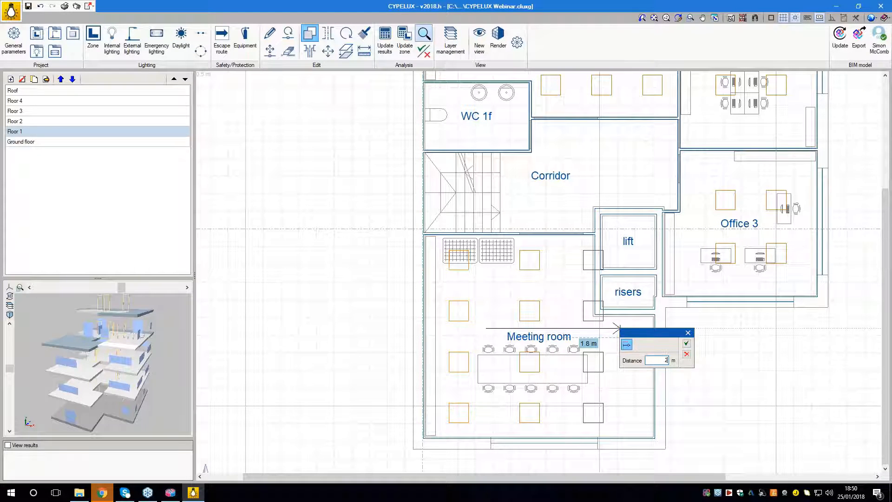
pyautogui.click(687, 344)
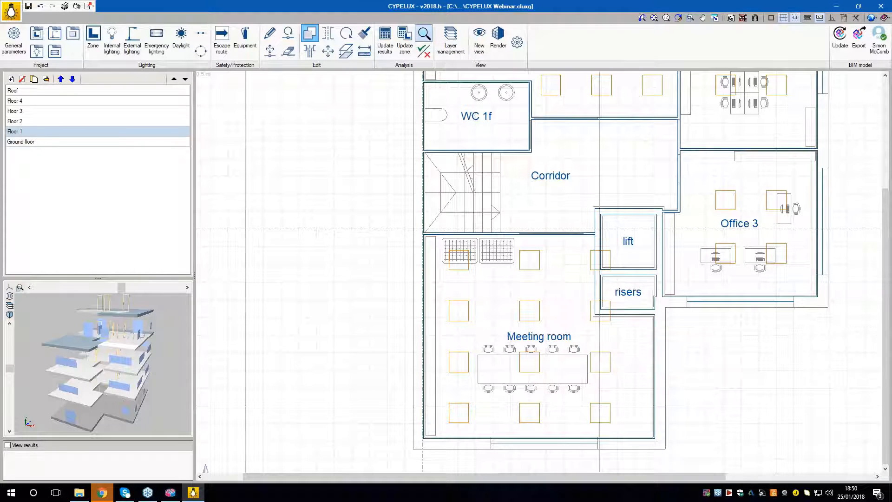
# - Delete the two copied luminaires overlapping the lift and risers walls, restricting the selection to internal lighting, and end the deletion
pyautogui.click(288, 51)
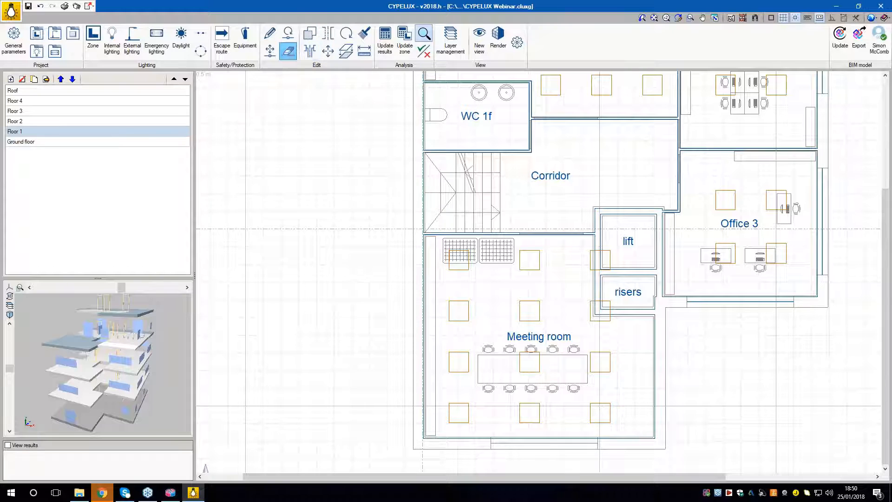
pyautogui.click(424, 291)
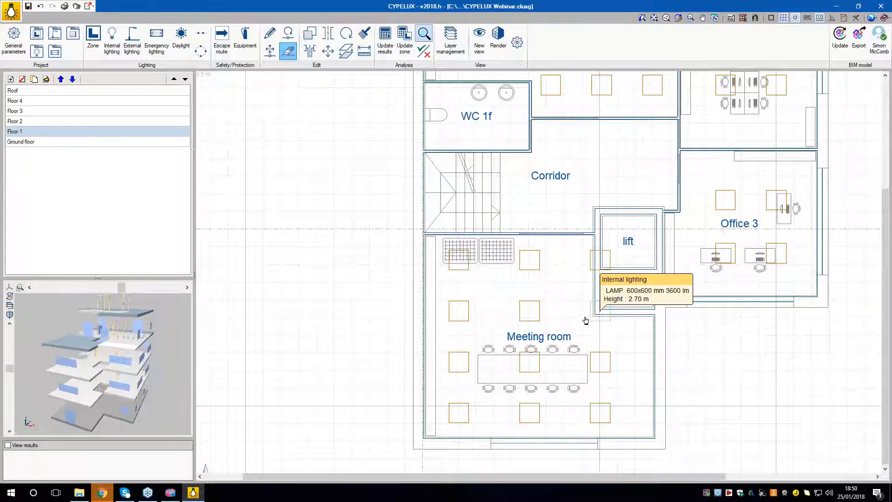
pyautogui.press('Delete')
pyautogui.moveTo(353, 233); pyautogui.dragTo(331, 271, button='middle')
pyautogui.rightClick(279, 111)
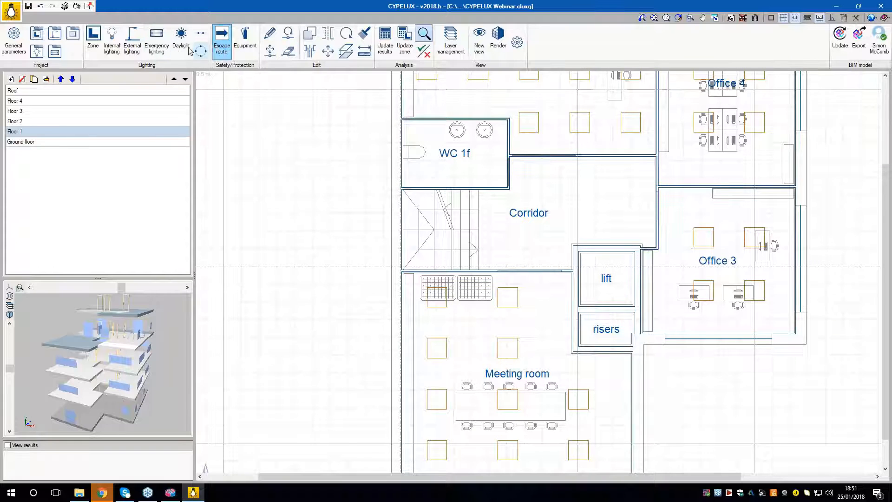
# - Place two 1200x300 mm 3600 lm internal lights at 2.70 m height in the Floor 1 corridor
pyautogui.click(116, 46)
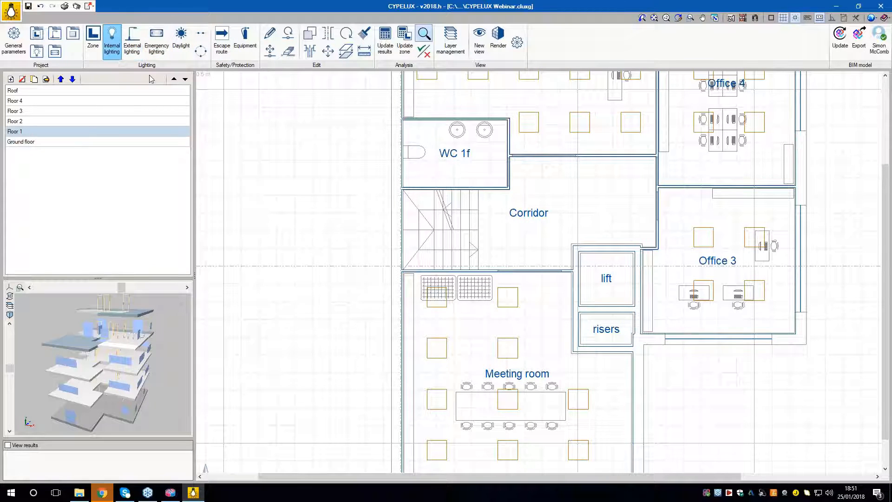
pyautogui.click(409, 234)
pyautogui.click(412, 255)
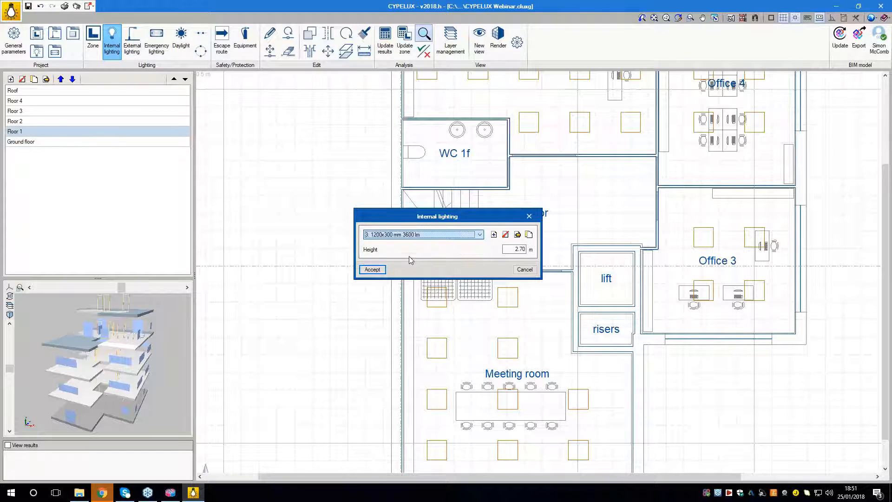
pyautogui.click(372, 269)
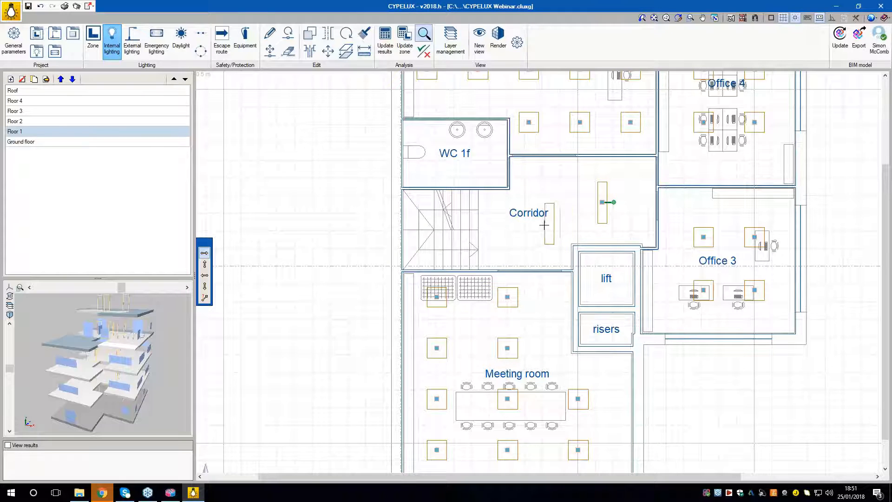
pyautogui.click(529, 227)
pyautogui.click(597, 243)
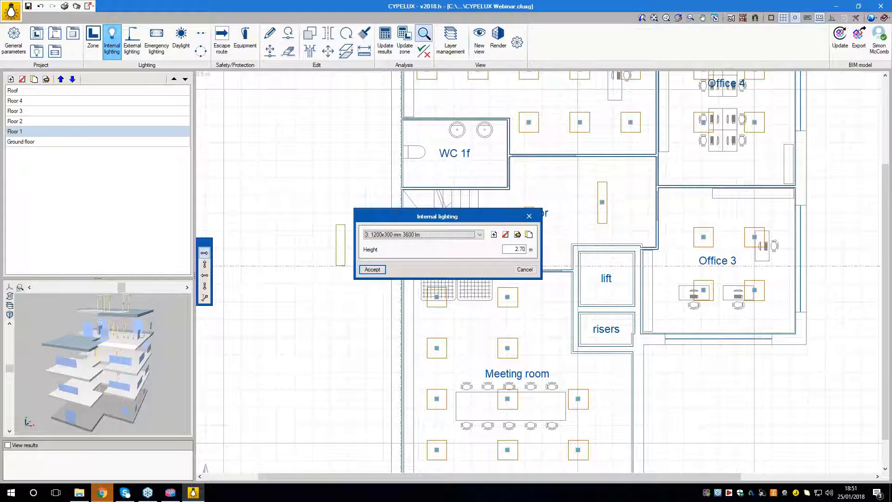
pyautogui.click(529, 216)
# - Place one small internal downlight near the centre of WC 1f on Floor 1
pyautogui.scroll(-1, 380, 274)
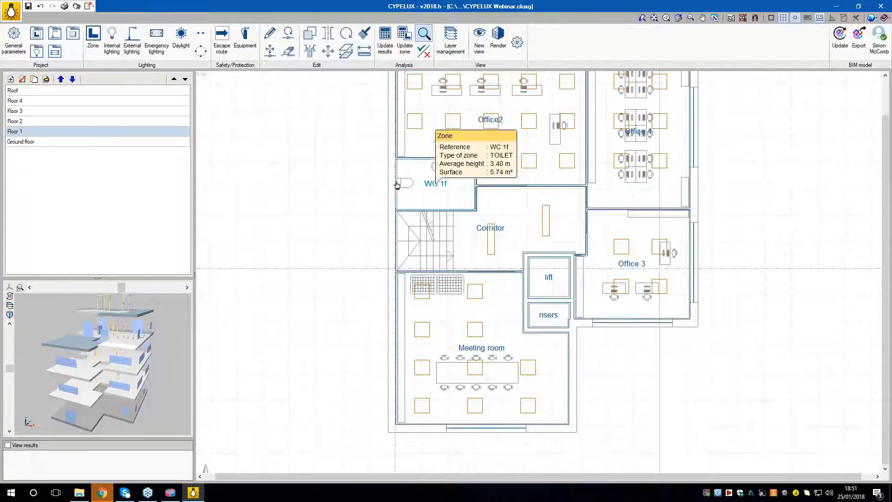
pyautogui.click(112, 36)
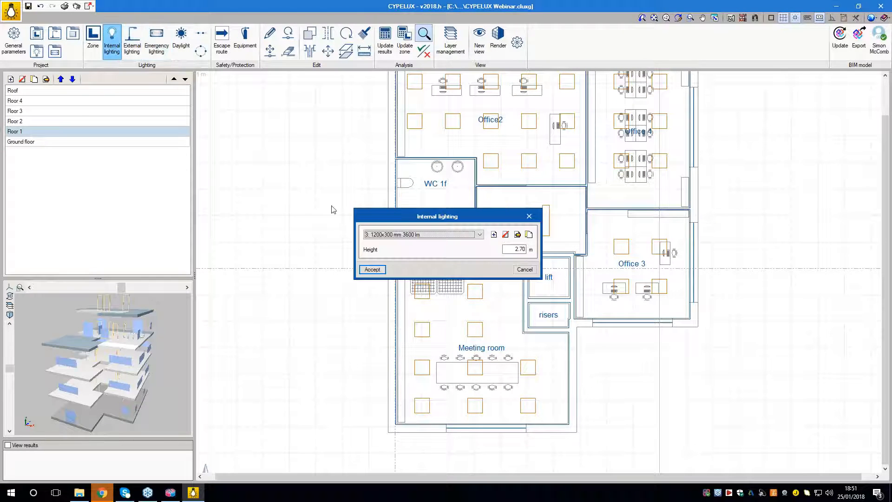
pyautogui.click(418, 234)
pyautogui.click(418, 252)
pyautogui.click(372, 270)
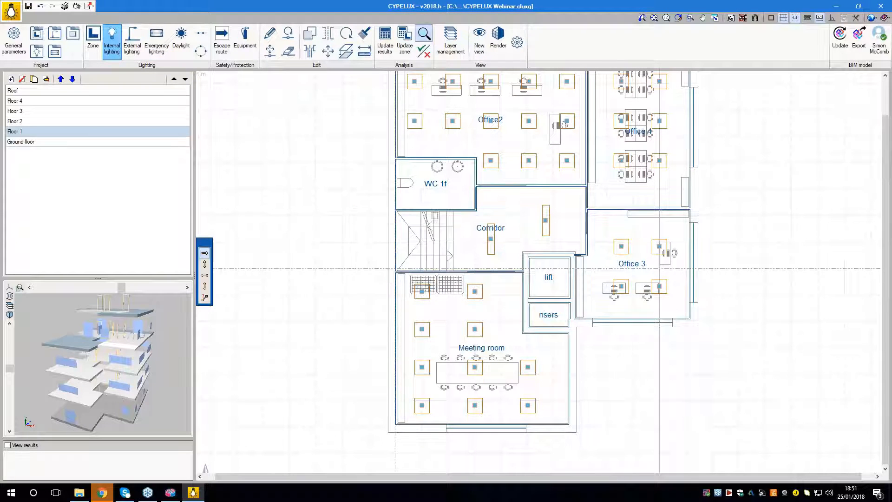
pyautogui.scroll(1, 438, 185)
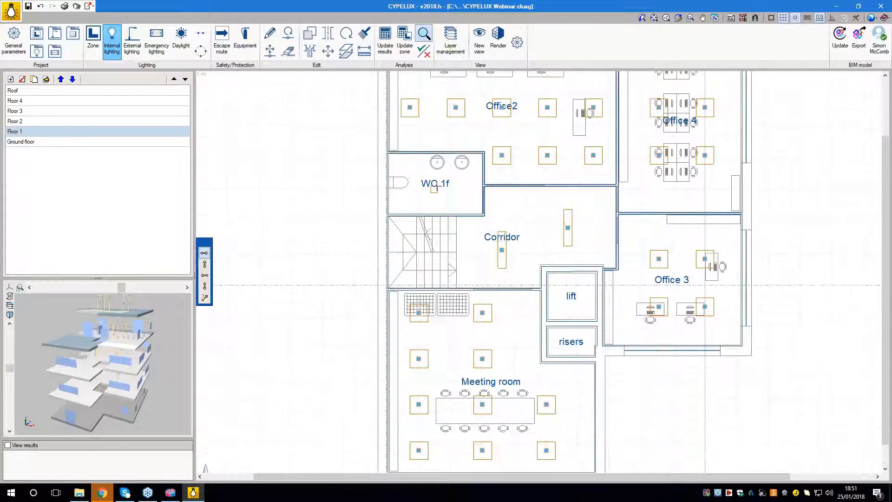
pyautogui.click(435, 182)
pyautogui.rightClick(307, 204)
pyautogui.click(529, 215)
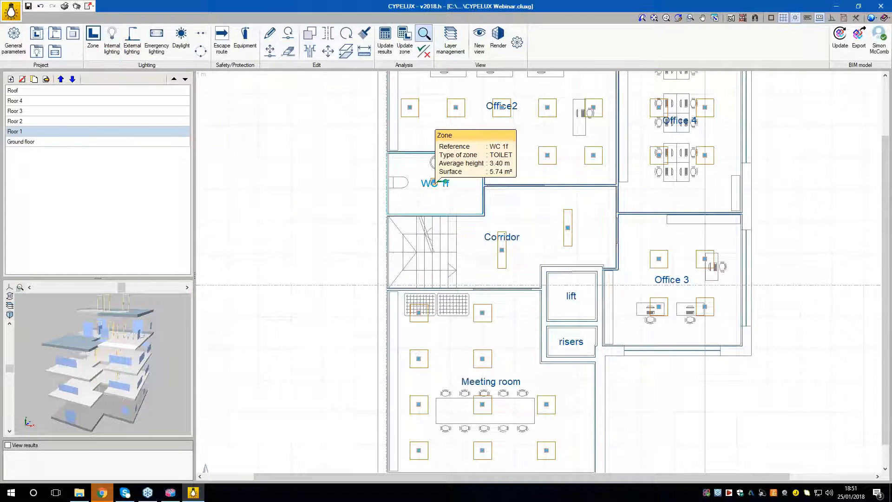
pyautogui.scroll(-2, 299, 218)
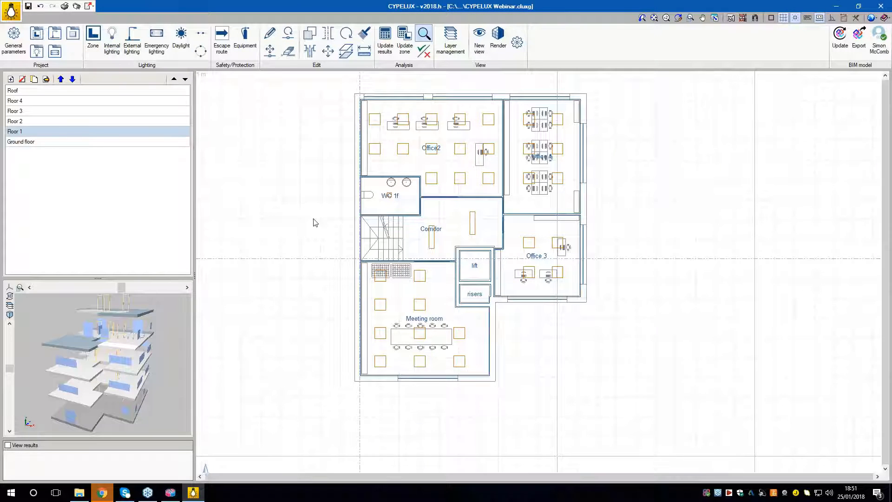
pyautogui.scroll(1, 314, 225)
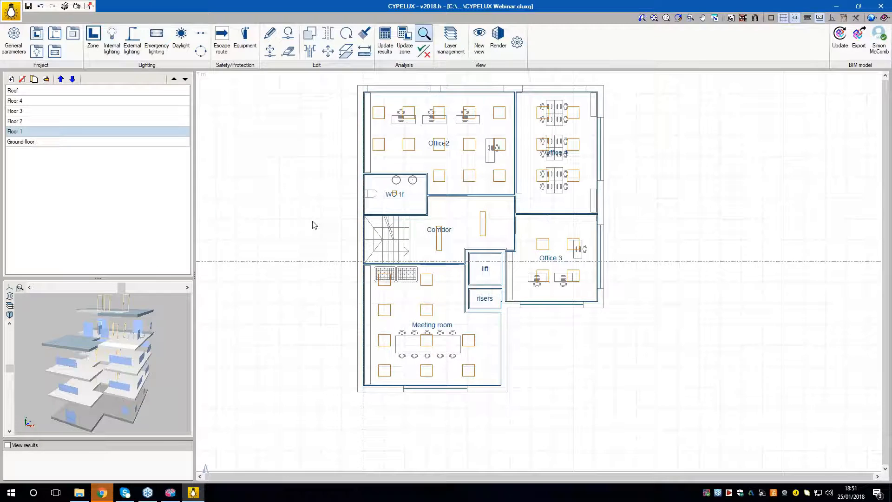
# - Start copying Floor 1 elements to other floor plans, excluding external lighting, emergency lighting, equipment and escape routes
pyautogui.click(46, 122)
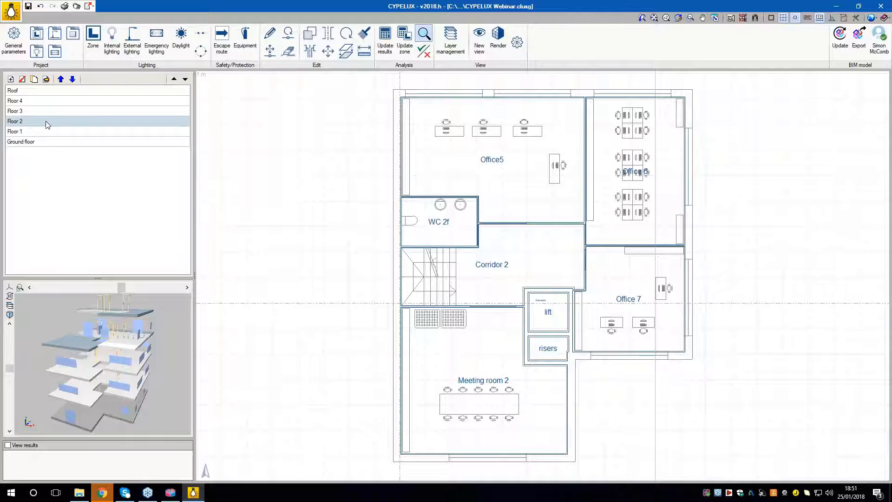
pyautogui.click(45, 131)
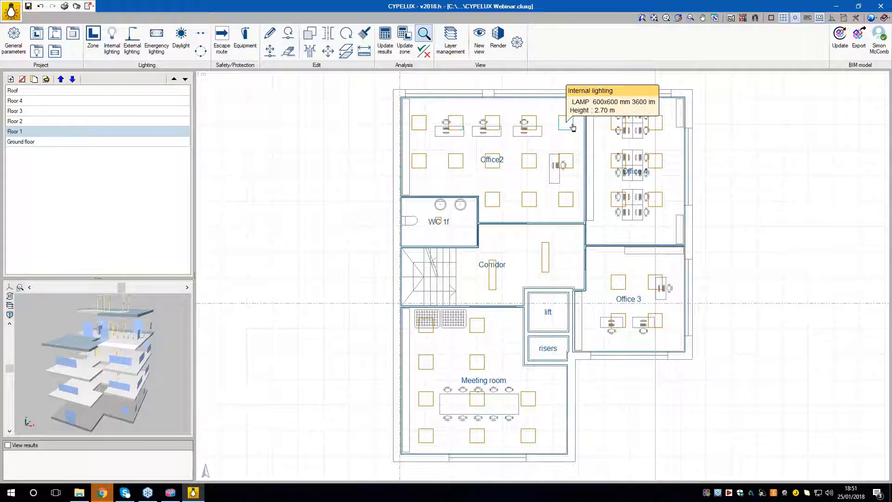
pyautogui.click(72, 122)
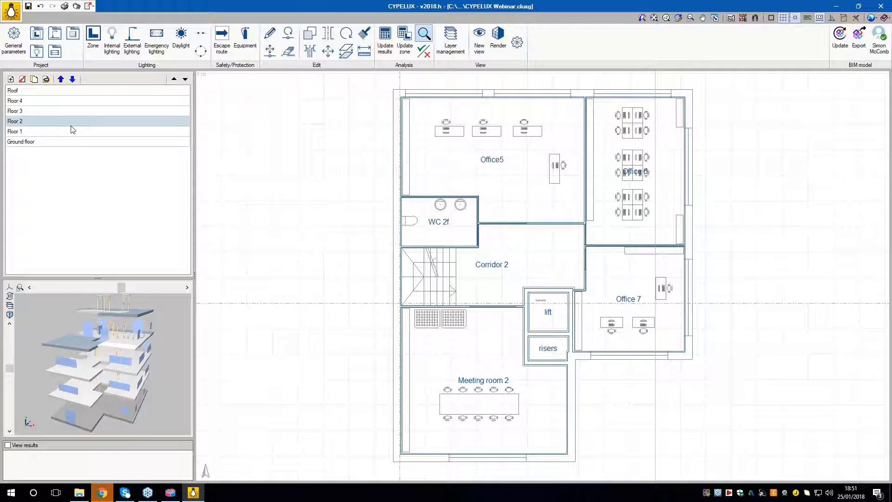
pyautogui.click(72, 132)
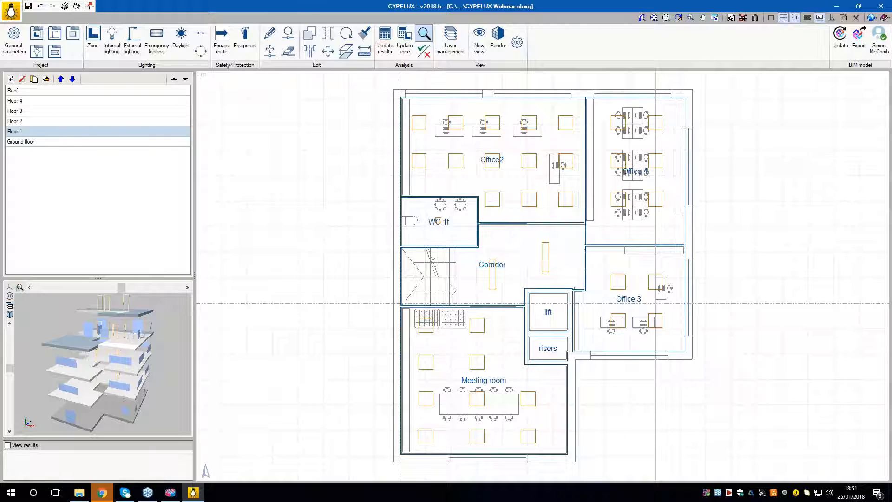
pyautogui.click(347, 53)
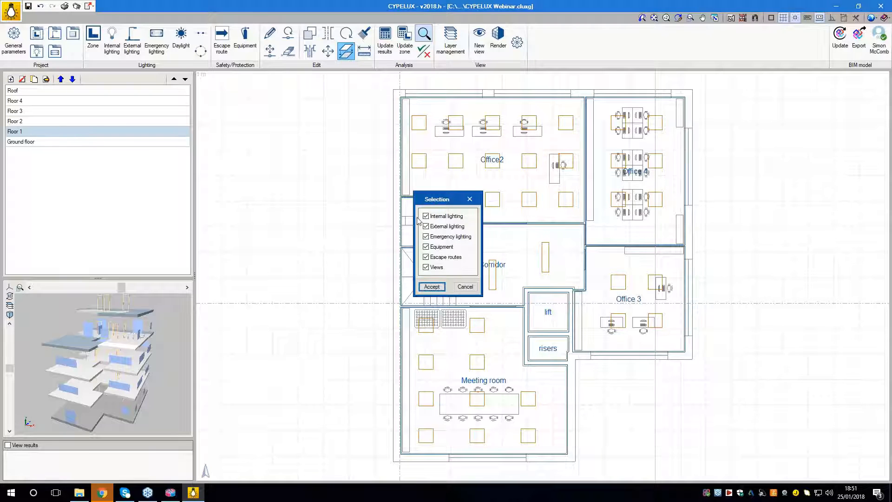
pyautogui.moveTo(439, 200); pyautogui.dragTo(340, 183)
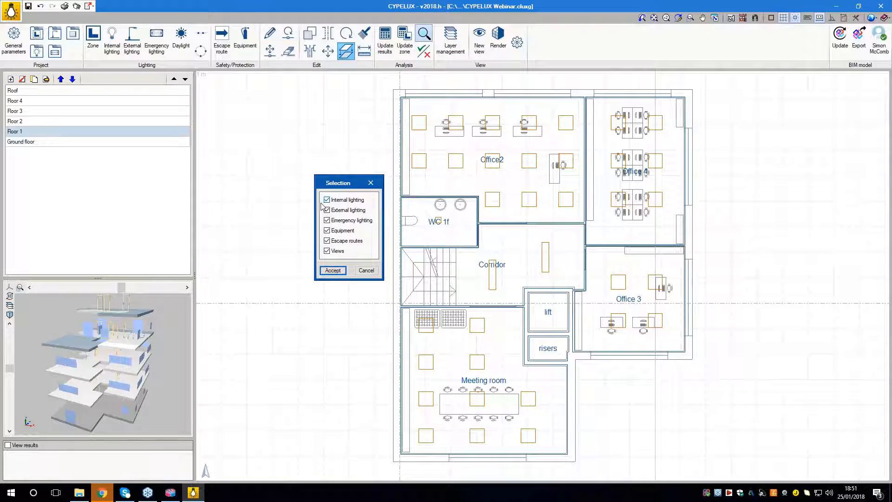
pyautogui.click(327, 210)
pyautogui.click(327, 220)
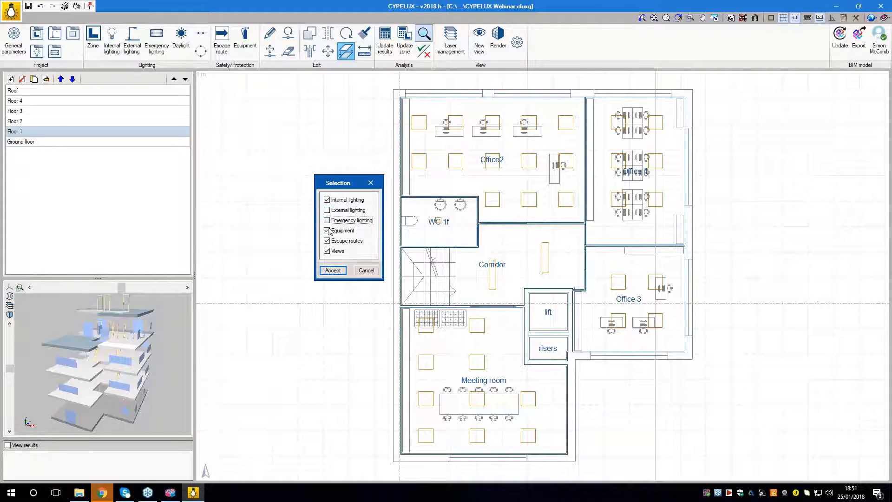
pyautogui.click(327, 230)
pyautogui.click(327, 240)
pyautogui.click(332, 271)
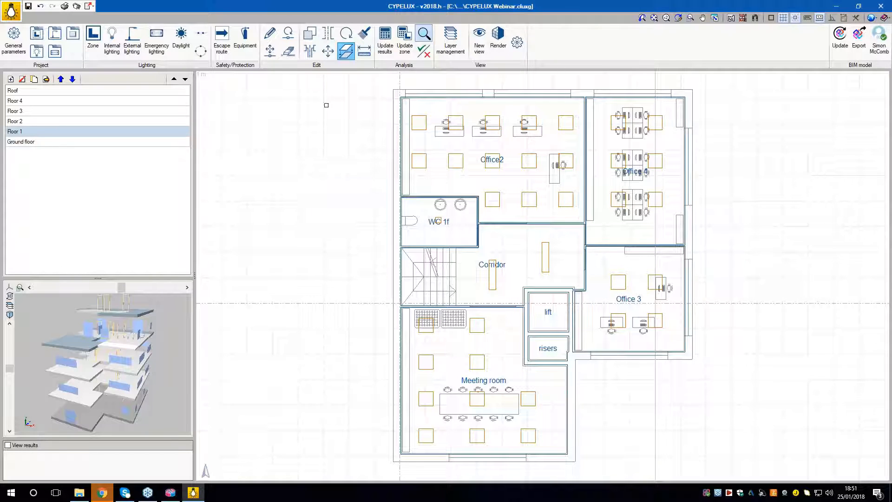
# - Select all the internal lights on Floor 1, copy them to Floor 2 and display that floor
pyautogui.click(304, 84)
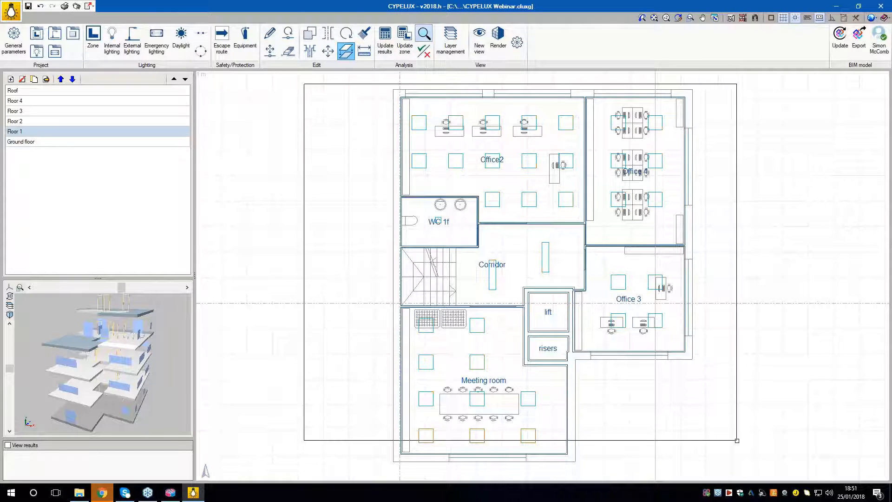
pyautogui.click(738, 452)
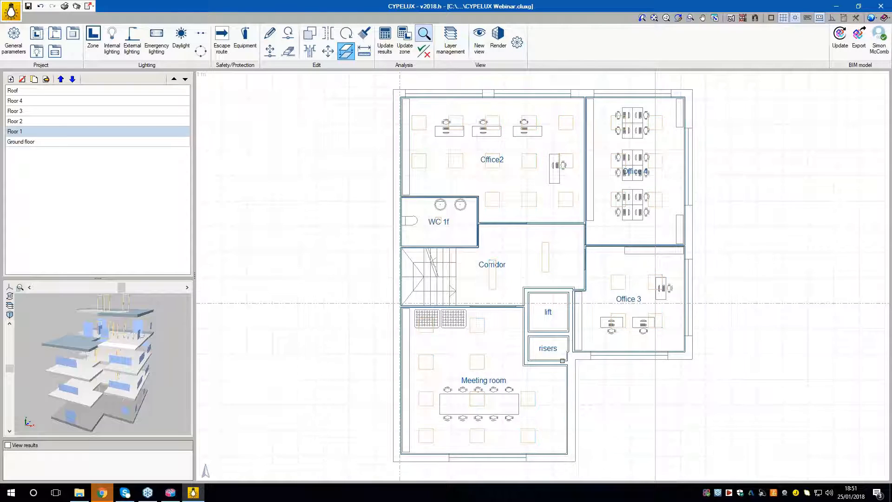
pyautogui.rightClick(650, 384)
pyautogui.click(498, 268)
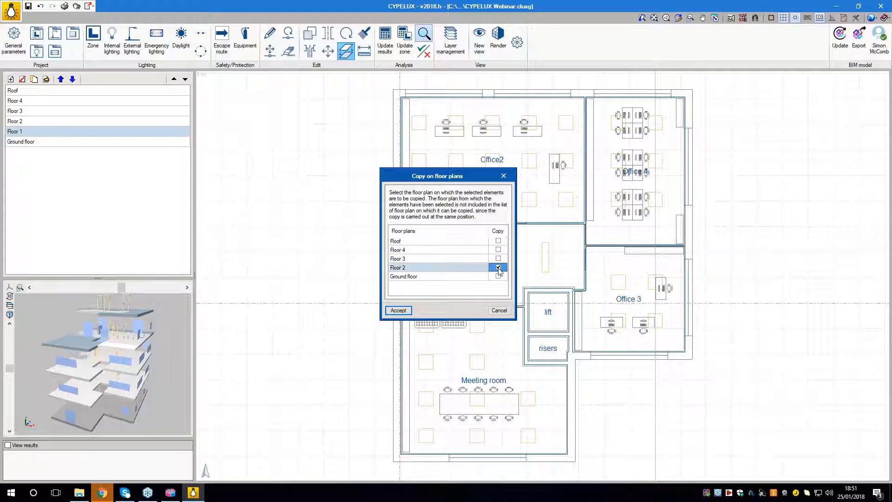
pyautogui.click(398, 311)
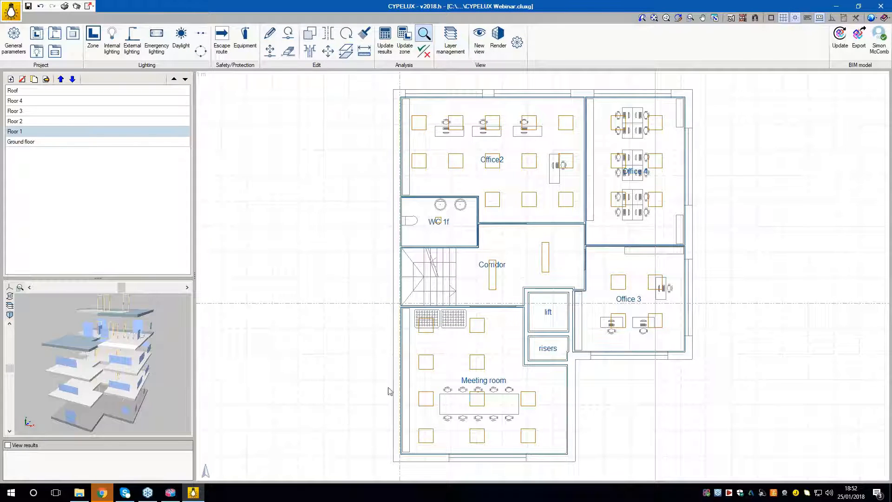
pyautogui.click(55, 121)
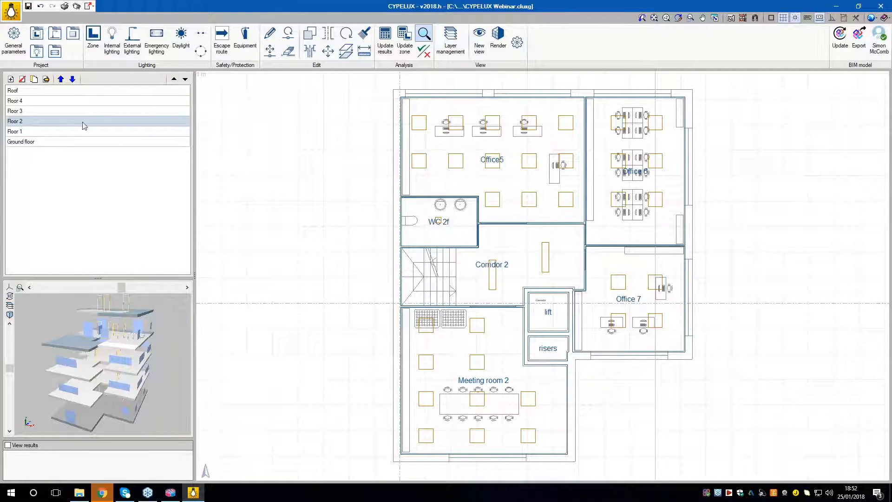
# - On Floor 3, define an orthogonal linear light distribution across Office 8, starting on its outer side wall 1 m from the upper corner
pyautogui.click(66, 111)
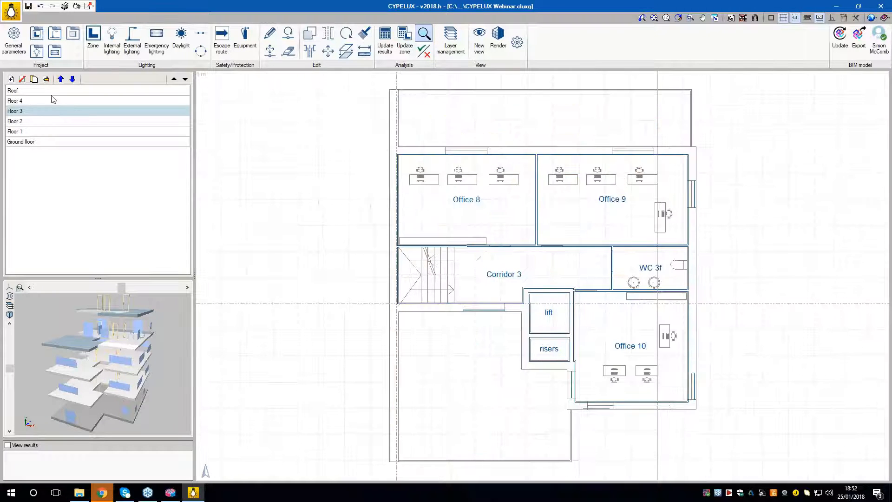
pyautogui.click(46, 103)
pyautogui.click(48, 111)
pyautogui.click(201, 33)
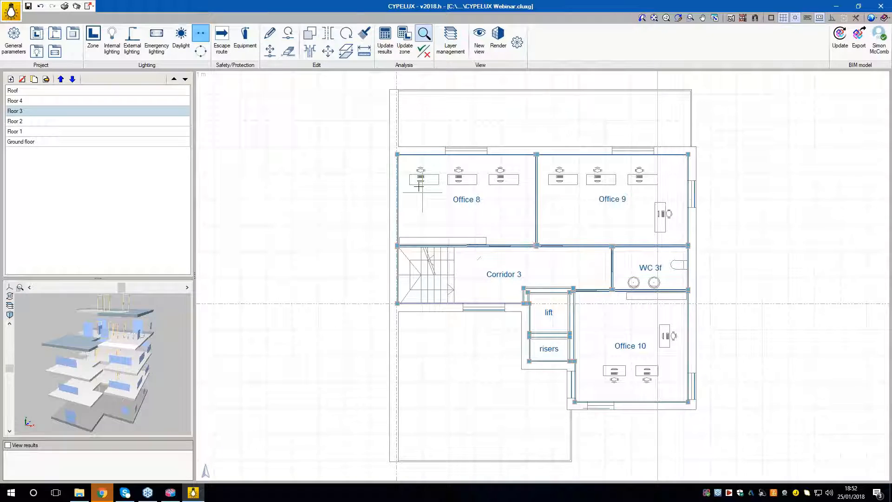
pyautogui.click(833, 17)
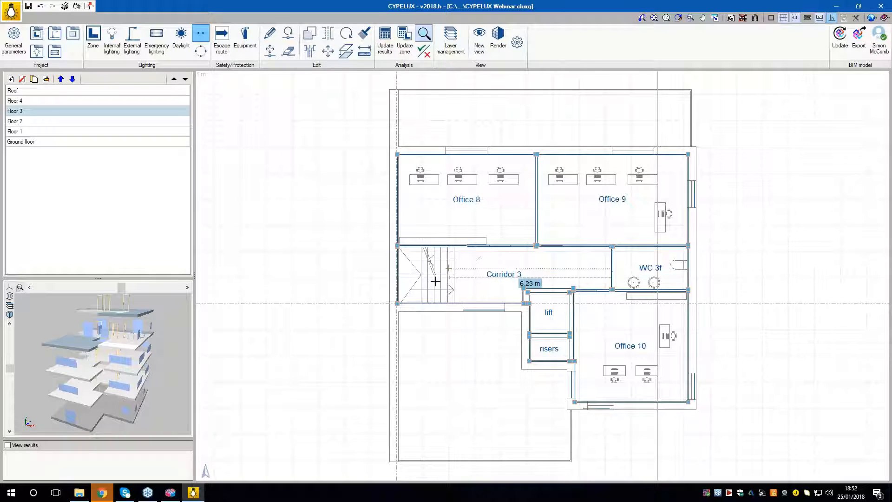
pyautogui.click(397, 179)
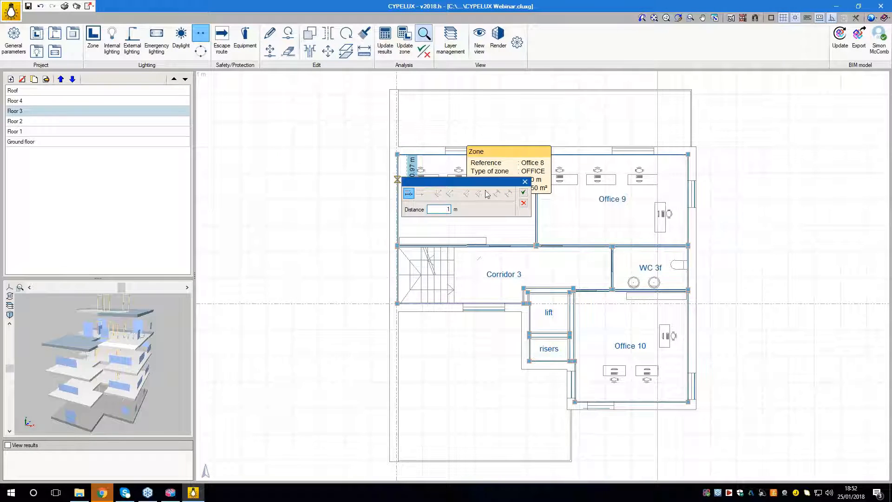
pyautogui.click(523, 192)
pyautogui.scroll(1, 525, 186)
pyautogui.scroll(1, 525, 186)
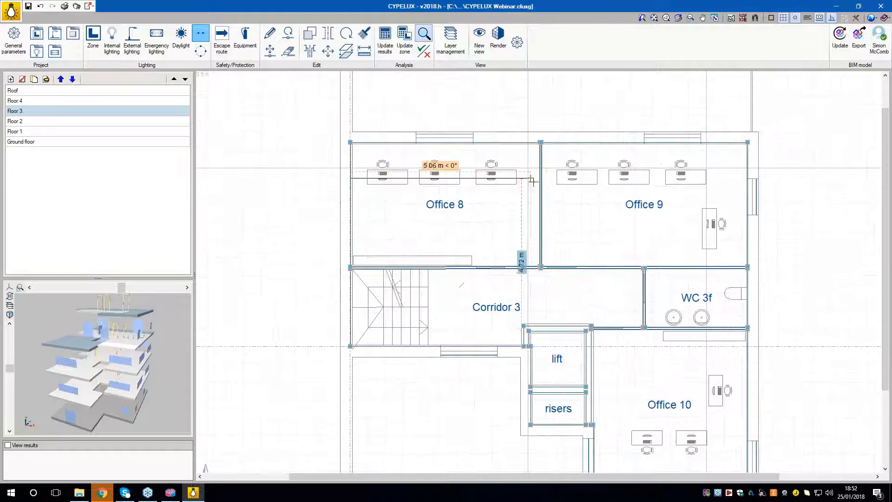
pyautogui.click(537, 180)
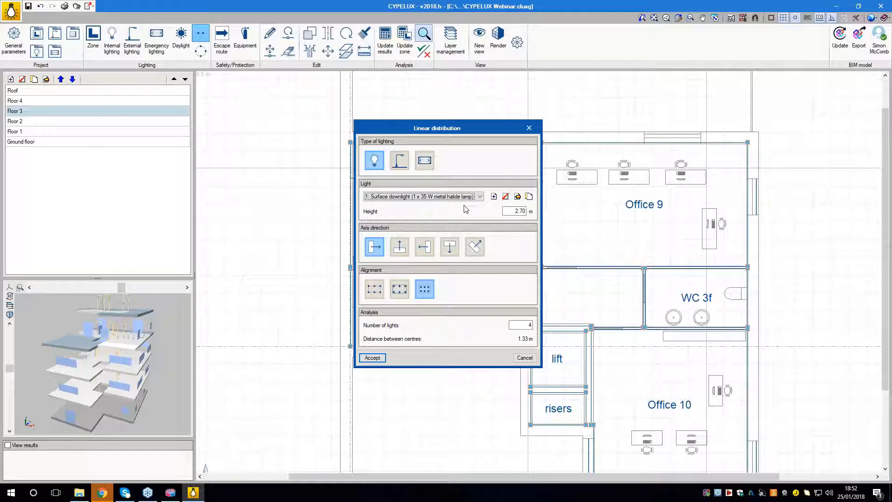
# - Distribute four LAMP 600x600 mm 3600 lm lights along the Office 8 line at 2.70 m height
pyautogui.click(463, 197)
pyautogui.click(455, 212)
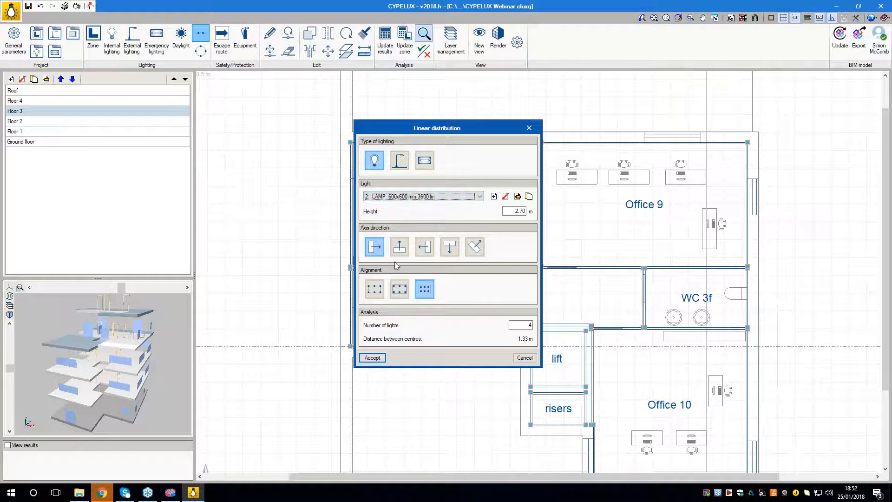
pyautogui.click(373, 358)
pyautogui.rightClick(341, 194)
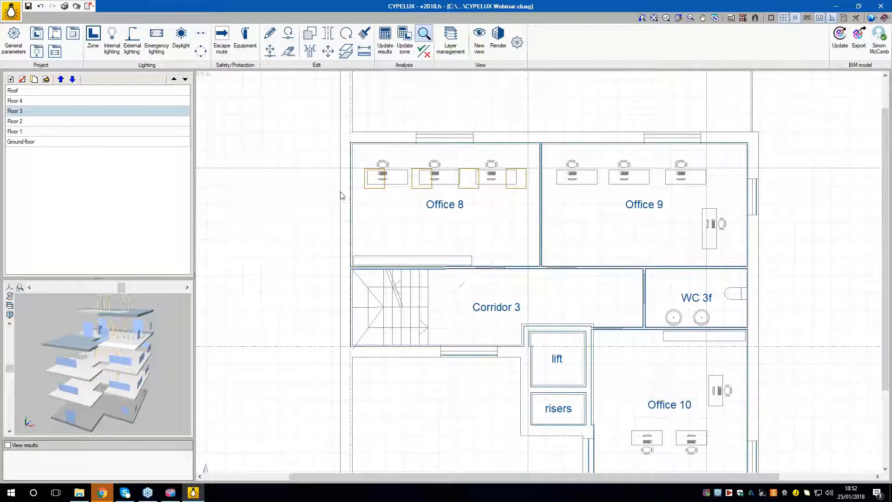
# - On Floor 3, copy the row of four Office 8 lights 1.5 m straight towards the corridor to form a second row
pyautogui.click(290, 55)
pyautogui.click(471, 192)
pyautogui.click(309, 33)
pyautogui.click(430, 291)
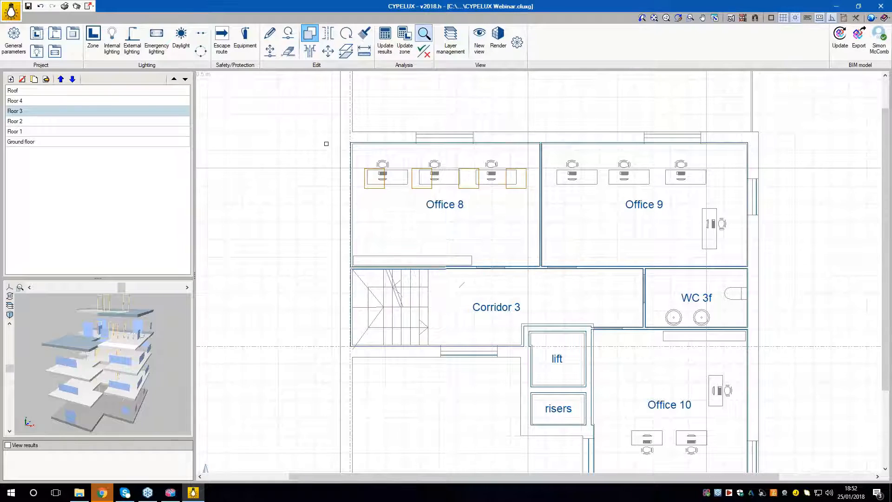
pyautogui.moveTo(329, 137); pyautogui.dragTo(532, 207)
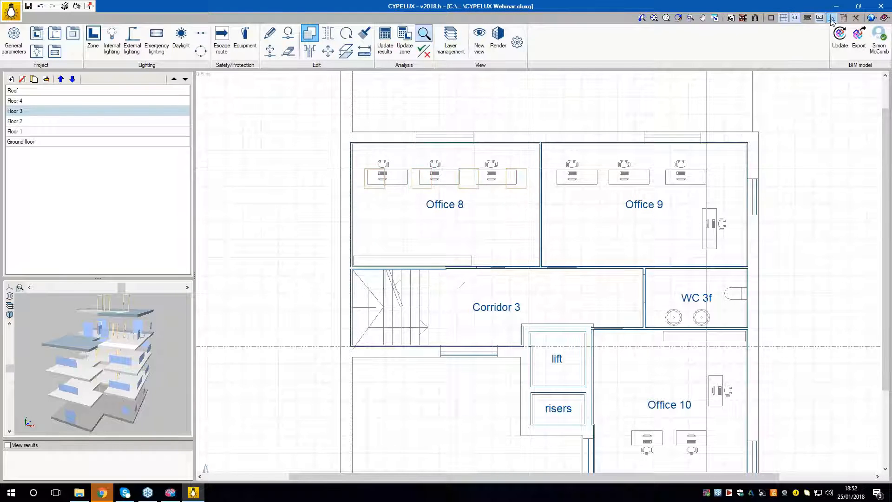
pyautogui.rightClick(439, 201)
pyautogui.click(439, 201)
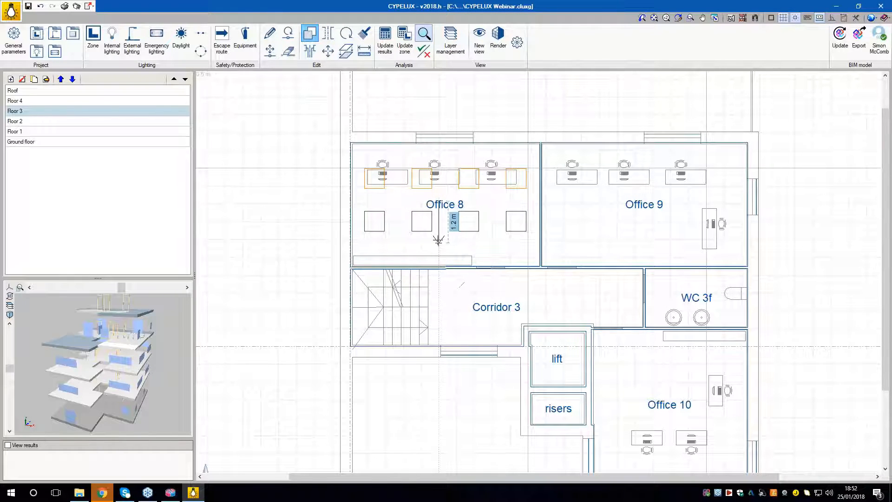
pyautogui.rightClick(438, 239)
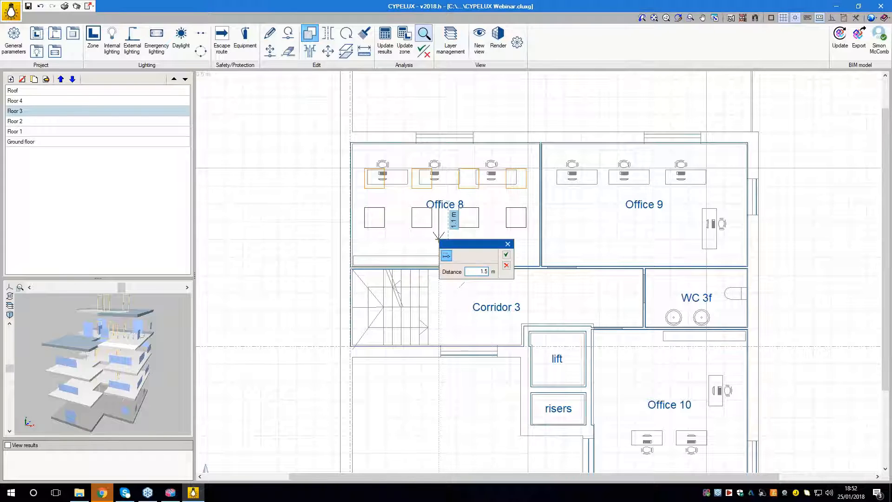
pyautogui.write('1.50')
pyautogui.click(506, 255)
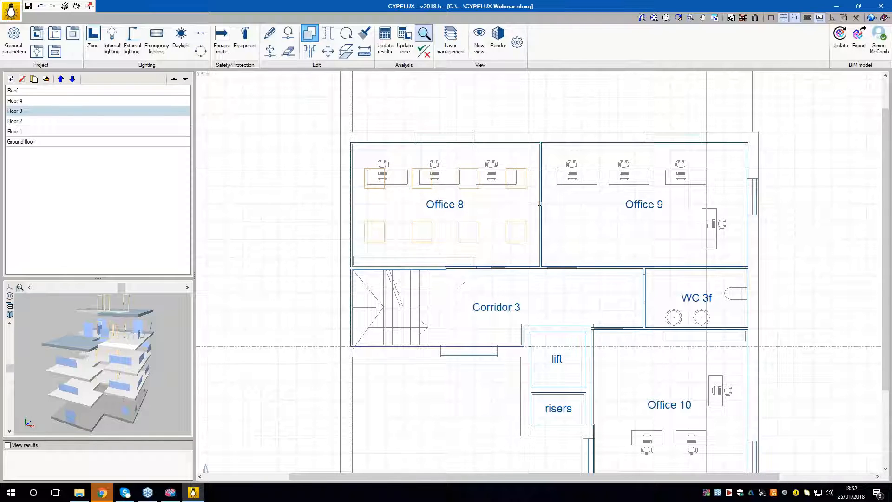
# - Copy the eight Office 8 lights about 5.8 m across into Office 9, and also into Office 10
pyautogui.click(539, 204)
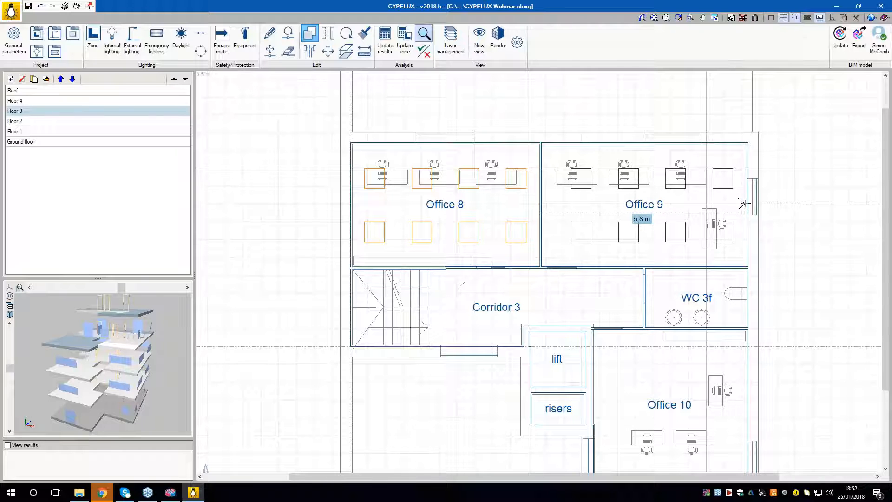
pyautogui.click(746, 204)
pyautogui.click(813, 219)
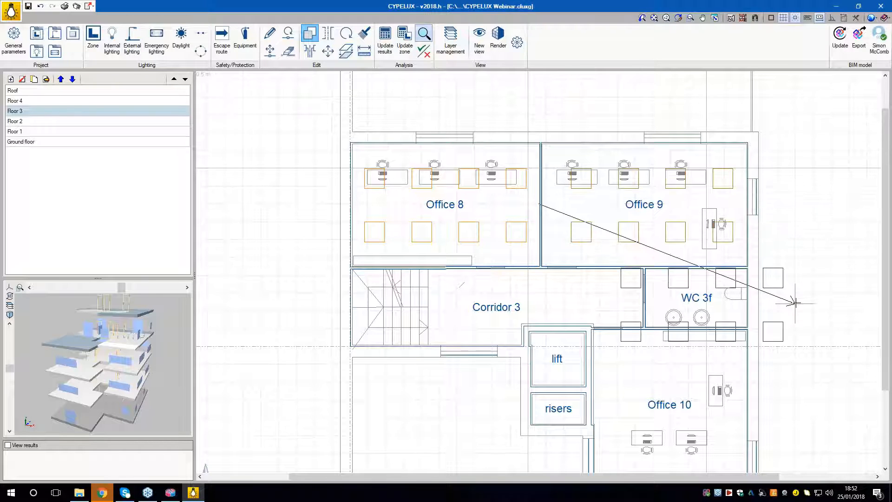
pyautogui.scroll(-1, 796, 303)
pyautogui.moveTo(796, 303); pyautogui.dragTo(747, 245, button='middle')
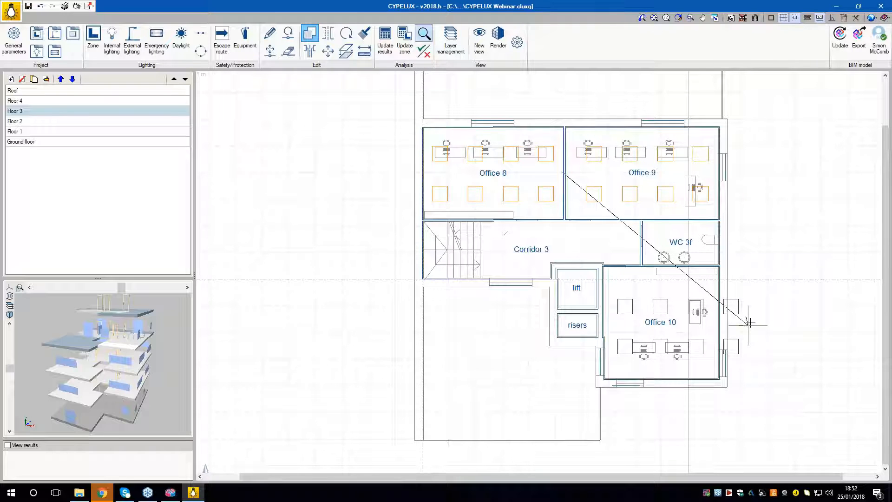
pyautogui.click(749, 321)
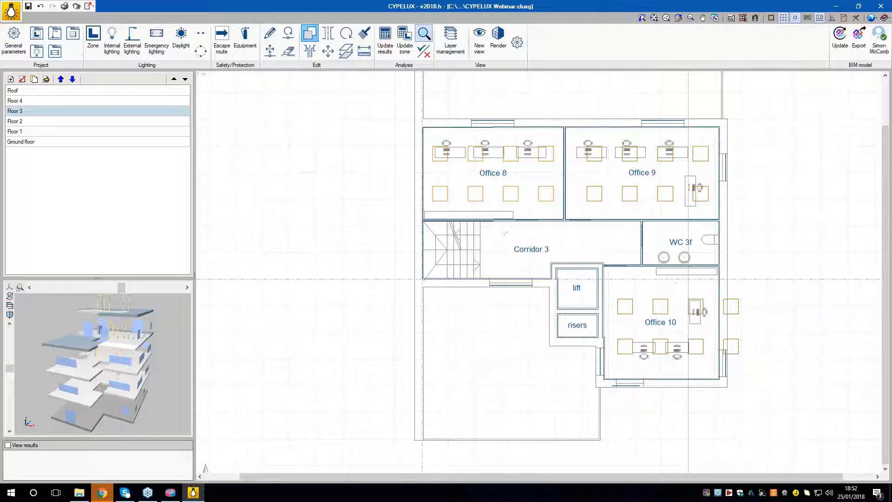
pyautogui.rightClick(800, 326)
# - Delete the two copied internal lights that lie beyond the outer side wall of Office 10
pyautogui.click(289, 51)
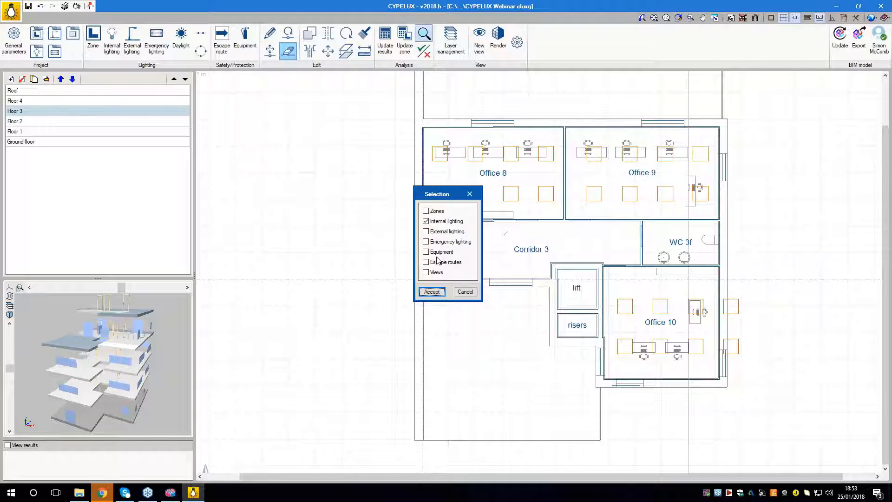
pyautogui.click(436, 293)
pyautogui.click(734, 316)
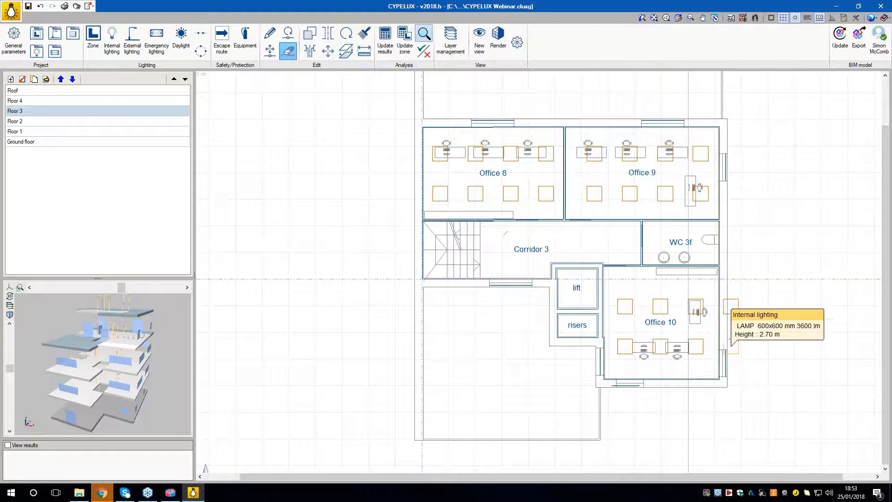
pyautogui.click(732, 347)
pyautogui.rightClick(778, 336)
# - Place two 1200x300 mm 3600 lm lights at 2.70 m height in Corridor 3, one on each side of its label
pyautogui.click(111, 42)
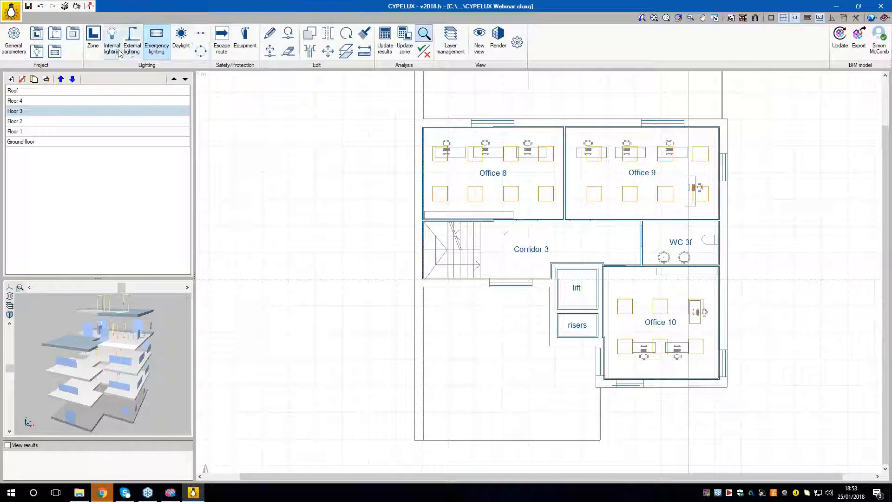
pyautogui.click(426, 234)
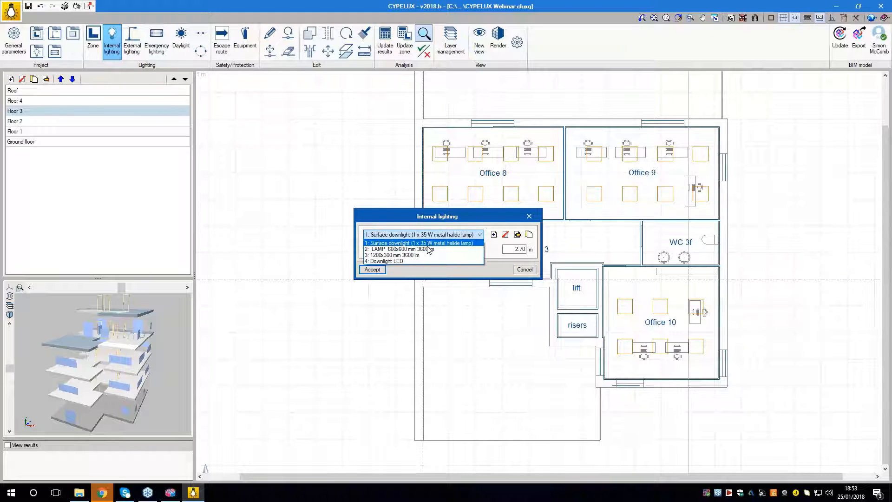
pyautogui.click(386, 262)
pyautogui.click(372, 270)
pyautogui.scroll(2, 597, 251)
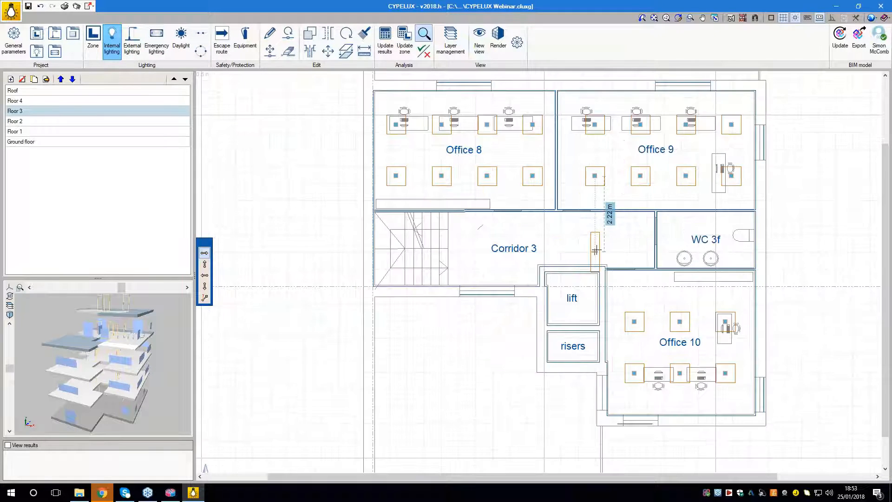
pyautogui.scroll(1, 596, 247)
pyautogui.click(627, 239)
pyautogui.rightClick(463, 350)
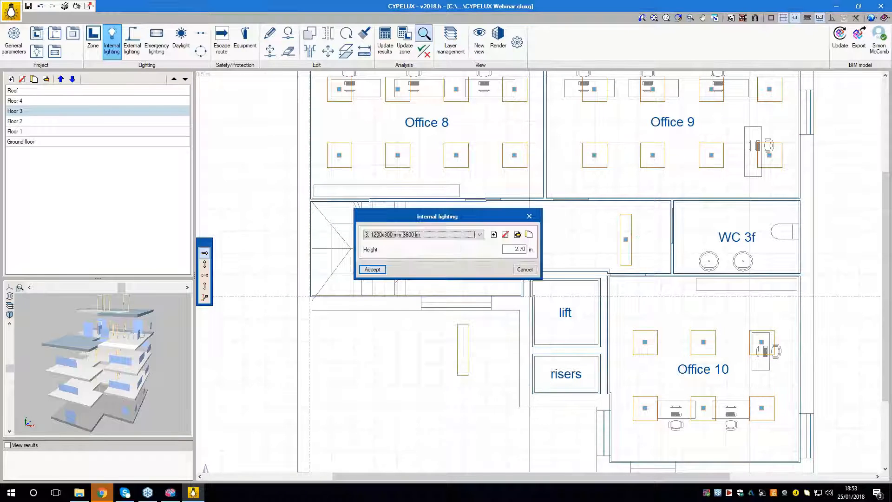
# - Place a surface downlight (1 x 35 W metal halide lamp) at 2.70 m height in the middle of WC 3f
pyautogui.click(425, 235)
pyautogui.click(425, 243)
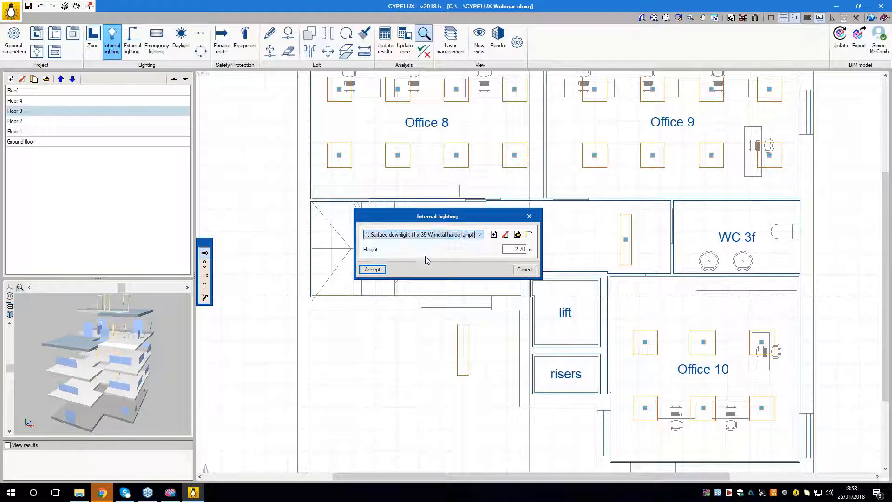
pyautogui.click(380, 269)
pyautogui.click(736, 235)
pyautogui.rightClick(498, 349)
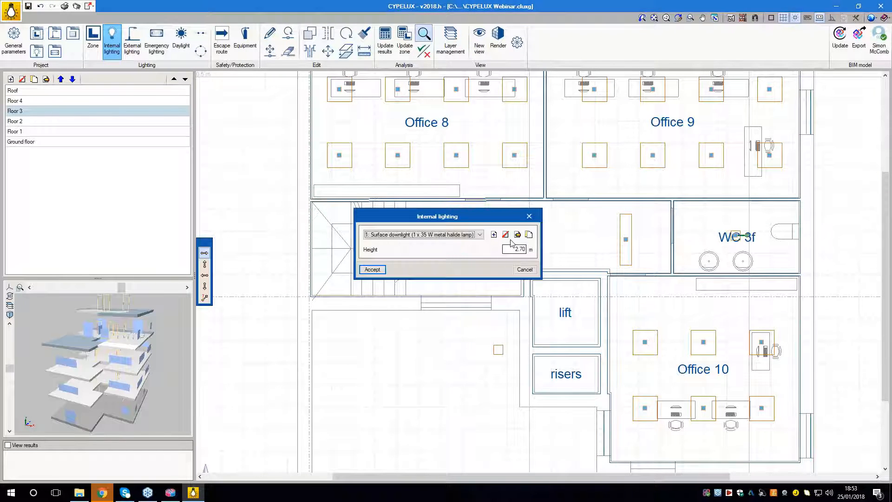
pyautogui.click(525, 269)
# - Examine the average height of the Stairs zone on Floor 4 and the mounting height of an Office 8 light on Floor 3
pyautogui.click(121, 102)
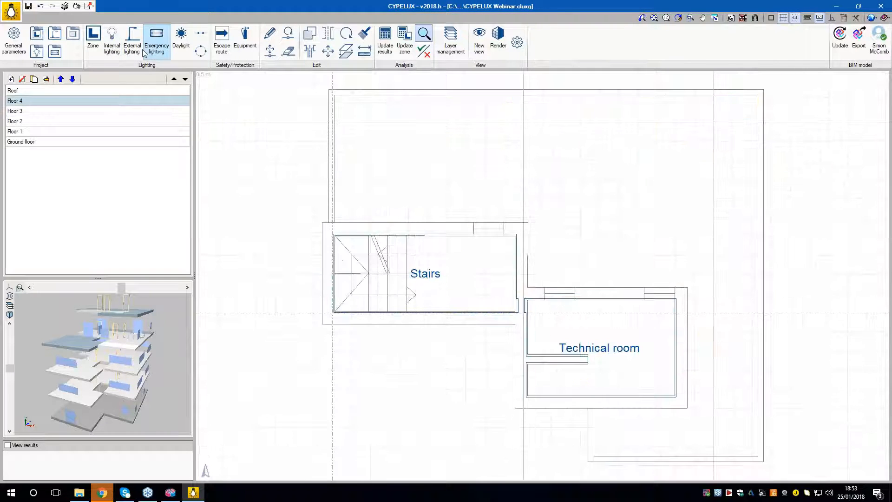
pyautogui.scroll(1, 445, 230)
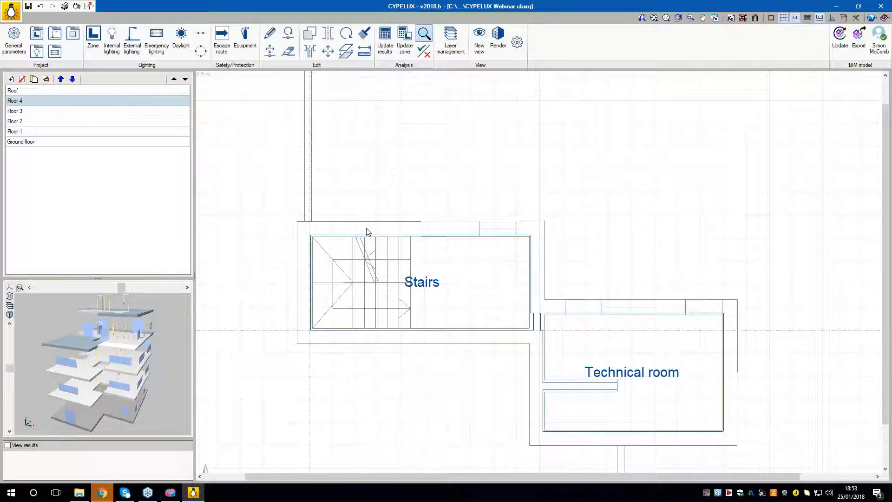
pyautogui.click(398, 237)
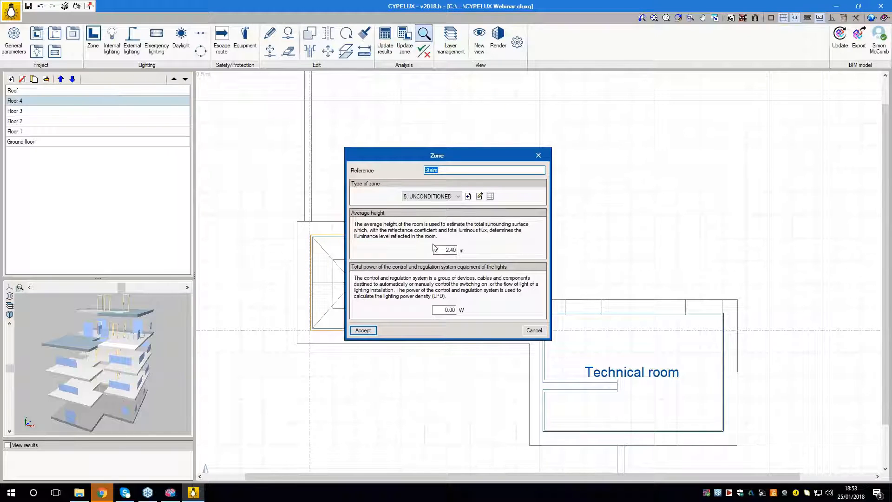
pyautogui.moveTo(437, 250); pyautogui.dragTo(463, 250)
pyautogui.click(538, 155)
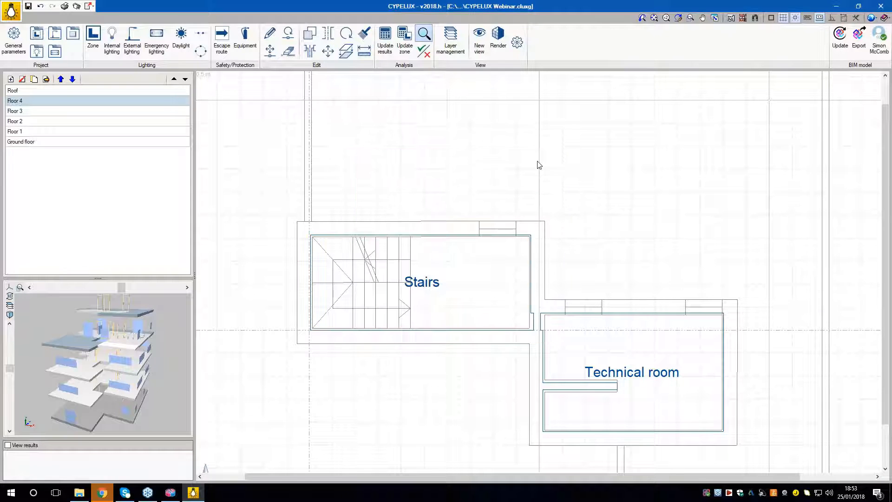
pyautogui.click(126, 113)
pyautogui.moveTo(416, 178)
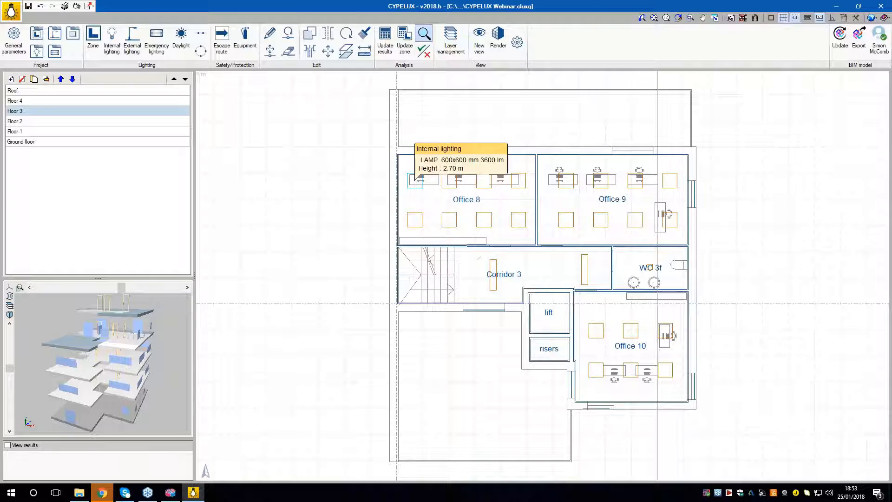
pyautogui.click(417, 177)
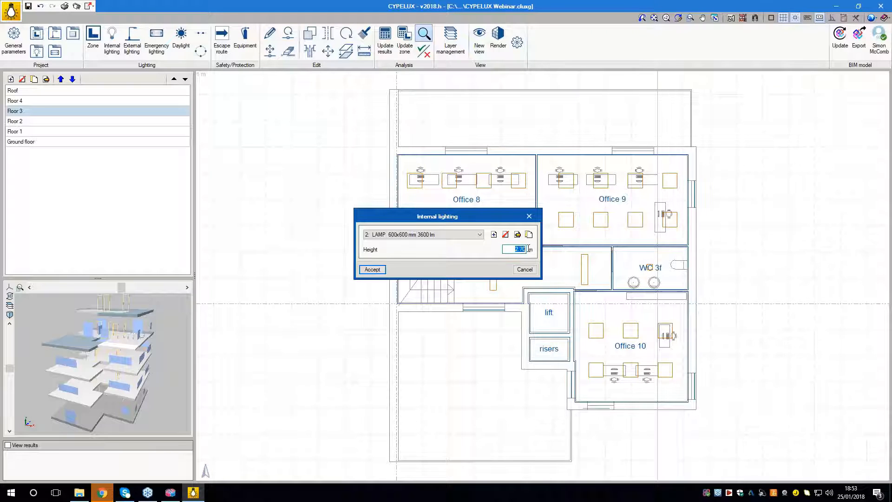
pyautogui.click(530, 217)
# - On Floor 4, place a 1200x300 mm 3600 lm light at 2.70 m height in the Stairs zone, beside the staircase
pyautogui.click(77, 101)
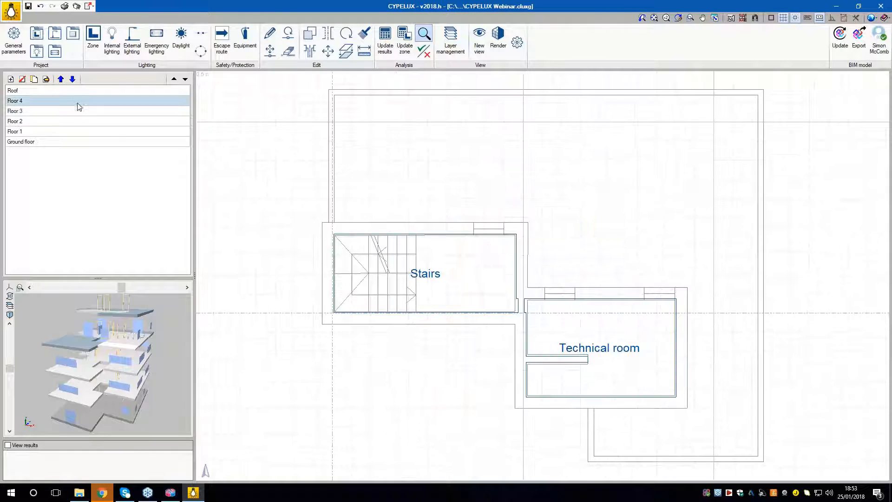
pyautogui.click(120, 50)
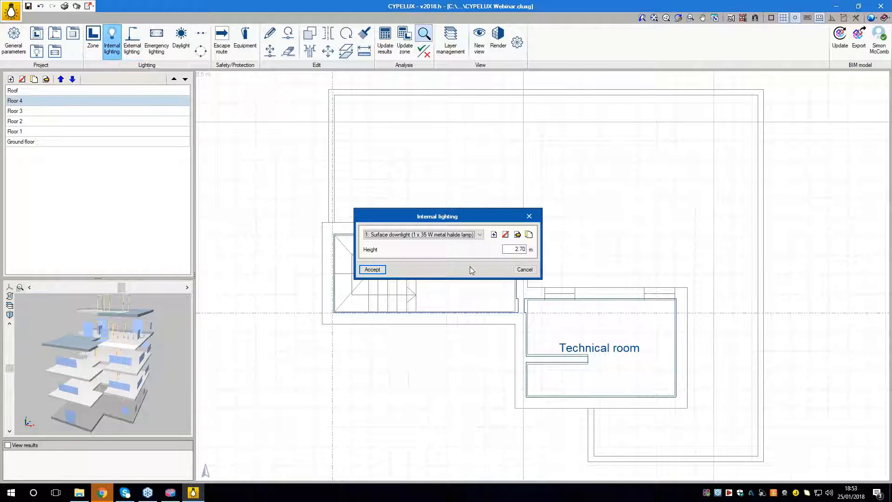
pyautogui.click(463, 235)
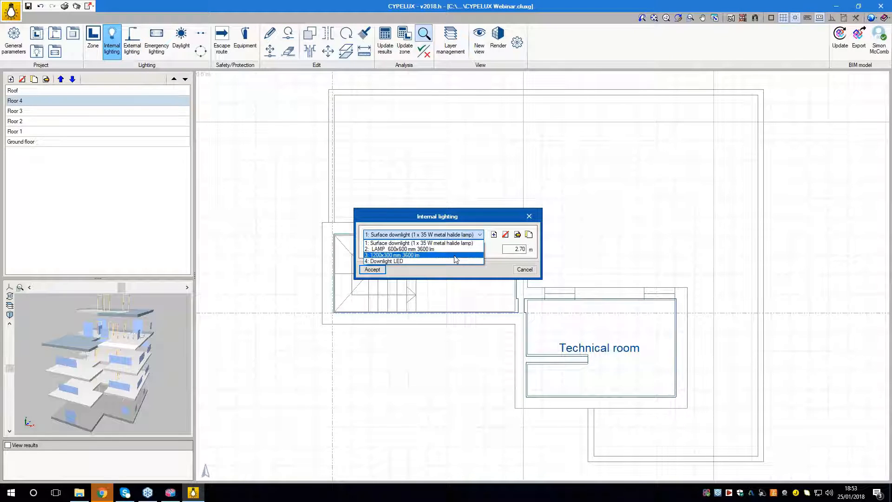
pyautogui.click(460, 255)
pyautogui.click(373, 270)
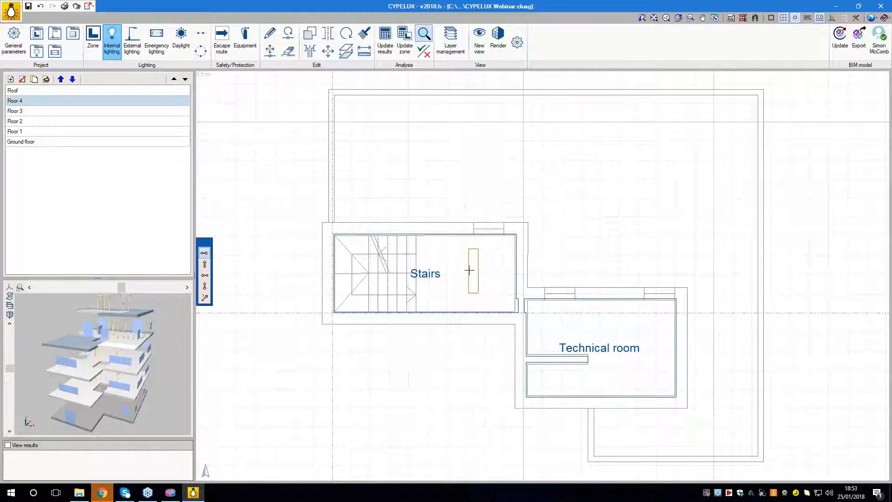
pyautogui.click(470, 270)
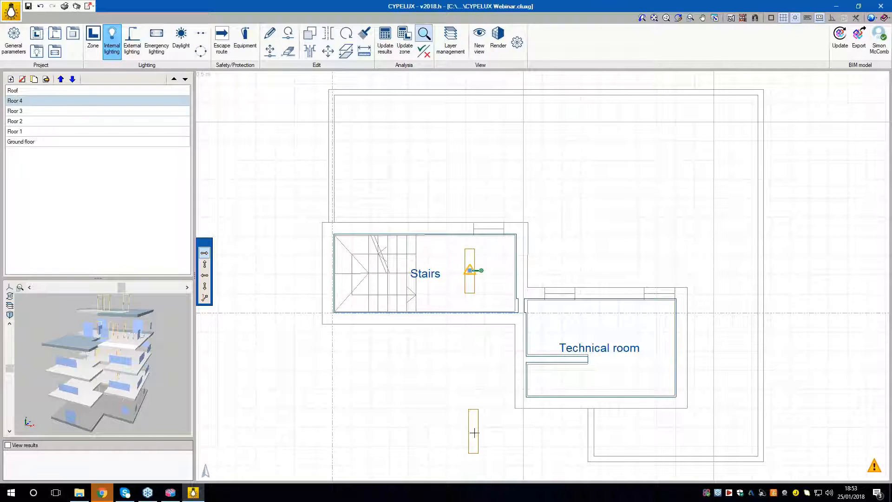
pyautogui.rightClick(471, 399)
pyautogui.click(526, 216)
# - Set the height of the light in the Stairs zone to 2.4 m
pyautogui.scroll(1, 472, 338)
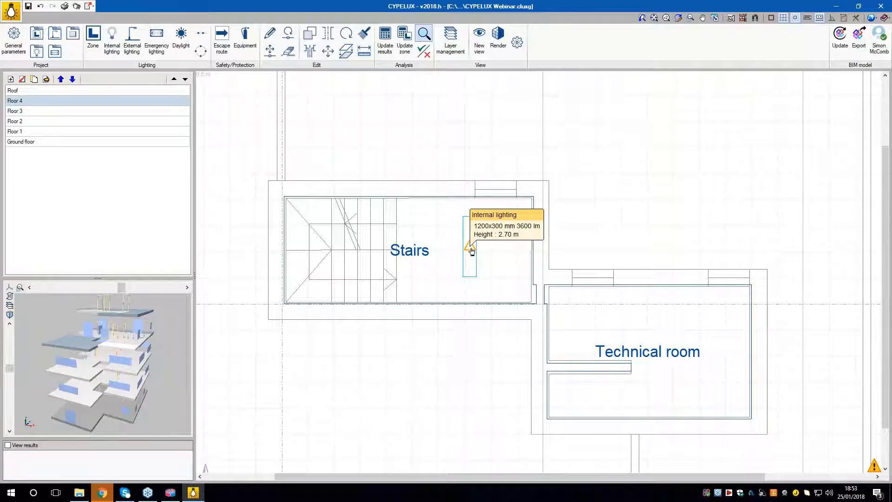
pyautogui.moveTo(472, 251)
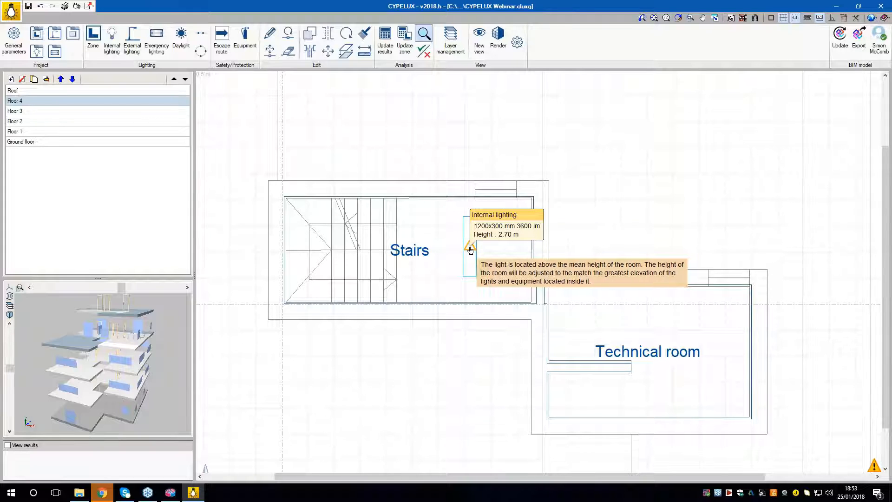
pyautogui.click(471, 249)
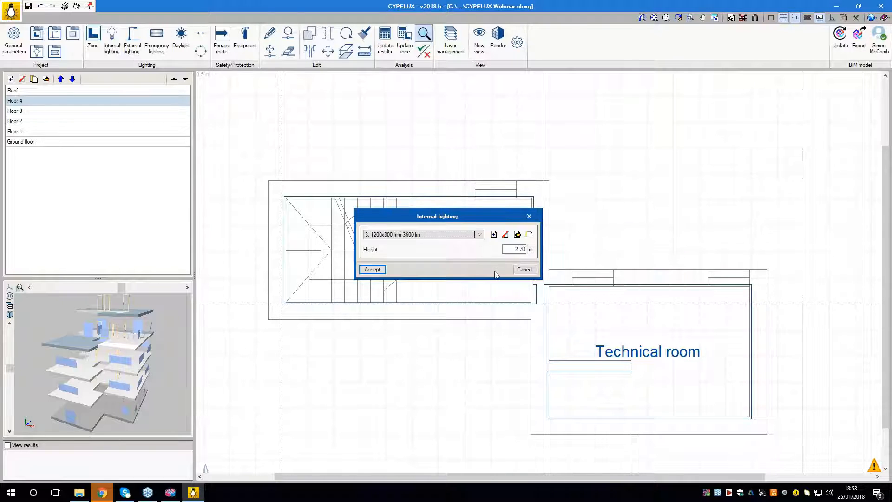
pyautogui.doubleClick(522, 249)
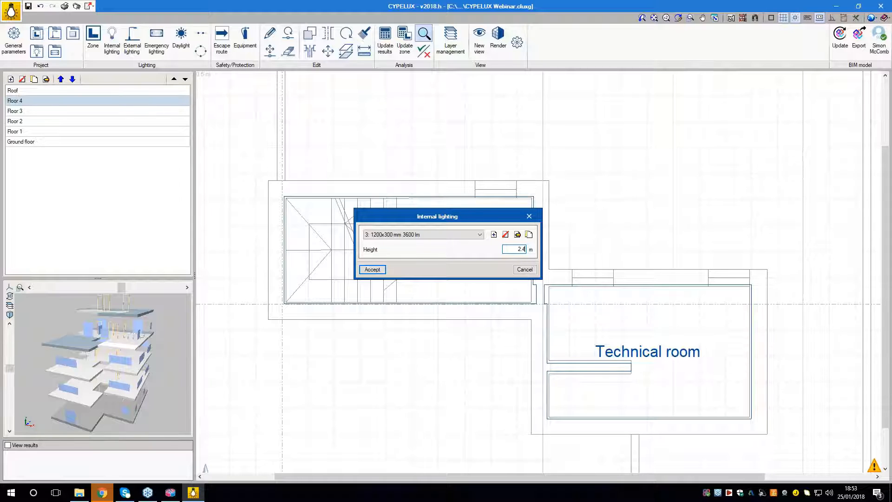
pyautogui.press('Return')
pyautogui.scroll(-1, 500, 257)
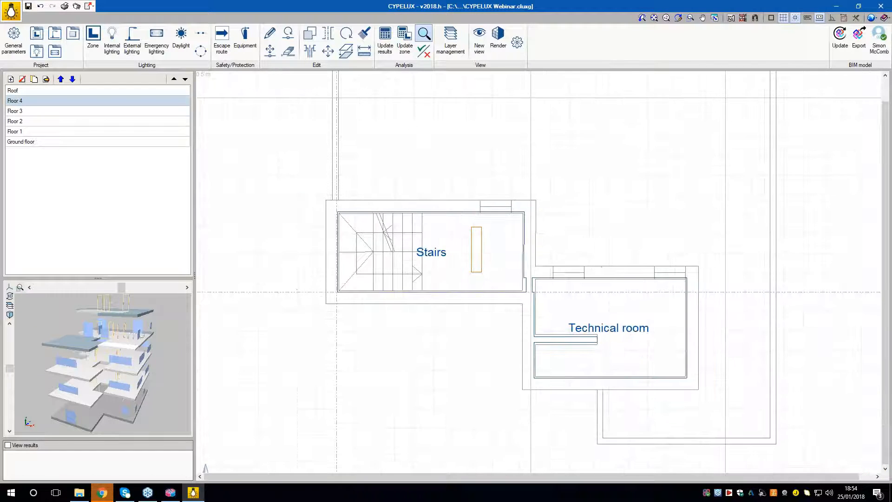
# - Place a 1200x300 mm 3600 lm light at 2.4 m height in the Technical room on Floor 4
pyautogui.click(111, 41)
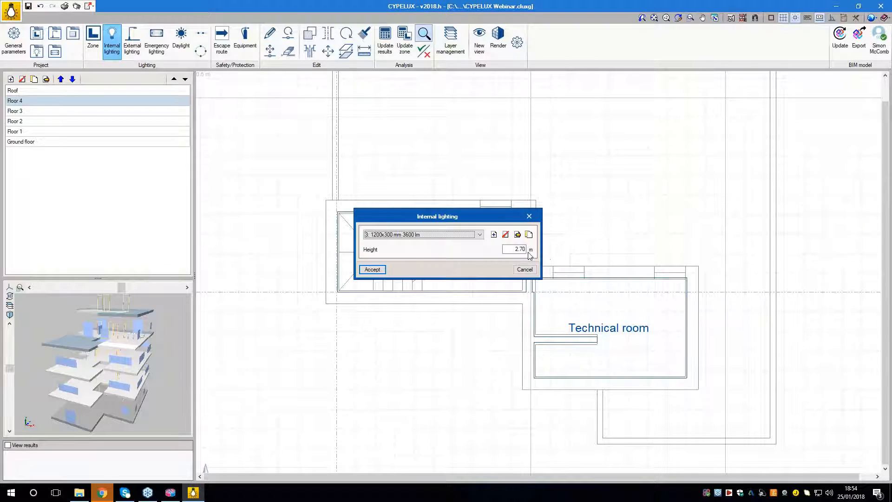
pyautogui.moveTo(522, 249); pyautogui.dragTo(548, 250)
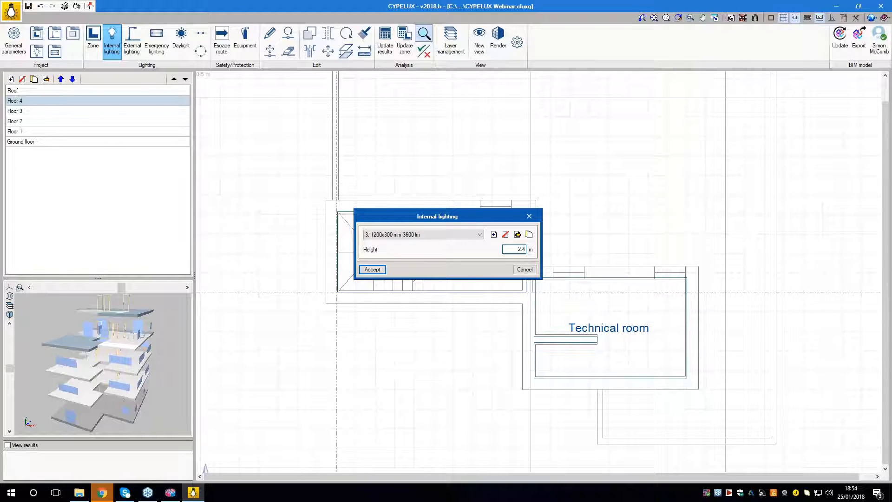
pyautogui.click(373, 269)
pyautogui.click(648, 331)
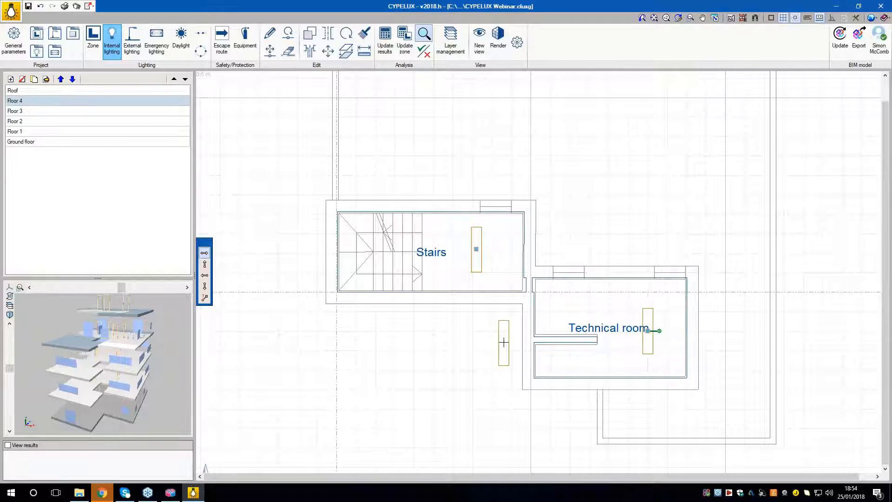
pyautogui.rightClick(504, 343)
pyautogui.click(529, 216)
pyautogui.scroll(-2, 503, 235)
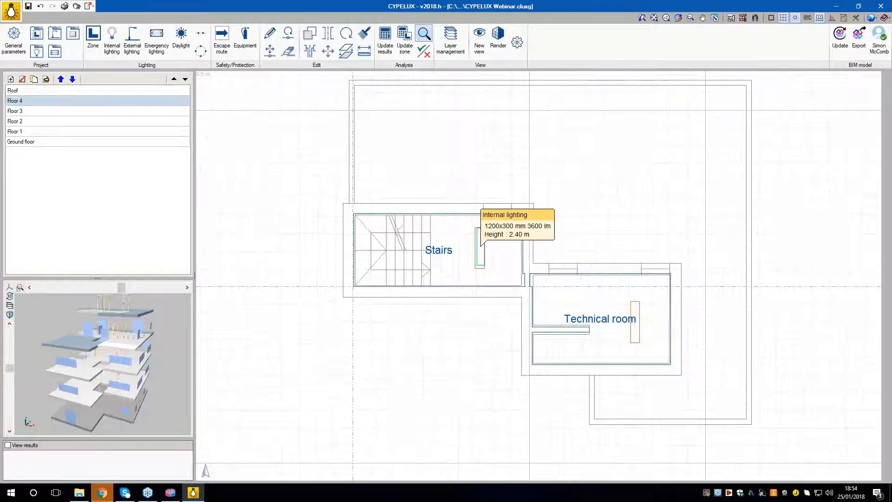
# - Review the light layouts on Floor 3, Floor 2, Floor 1 and the Ground floor
pyautogui.click(97, 112)
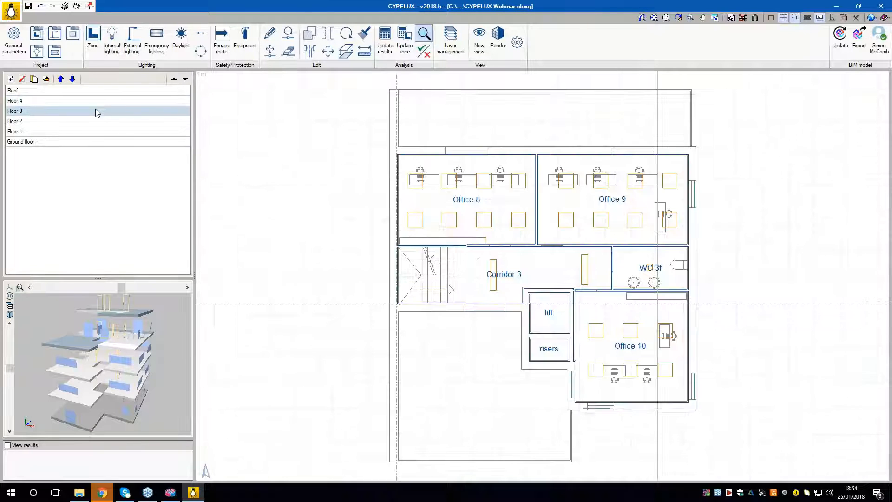
pyautogui.click(96, 121)
pyautogui.click(96, 132)
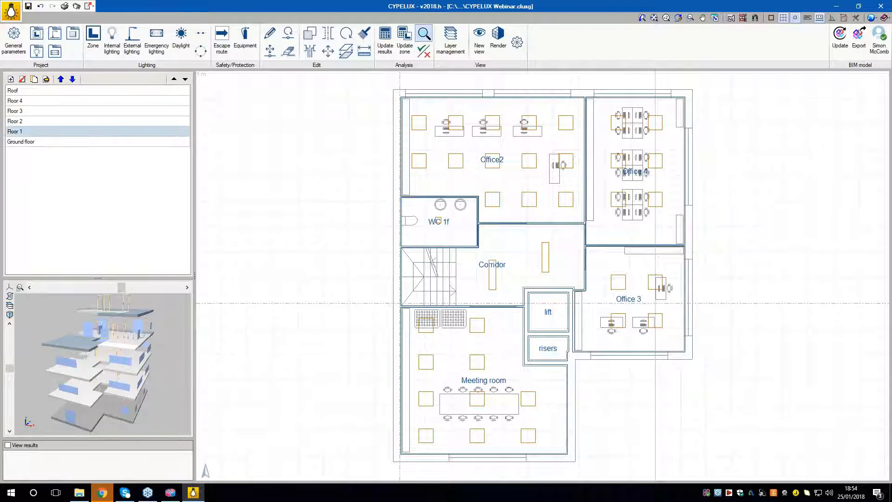
pyautogui.click(93, 143)
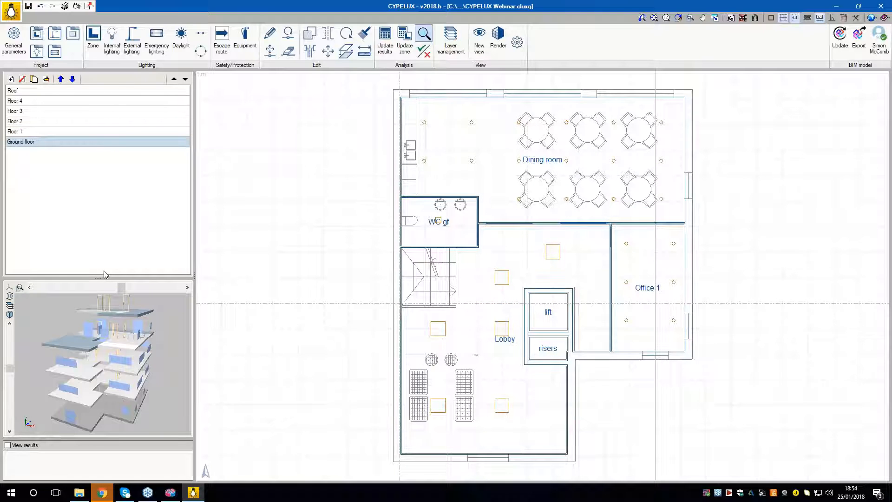
# - Enlarge the 3D view of the building and turn the model to inspect it
pyautogui.moveTo(104, 275); pyautogui.dragTo(113, 129)
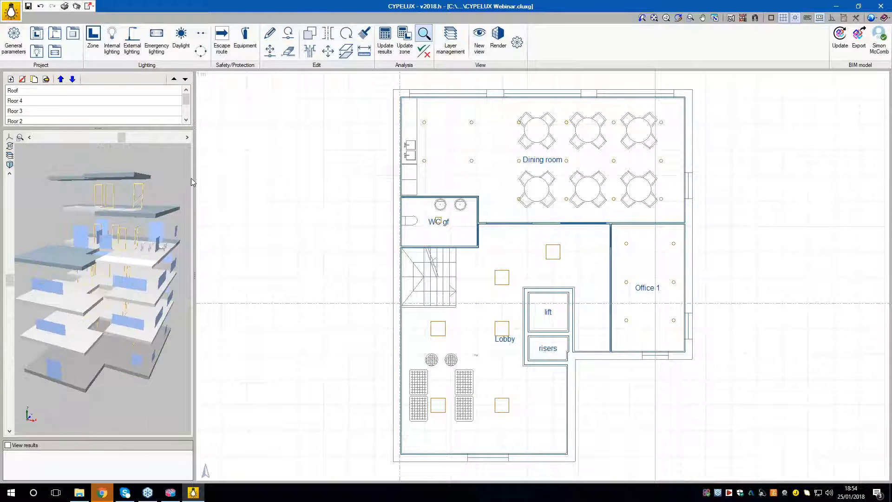
pyautogui.moveTo(194, 181); pyautogui.dragTo(646, 195)
pyautogui.moveTo(80, 199); pyautogui.dragTo(101, 192)
pyautogui.scroll(-1, 186, 227)
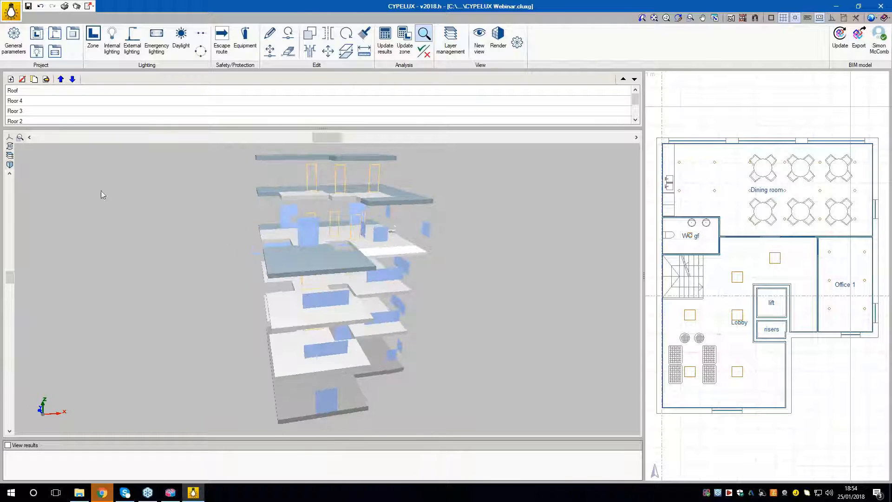
# - Display the roofs and floor slabs of the 3D model as outlines only
pyautogui.click(12, 146)
pyautogui.click(9, 157)
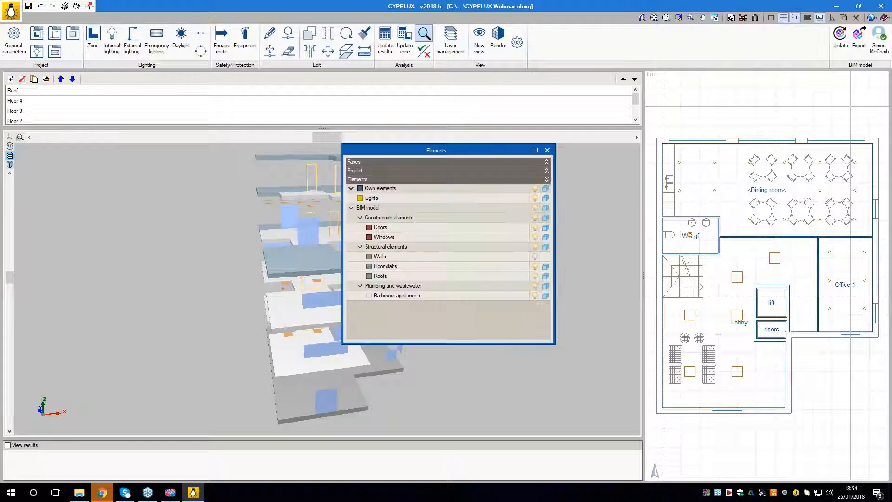
pyautogui.click(546, 277)
pyautogui.click(546, 267)
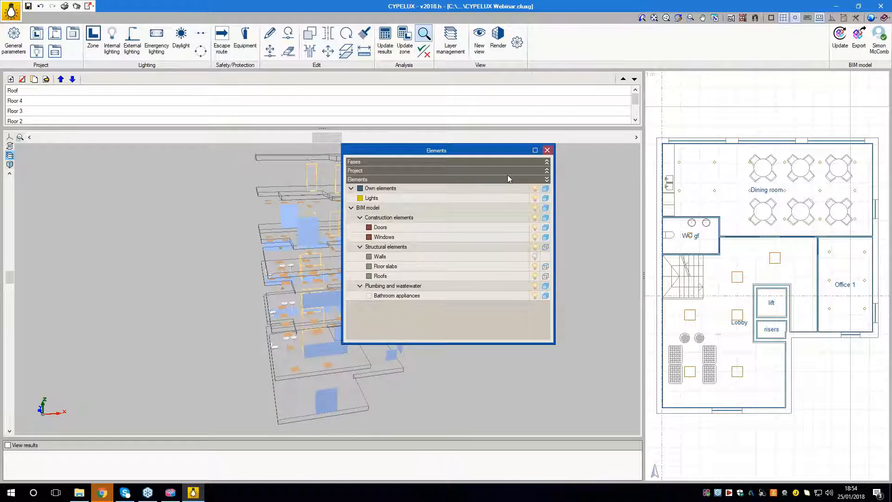
pyautogui.click(547, 150)
# - Inspect the luminaires inside the 3D model from several angles and shrink the 3D view back beside the floor plan
pyautogui.moveTo(353, 232); pyautogui.dragTo(267, 243)
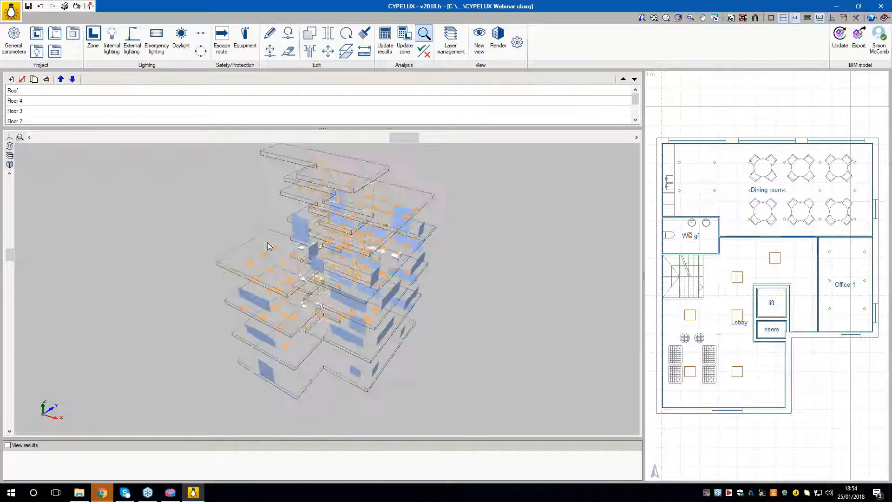
pyautogui.scroll(5, 267, 242)
pyautogui.moveTo(478, 292); pyautogui.dragTo(641, 276)
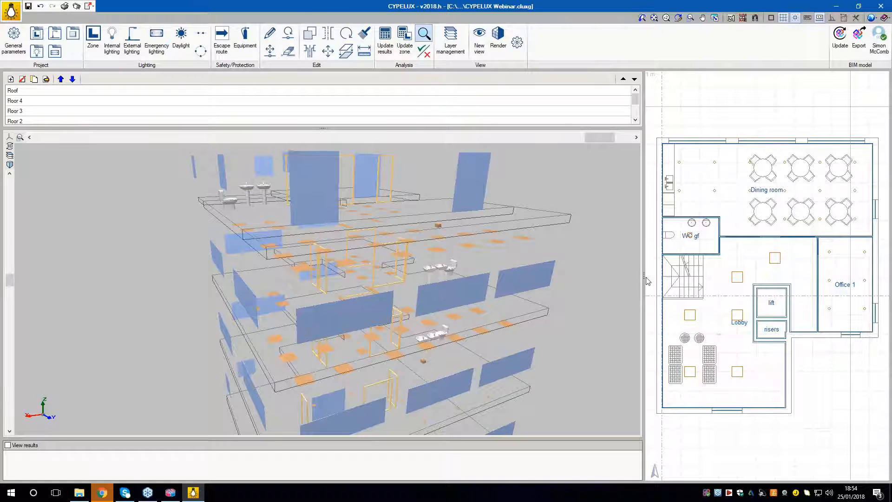
pyautogui.moveTo(282, 275); pyautogui.dragTo(162, 270)
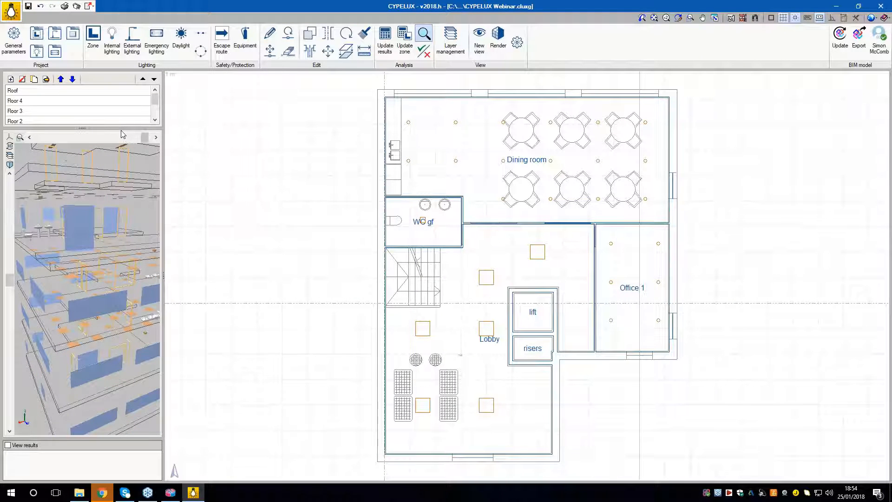
pyautogui.moveTo(119, 213); pyautogui.dragTo(118, 266)
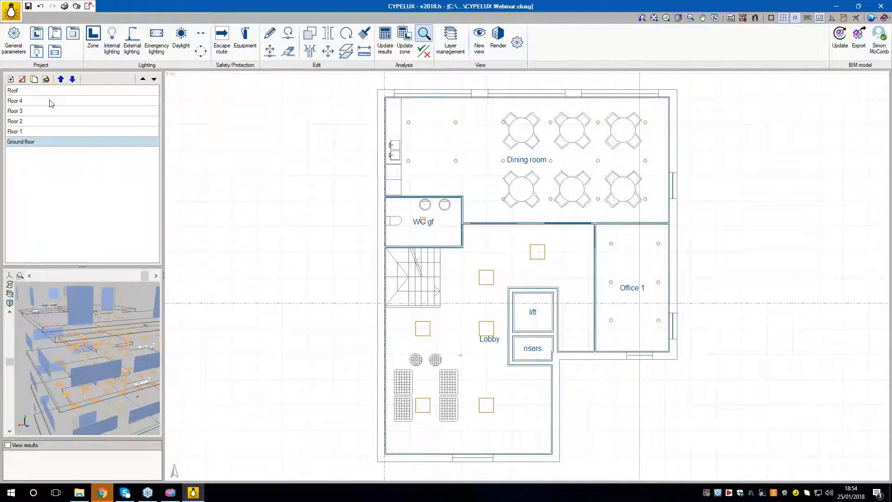
# - On Floor 4, start an escape route 0.5 m wide below the partition in the Technical room, accepting a distance of 0.42 m
pyautogui.click(50, 101)
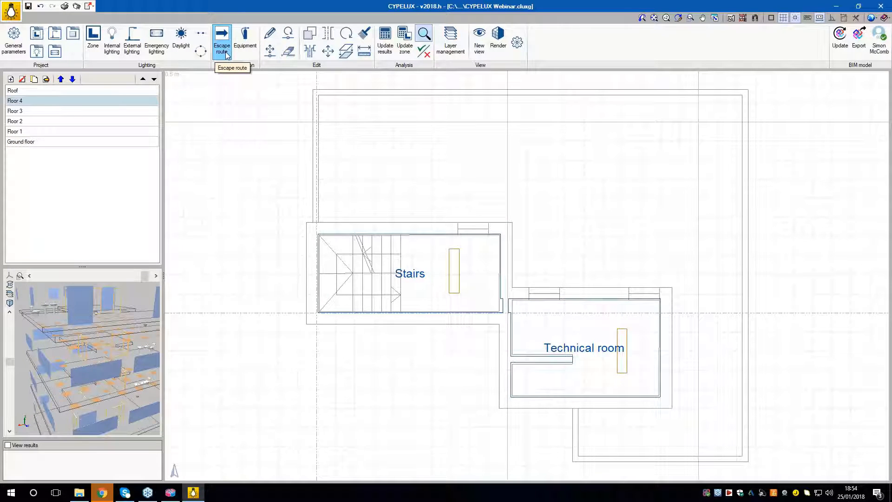
pyautogui.click(50, 113)
pyautogui.click(48, 101)
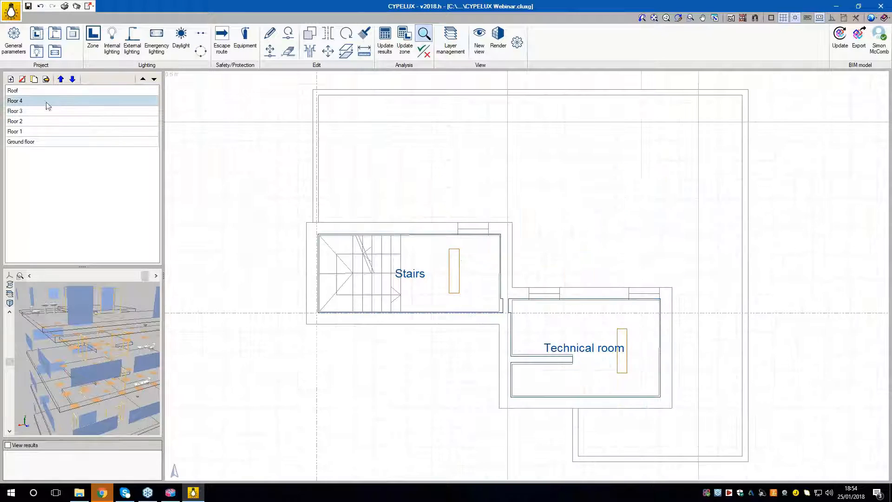
pyautogui.click(222, 42)
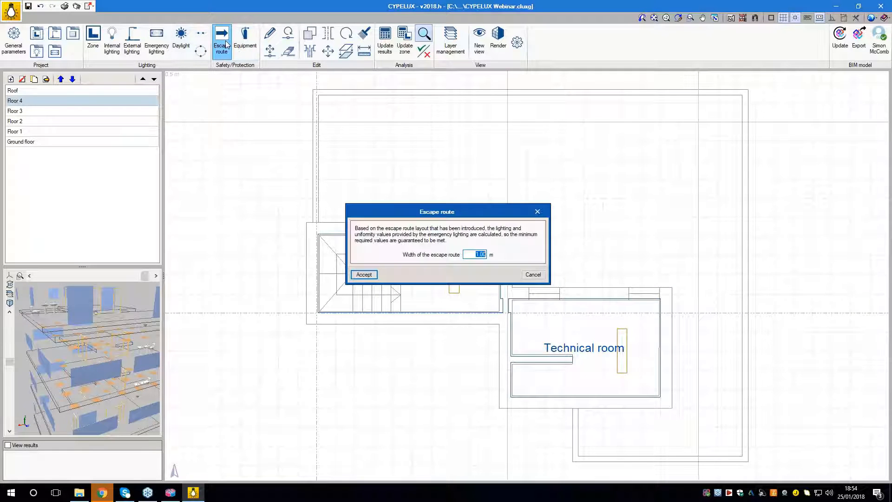
pyautogui.write('.5')
pyautogui.click(364, 274)
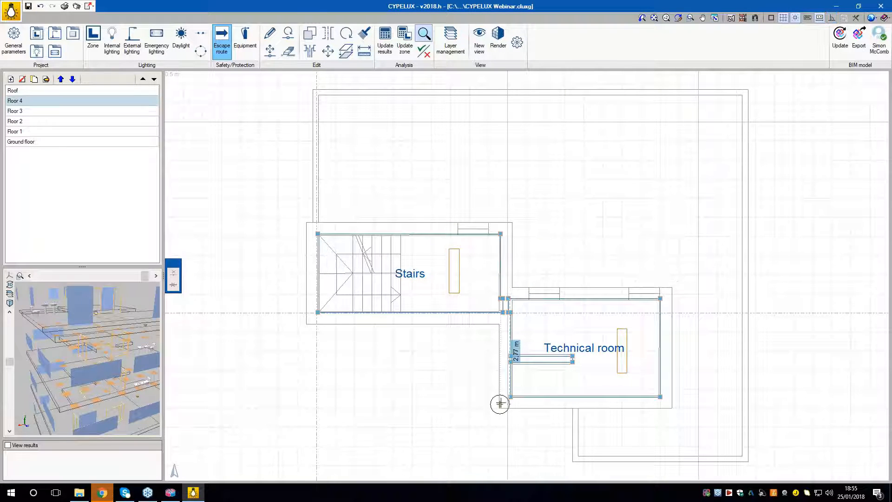
pyautogui.scroll(1, 525, 381)
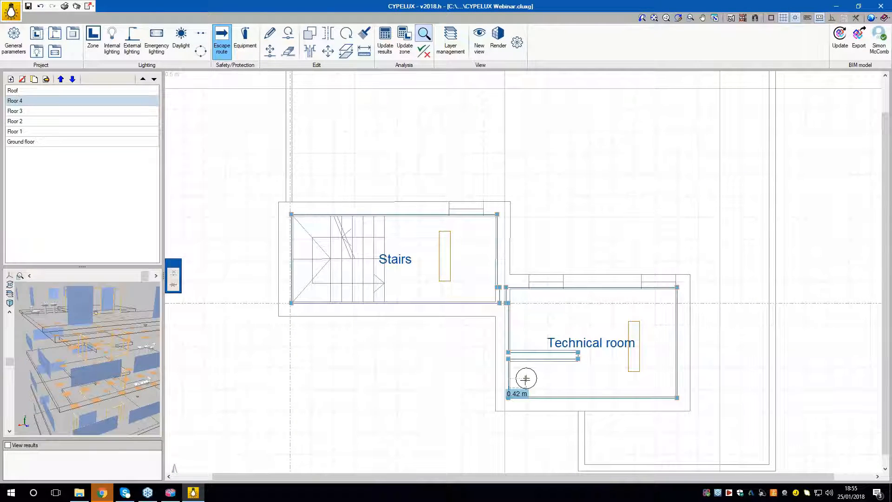
pyautogui.click(526, 378)
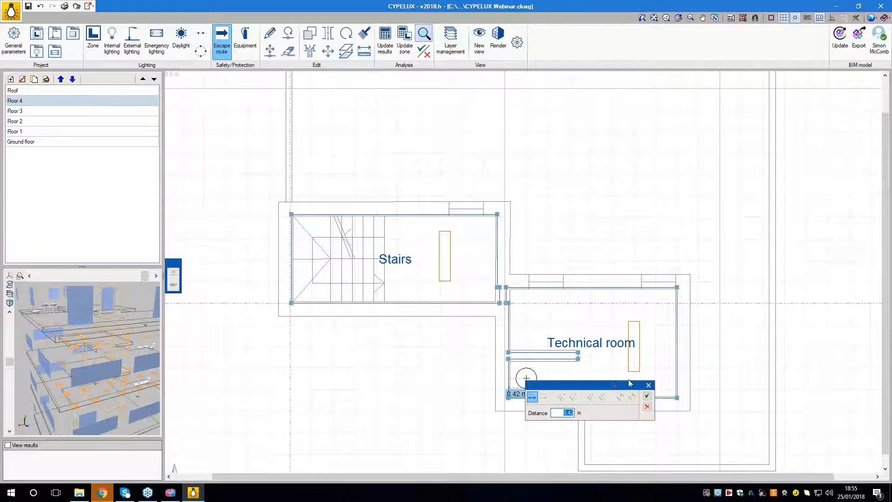
pyautogui.click(647, 396)
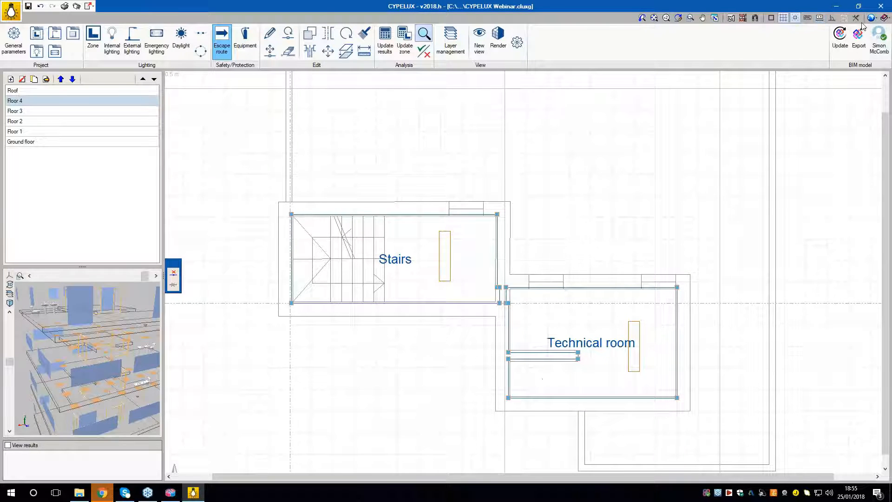
# - Route the escape path orthogonally out of the Technical room, across the open roof area, into Stairs and around the staircase to its last step
pyautogui.click(832, 18)
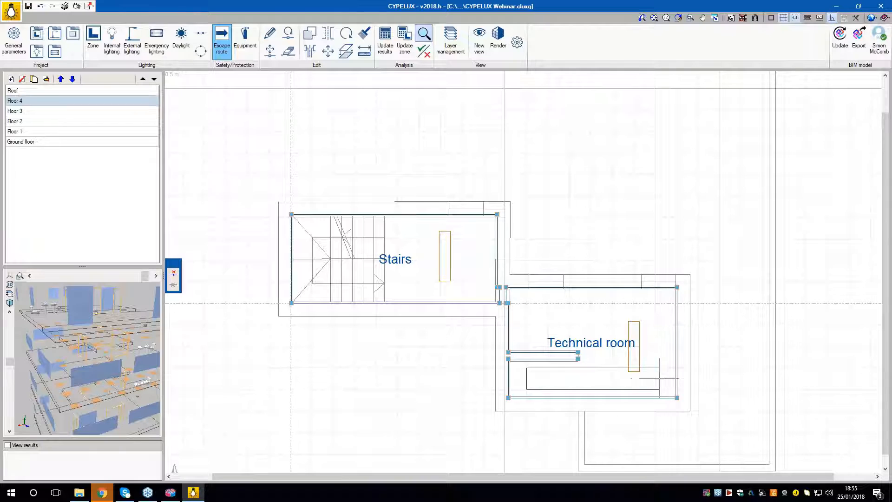
pyautogui.click(659, 349)
pyautogui.click(661, 152)
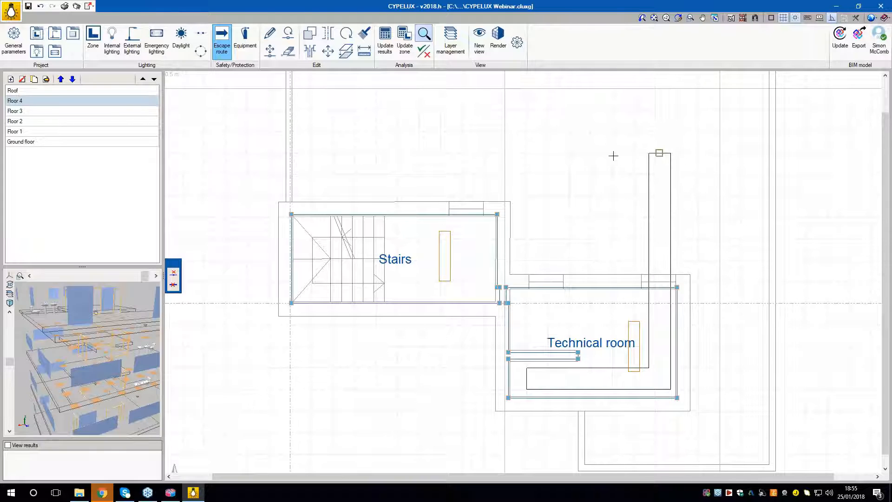
pyautogui.click(466, 153)
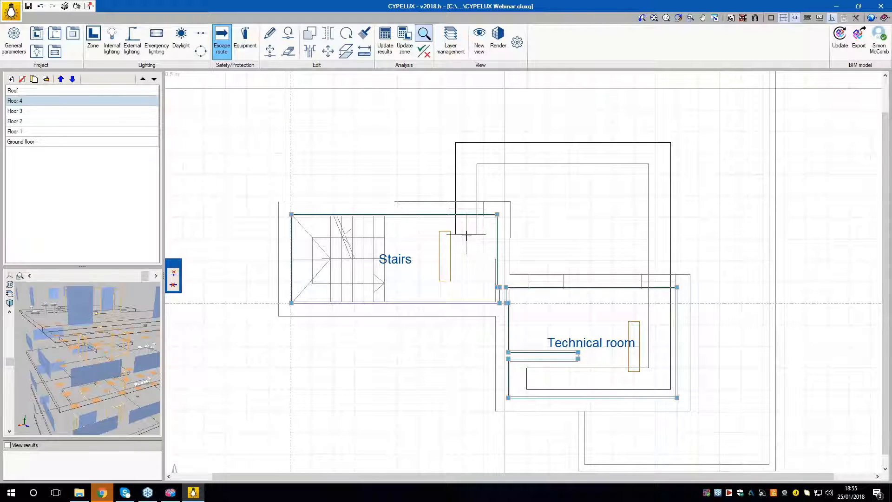
pyautogui.click(466, 235)
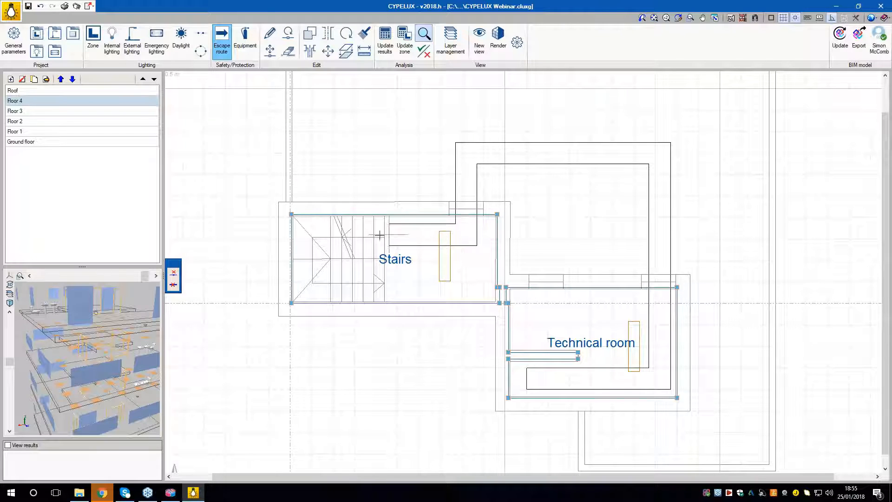
pyautogui.click(311, 235)
pyautogui.click(312, 282)
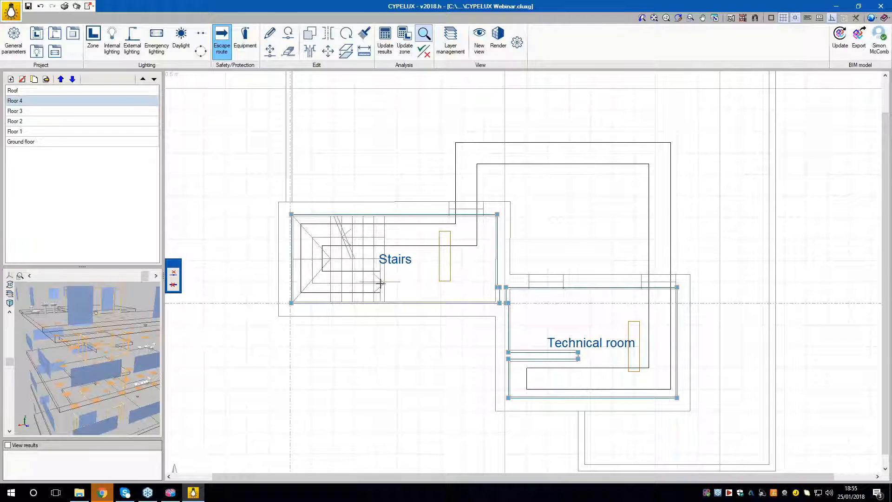
pyautogui.click(384, 282)
pyautogui.rightClick(384, 282)
pyautogui.rightClick(384, 363)
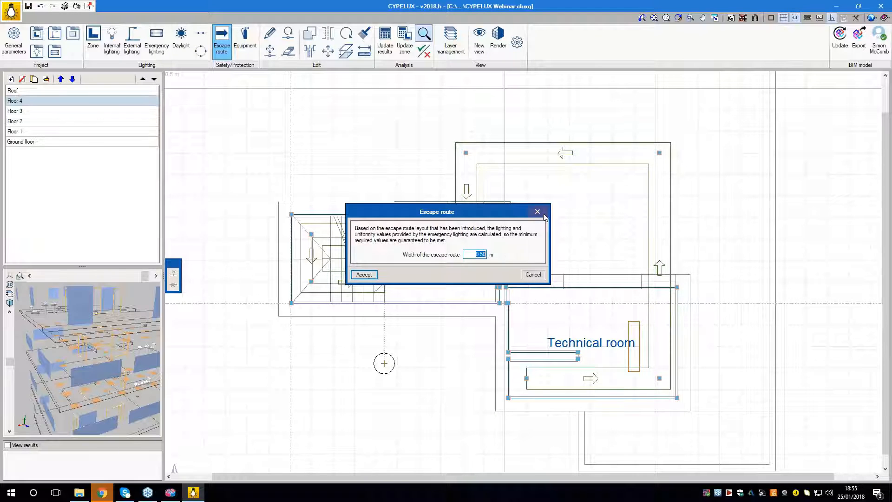
pyautogui.press('Return')
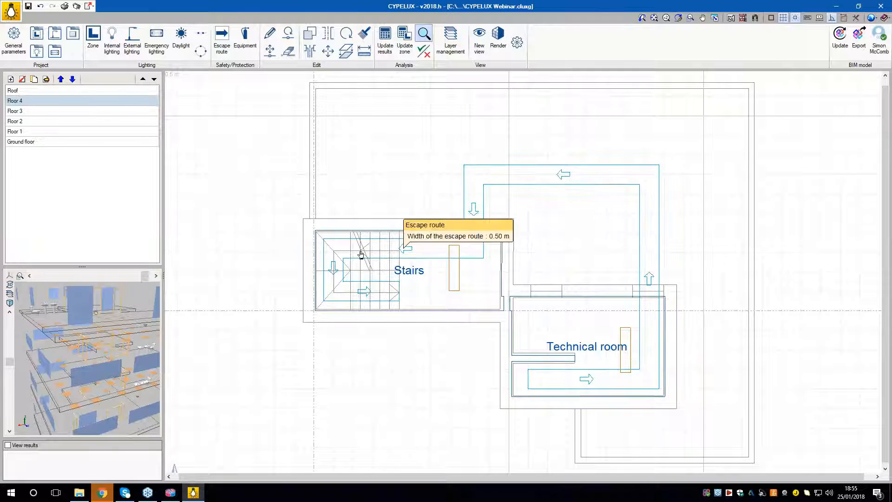
# - On Floor 3, draw a 0.50 m wide escape route from beside WC 3f along Corridor 3 and around the staircase
pyautogui.click(81, 111)
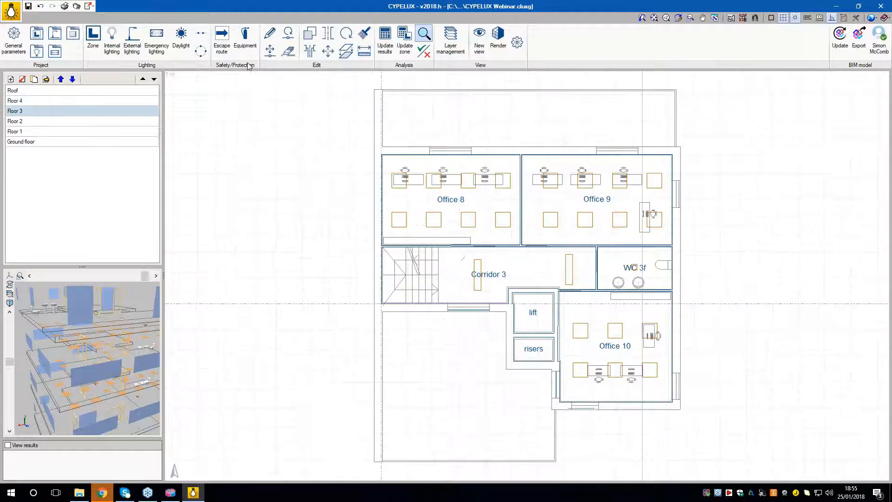
pyautogui.click(221, 39)
pyautogui.click(364, 275)
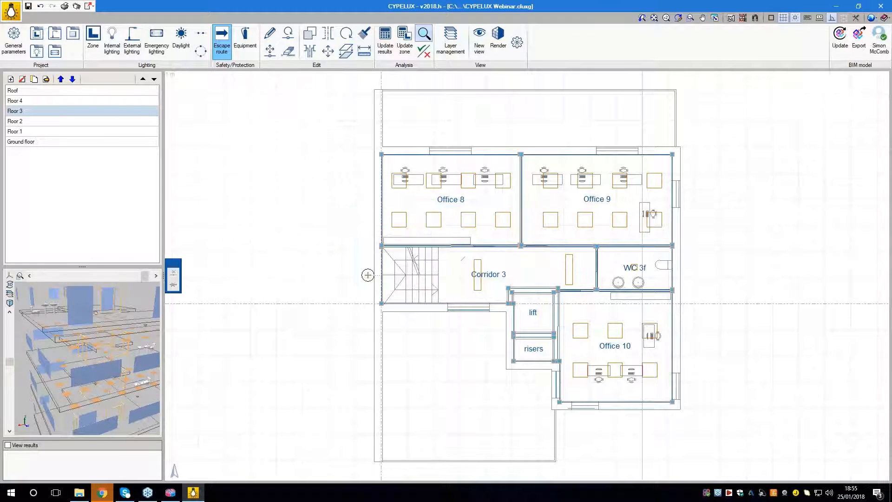
pyautogui.scroll(3, 539, 276)
pyautogui.click(628, 248)
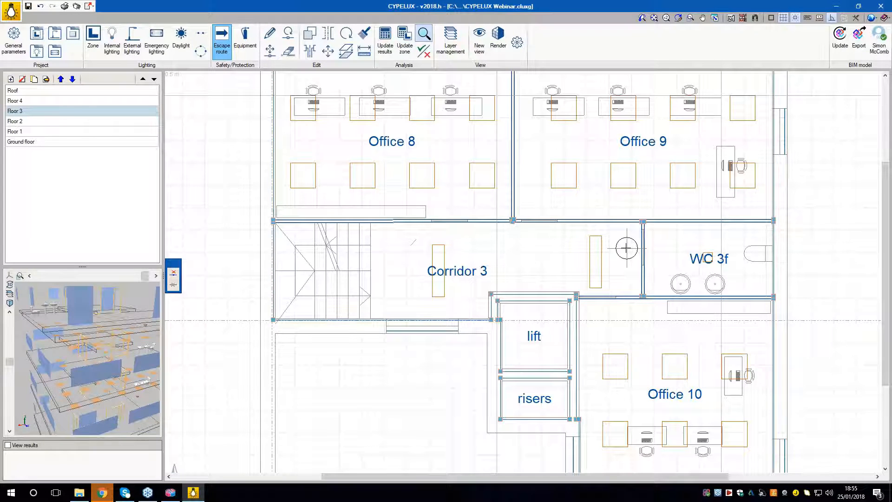
pyautogui.click(295, 247)
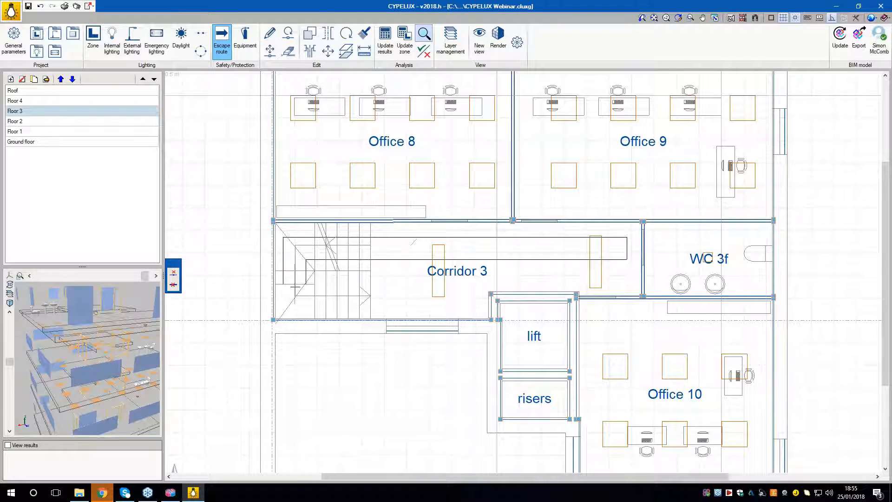
pyautogui.click(294, 294)
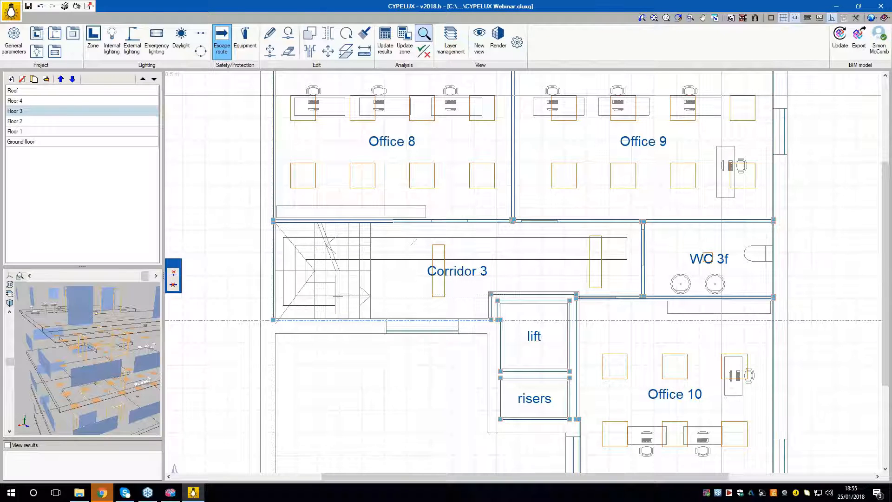
pyautogui.click(370, 294)
pyautogui.rightClick(397, 387)
pyautogui.rightClick(397, 388)
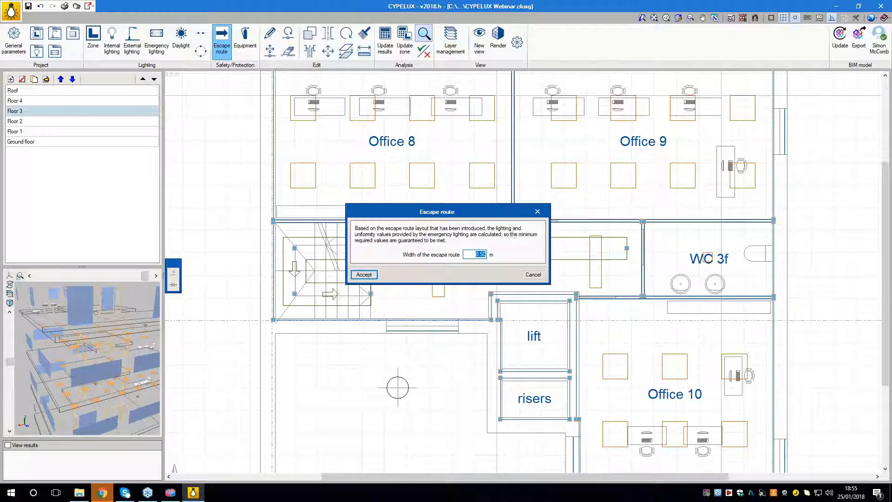
# - On Floor 2, draw a 0.50 m wide escape route along Corridor 2 and around the staircase to its last step
pyautogui.click(538, 212)
pyautogui.scroll(-1, 470, 327)
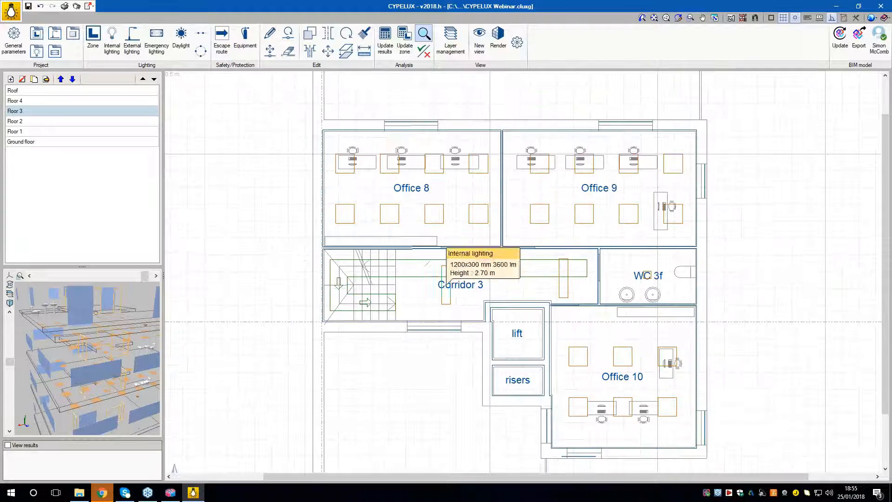
pyautogui.click(72, 121)
pyautogui.click(222, 40)
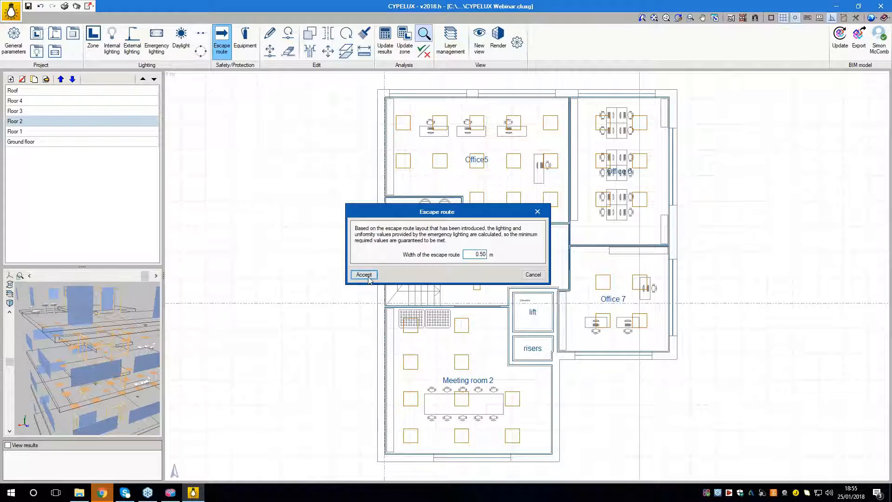
pyautogui.click(364, 274)
pyautogui.scroll(2, 395, 276)
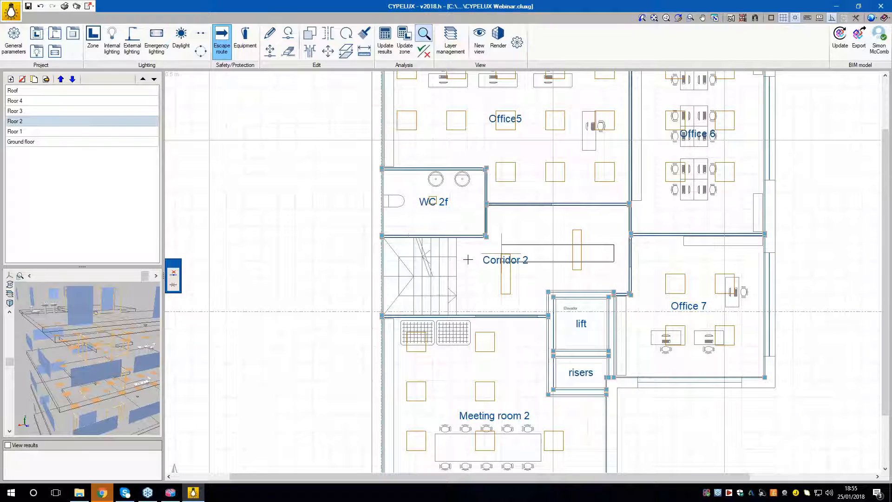
pyautogui.click(398, 254)
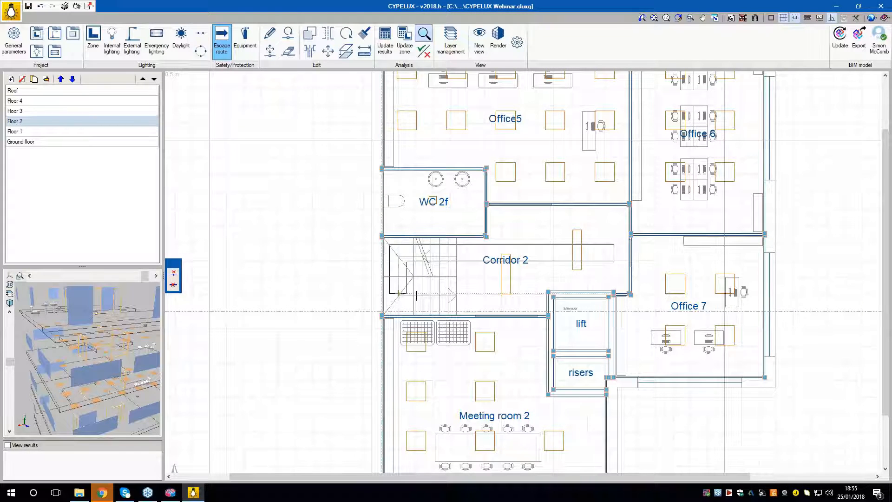
pyautogui.click(416, 296)
pyautogui.click(456, 294)
pyautogui.rightClick(448, 310)
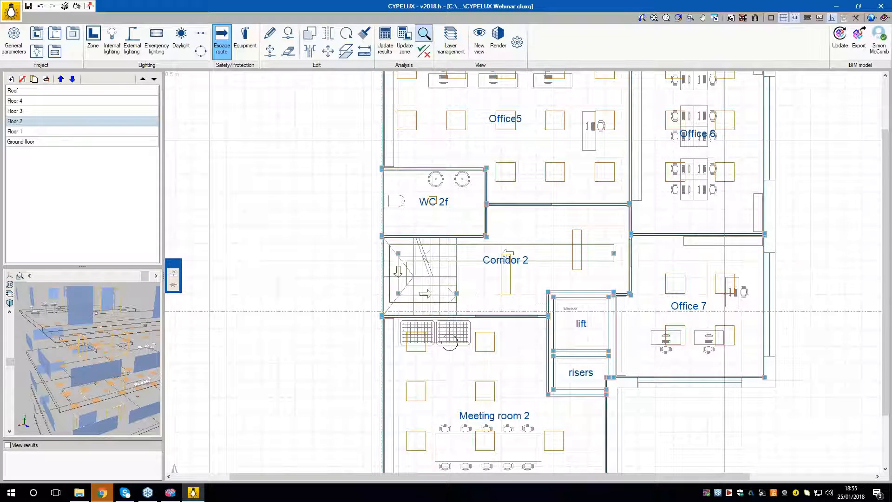
pyautogui.rightClick(325, 336)
pyautogui.click(537, 211)
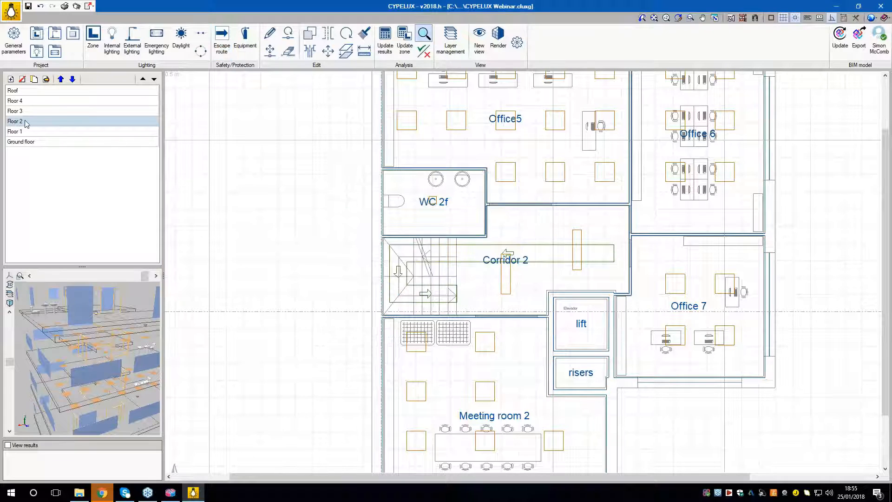
# - Copy only the escape route from Floor 2 to Floor 1, leaving out internal lighting, and check it on Floor 1
pyautogui.click(347, 52)
pyautogui.moveTo(432, 201); pyautogui.dragTo(271, 163)
pyautogui.click(282, 179)
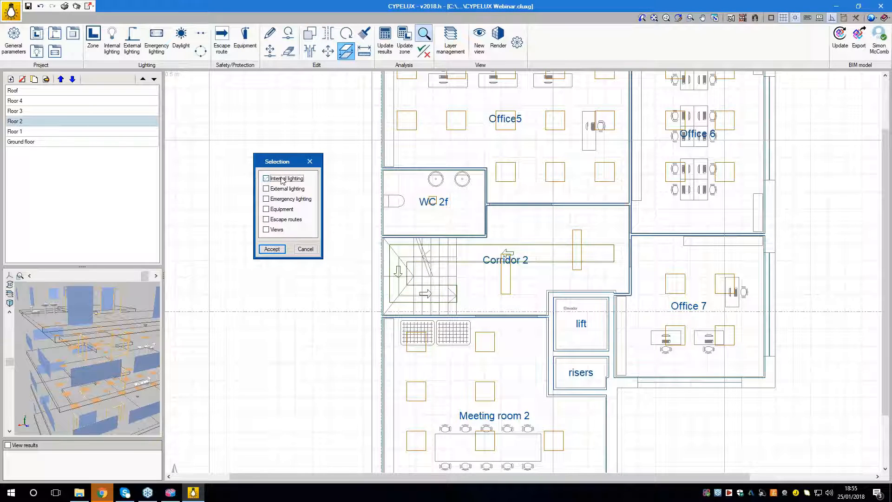
pyautogui.click(286, 221)
pyautogui.click(279, 248)
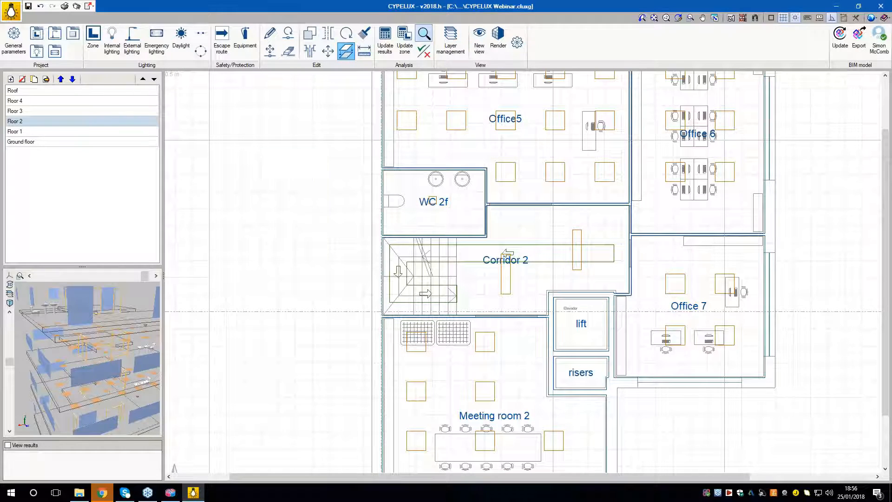
pyautogui.click(296, 165)
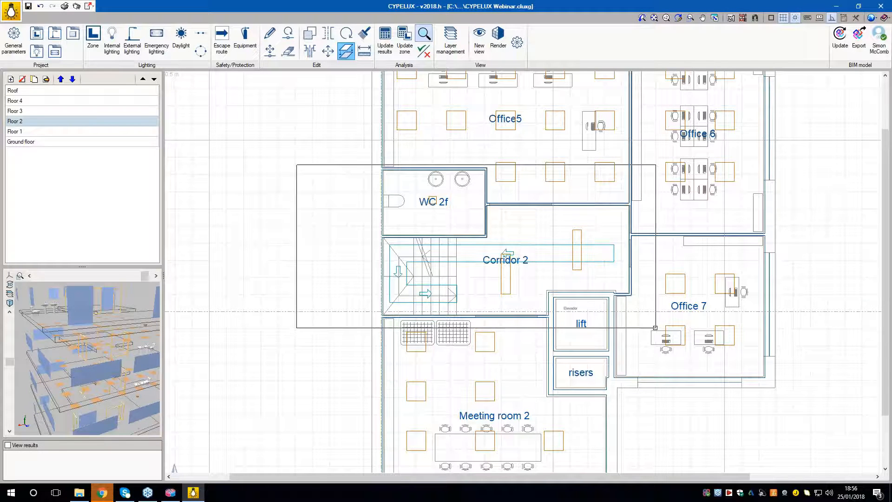
pyautogui.click(655, 327)
pyautogui.rightClick(526, 319)
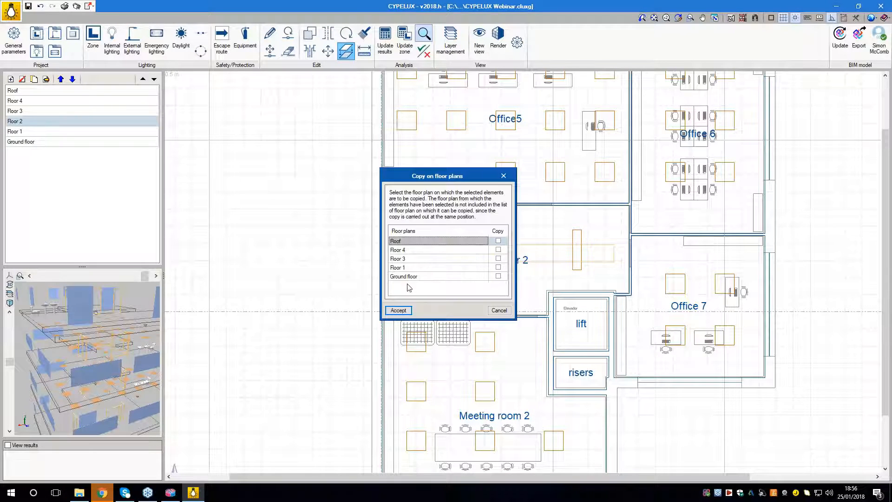
pyautogui.click(499, 268)
pyautogui.click(398, 310)
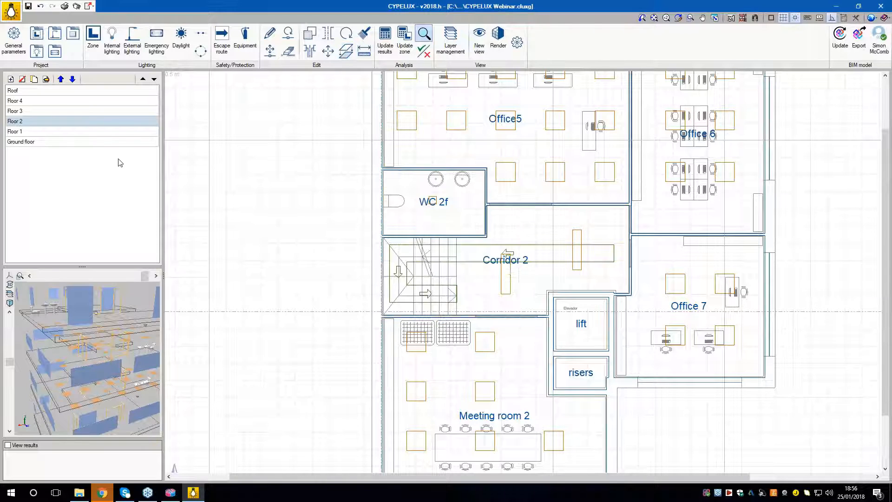
pyautogui.click(106, 132)
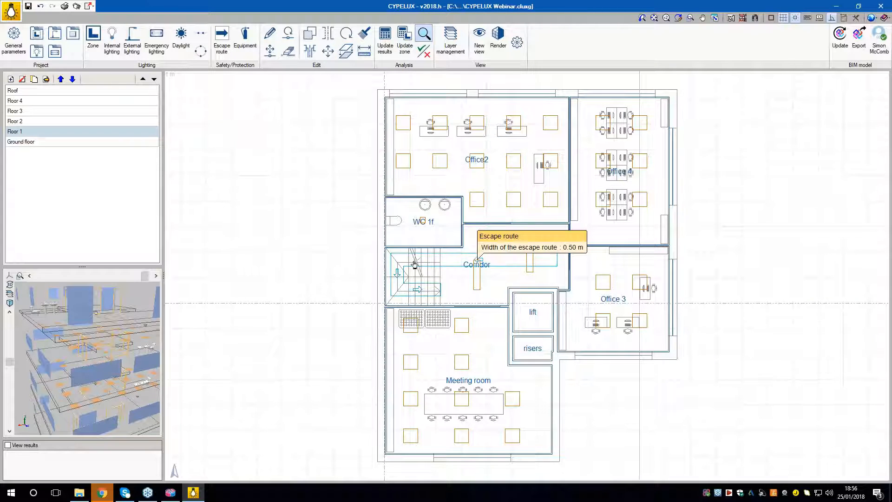
# - On the Ground floor, draw a 0.50 m wide escape route around the staircase beside WC gf
pyautogui.click(85, 142)
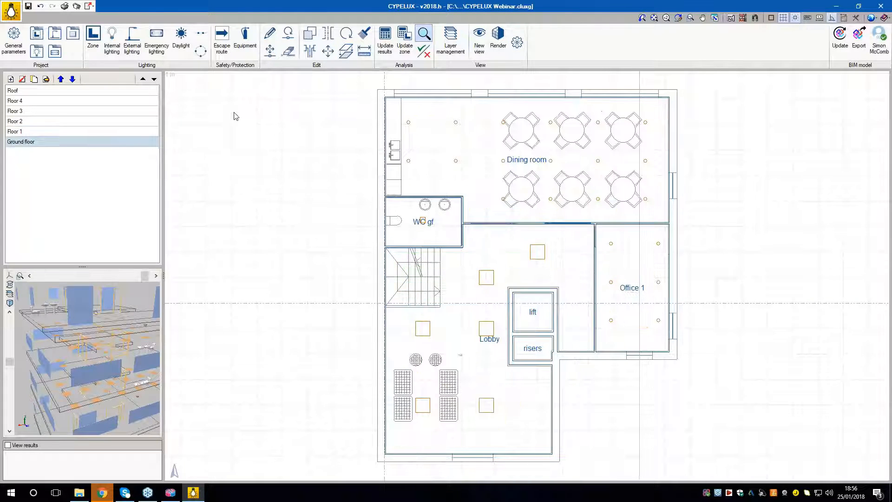
pyautogui.click(222, 40)
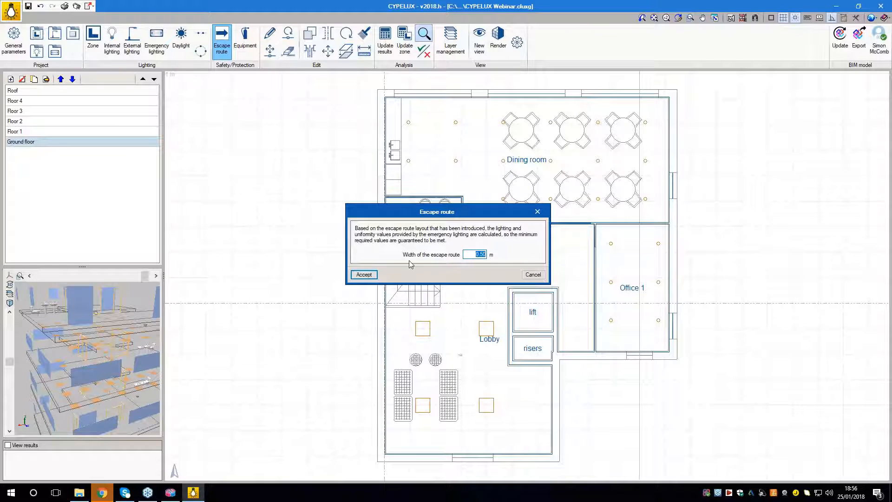
pyautogui.click(364, 274)
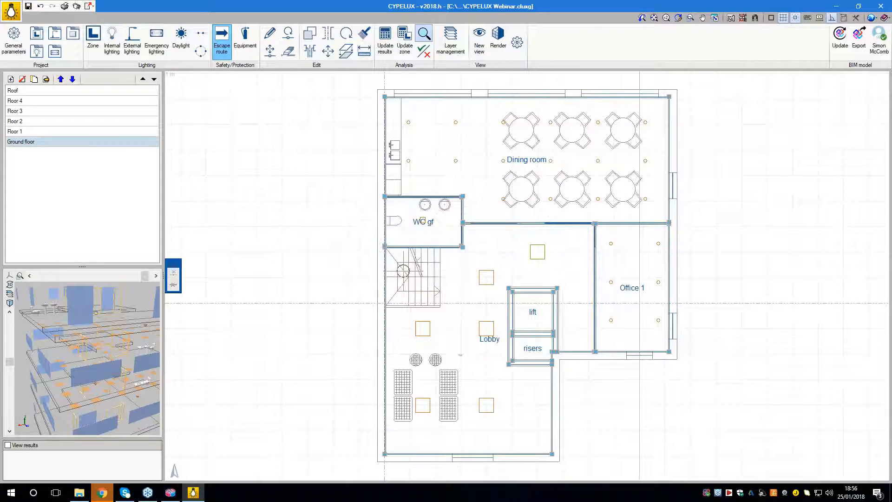
pyautogui.scroll(2, 442, 271)
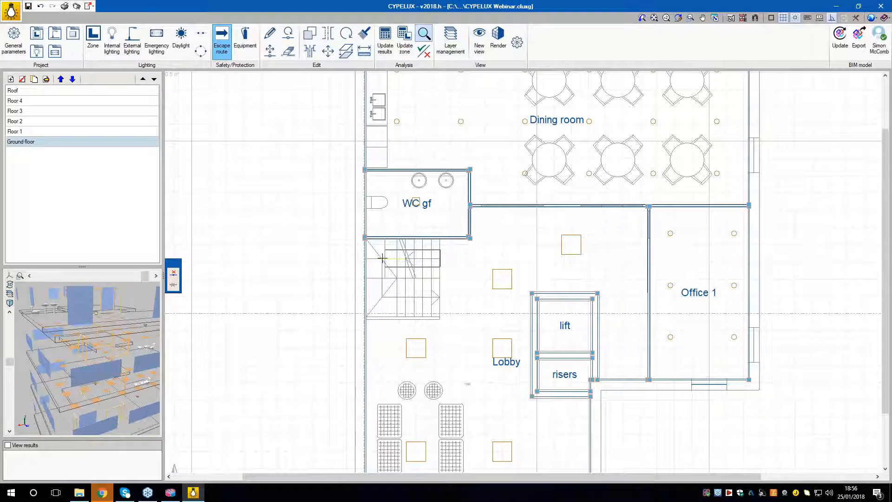
pyautogui.click(391, 298)
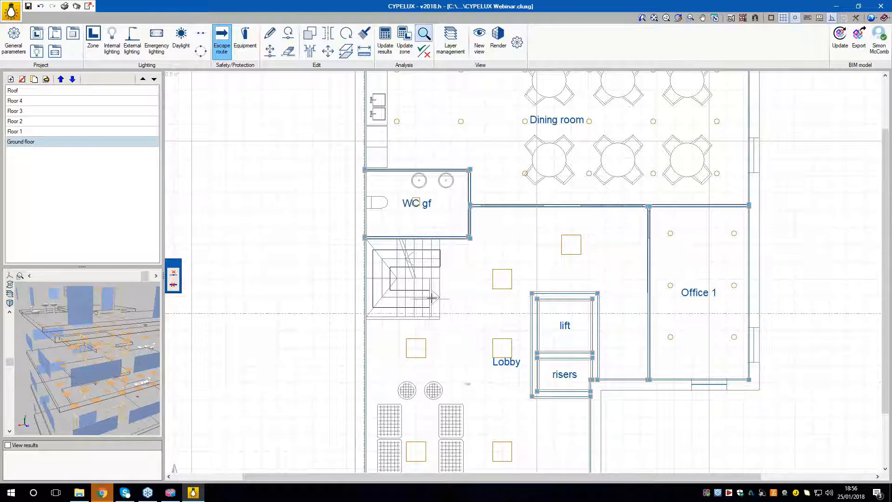
pyautogui.click(440, 298)
pyautogui.rightClick(440, 298)
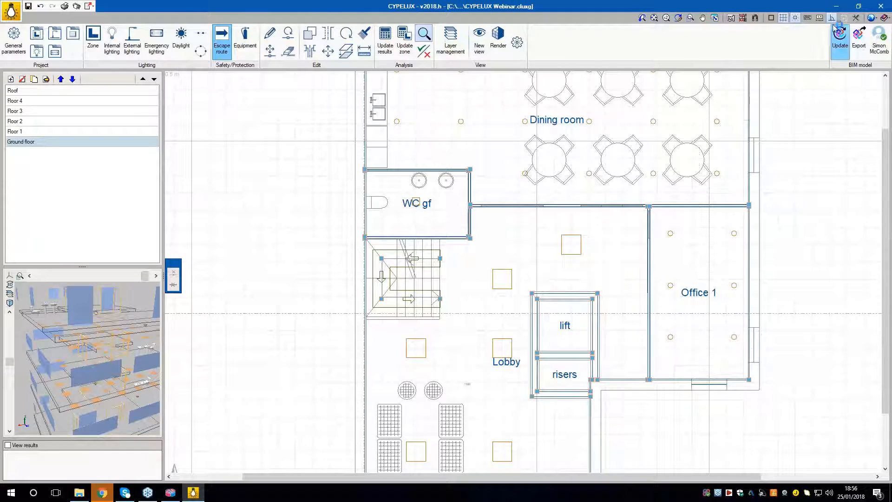
# - Draw an escape route from the foot of the stairs down through the Lobby and out past the exterior wall
pyautogui.scroll(-1, 405, 326)
pyautogui.moveTo(409, 326); pyautogui.dragTo(406, 292, button='middle')
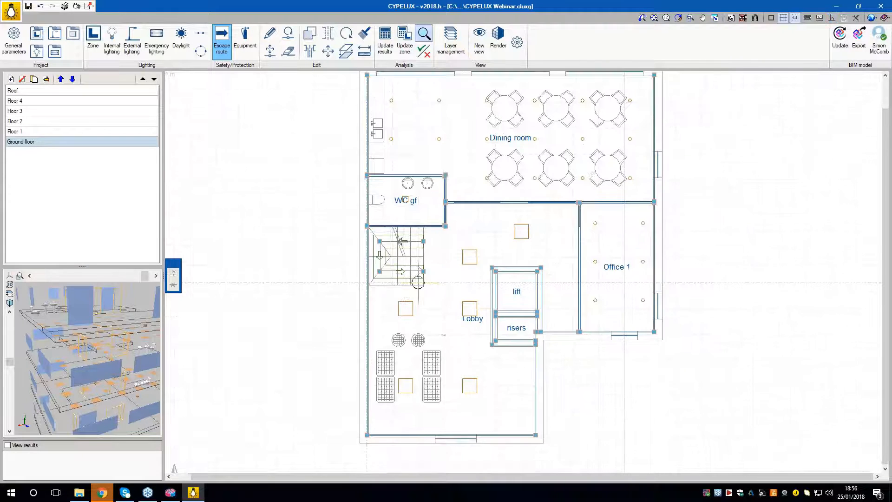
pyautogui.click(424, 271)
pyautogui.click(440, 294)
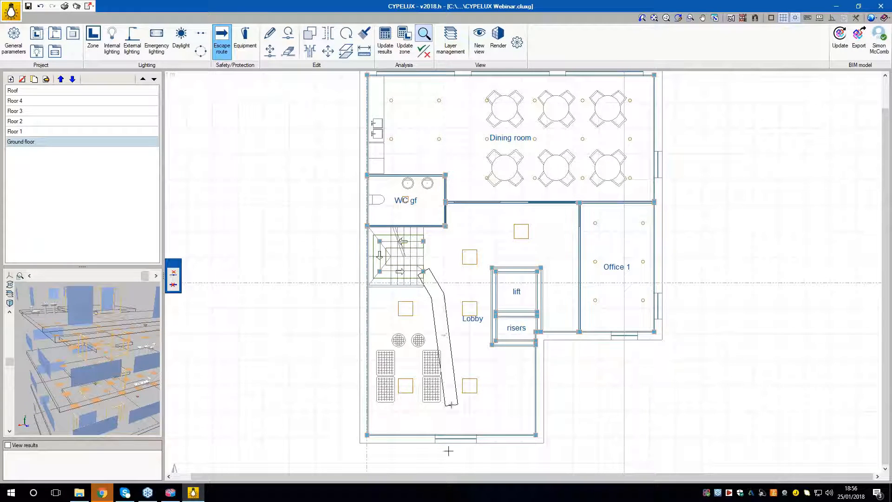
pyautogui.scroll(-1, 458, 458)
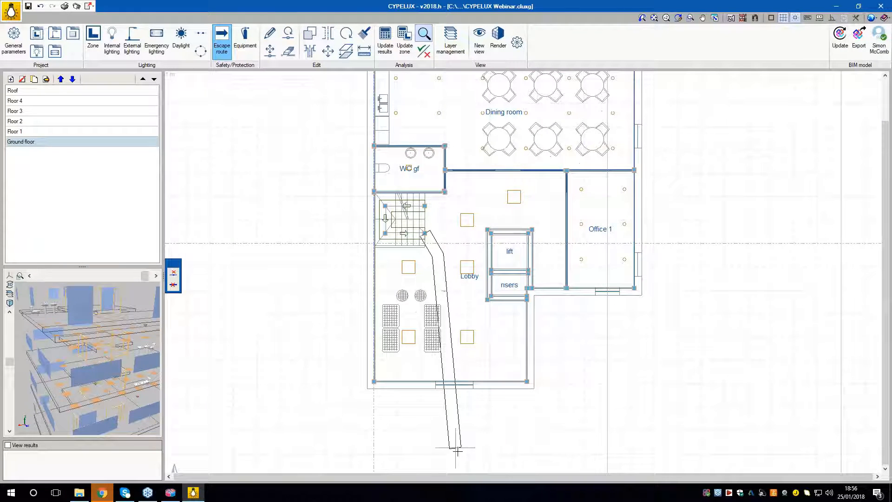
pyautogui.rightClick(490, 420)
# - Add an escape route from the Dining room to the bend in the Lobby route, and another from Office 1 to the Dining room route
pyautogui.scroll(7, 425, 158)
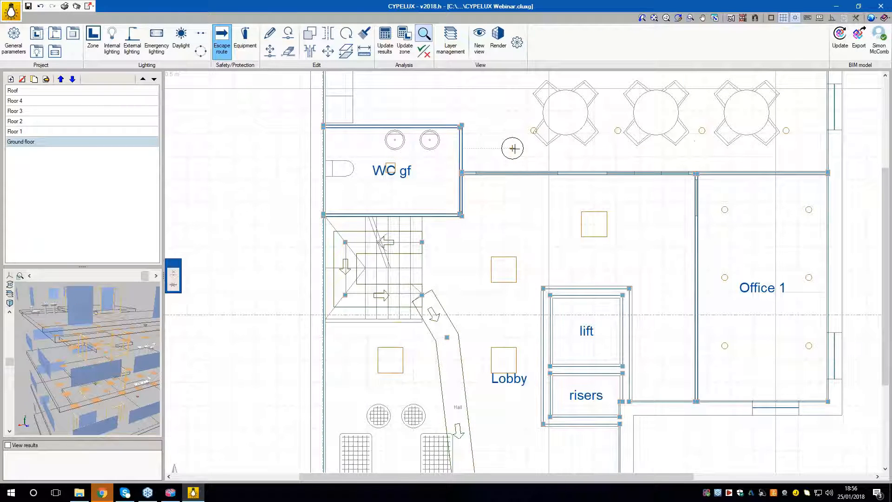
pyautogui.click(447, 337)
pyautogui.rightClick(447, 337)
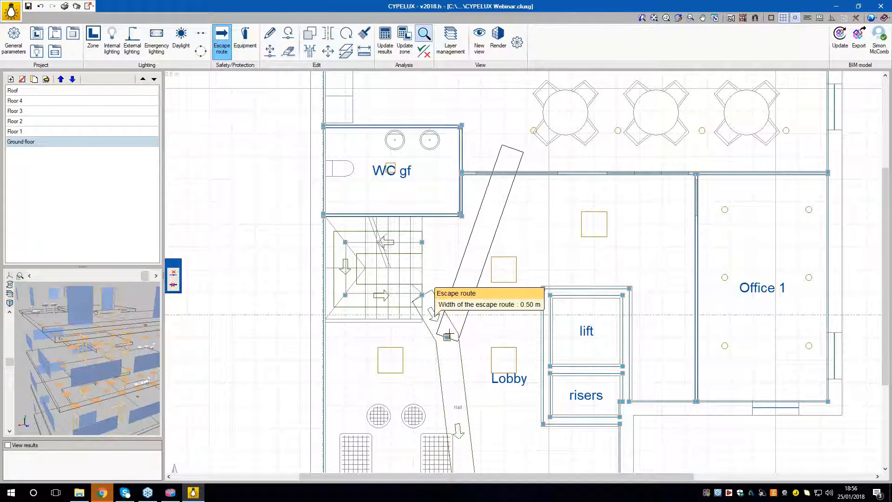
pyautogui.click(714, 195)
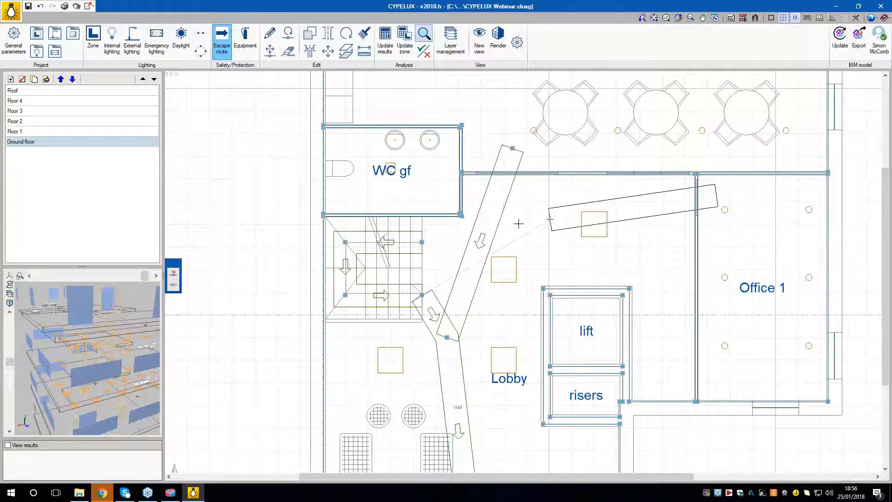
pyautogui.click(485, 229)
pyautogui.rightClick(485, 229)
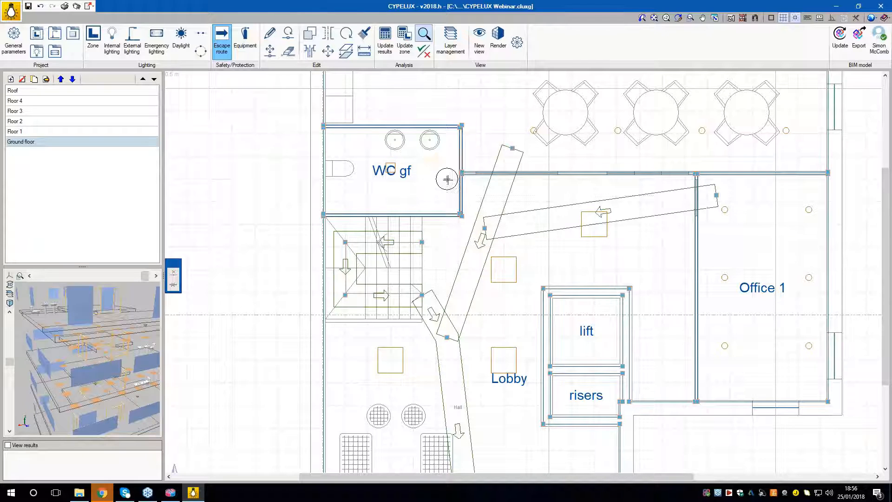
# - Add a short escape route from WC gf to the Dining room route and finish drawing escape routes
pyautogui.click(482, 214)
pyautogui.rightClick(597, 180)
pyautogui.scroll(-4, 502, 356)
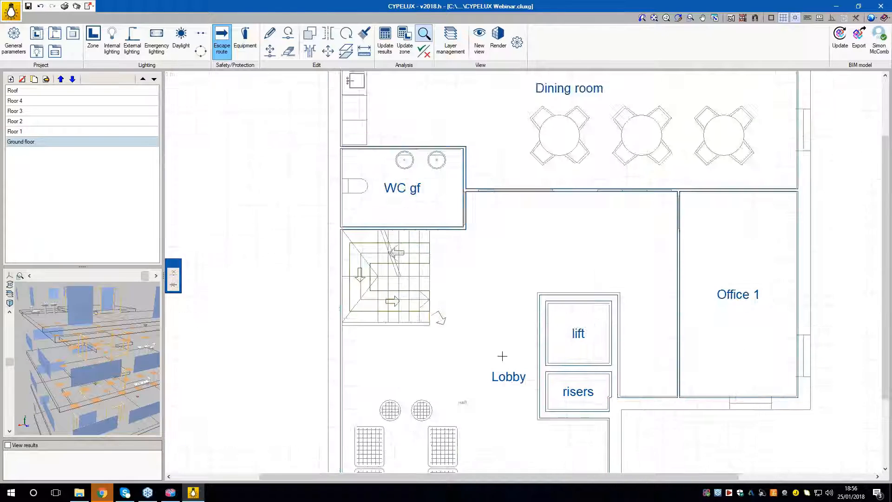
pyautogui.moveTo(564, 288); pyautogui.dragTo(546, 223, button='middle')
pyautogui.rightClick(657, 348)
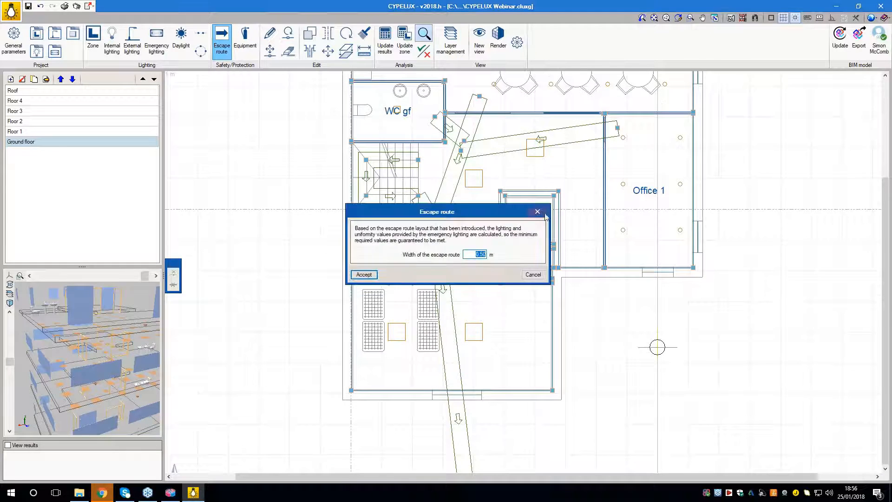
pyautogui.click(539, 212)
pyautogui.scroll(-1, 346, 211)
pyautogui.moveTo(331, 206); pyautogui.dragTo(329, 257, button='middle')
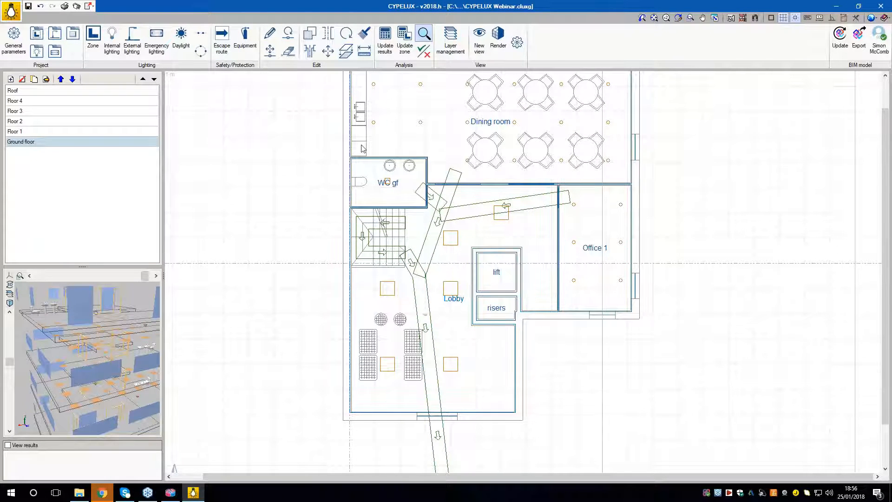
# - Add an emergency lighting type to the project from the predefined Normal luminaire with 100 Lumens
pyautogui.click(160, 47)
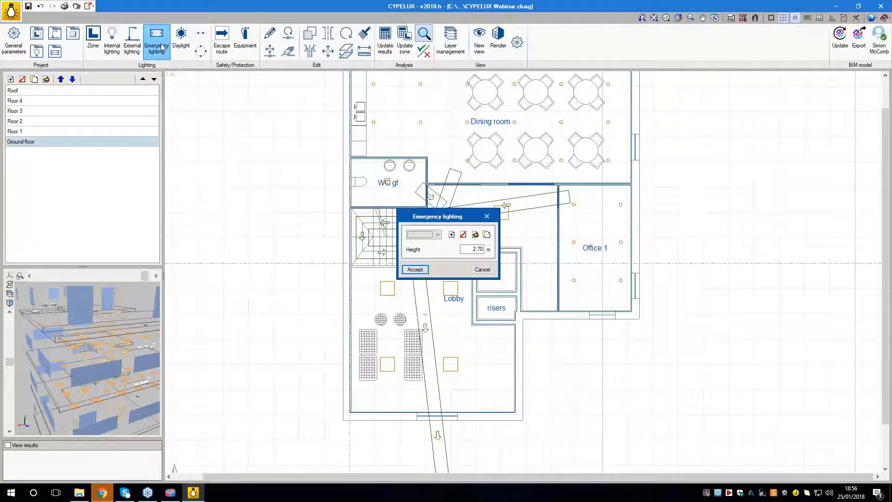
pyautogui.click(488, 217)
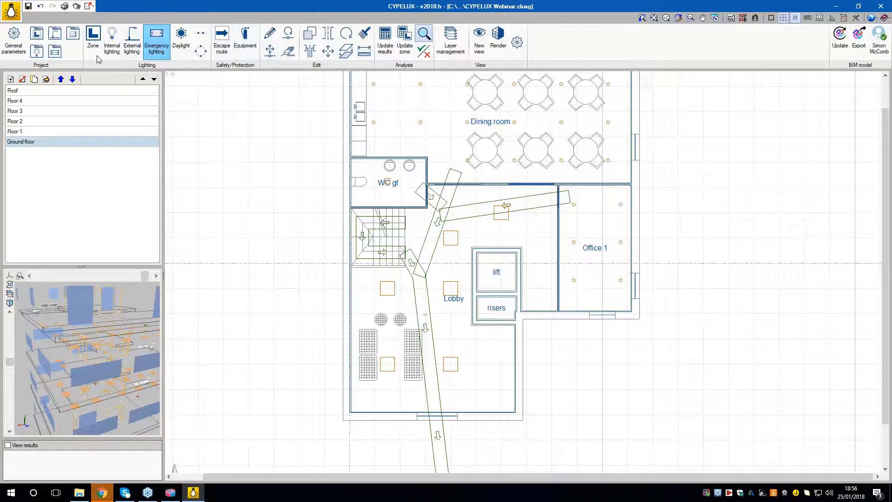
pyautogui.click(59, 55)
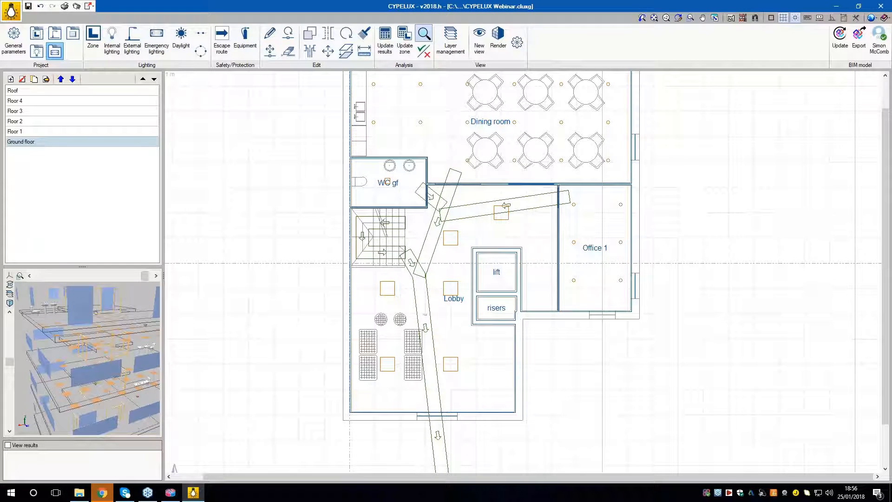
pyautogui.click(360, 195)
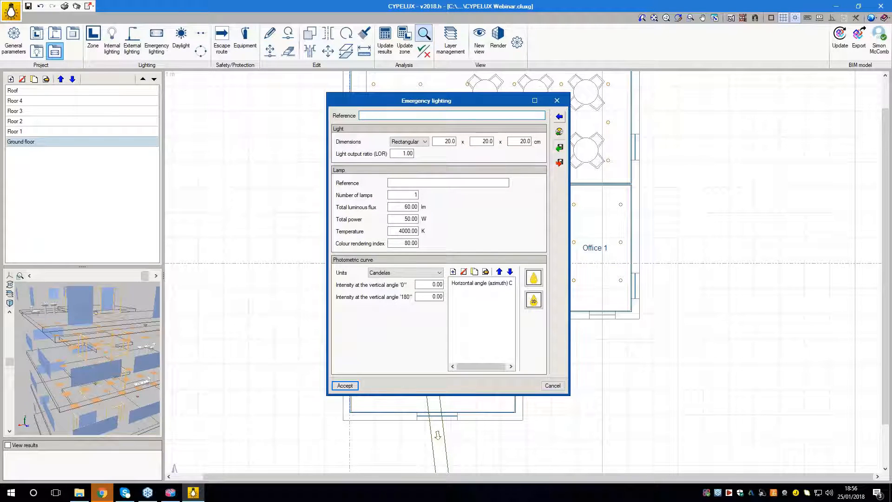
pyautogui.click(560, 121)
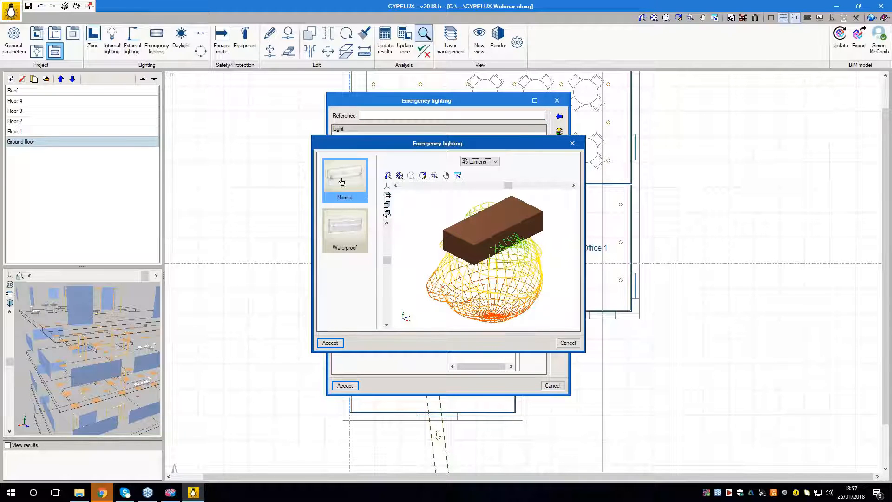
pyautogui.click(480, 161)
pyautogui.click(477, 172)
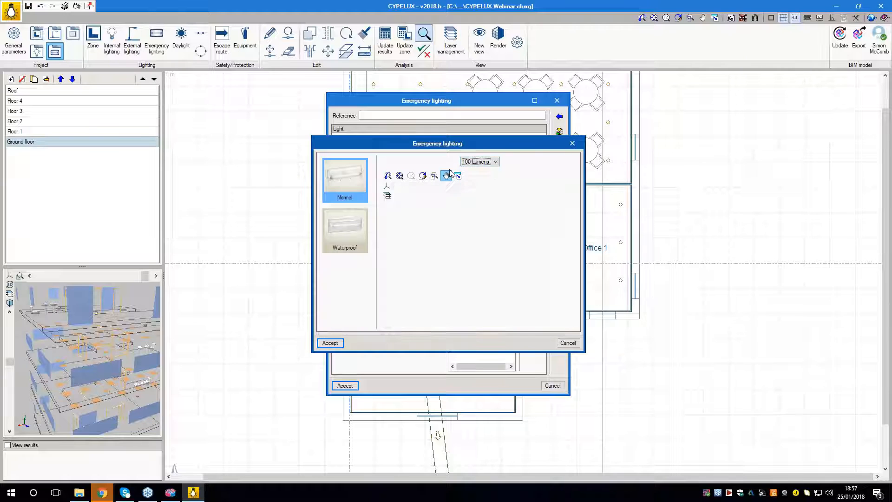
pyautogui.click(336, 343)
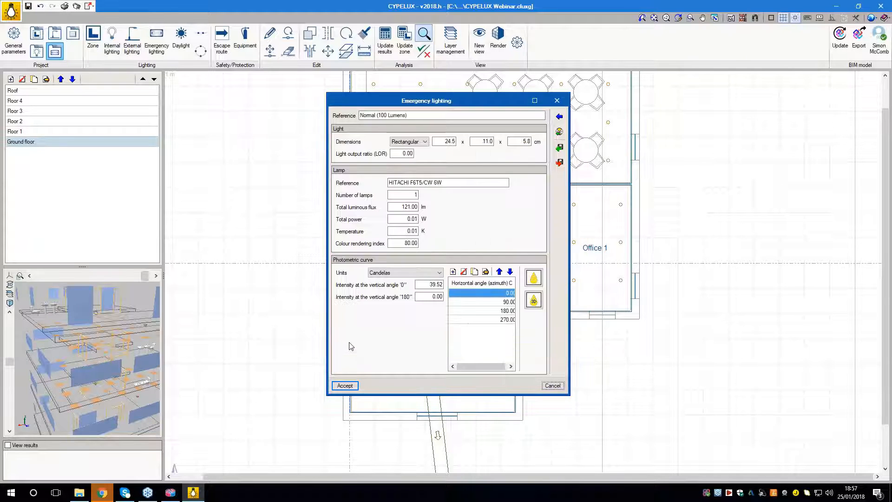
pyautogui.click(345, 385)
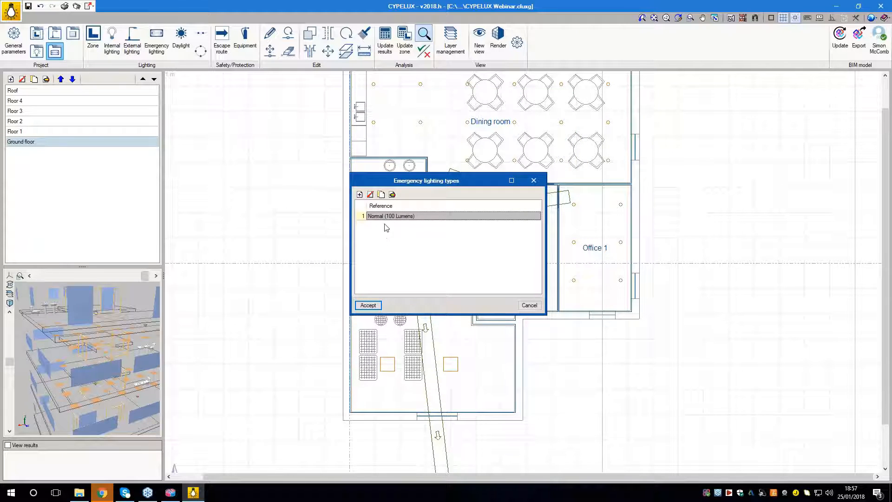
pyautogui.click(377, 306)
# - Place two Normal (100 Lumens) emergency luminaires at 2.70 m height on the Office 1 escape route, one inside Office 1 and one in the Lobby
pyautogui.scroll(1, 458, 328)
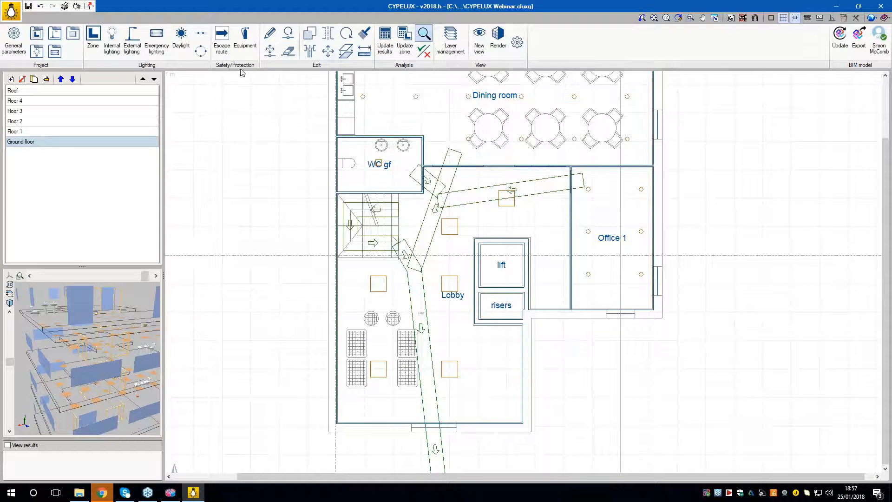
pyautogui.click(157, 42)
pyautogui.click(401, 270)
pyautogui.scroll(2, 428, 205)
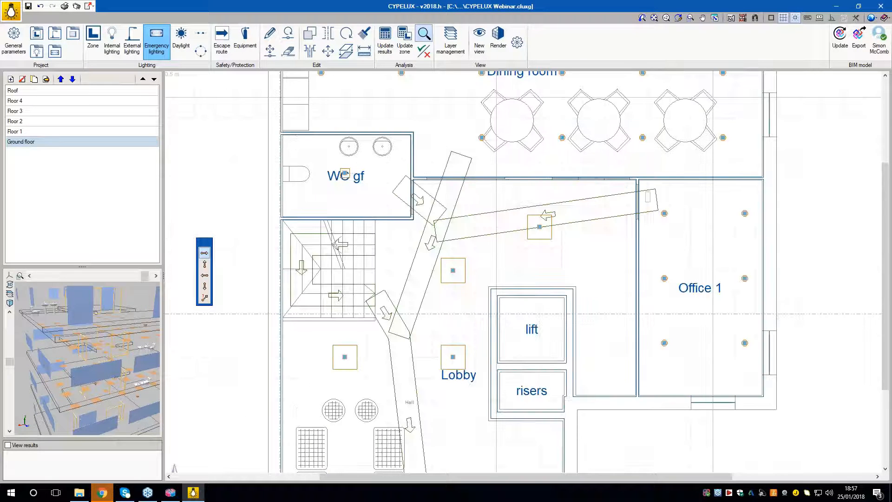
pyautogui.moveTo(648, 196); pyautogui.dragTo(615, 218, button='middle')
pyautogui.scroll(1, 614, 225)
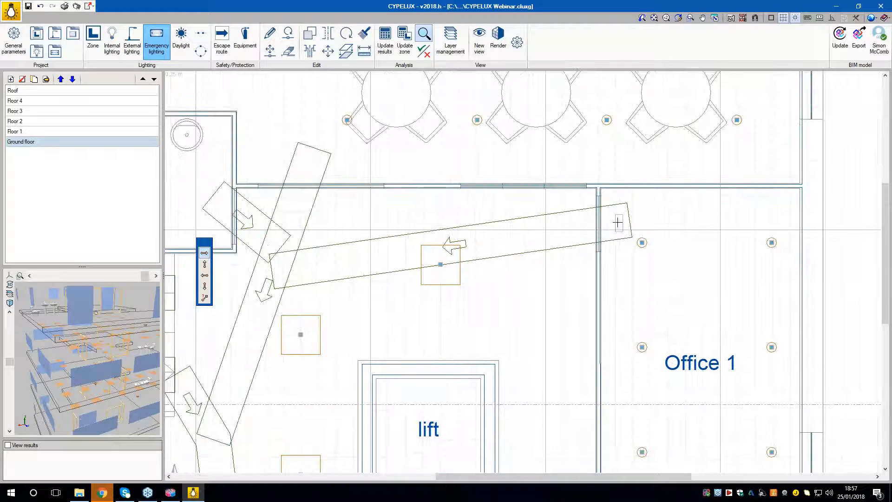
pyautogui.click(620, 222)
pyautogui.click(631, 220)
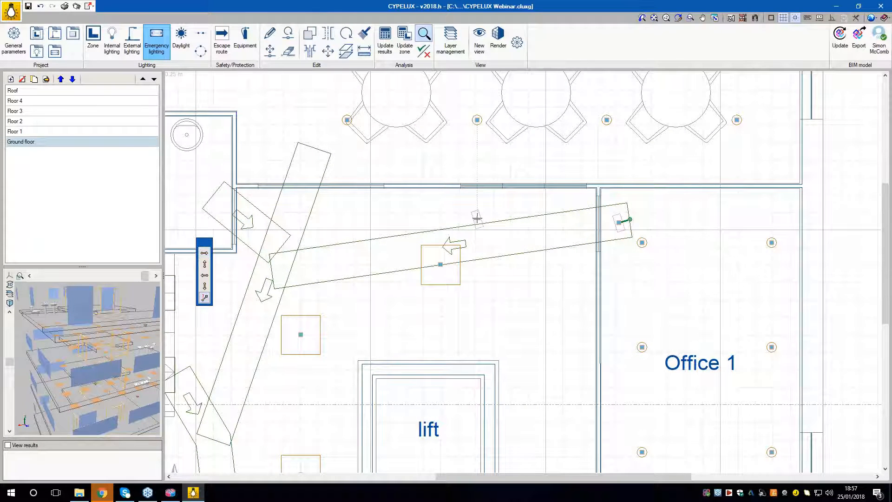
pyautogui.moveTo(477, 216); pyautogui.dragTo(550, 225, button='middle')
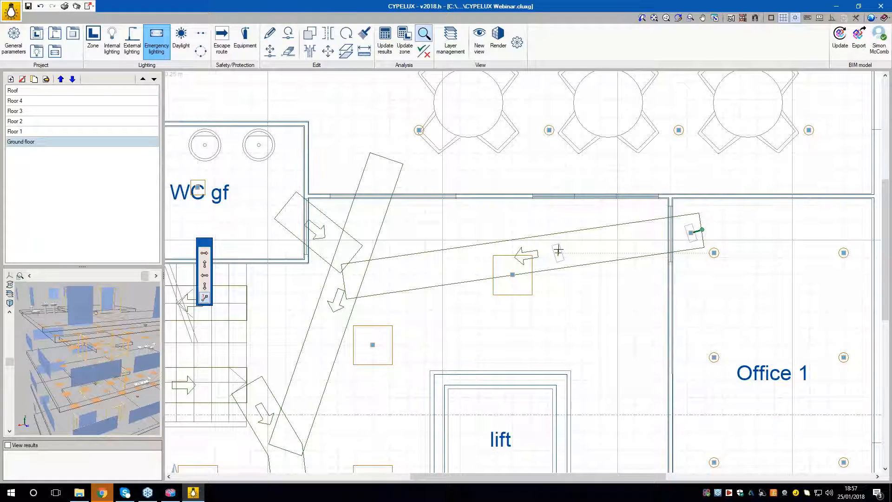
pyautogui.click(558, 251)
# - Place an emergency luminaire at the Dining room end of the escape route and undo the extra one beside it
pyautogui.click(381, 176)
pyautogui.click(394, 174)
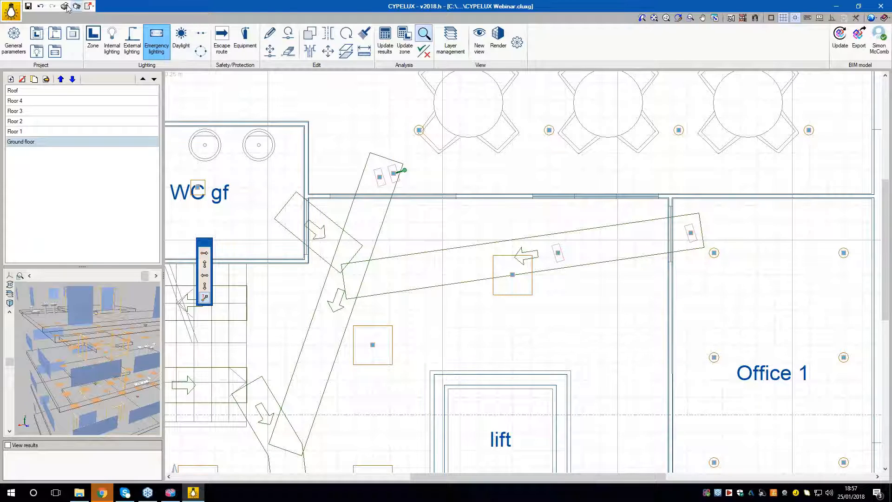
pyautogui.click(41, 7)
pyautogui.click(401, 269)
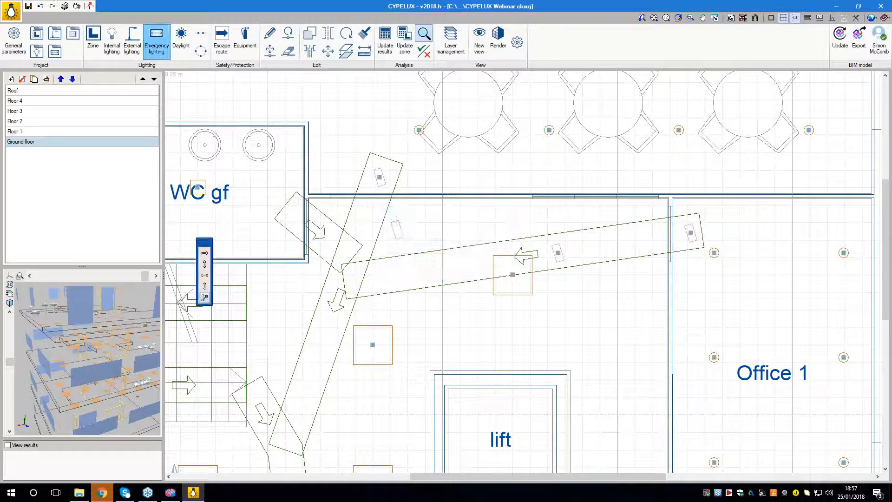
pyautogui.rightClick(375, 233)
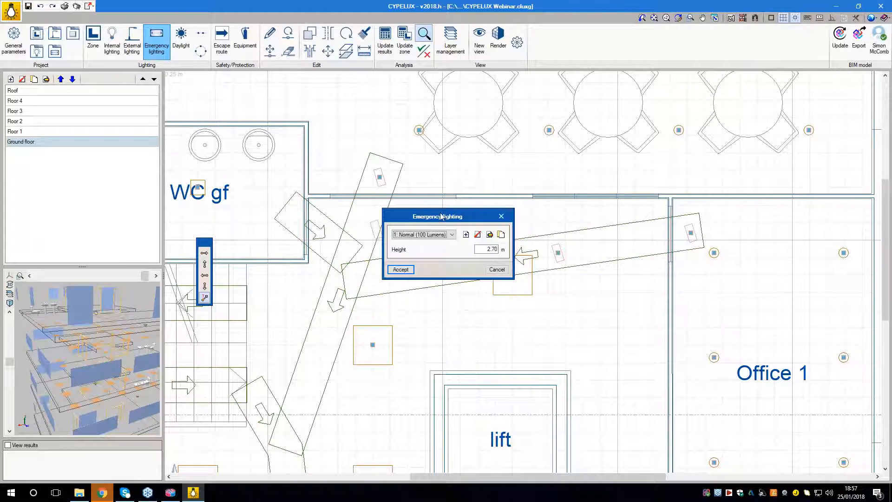
pyautogui.click(502, 216)
# - Delete the emergency luminaire at the Dining room end of the escape route, selecting only emergency lighting
pyautogui.click(288, 50)
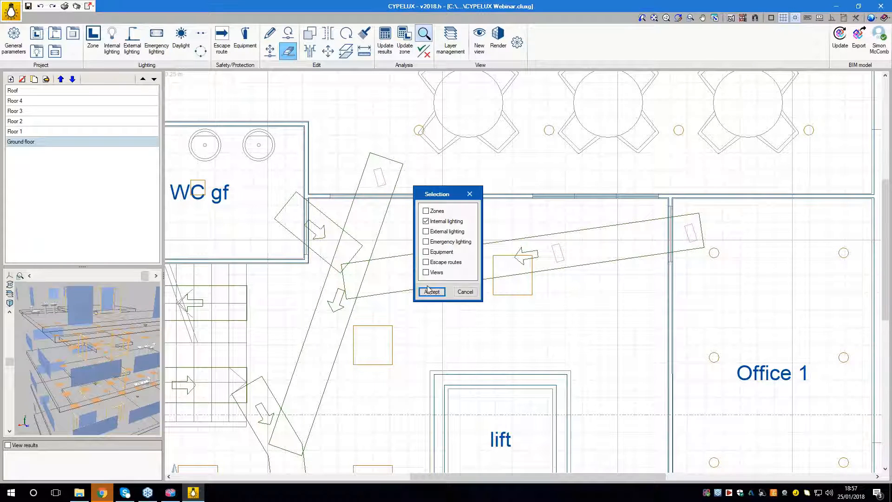
pyautogui.click(433, 222)
pyautogui.click(439, 242)
pyautogui.click(432, 292)
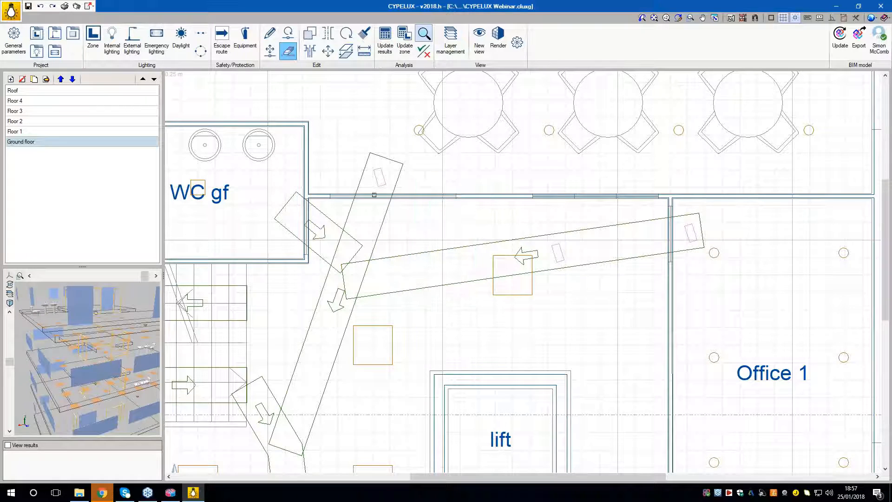
pyautogui.click(375, 189)
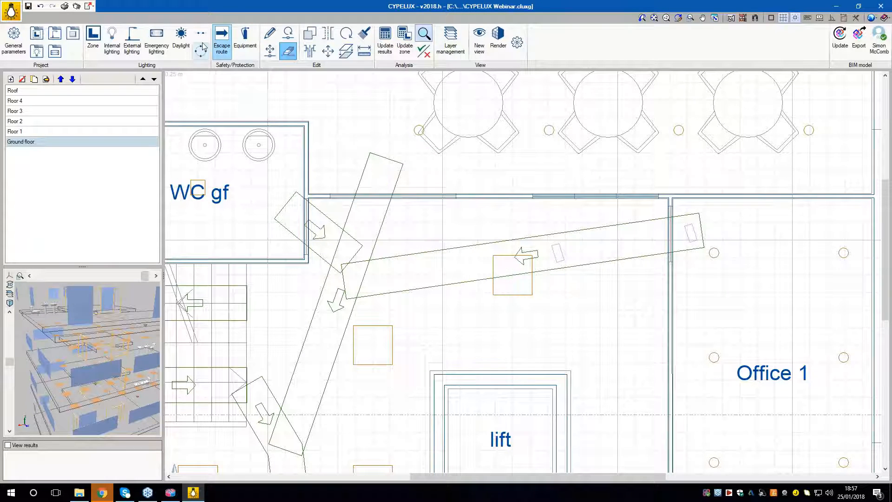
# - Place Normal (100 Lumens) luminaires at 2.70 m, oriented along the routes, at the Dining room end, the Lobby junction and the WC gf end
pyautogui.click(157, 44)
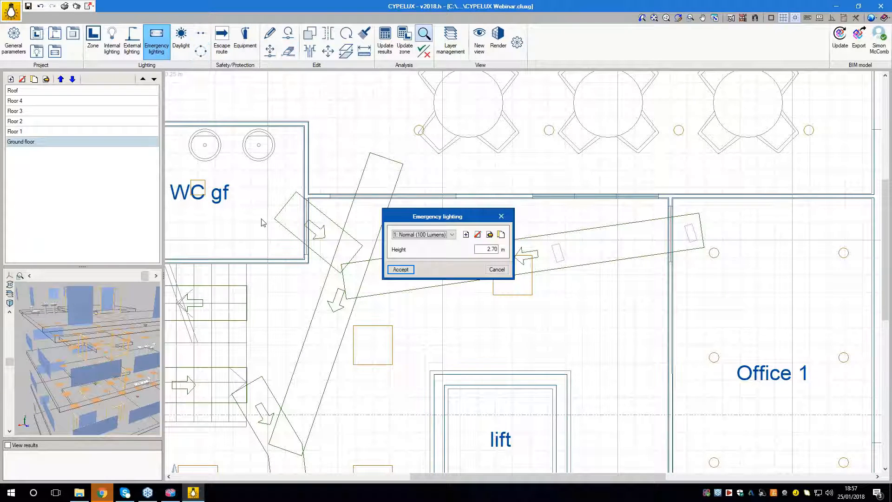
pyautogui.click(400, 270)
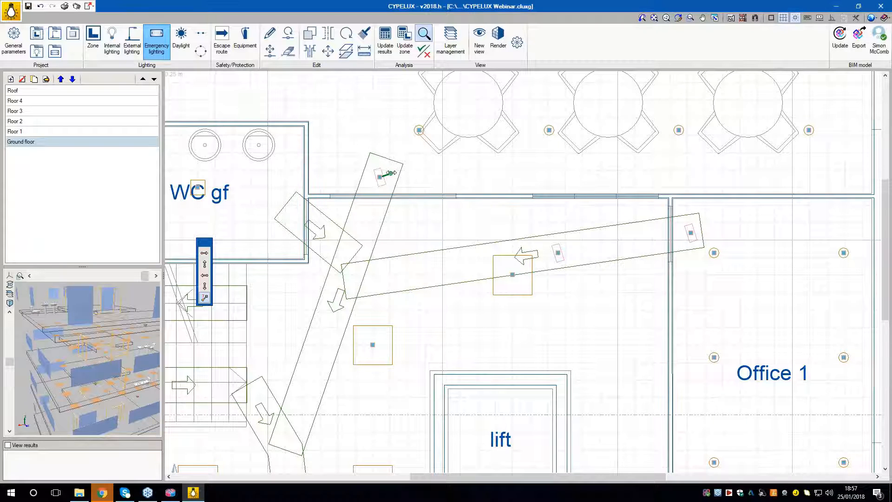
pyautogui.moveTo(391, 172); pyautogui.dragTo(384, 166)
pyautogui.moveTo(370, 254); pyautogui.dragTo(371, 229, button='middle')
pyautogui.click(335, 284)
pyautogui.moveTo(309, 432); pyautogui.dragTo(318, 319, button='middle')
pyautogui.moveTo(309, 362); pyautogui.dragTo(311, 416, button='middle')
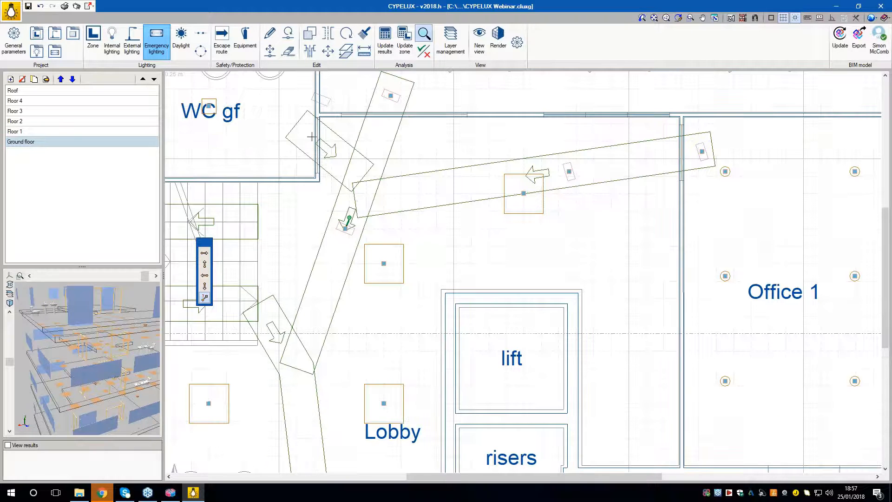
pyautogui.click(303, 133)
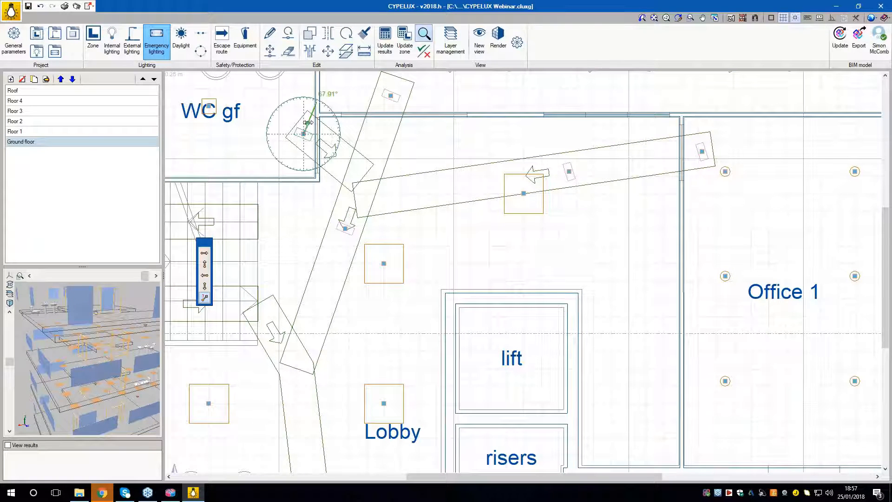
pyautogui.click(290, 122)
# - Place emergency luminaires along the exit route through the Lobby, aligned with the route direction
pyautogui.moveTo(313, 227); pyautogui.dragTo(298, 136, button='middle')
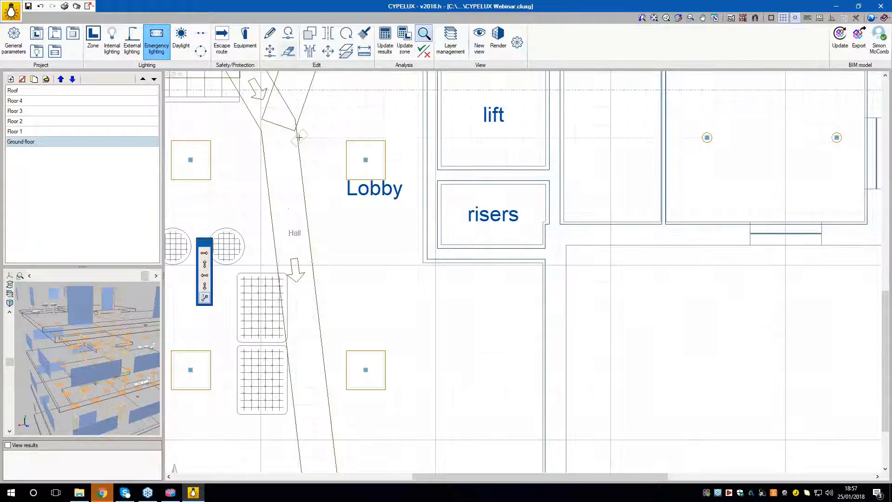
pyautogui.click(287, 206)
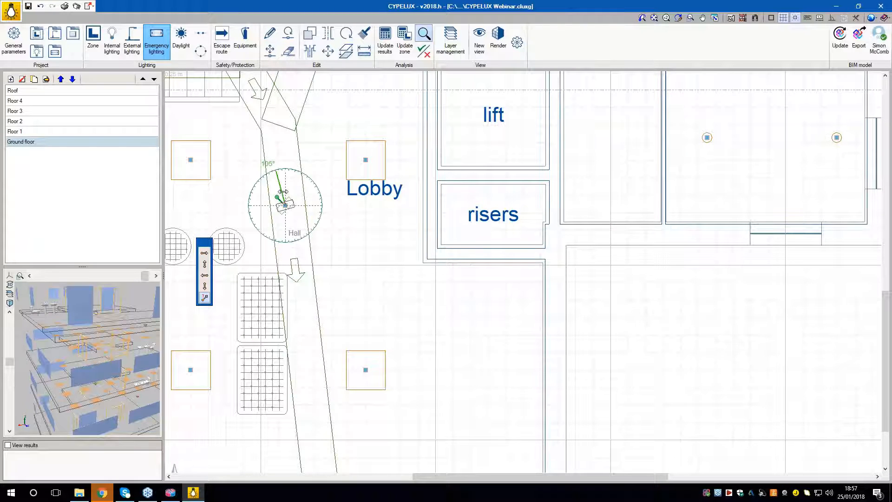
pyautogui.click(284, 198)
pyautogui.moveTo(275, 173); pyautogui.dragTo(260, 113, button='middle')
pyautogui.moveTo(290, 309); pyautogui.dragTo(281, 211, button='middle')
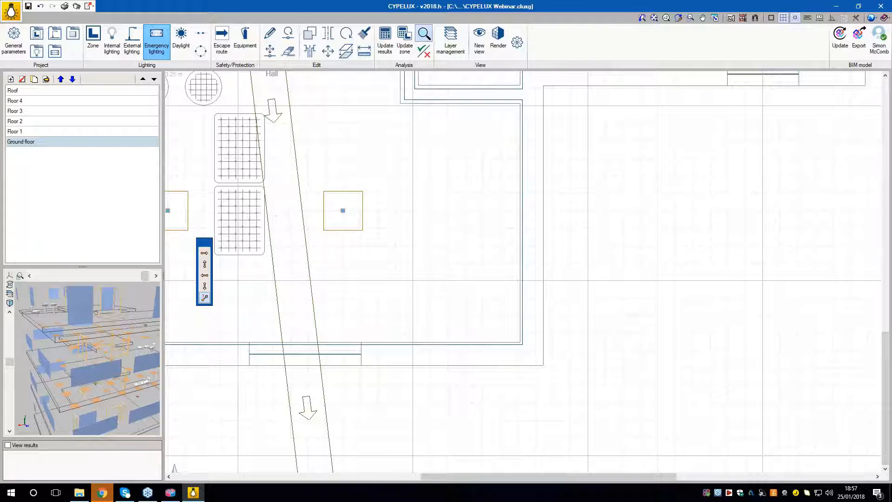
# - Place one emergency luminaire over each of the two straight flights of the staircase escape route
pyautogui.scroll(-2, 282, 208)
pyautogui.moveTo(306, 237); pyautogui.dragTo(380, 441, button='middle')
pyautogui.moveTo(294, 268); pyautogui.dragTo(313, 307, button='middle')
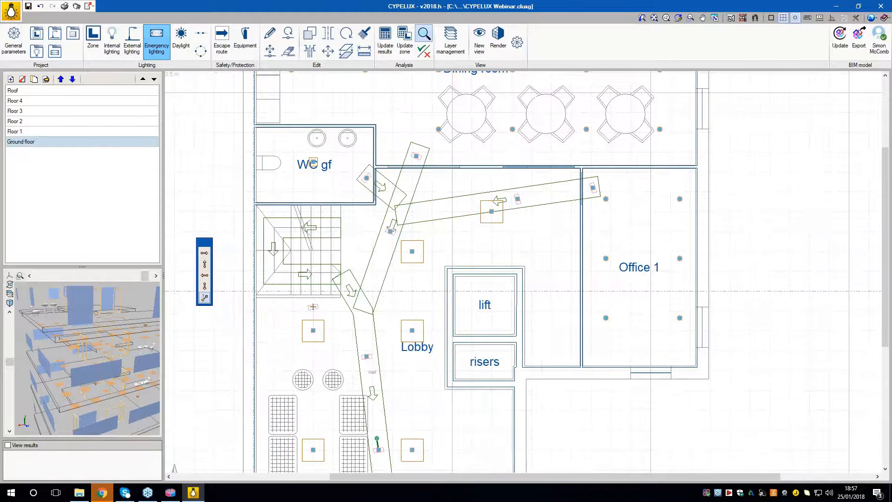
pyautogui.click(321, 227)
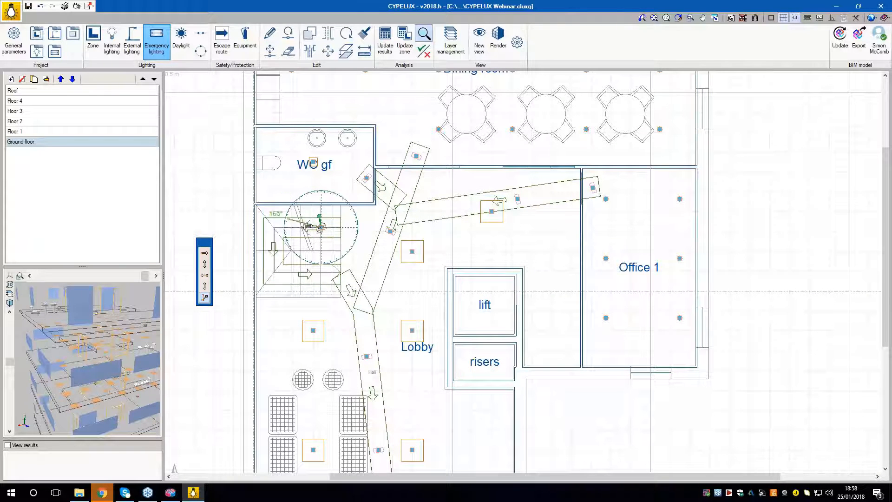
pyautogui.click(313, 275)
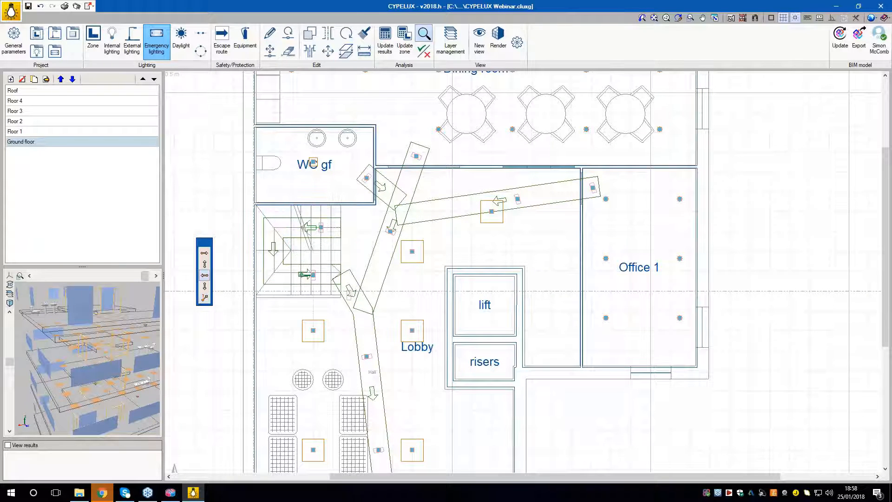
# - Place an emergency luminaire in the Lobby against the wall just below the risers and finish placing luminaires
pyautogui.moveTo(447, 325); pyautogui.dragTo(379, 255, button='middle')
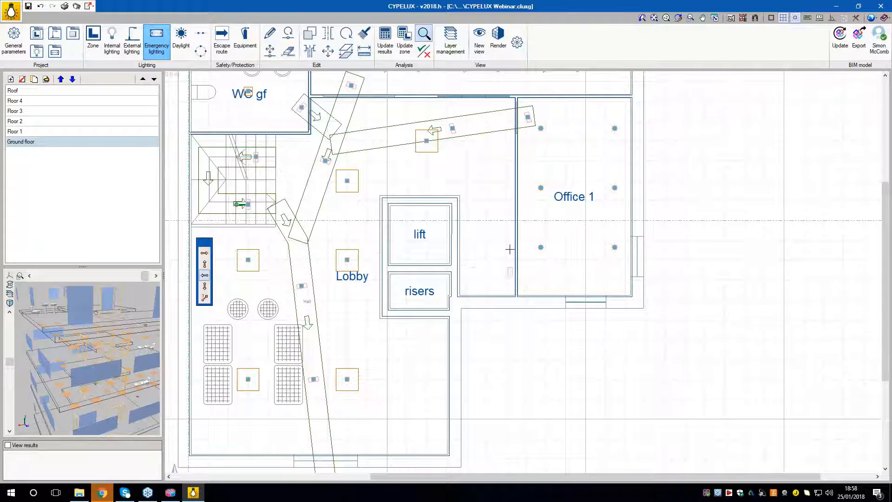
pyautogui.moveTo(463, 315); pyautogui.dragTo(445, 286, button='middle')
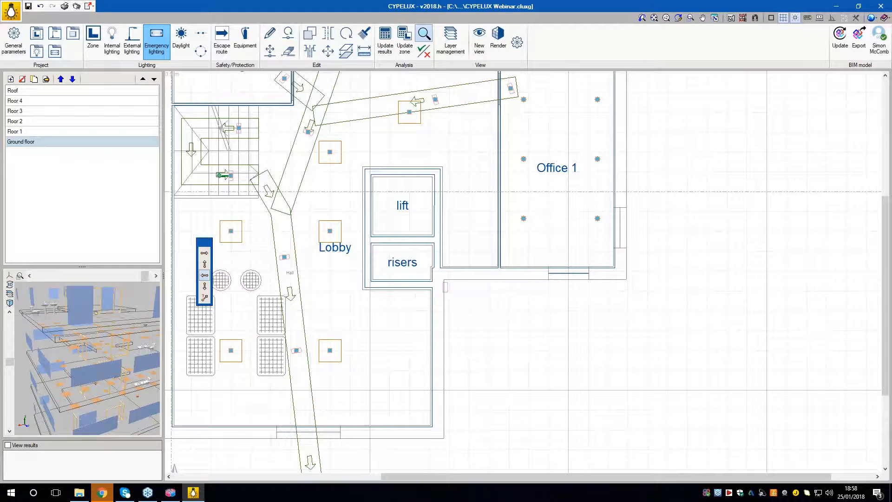
pyautogui.click(425, 301)
pyautogui.rightClick(461, 310)
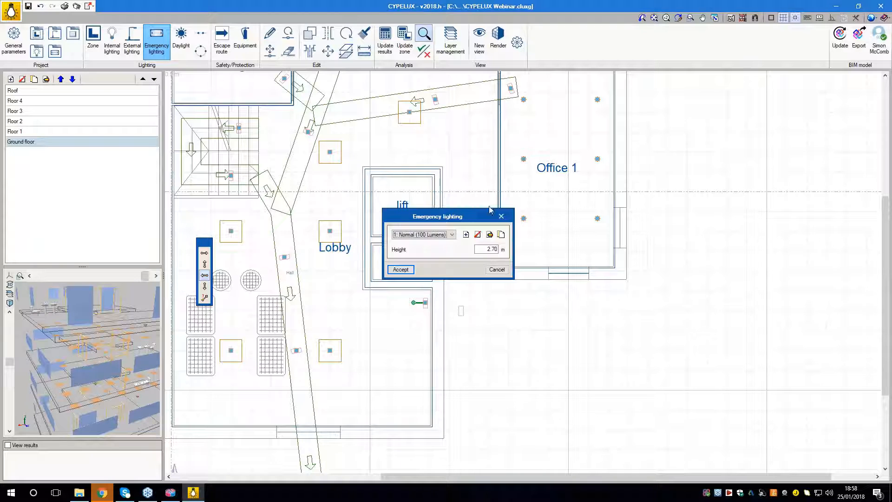
pyautogui.click(503, 215)
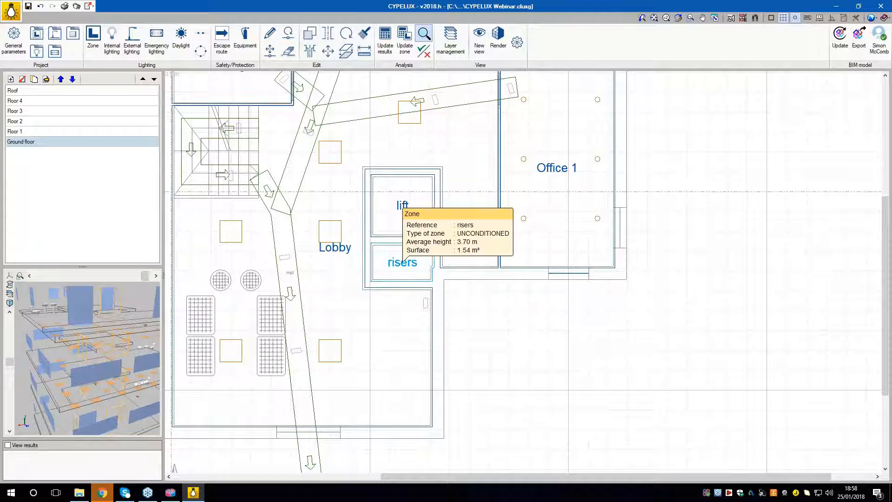
# - Place safety equipment with reference Fire Ex at 1.50 m height on the Lobby wall, next to the luminaire below the risers
pyautogui.click(254, 39)
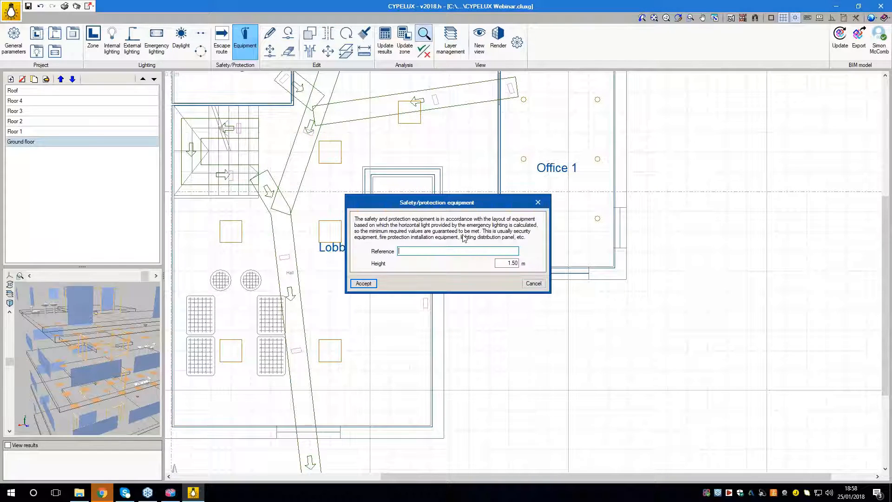
pyautogui.write('Fire Ex')
pyautogui.click(364, 283)
pyautogui.scroll(4, 423, 307)
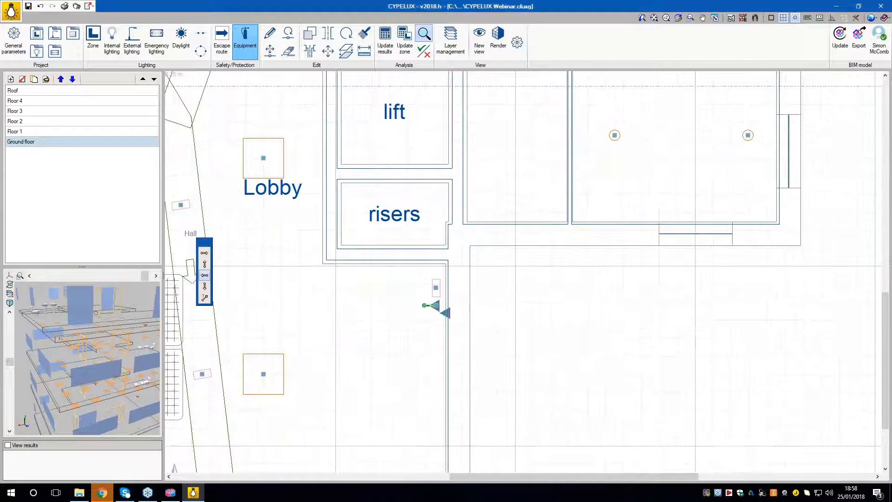
# - Place safety equipment with reference Alarm Button on the Lobby wall, directly below the Fire Ex, and finish placing equipment
pyautogui.click(574, 324)
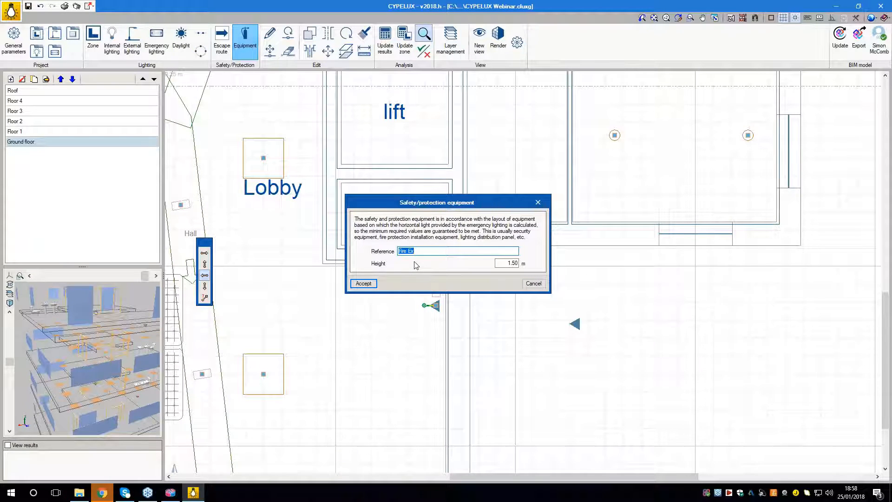
pyautogui.write('Alarm Button')
pyautogui.click(363, 283)
pyautogui.scroll(3, 437, 317)
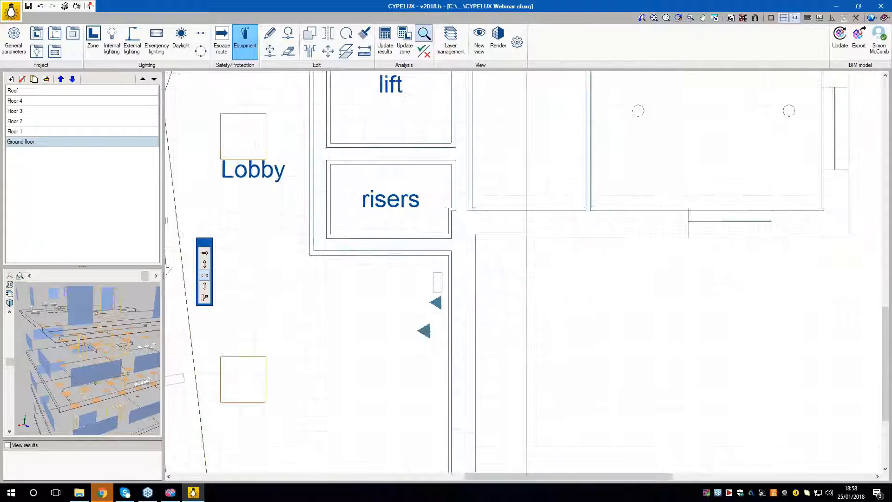
pyautogui.click(465, 327)
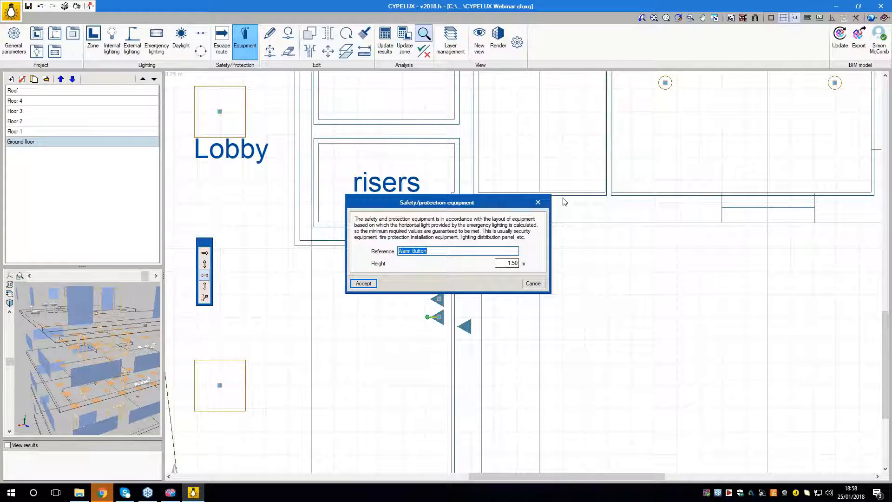
pyautogui.click(538, 203)
pyautogui.scroll(-5, 540, 244)
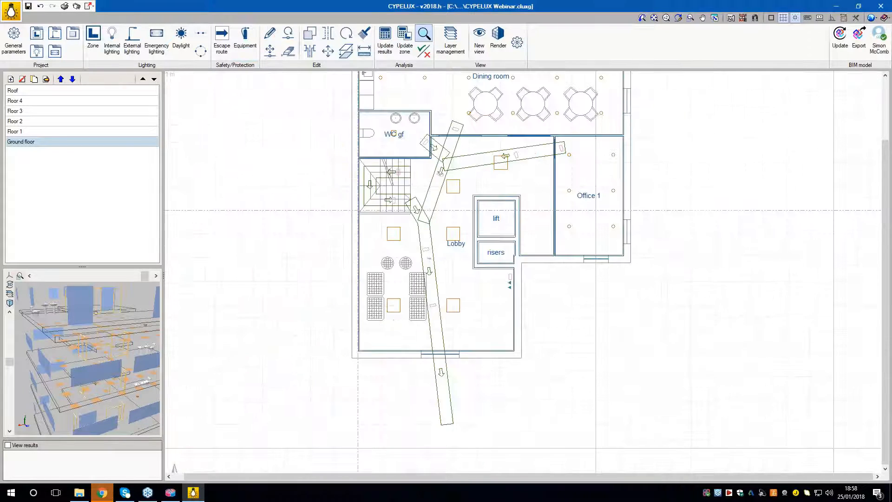
pyautogui.scroll(1, 347, 168)
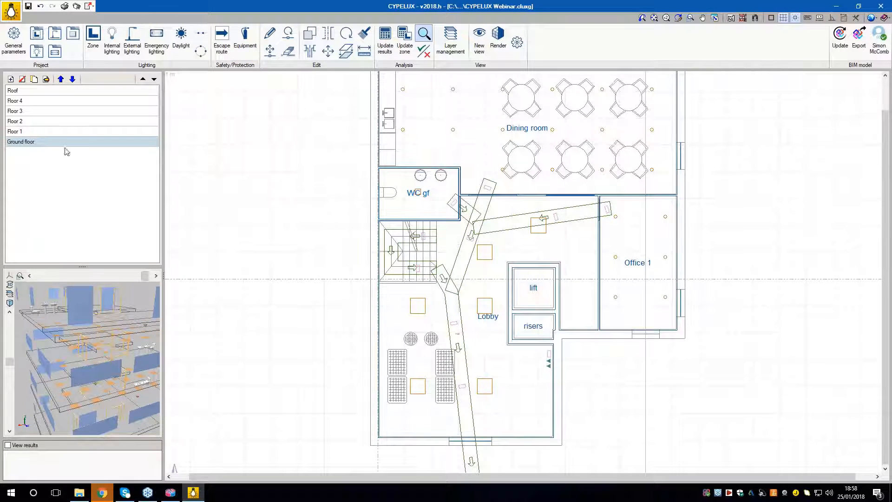
# - On Floor 1, place Normal (100 Lumens) emergency luminaires at 2.70 m height in WC 1f, Office 3 and Office 4, against the corridor-side walls
pyautogui.click(64, 131)
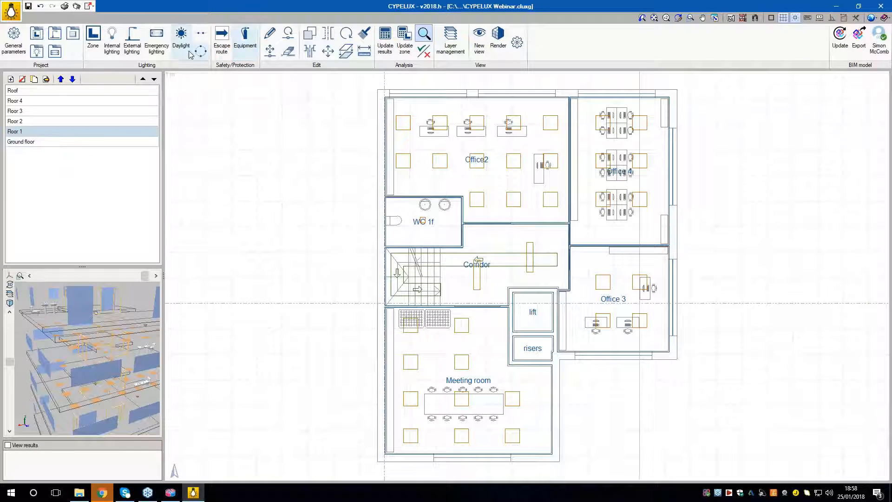
pyautogui.click(167, 55)
pyautogui.click(400, 270)
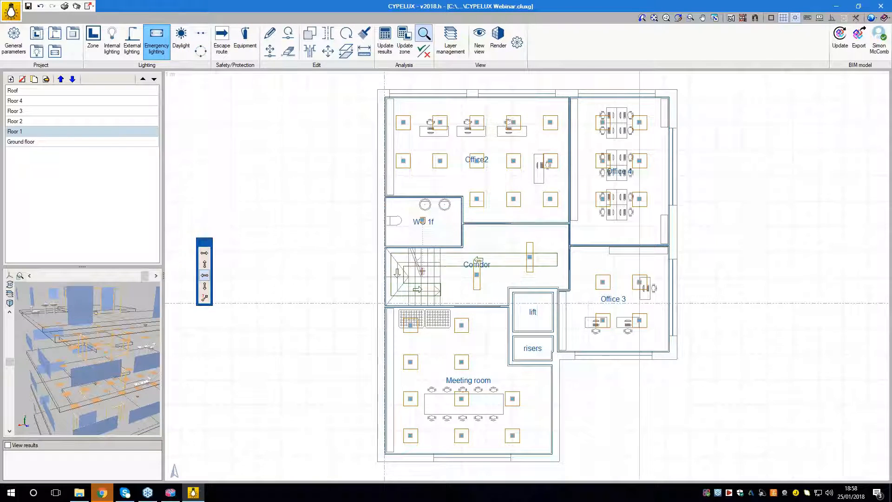
pyautogui.scroll(1, 462, 247)
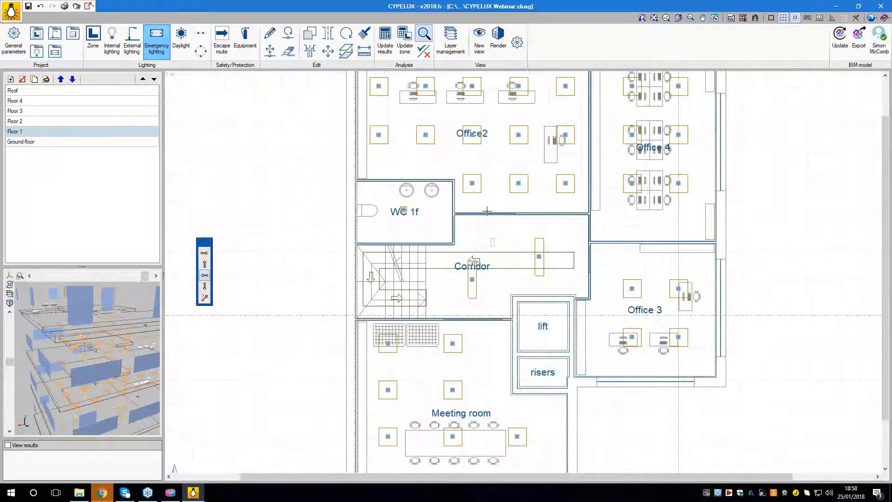
pyautogui.click(445, 227)
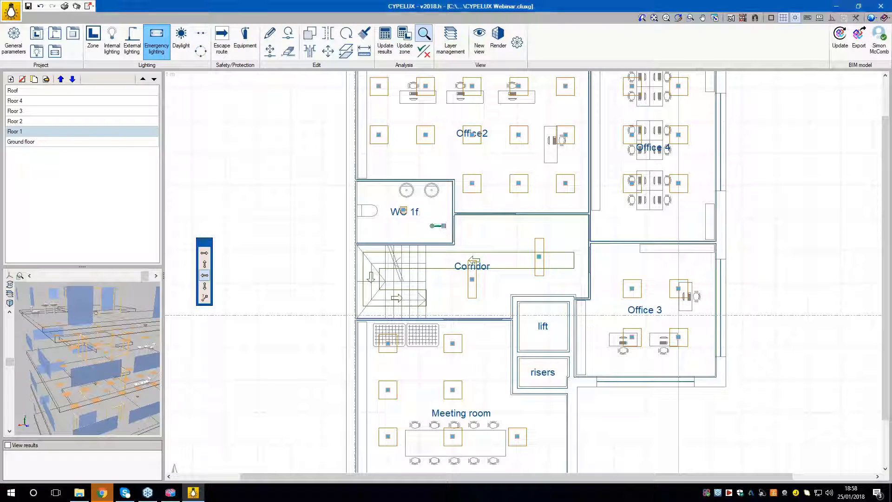
pyautogui.click(597, 256)
pyautogui.click(597, 227)
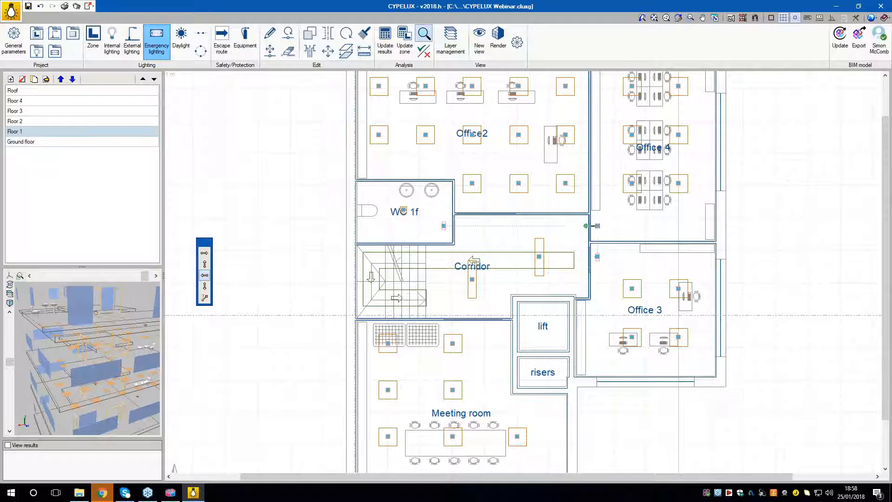
# - Place emergency luminaires in the Corridor beside the lift and just inside the Meeting room and Office2, aligning the two room luminaires with their walls
pyautogui.scroll(2, 504, 307)
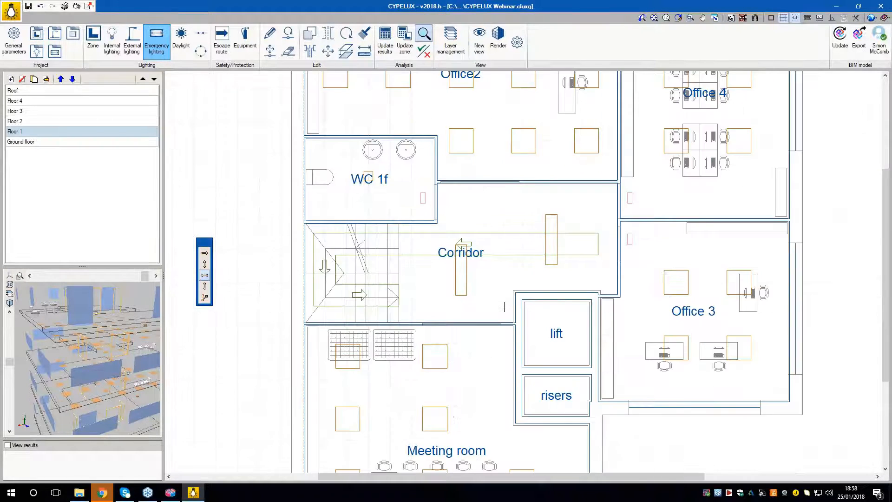
pyautogui.click(504, 305)
pyautogui.click(494, 336)
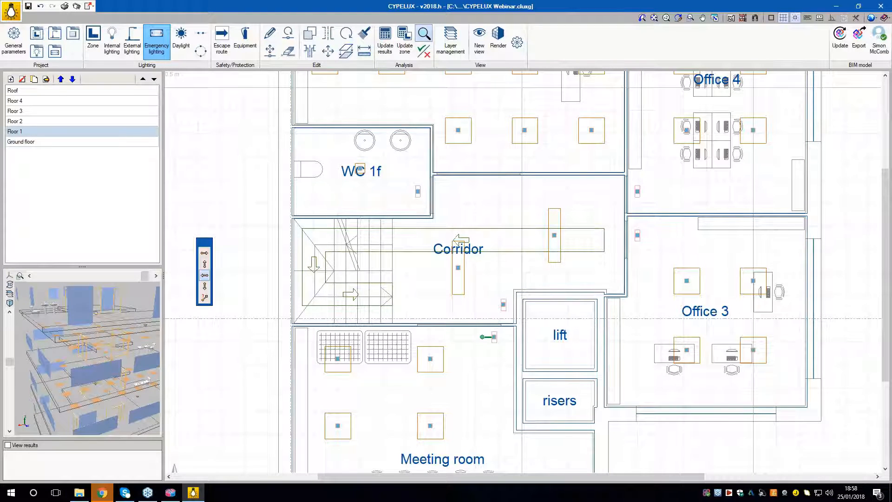
pyautogui.click(494, 358)
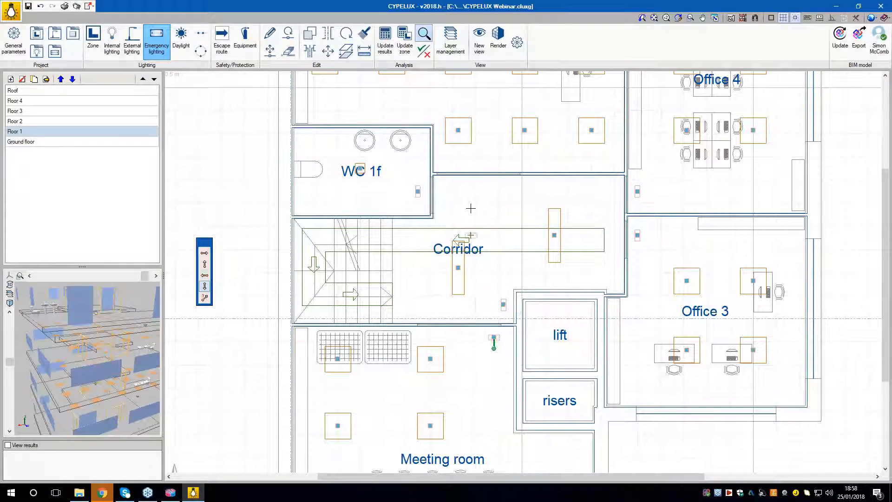
pyautogui.click(460, 166)
pyautogui.click(462, 181)
# - Place emergency luminaires along the Floor 1 escape route: on the stair landing, at two points in the Corridor and over the lower stair flight
pyautogui.click(313, 263)
pyautogui.click(573, 241)
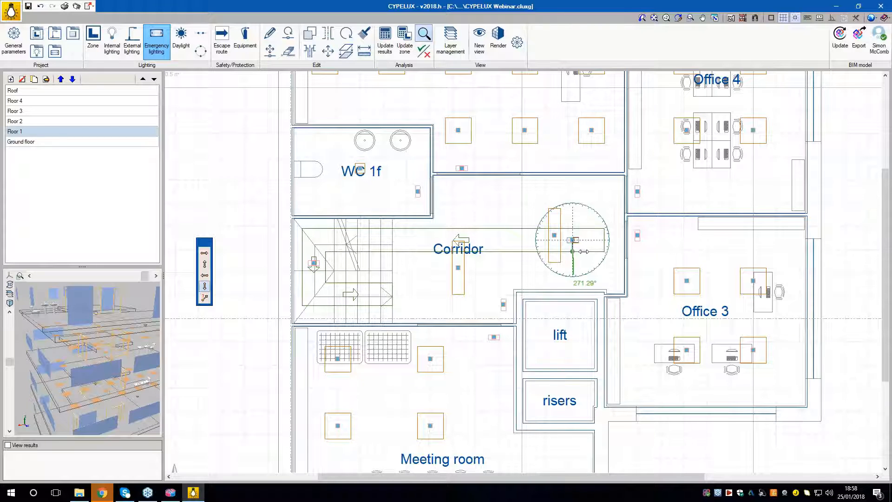
pyautogui.click(596, 240)
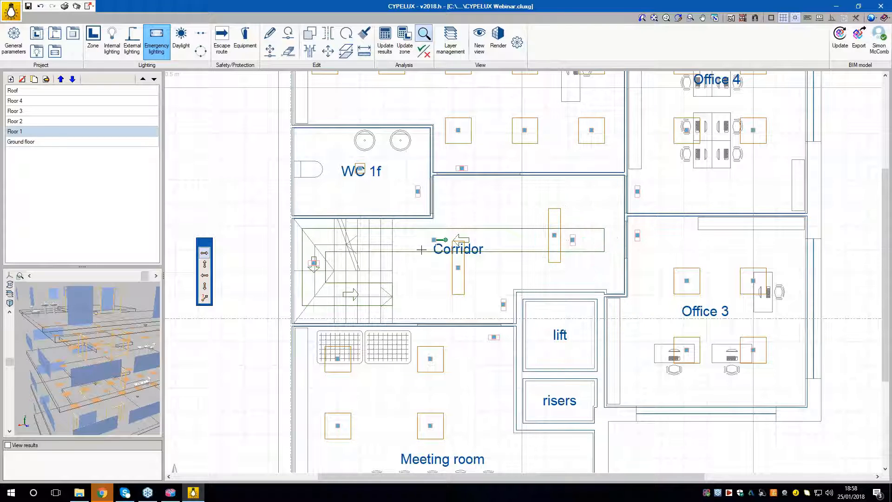
pyautogui.click(360, 294)
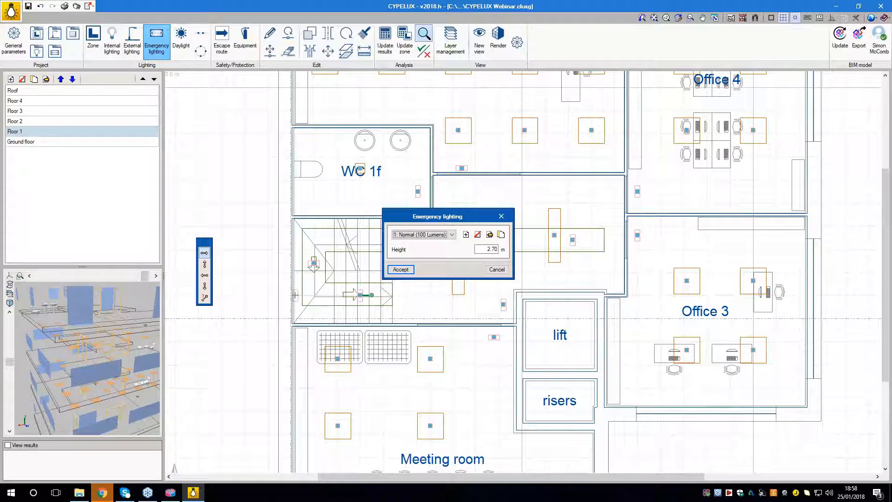
pyautogui.click(501, 216)
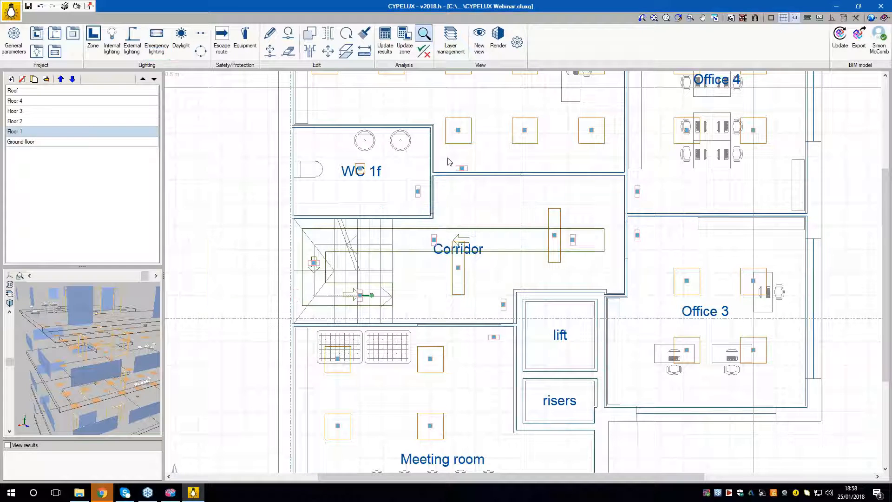
# - Place an Alarm Button and a Fire Ex at 1.50 m height in the Floor 1 Corridor, next to the luminaire beside the lift
pyautogui.click(245, 39)
pyautogui.click(363, 283)
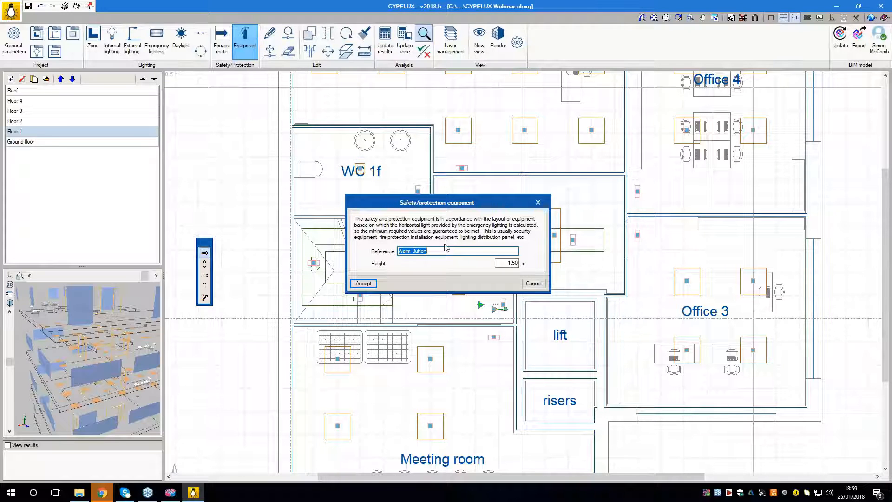
pyautogui.write('Fire Ex')
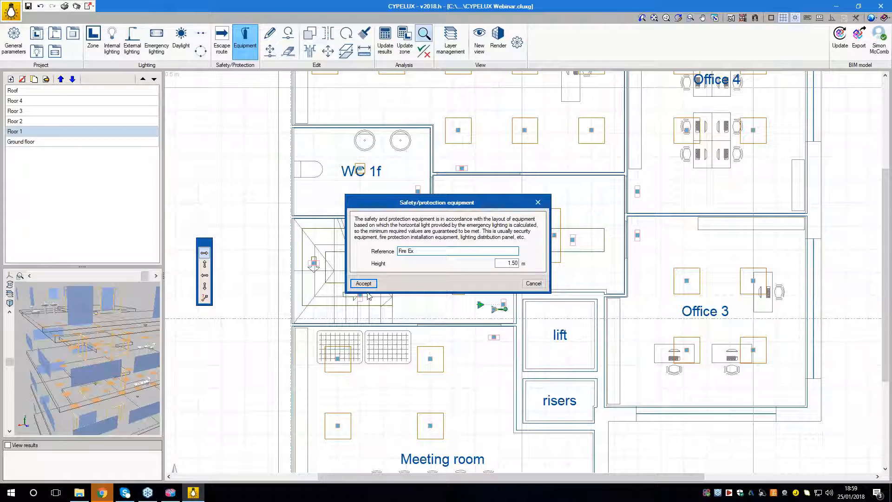
pyautogui.click(364, 283)
pyautogui.click(481, 309)
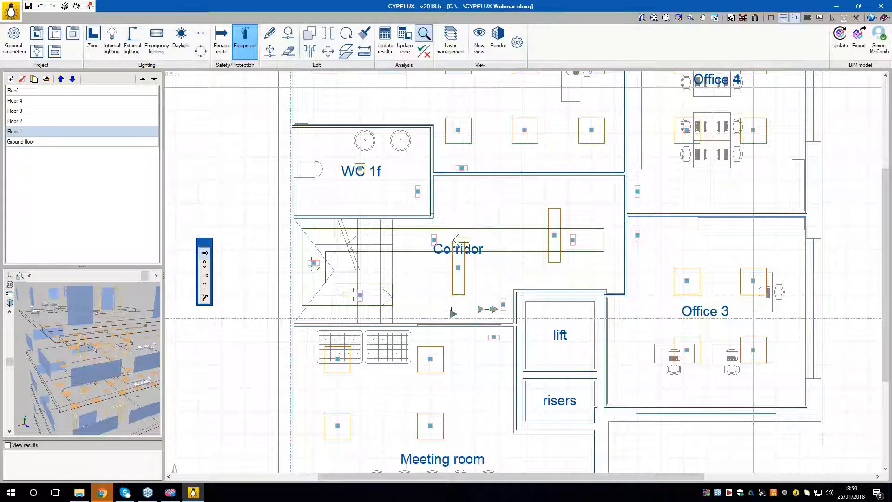
pyautogui.press('Escape')
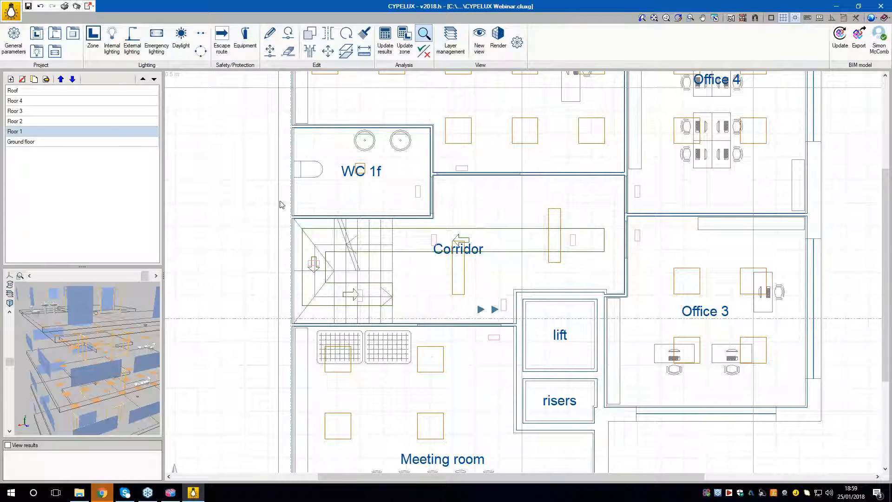
# - Copy all emergency lighting and equipment, without the escape routes, from Floor 1 to Floor 2 and display Floor 2
pyautogui.click(106, 121)
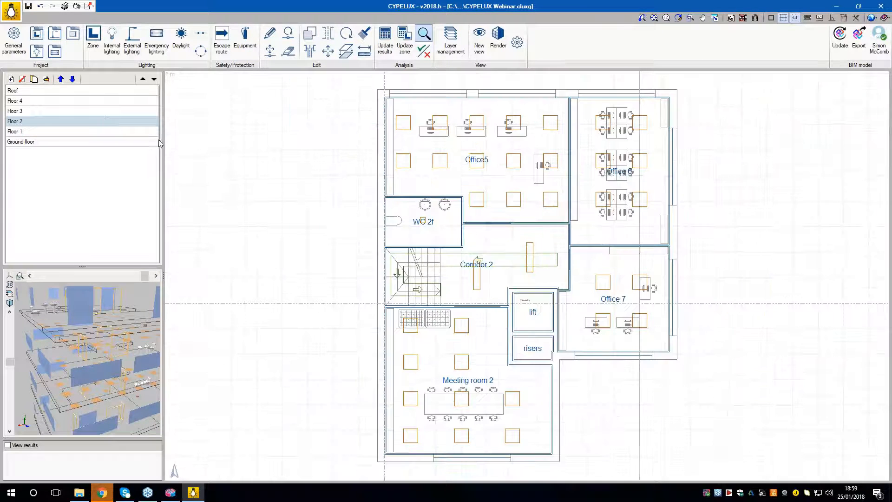
pyautogui.click(87, 132)
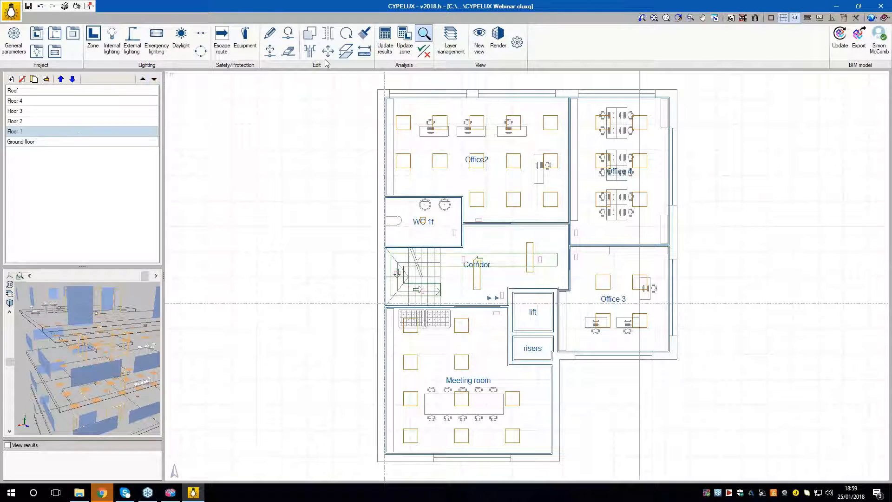
pyautogui.click(347, 51)
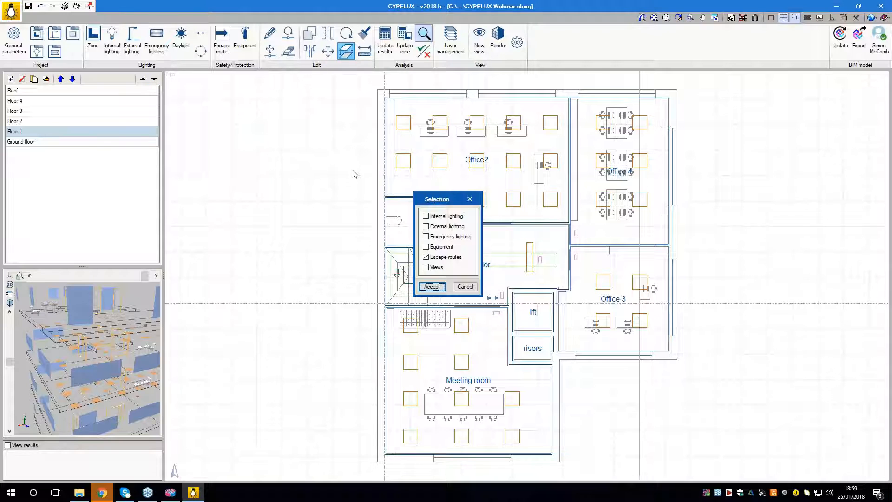
pyautogui.click(444, 258)
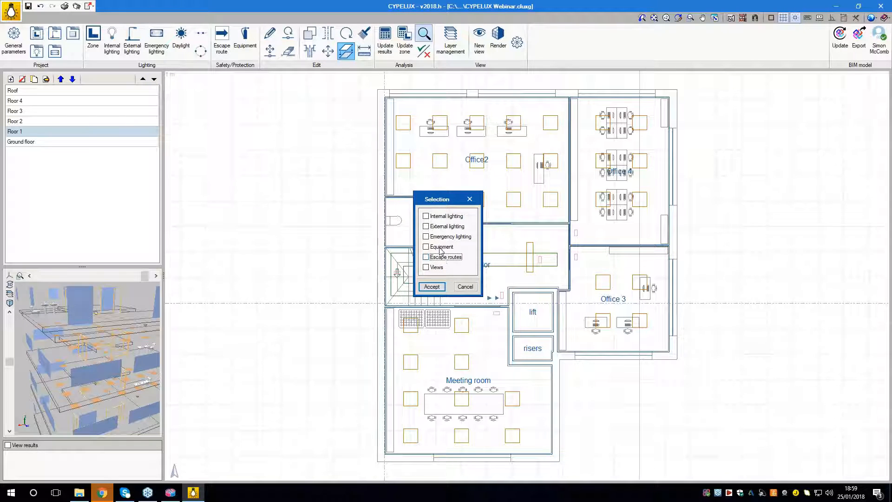
pyautogui.click(442, 248)
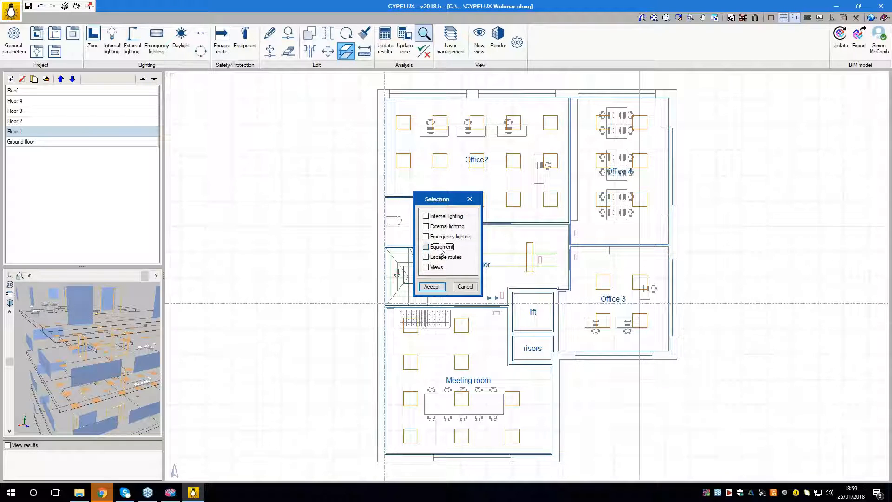
pyautogui.click(432, 286)
pyautogui.click(362, 78)
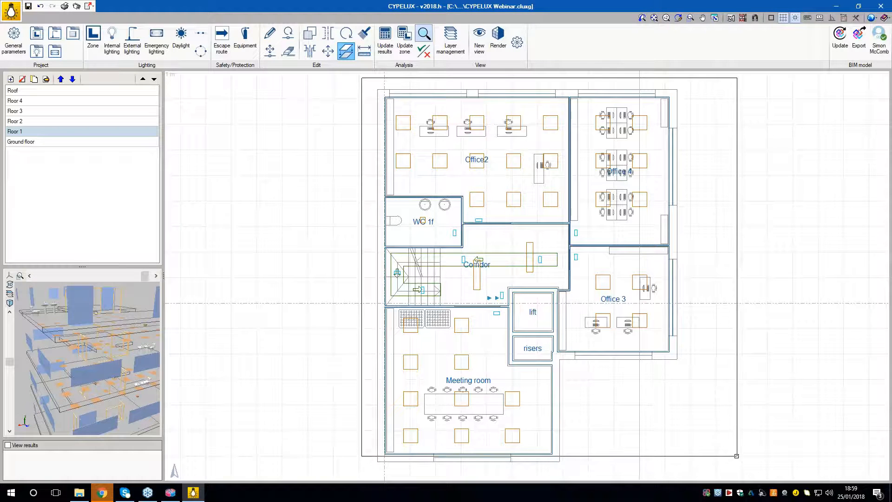
pyautogui.click(737, 456)
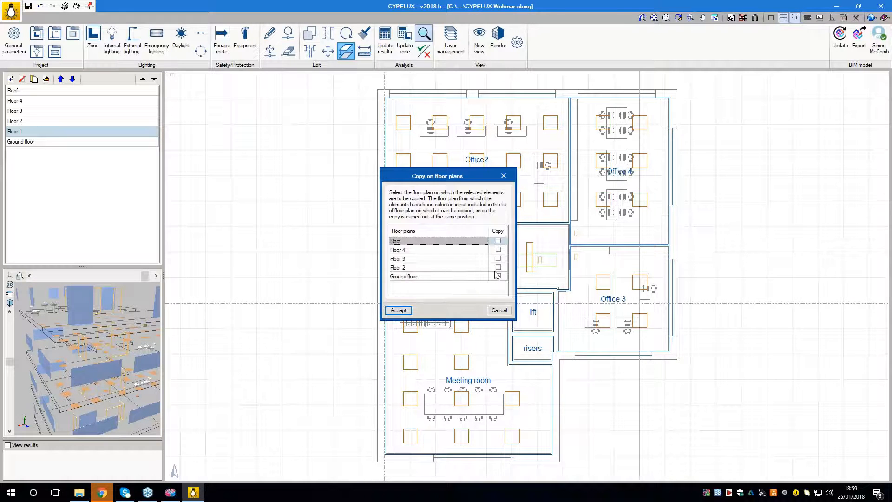
pyautogui.click(498, 268)
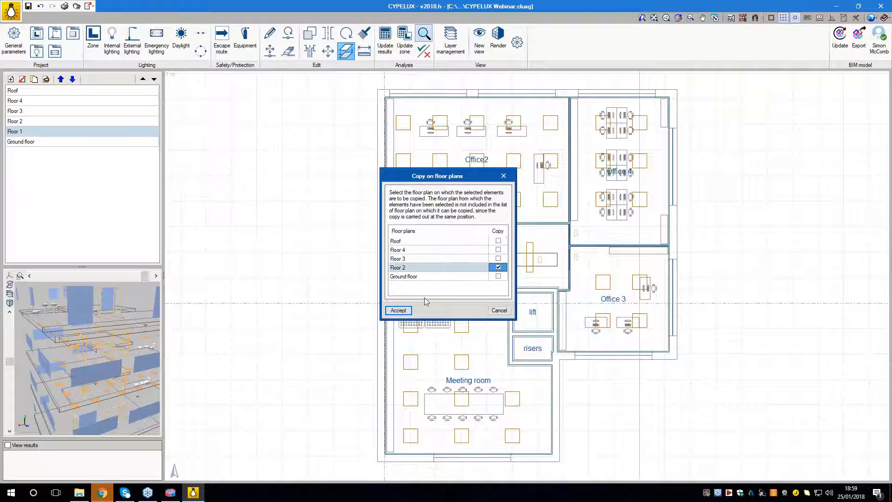
pyautogui.click(398, 310)
pyautogui.click(81, 122)
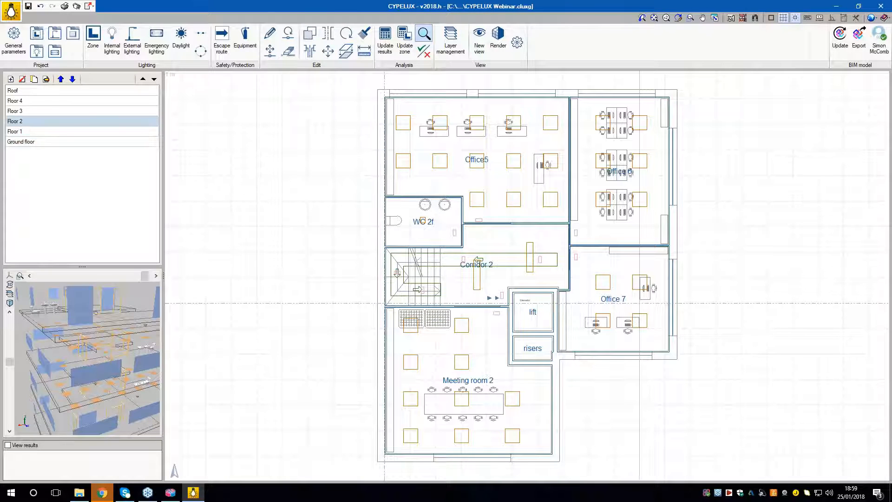
# - On Floor 3, place Normal (100 Lumens) emergency luminaires at 2.70 m inside WC 3f, at two Corridor 3 points, on the stair landing and lower flight
pyautogui.click(108, 111)
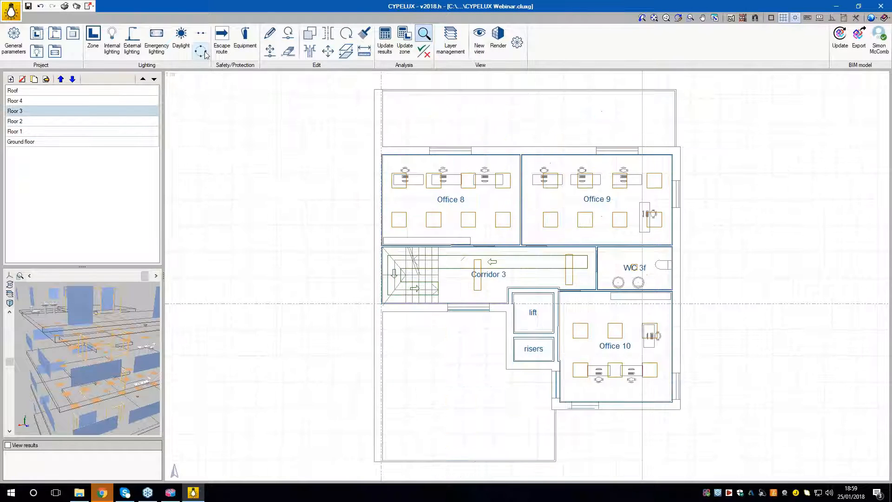
pyautogui.click(157, 42)
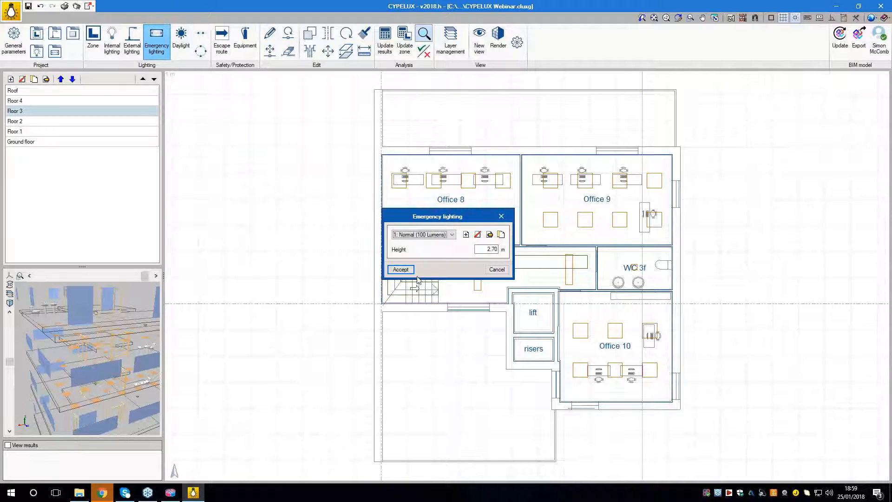
pyautogui.click(400, 278)
pyautogui.scroll(2, 591, 259)
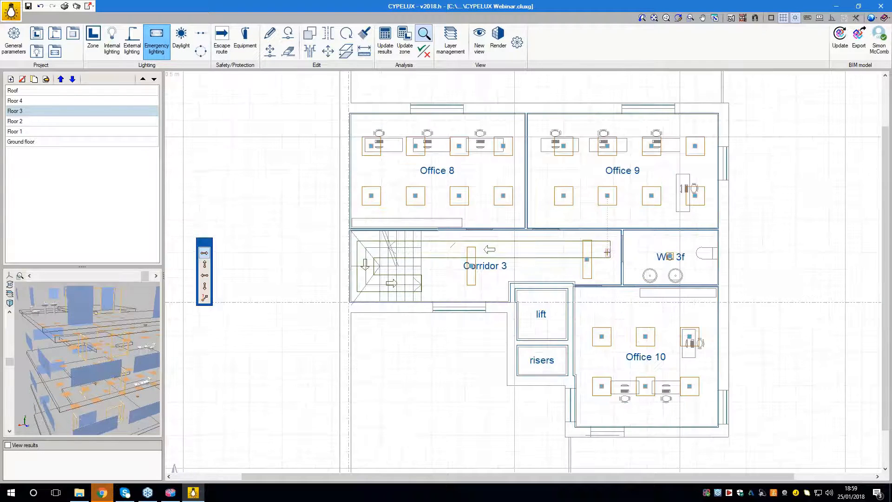
pyautogui.click(596, 255)
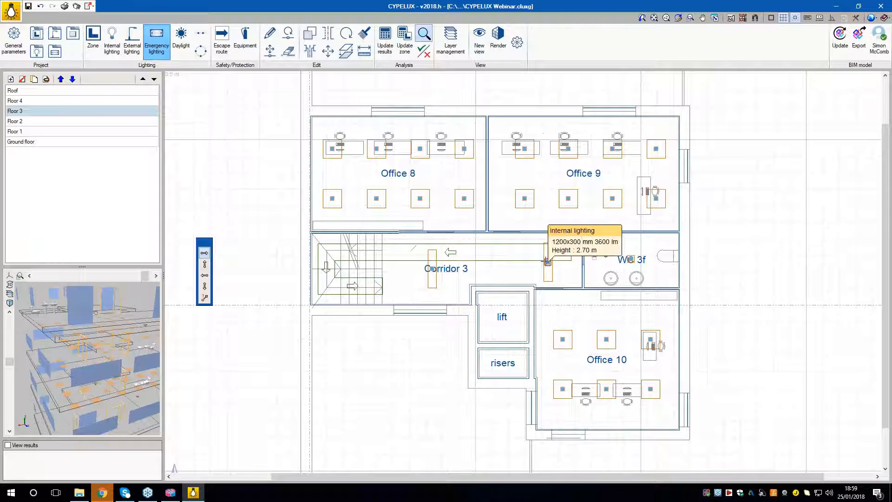
pyautogui.scroll(1, 531, 253)
pyautogui.click(531, 253)
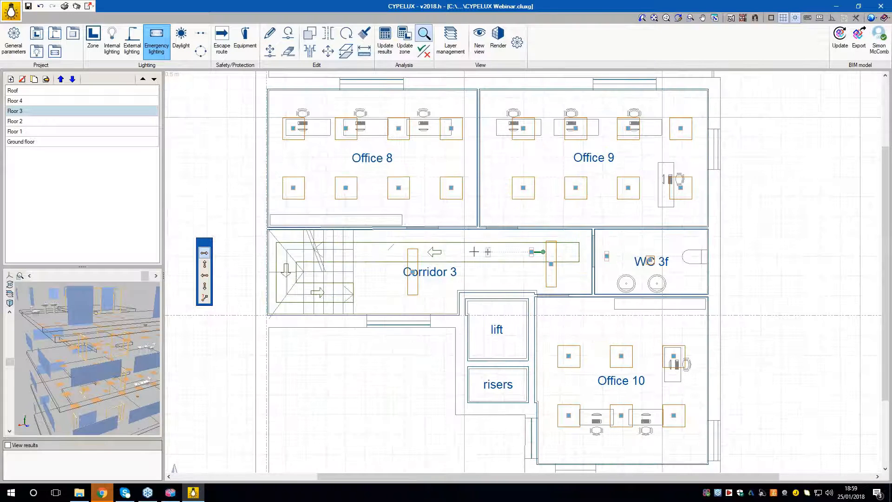
pyautogui.click(452, 252)
pyautogui.click(291, 252)
pyautogui.click(301, 292)
# - Place emergency luminaires just inside the entrances of Office 8, Office 9 and Office 10, turning the Office 8 luminaire to face away from the corridor
pyautogui.click(429, 216)
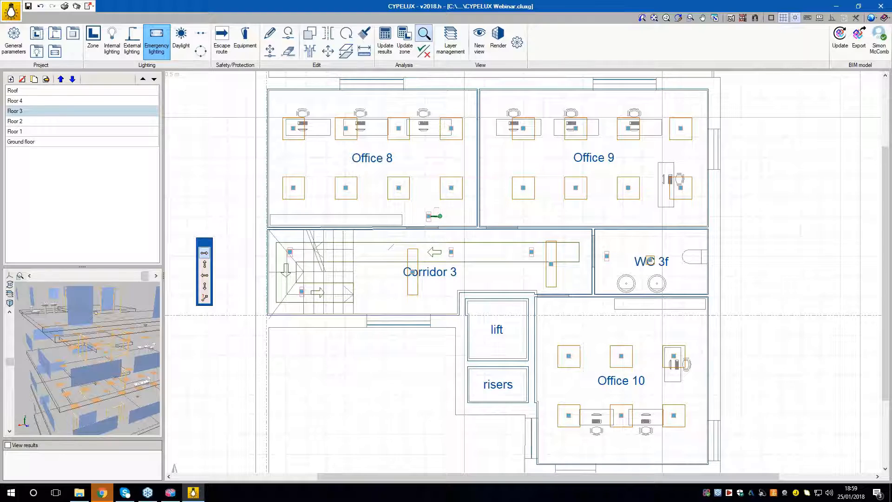
pyautogui.click(428, 205)
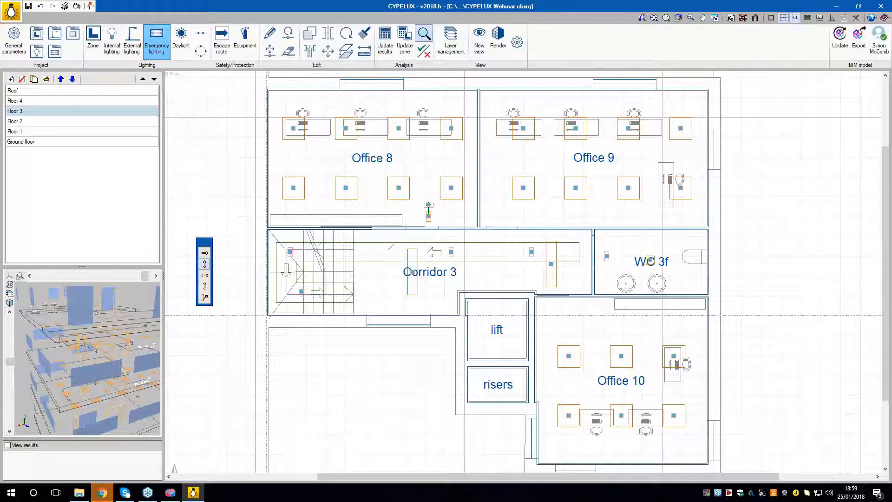
pyautogui.click(494, 220)
pyautogui.click(559, 303)
# - On Floor 4, place two Normal (100 Lumens) emergency luminaires at 2.70 m along the Technical room's escape route, at its start and its corner
pyautogui.click(70, 100)
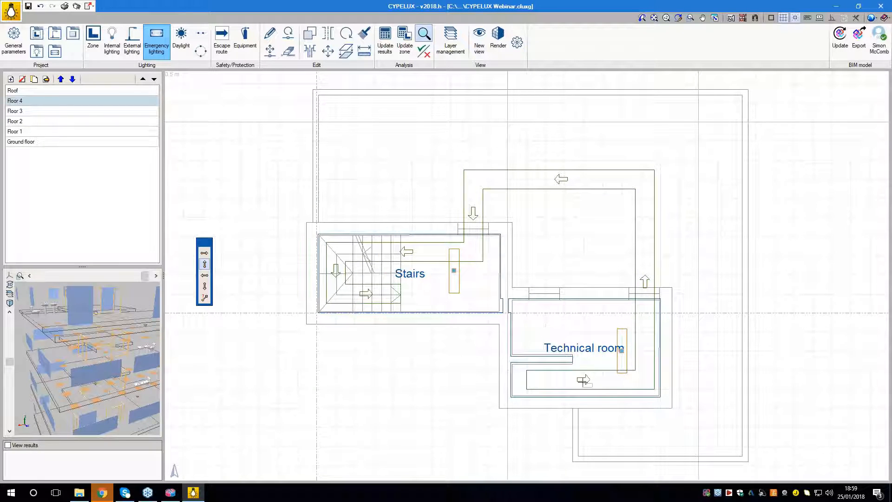
pyautogui.rightClick(489, 370)
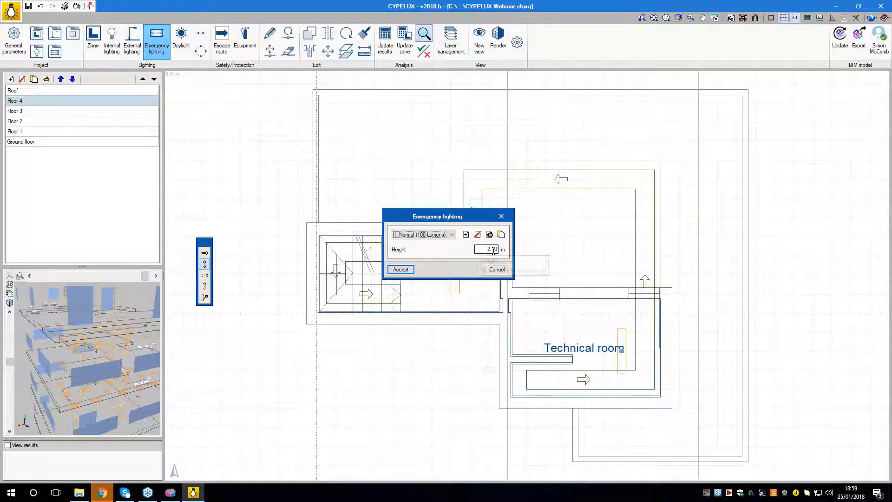
pyautogui.moveTo(492, 249); pyautogui.dragTo(498, 250)
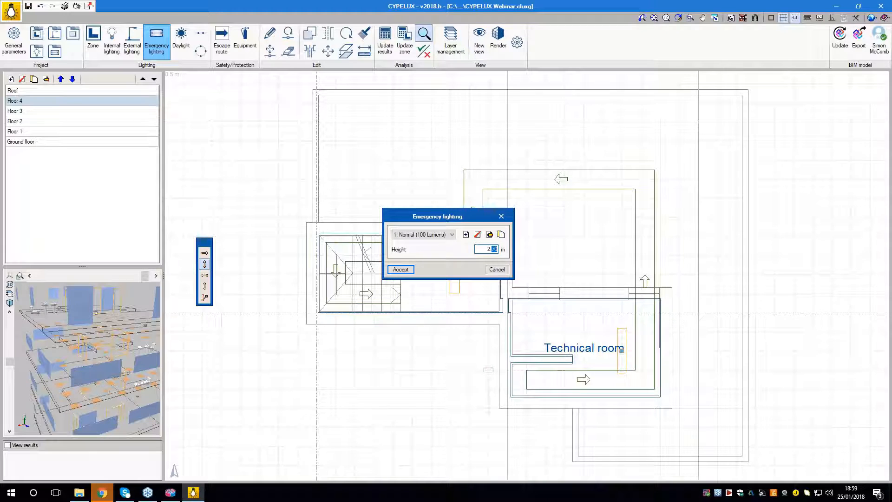
pyautogui.click(400, 269)
pyautogui.scroll(2, 546, 379)
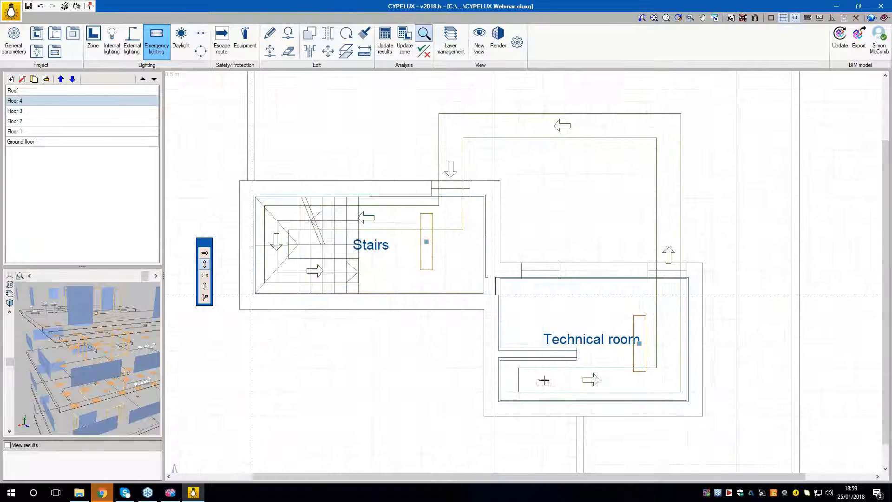
pyautogui.click(543, 379)
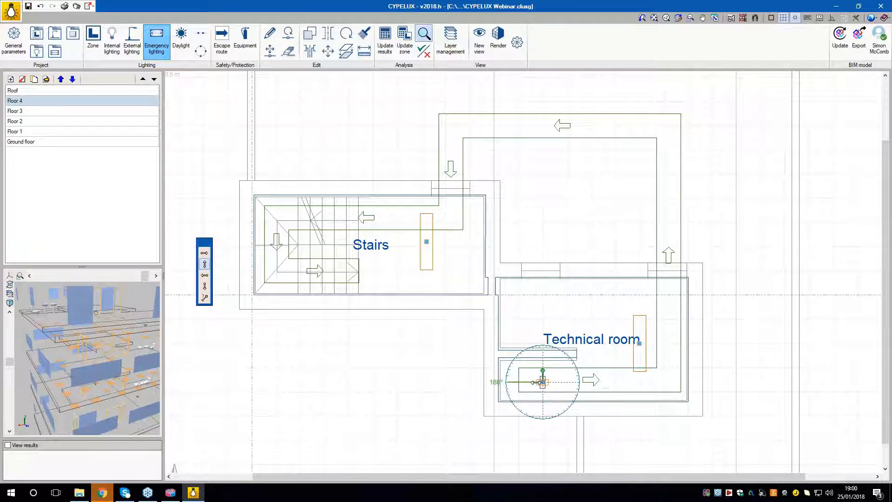
pyautogui.click(668, 382)
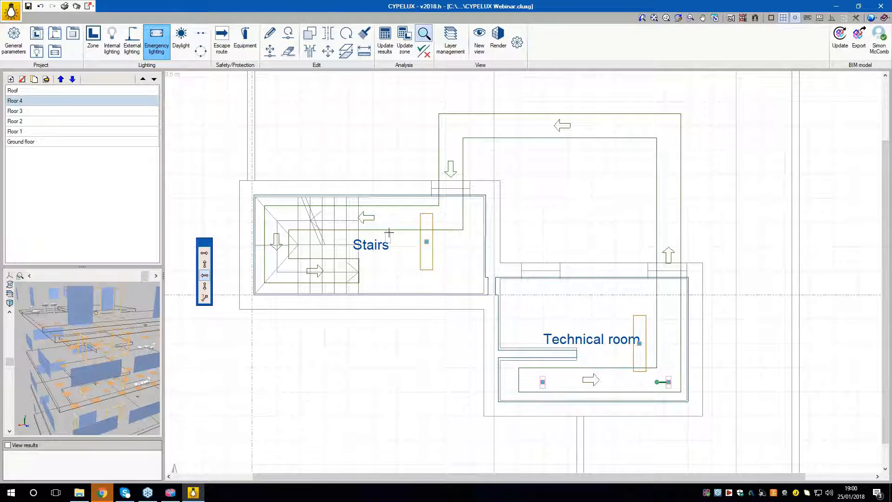
# - Place three emergency luminaires along the Floor 4 Stairs escape route: before the steps, over the upper flight and over the lower flight
pyautogui.click(392, 221)
pyautogui.click(316, 217)
pyautogui.click(316, 270)
pyautogui.rightClick(340, 378)
pyautogui.click(500, 216)
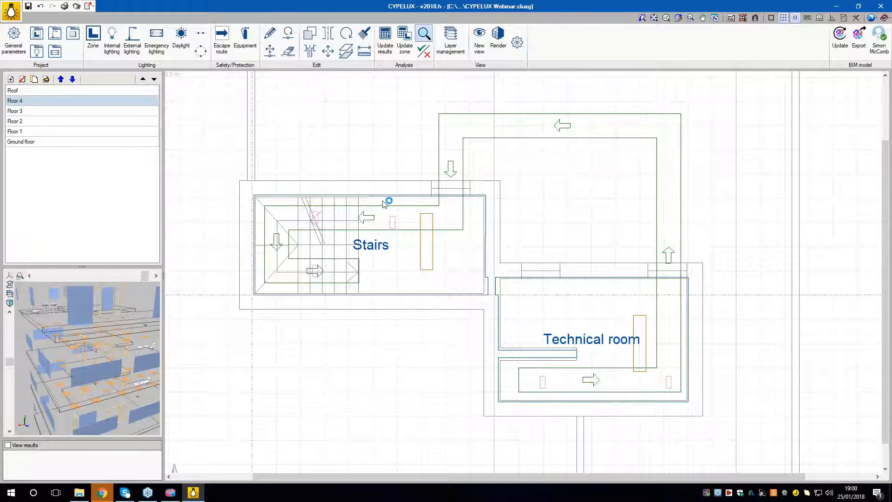
# - Display the Ground floor and set the daylight sky option to Only calculate the daylight factor
pyautogui.click(65, 144)
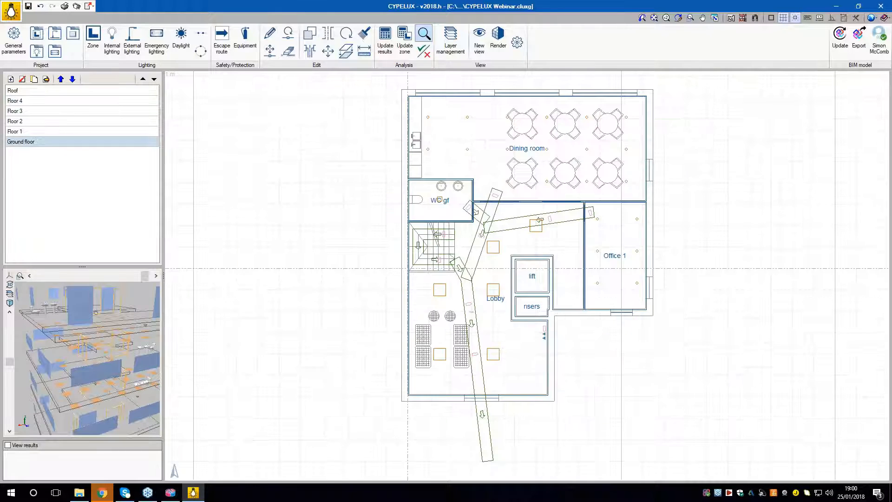
pyautogui.click(184, 43)
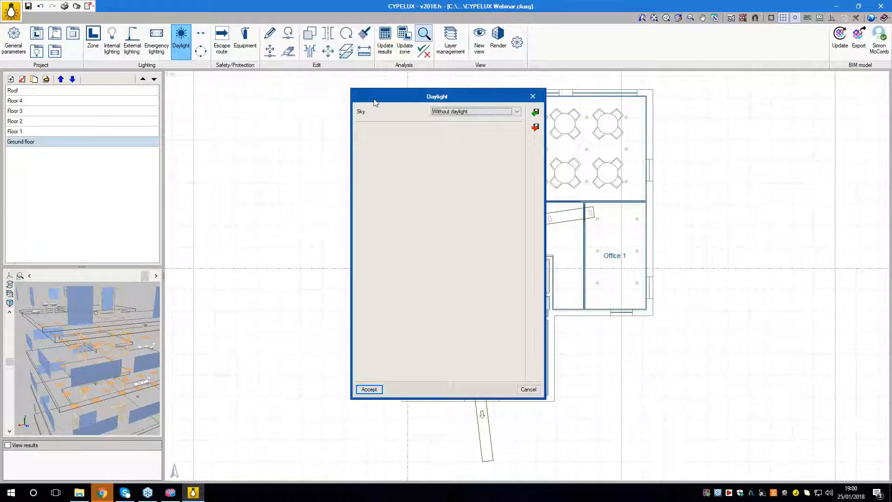
pyautogui.moveTo(414, 95); pyautogui.dragTo(370, 92)
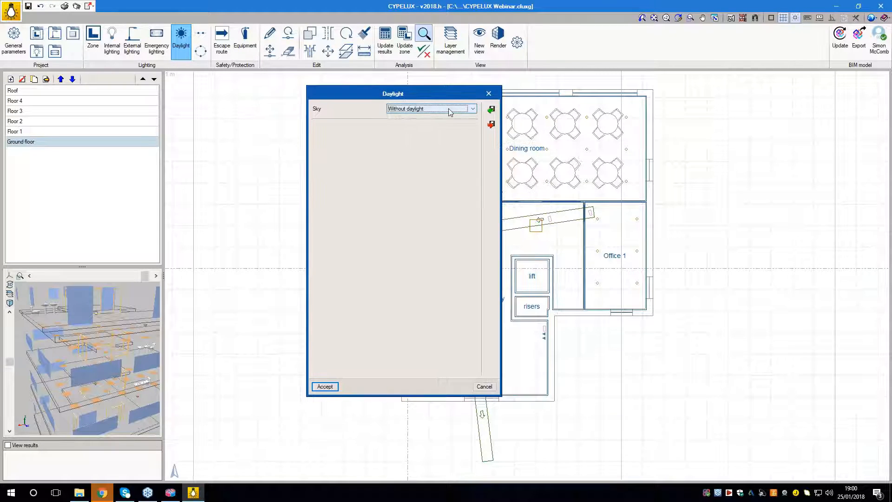
pyautogui.click(450, 110)
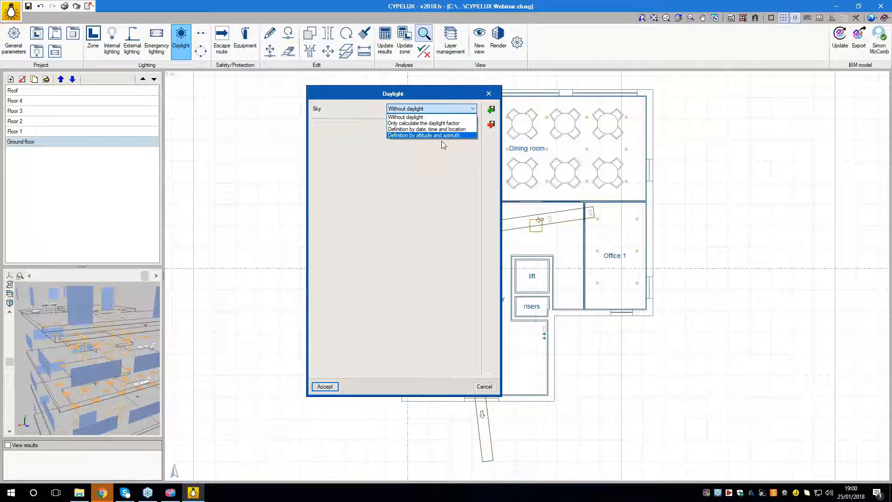
pyautogui.click(434, 117)
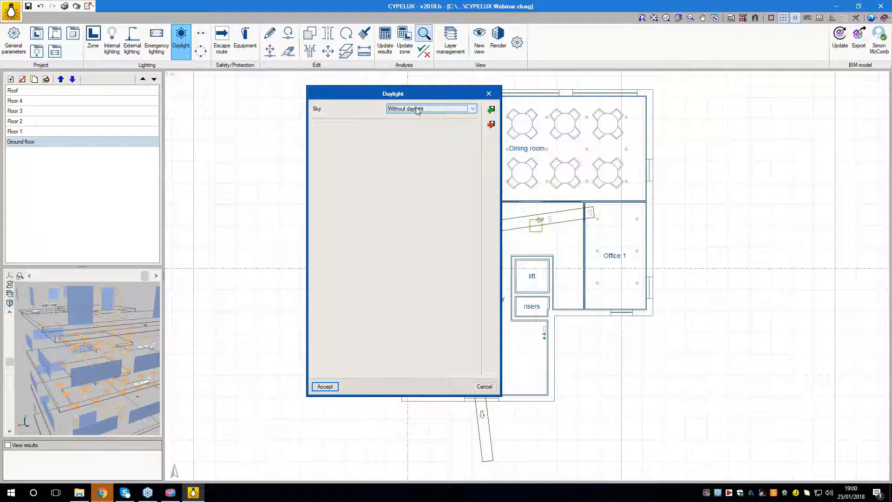
pyautogui.click(418, 110)
pyautogui.click(365, 97)
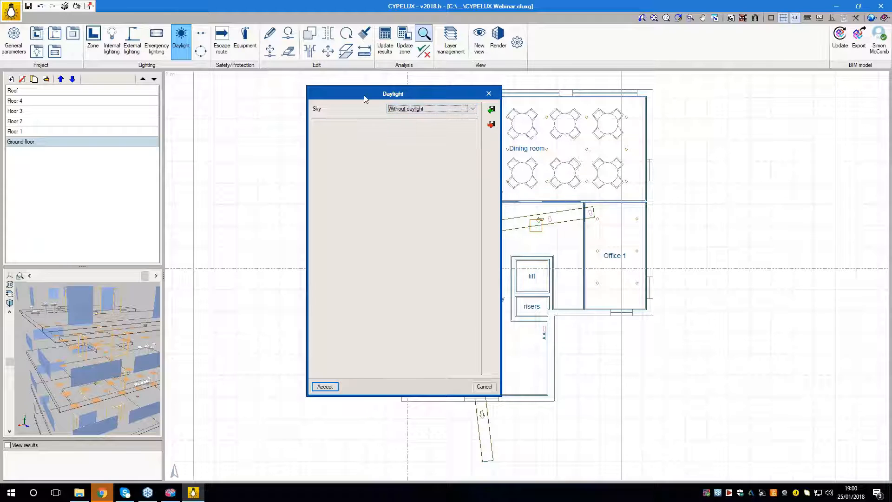
pyautogui.click(445, 108)
pyautogui.click(449, 124)
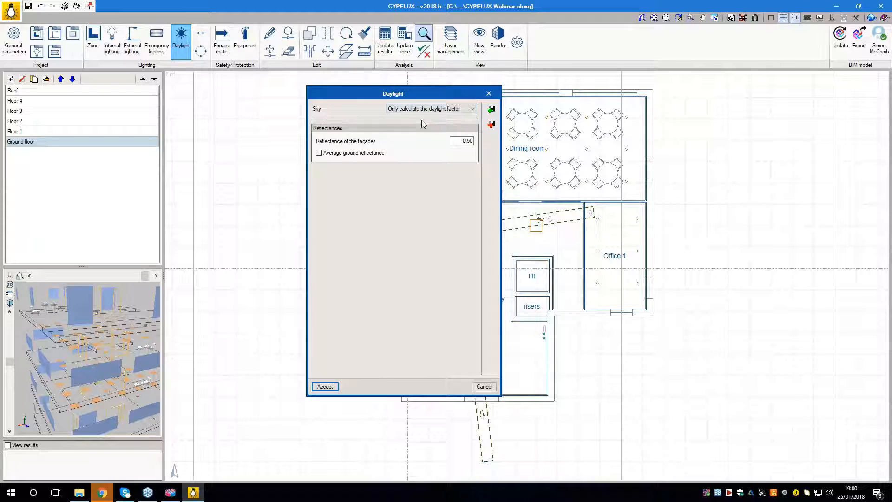
# - Switch the sky to Definition by date, time and location and review its hour range and simulation date settings
pyautogui.click(462, 109)
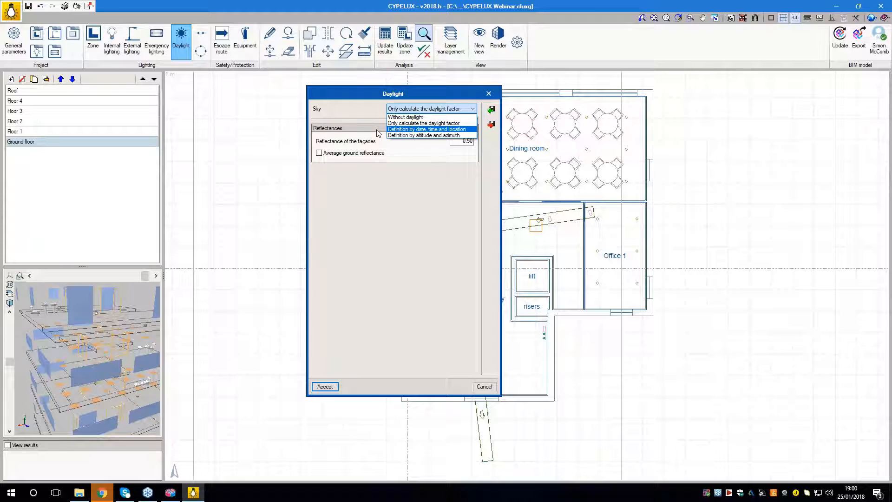
pyautogui.click(431, 130)
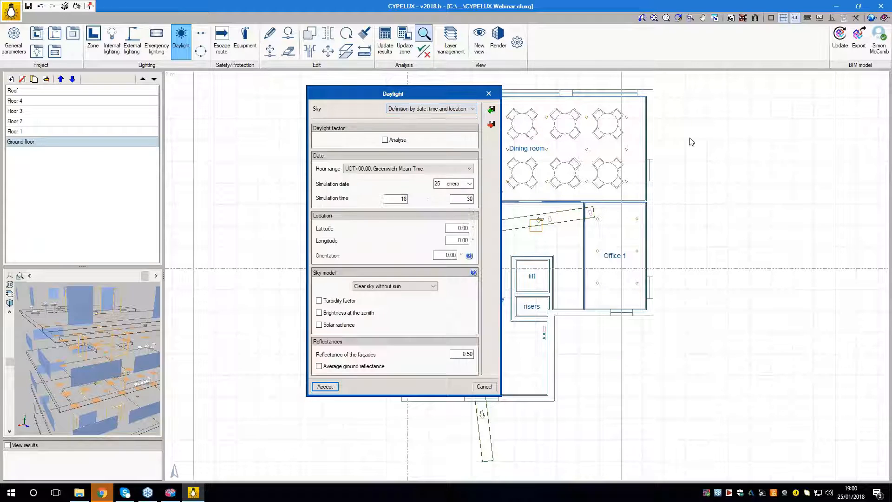
pyautogui.click(409, 168)
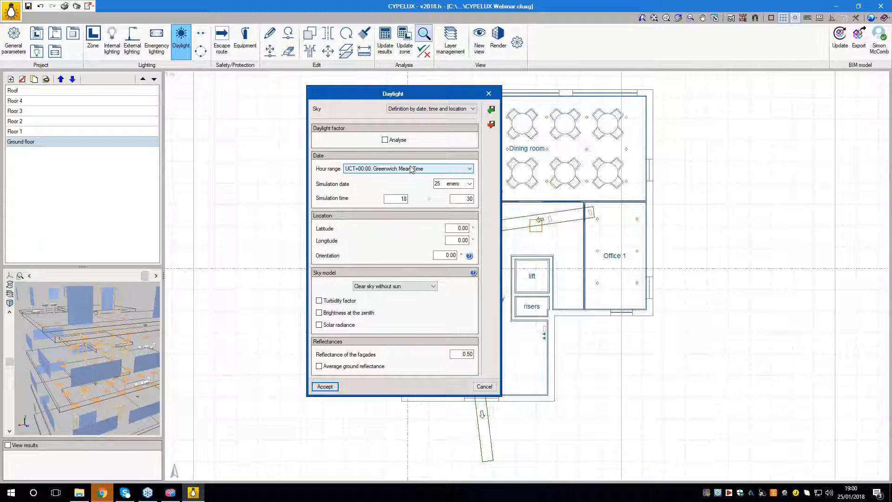
pyautogui.click(421, 173)
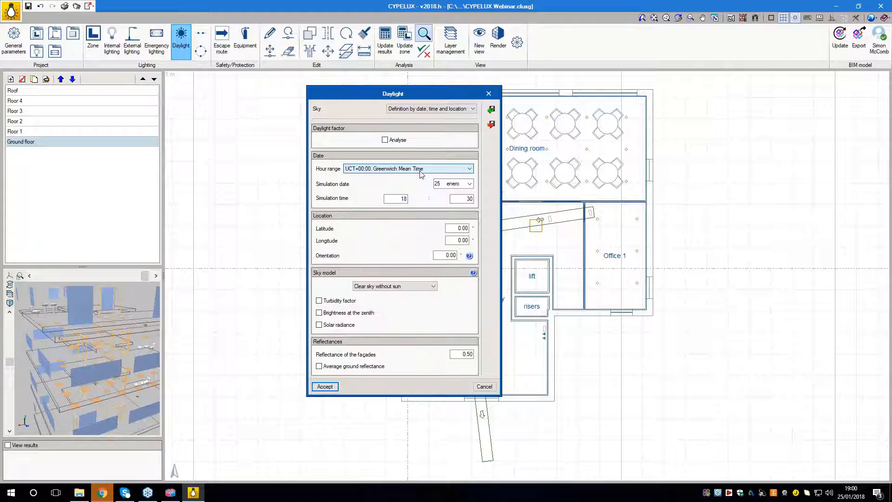
pyautogui.click(469, 184)
pyautogui.click(469, 184)
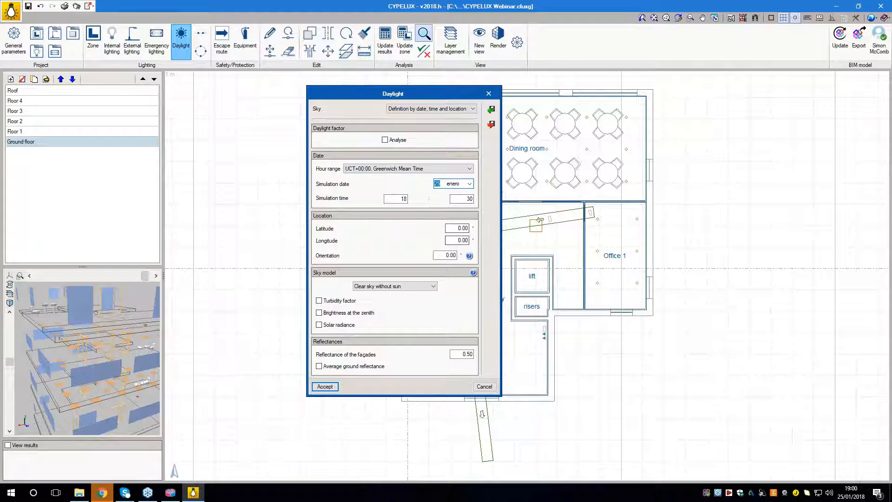
# - Return the sky to Only calculate the daylight factor and accept the daylight settings
pyautogui.click(451, 109)
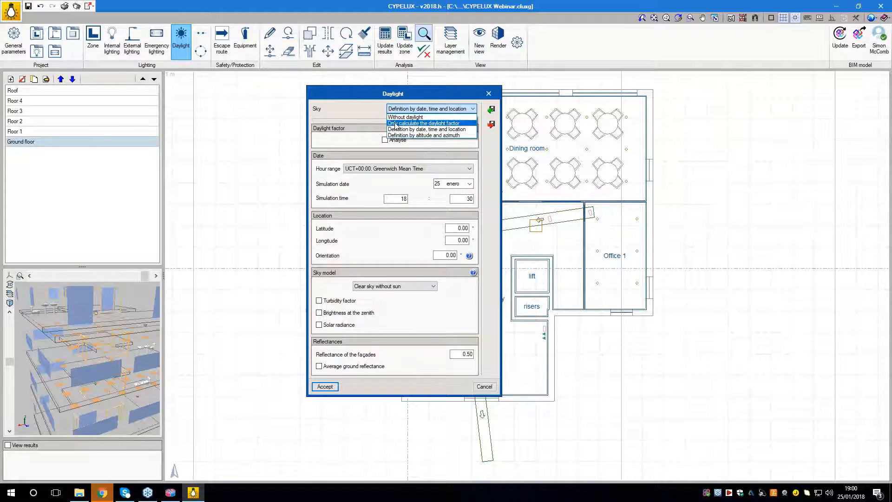
pyautogui.click(431, 123)
pyautogui.click(326, 386)
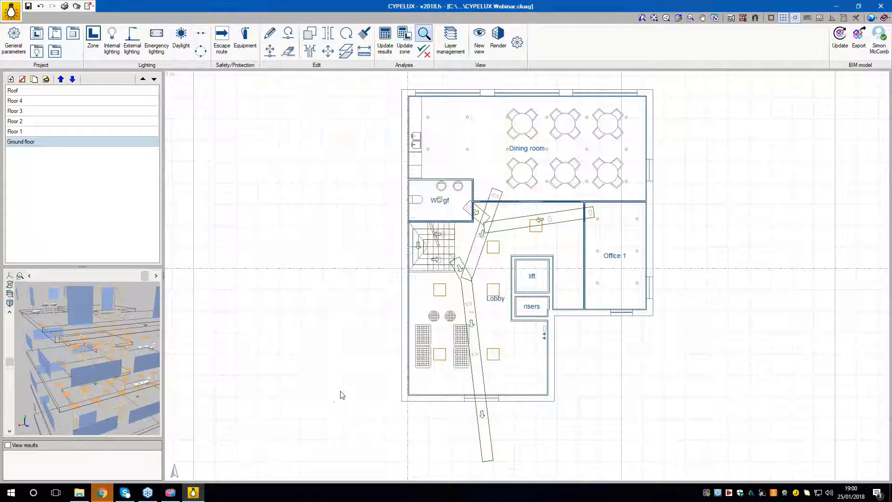
# - Update the analysis results for the Lobby zone only
pyautogui.scroll(-1, 327, 285)
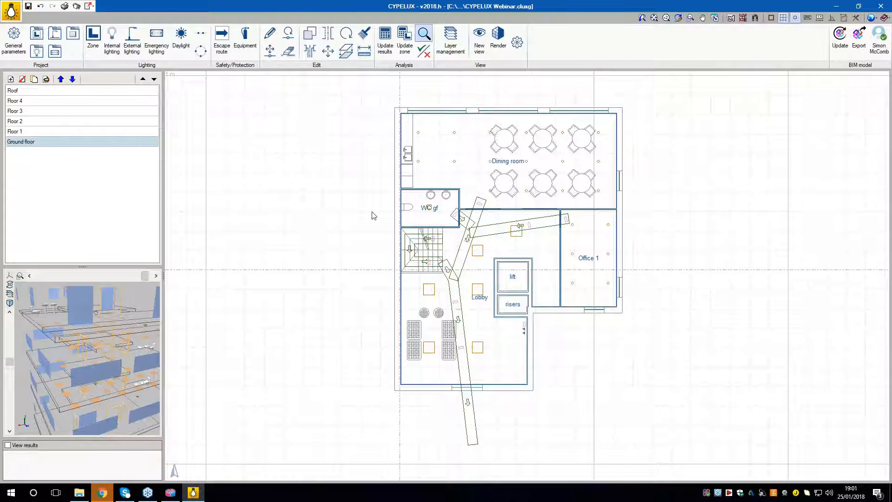
pyautogui.scroll(1, 446, 219)
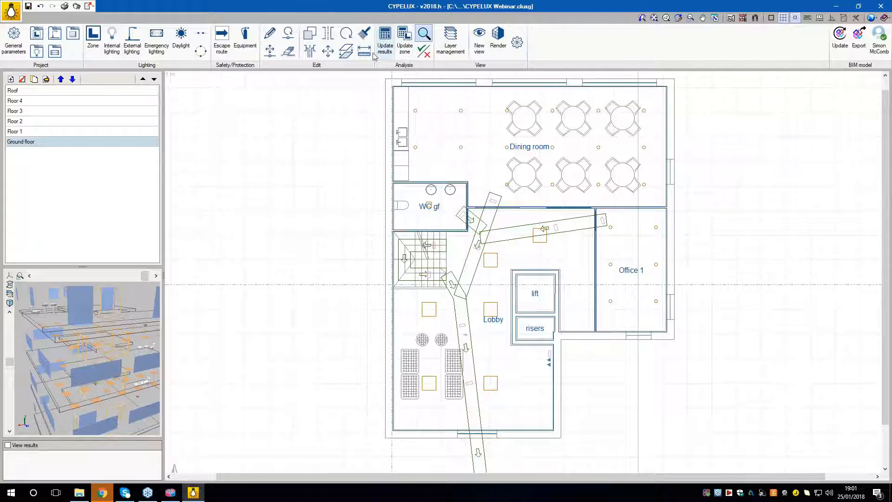
pyautogui.moveTo(393, 88)
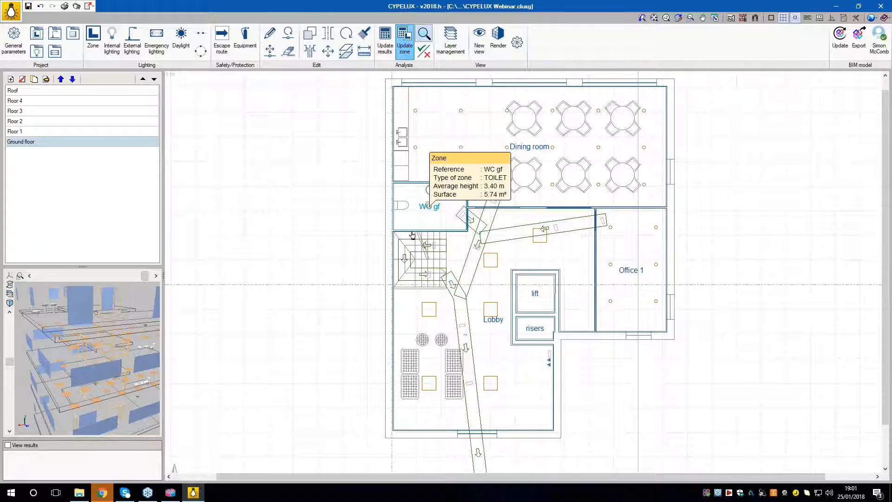
pyautogui.click(396, 263)
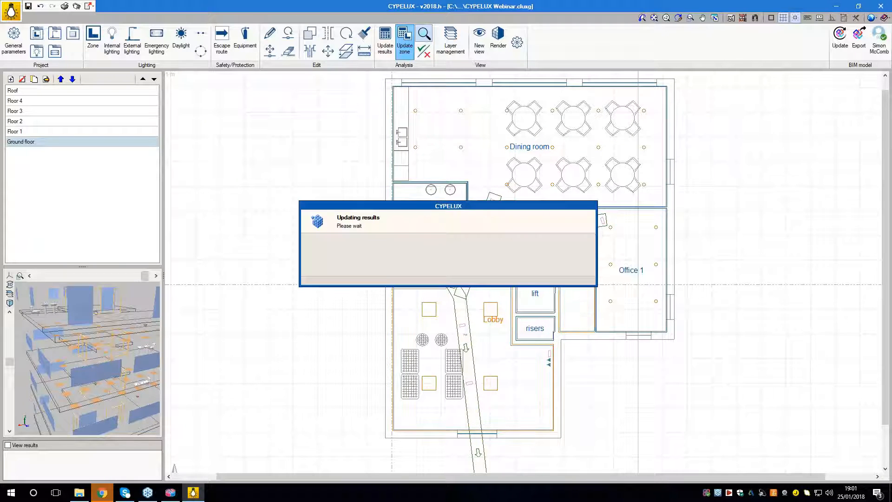
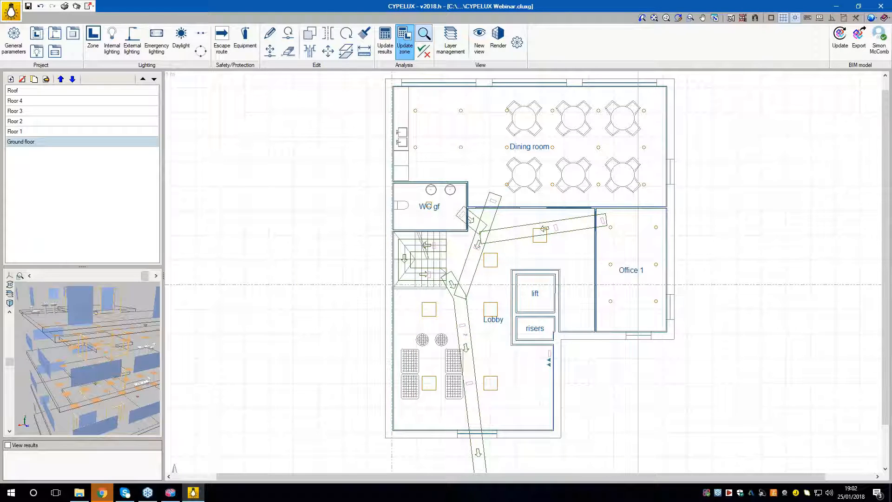
# - Turn on the results view and examine the Lobby's contour map of normal lighting illuminance
pyautogui.moveTo(491, 213)
pyautogui.click(8, 445)
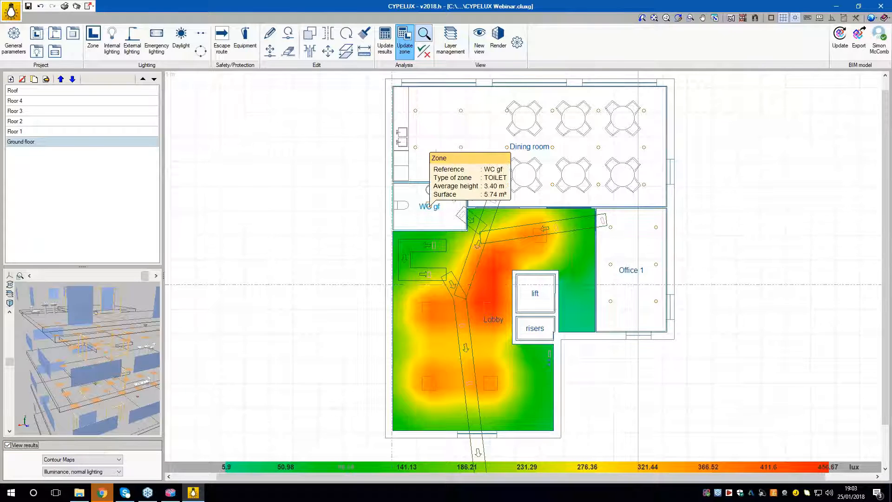
pyautogui.scroll(1, 366, 262)
pyautogui.moveTo(364, 279); pyautogui.dragTo(360, 251, button='middle')
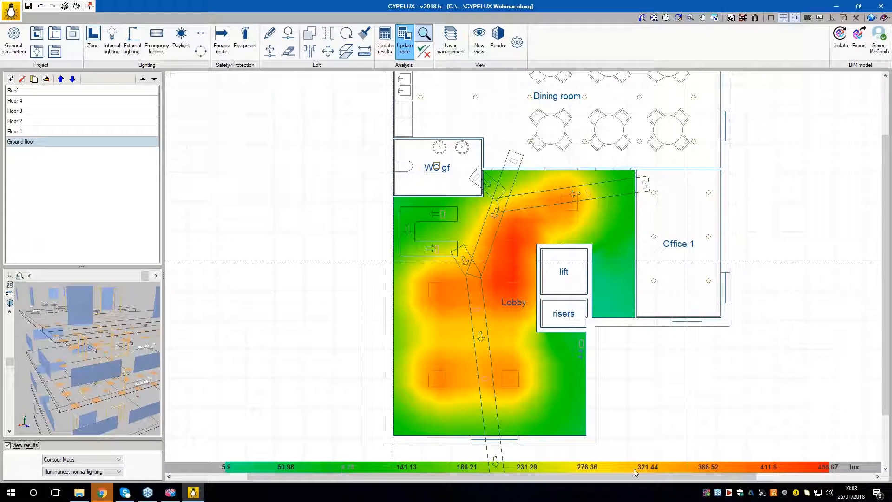
# - Examine the Lobby's normal lighting contour map across the whole zone together with its zone results summary
pyautogui.scroll(2, 621, 333)
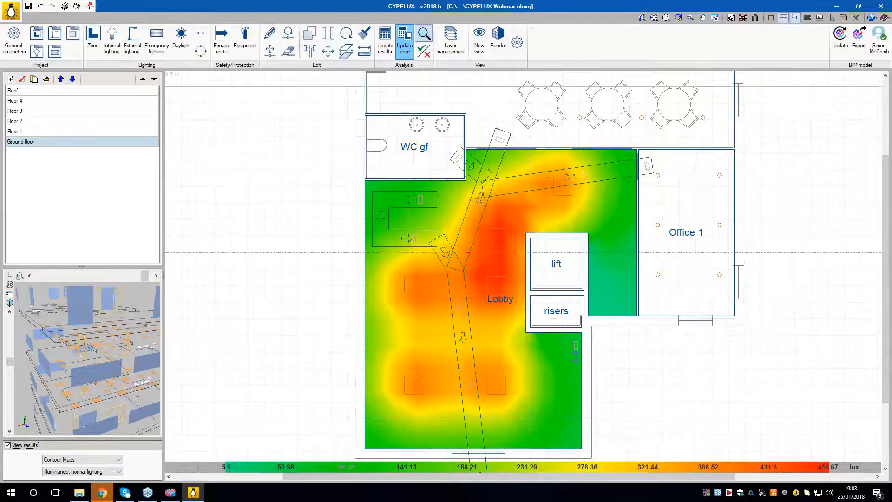
pyautogui.moveTo(653, 367); pyautogui.dragTo(694, 344, button='middle')
pyautogui.moveTo(528, 222)
pyautogui.scroll(3, 529, 222)
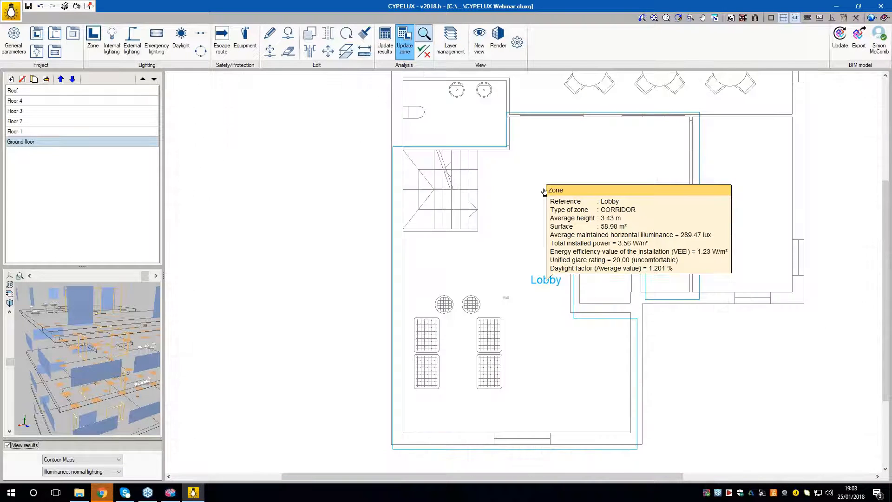
pyautogui.moveTo(484, 297); pyautogui.dragTo(480, 277, button='middle')
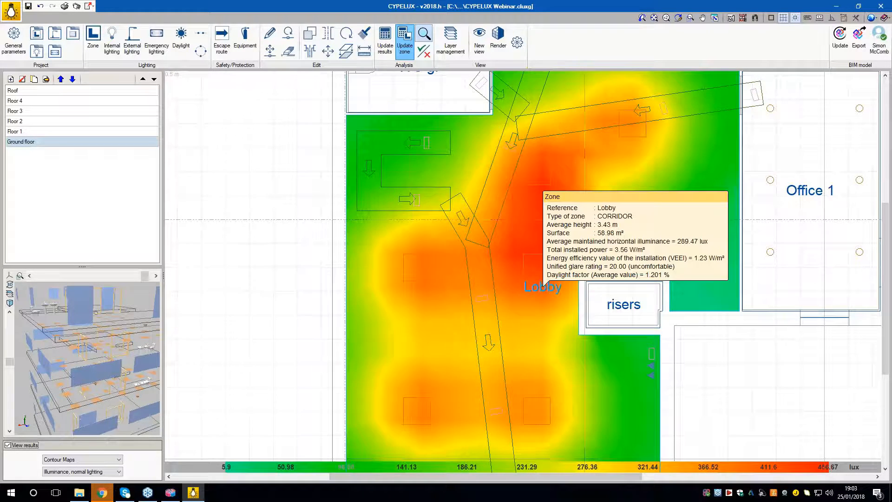
pyautogui.moveTo(574, 156); pyautogui.dragTo(547, 295, button='middle')
pyautogui.scroll(2, 621, 241)
pyautogui.moveTo(665, 288); pyautogui.dragTo(619, 265, button='middle')
pyautogui.scroll(1, 621, 264)
pyautogui.scroll(-3, 600, 372)
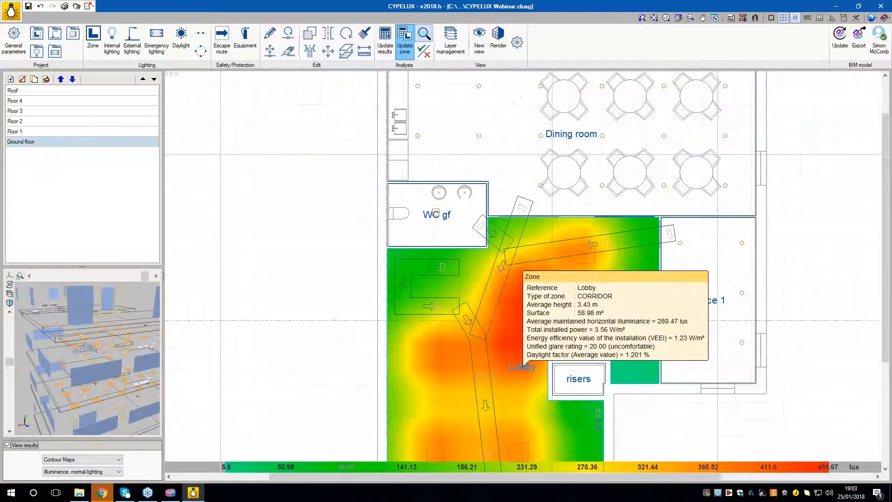
pyautogui.moveTo(617, 321); pyautogui.dragTo(615, 185, button='middle')
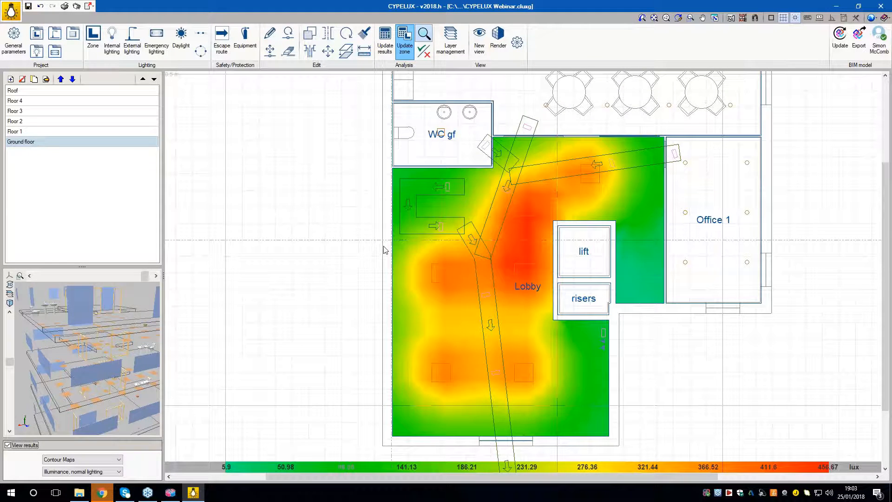
# - Display the Lobby's normal lighting illuminance as Contour lines and inspect them across the zone
pyautogui.click(78, 462)
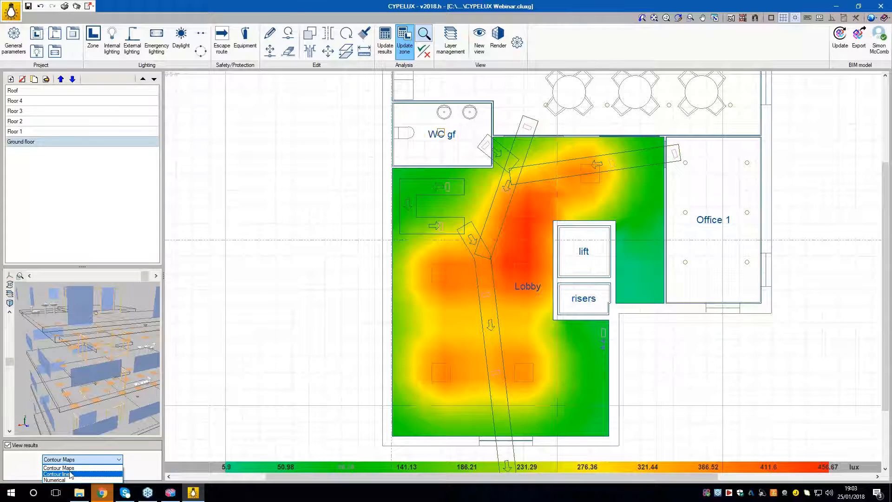
pyautogui.click(74, 474)
pyautogui.scroll(1, 393, 308)
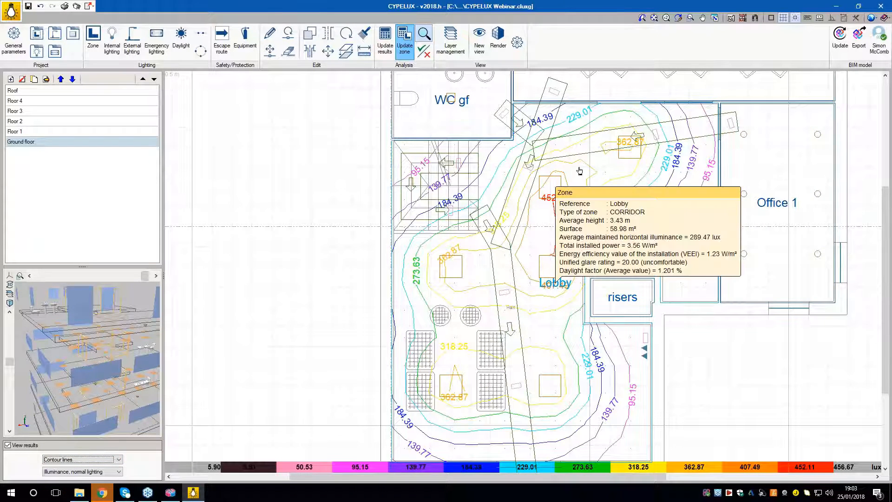
pyautogui.scroll(-1, 402, 257)
pyautogui.scroll(-1, 389, 275)
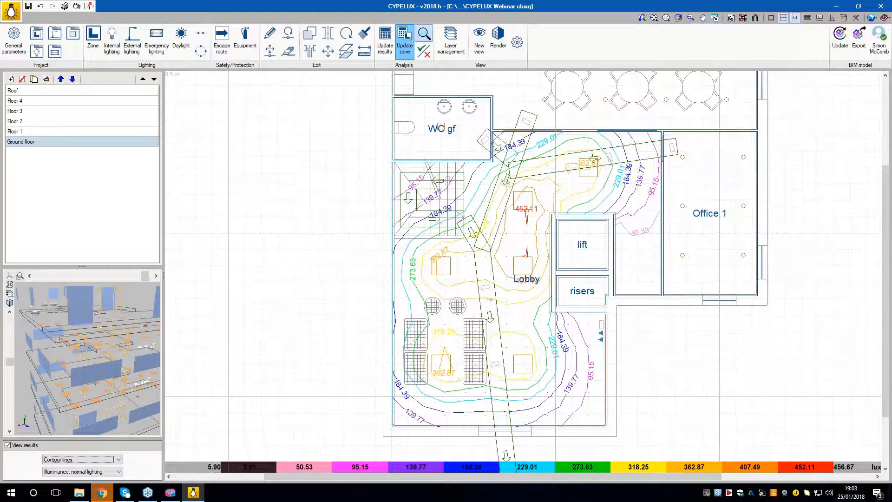
# - Switch the Lobby's illuminance results to Numerical and inspect the values at the calculation points
pyautogui.click(102, 460)
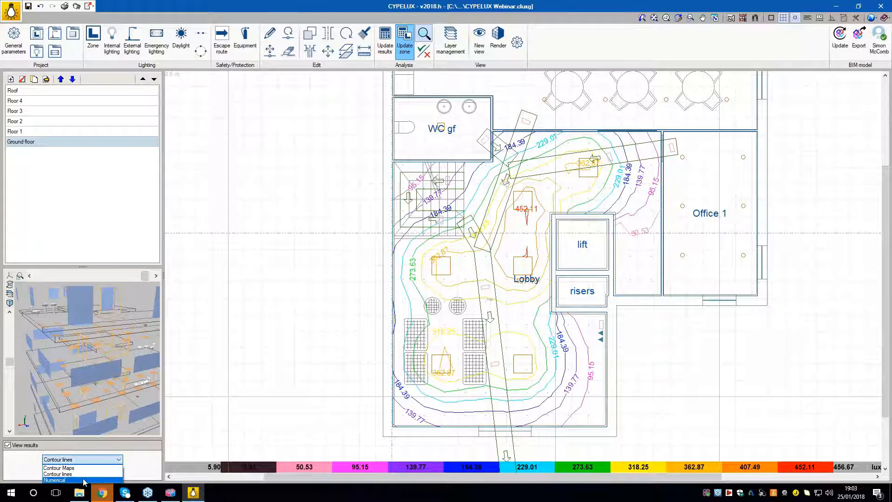
pyautogui.click(79, 480)
pyautogui.moveTo(511, 179)
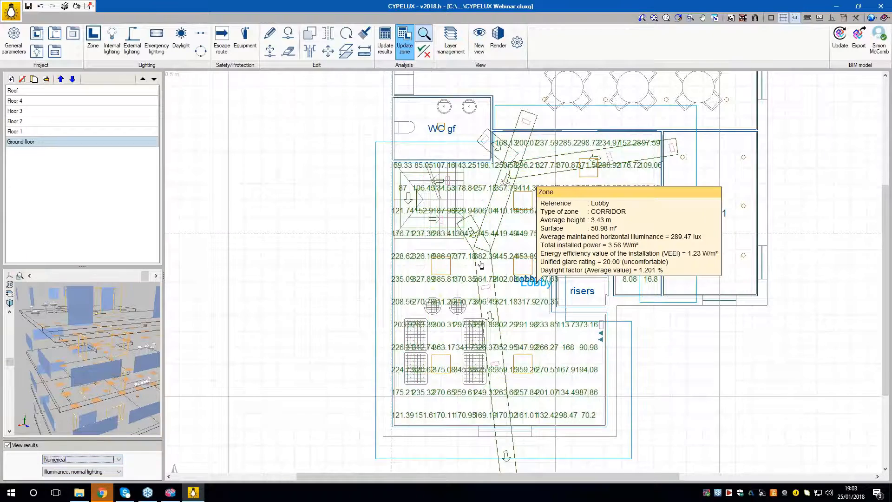
pyautogui.scroll(3, 509, 200)
pyautogui.moveTo(535, 172); pyautogui.dragTo(477, 240, button='middle')
pyautogui.moveTo(551, 236); pyautogui.dragTo(514, 155, button='middle')
pyautogui.scroll(-3, 471, 248)
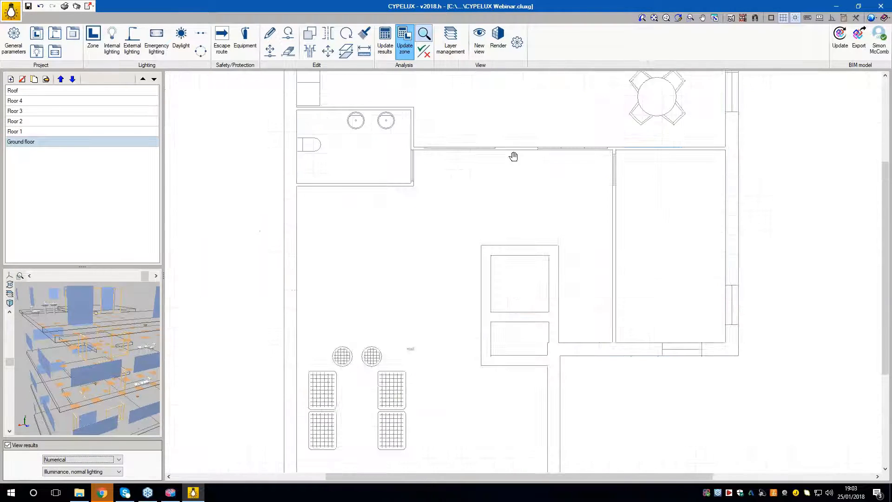
# - Return the results display to Contour Maps and review Glare (UGR), normal lighting for the Lobby
pyautogui.click(82, 459)
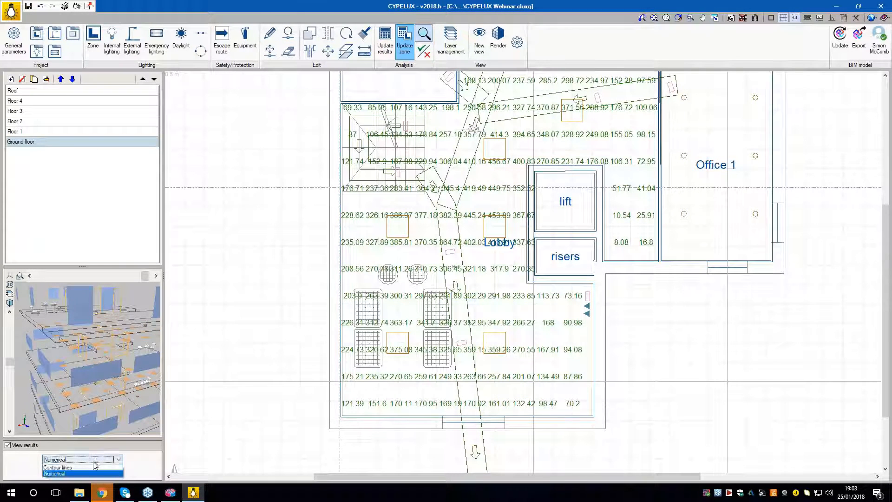
pyautogui.click(84, 469)
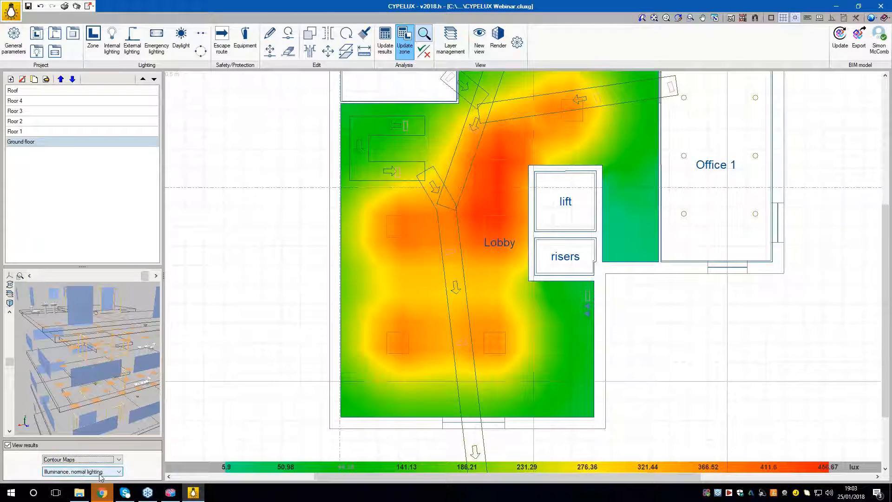
pyautogui.click(96, 473)
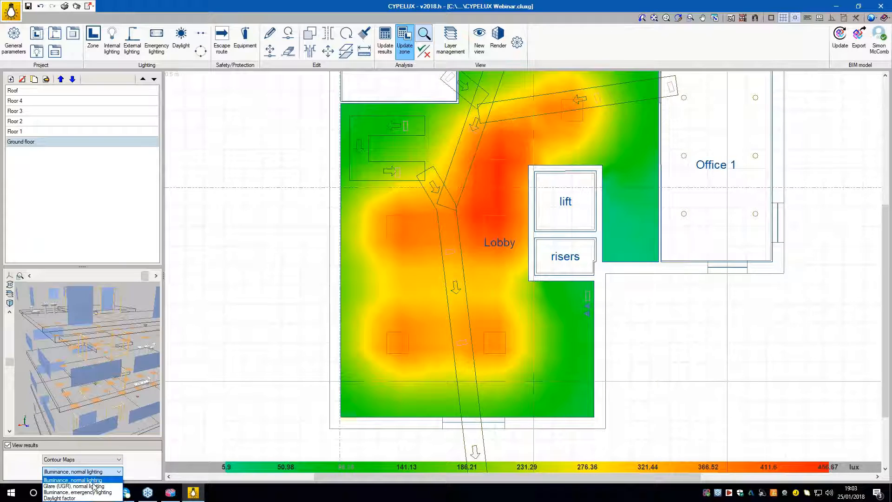
pyautogui.click(94, 487)
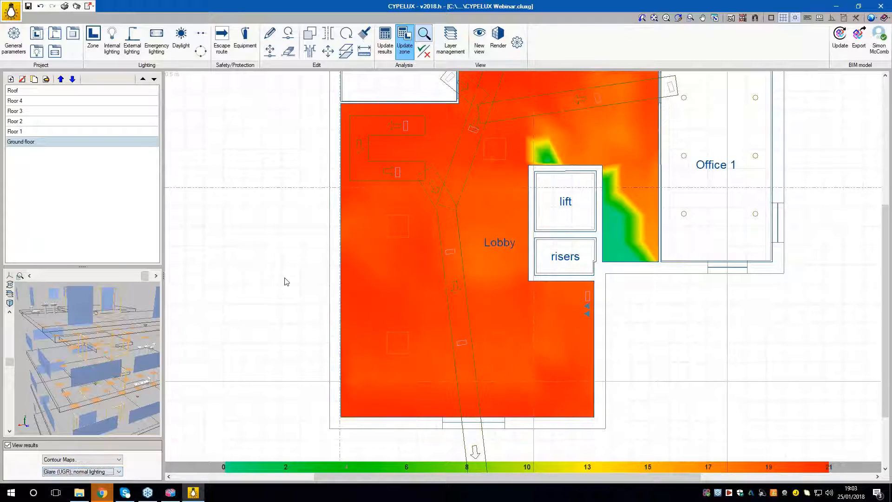
pyautogui.moveTo(285, 281); pyautogui.dragTo(267, 303, button='middle')
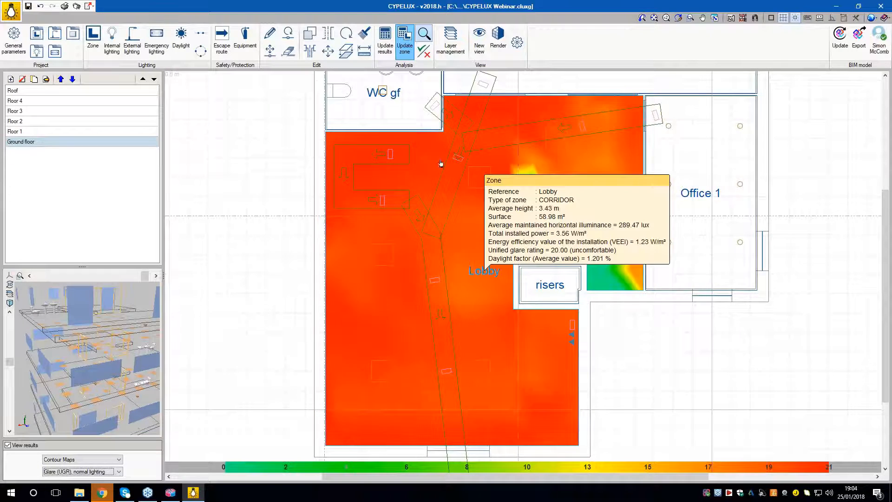
pyautogui.scroll(2, 499, 250)
pyautogui.scroll(1, 367, 345)
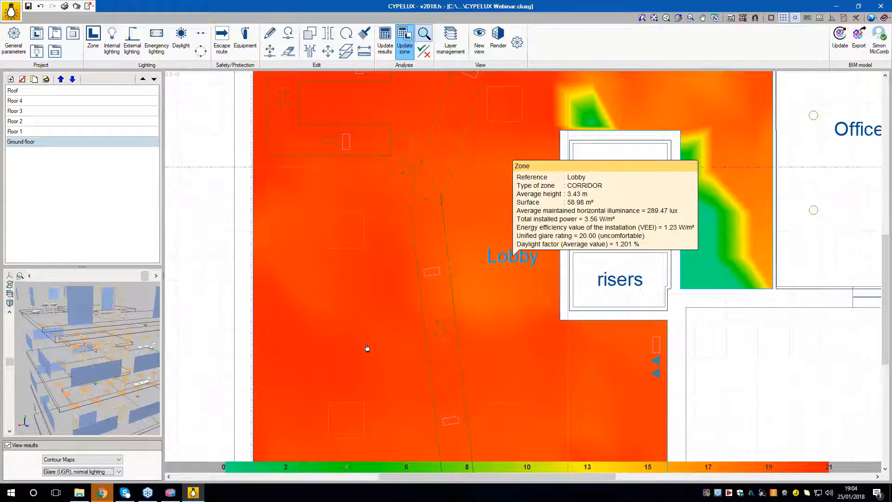
pyautogui.scroll(-3, 366, 346)
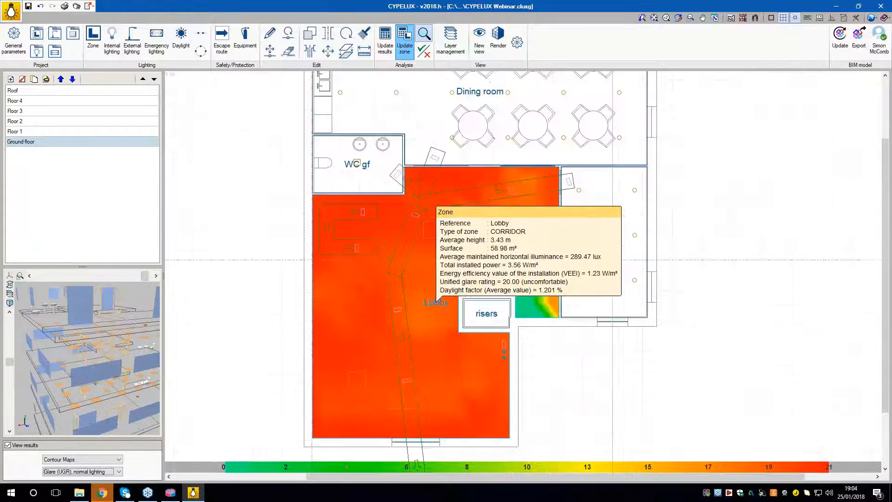
# - Show the contour map of Illuminance, emergency lighting and inspect it along the Lobby's escape routes
pyautogui.click(82, 471)
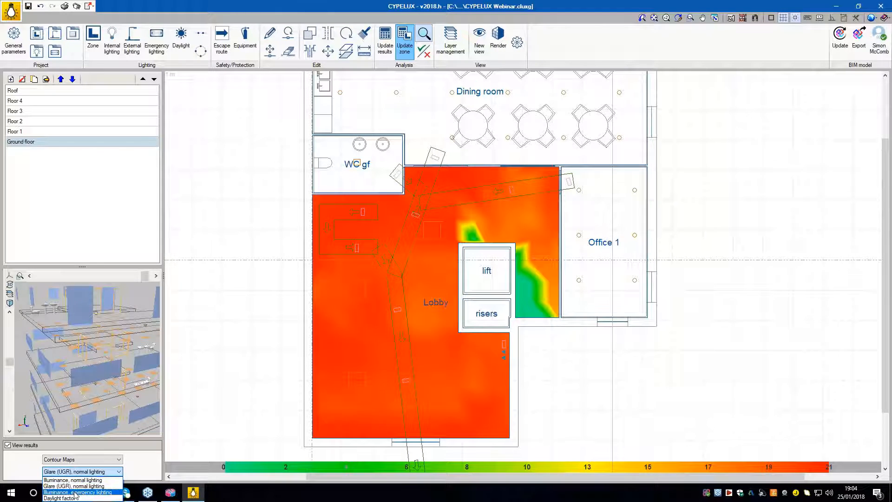
pyautogui.click(76, 492)
pyautogui.scroll(1, 233, 271)
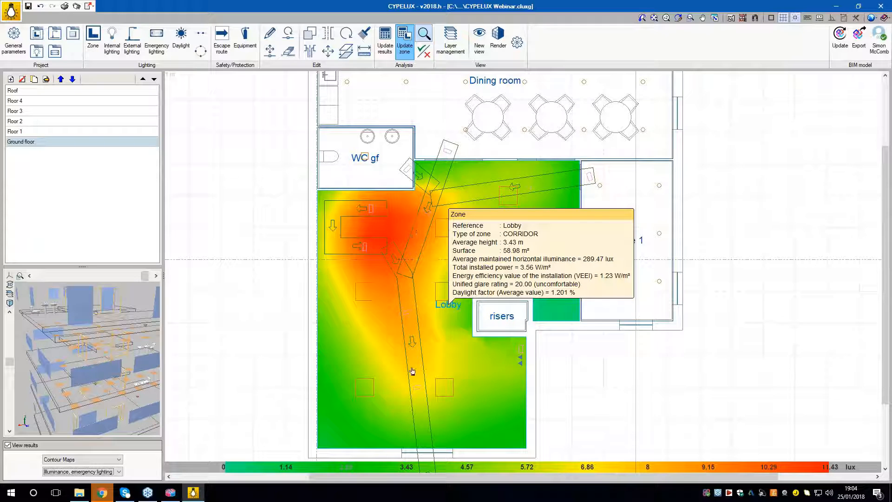
pyautogui.scroll(1, 391, 231)
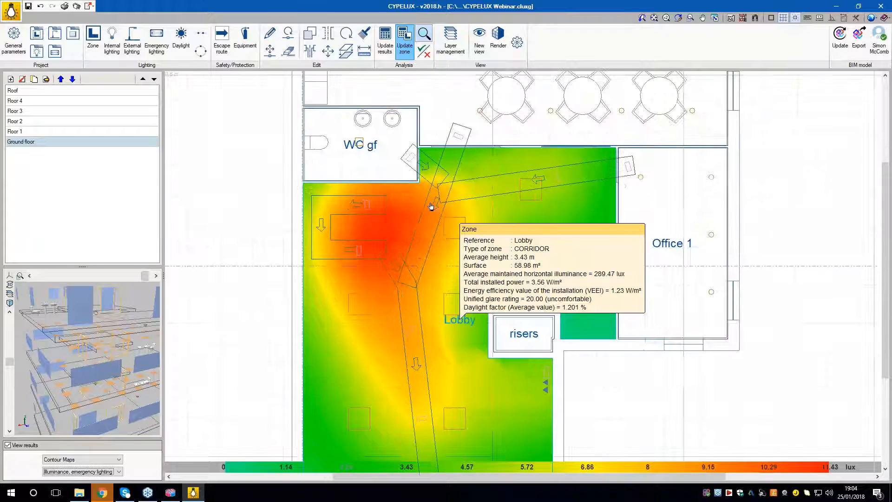
pyautogui.moveTo(401, 295); pyautogui.dragTo(414, 238, button='middle')
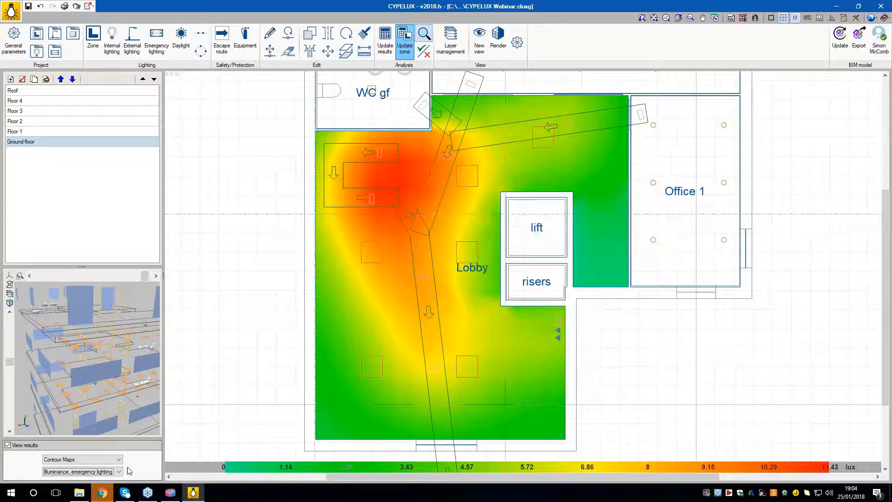
# - Display the Daylight factor contour map for the Lobby and inspect the area near the entrance
pyautogui.click(119, 472)
pyautogui.click(65, 498)
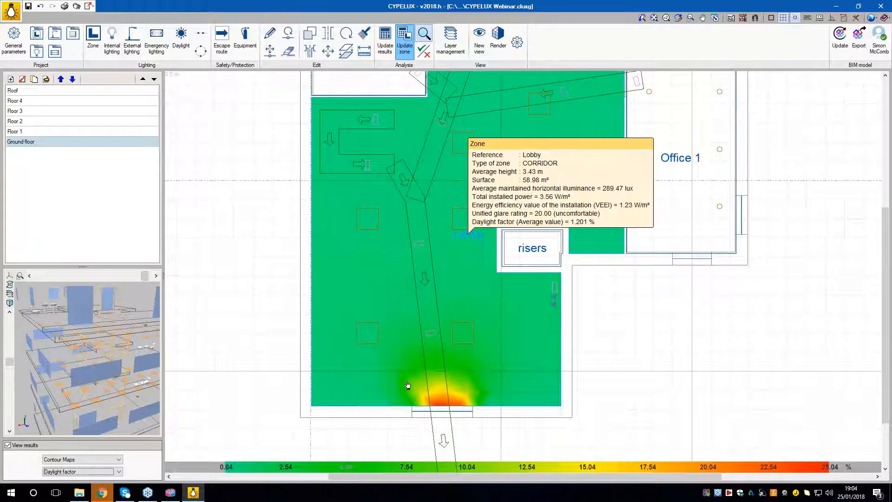
pyautogui.scroll(-2, 293, 288)
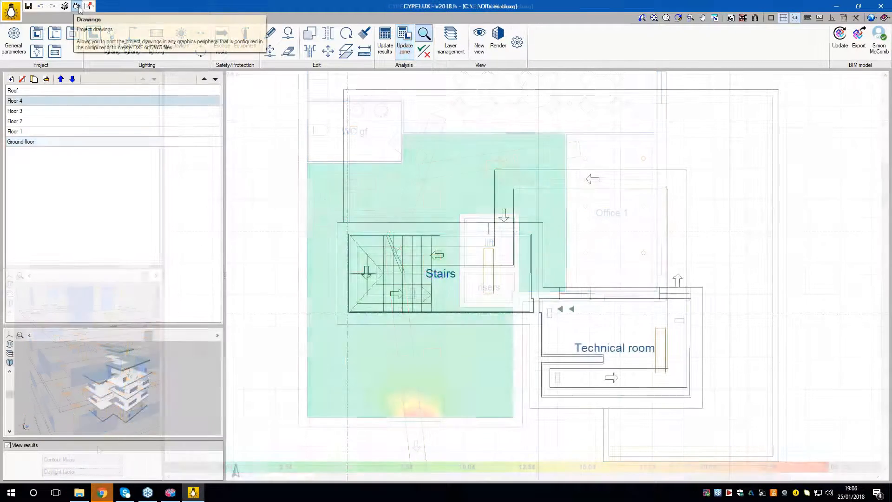
# - Replace the listed project drawing with a 1:75 lighting drawing that includes evacuation paths, equipment and worst-case value positions
pyautogui.click(520, 268)
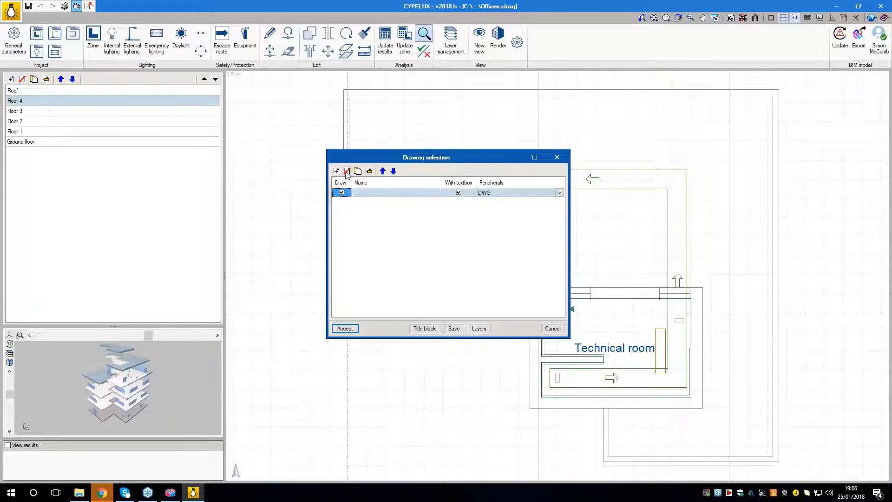
pyautogui.click(347, 171)
pyautogui.click(336, 171)
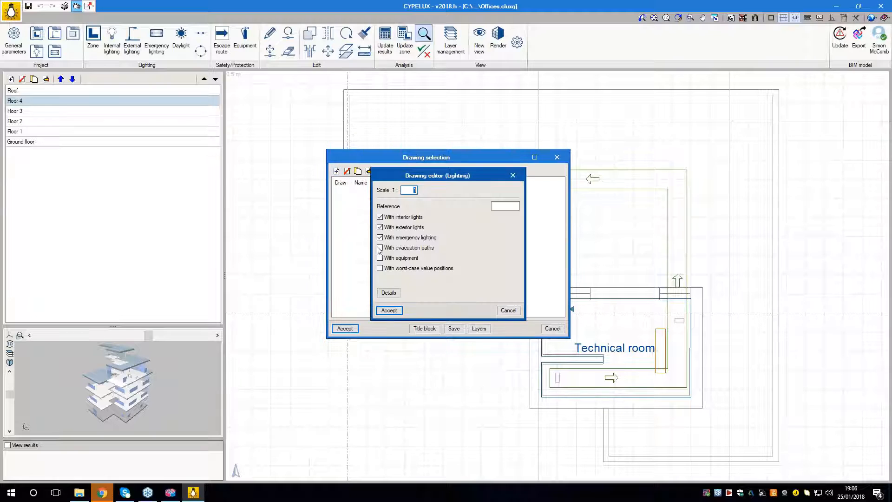
pyautogui.write('75')
pyautogui.click(401, 248)
pyautogui.click(402, 258)
pyautogui.click(403, 268)
pyautogui.click(389, 311)
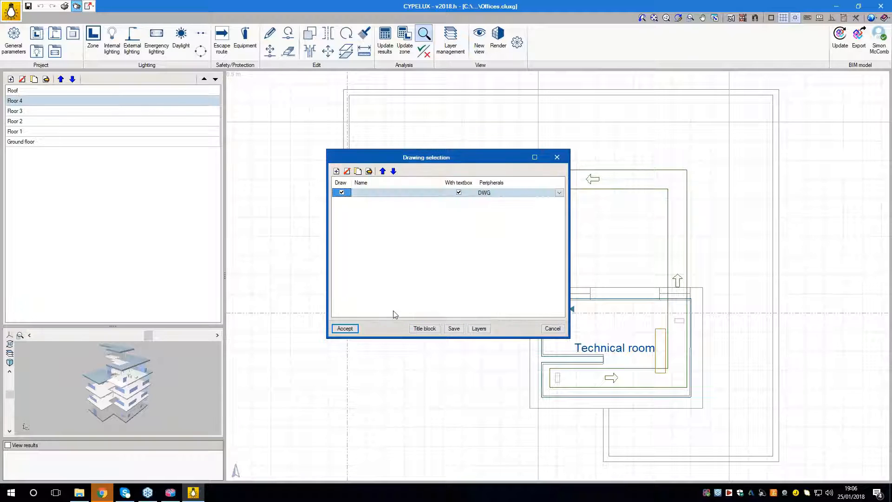
# - Accept the drawing selection to compose the sheets and show the detail of all the drawings
pyautogui.click(357, 328)
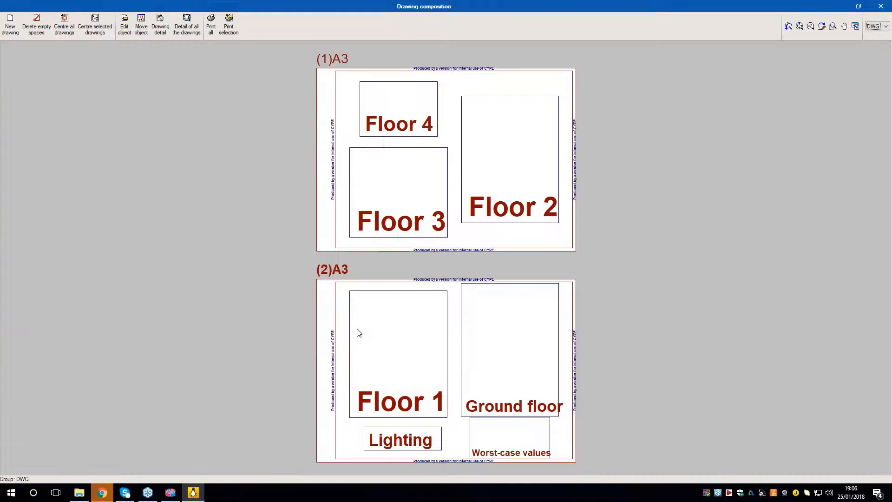
pyautogui.click(190, 25)
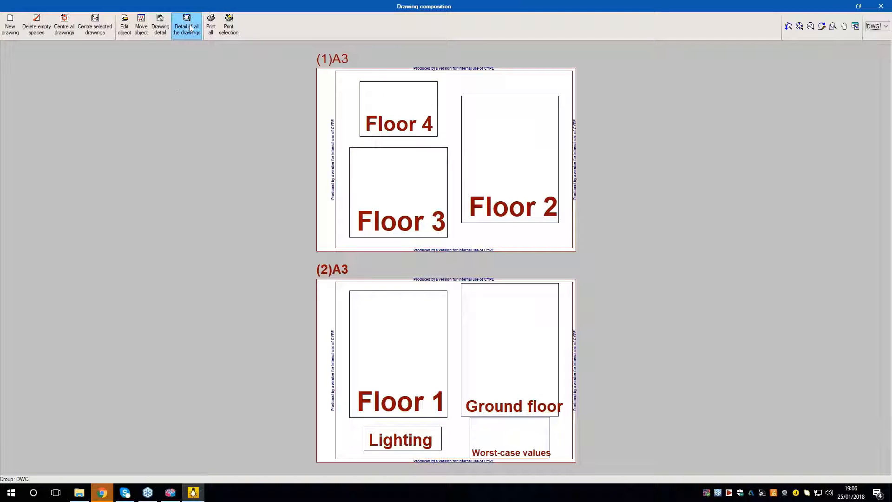
pyautogui.click(194, 29)
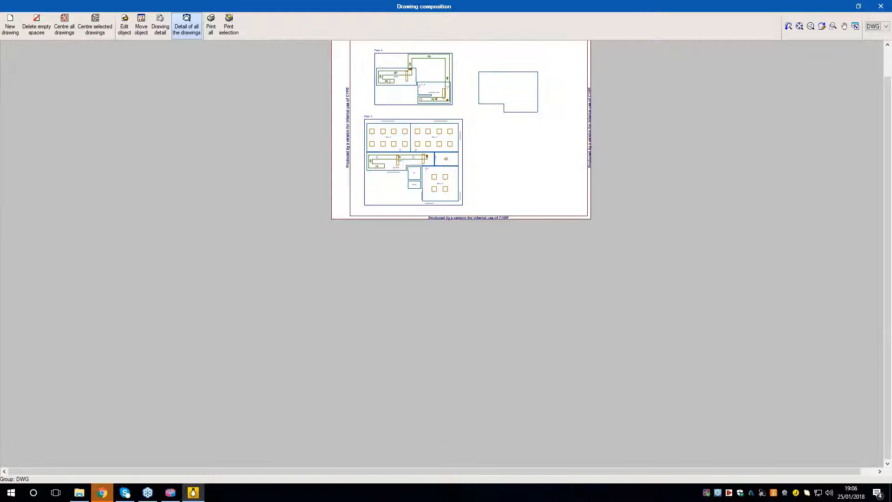
# - Examine both detailed A3 sheets, including the floor plans, the lighting legend and the worst-case values key
pyautogui.scroll(3, 443, 313)
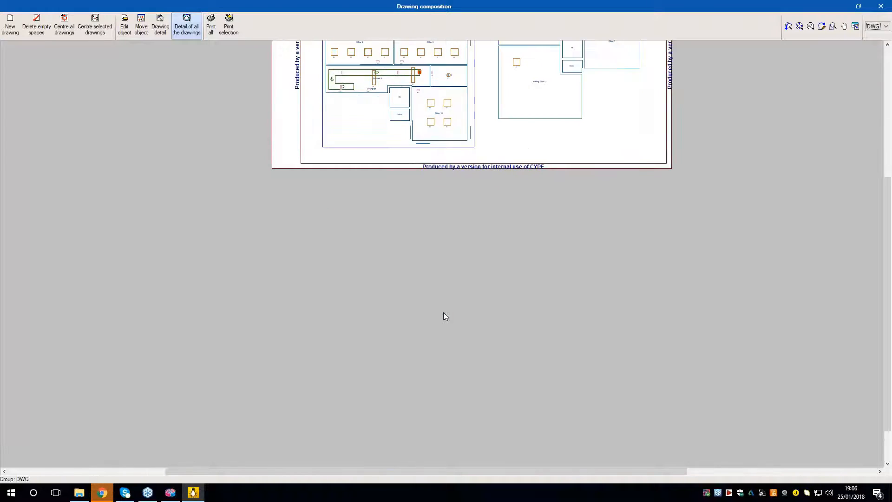
pyautogui.scroll(1, 336, 272)
pyautogui.moveTo(336, 273); pyautogui.dragTo(342, 246, button='middle')
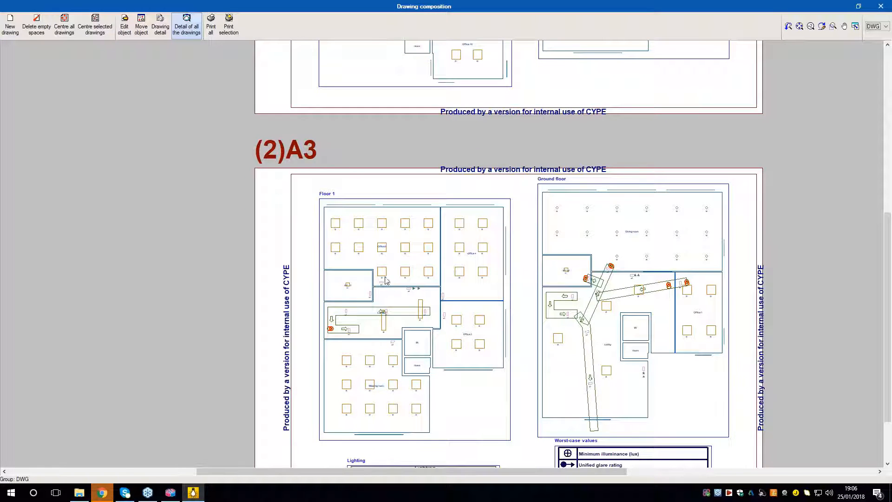
pyautogui.moveTo(410, 170); pyautogui.dragTo(391, 384, button='middle')
pyautogui.moveTo(386, 238)
pyautogui.mouseDown(button='middle')
pyautogui.moveTo(383, 308)
pyautogui.moveTo(368, 349)
pyautogui.mouseUp(button='middle')
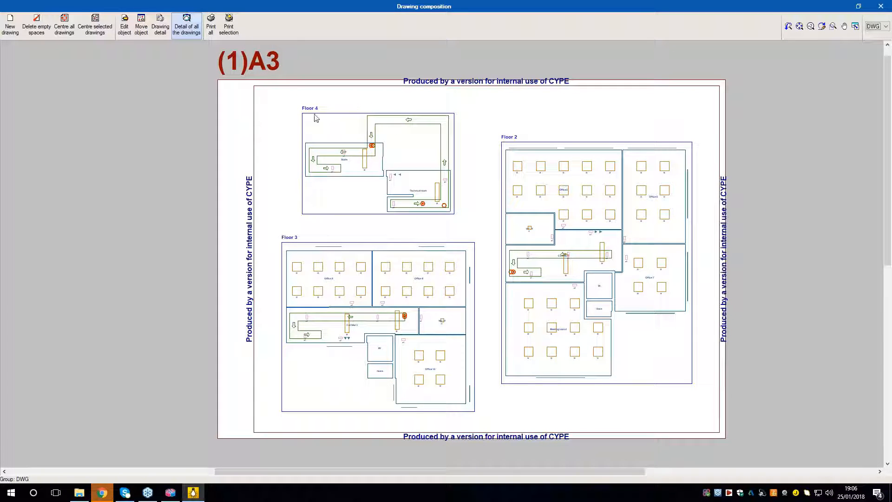
pyautogui.moveTo(526, 320); pyautogui.dragTo(475, 113, button='middle')
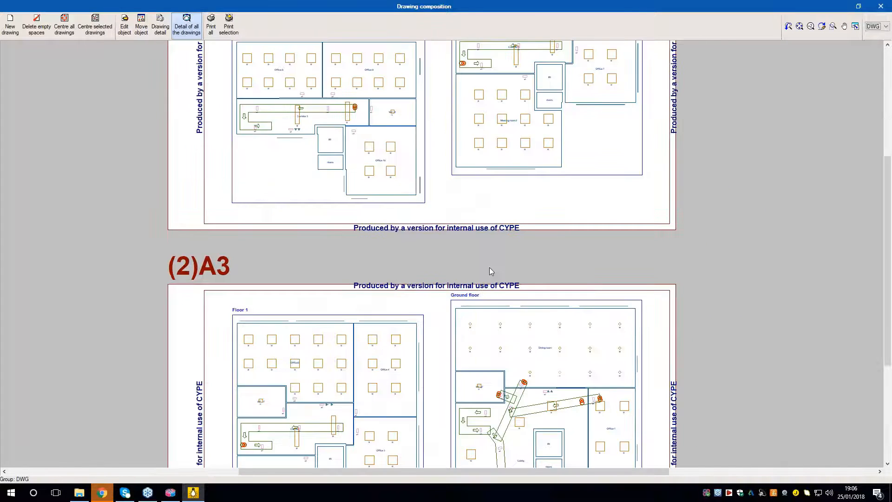
pyautogui.moveTo(489, 267); pyautogui.dragTo(506, 45, button='middle')
pyautogui.moveTo(496, 261); pyautogui.dragTo(497, 233, button='middle')
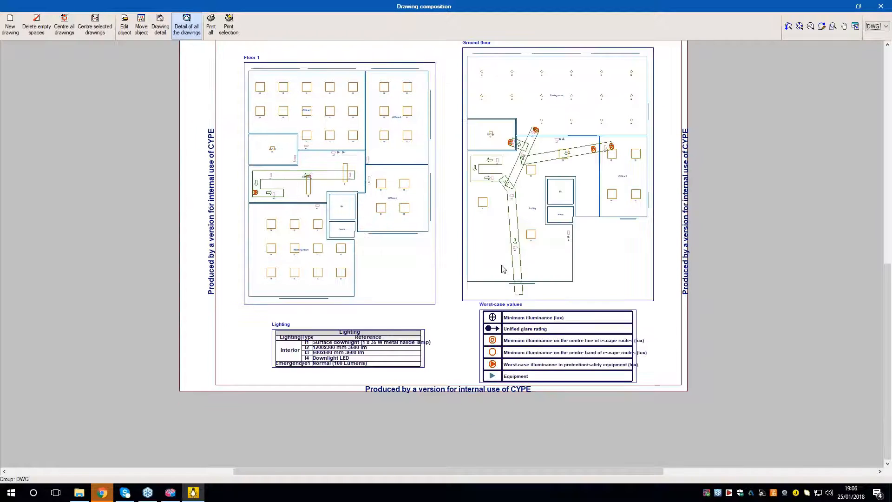
# - Examine the worst-case values key, the lighting legend and the Floor 1 and Ground floor plans on the second A3 sheet
pyautogui.scroll(1, 513, 342)
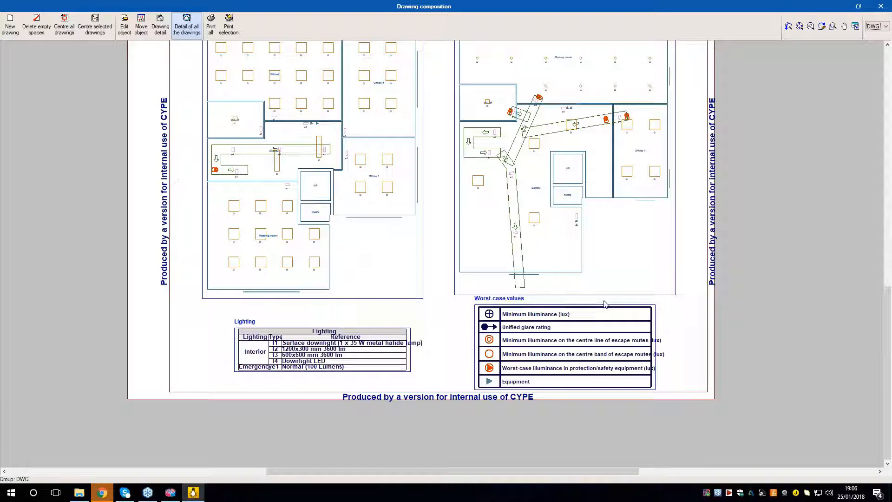
pyautogui.scroll(1, 521, 378)
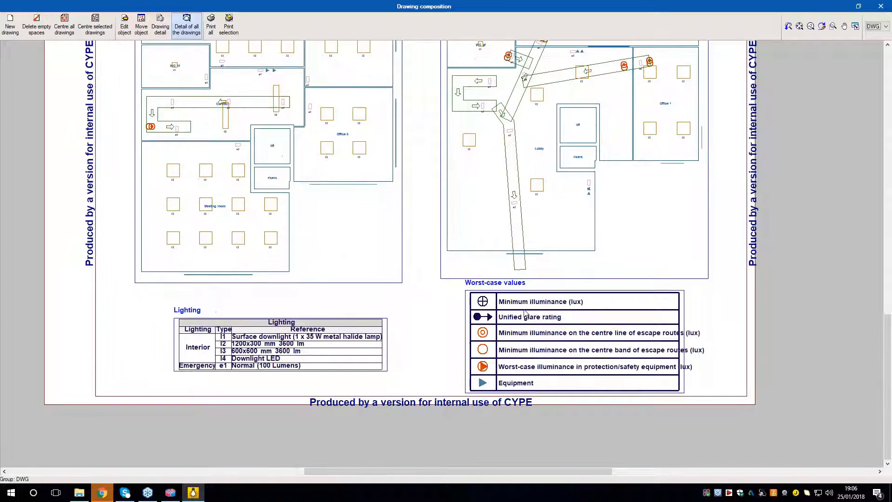
pyautogui.scroll(-1, 522, 310)
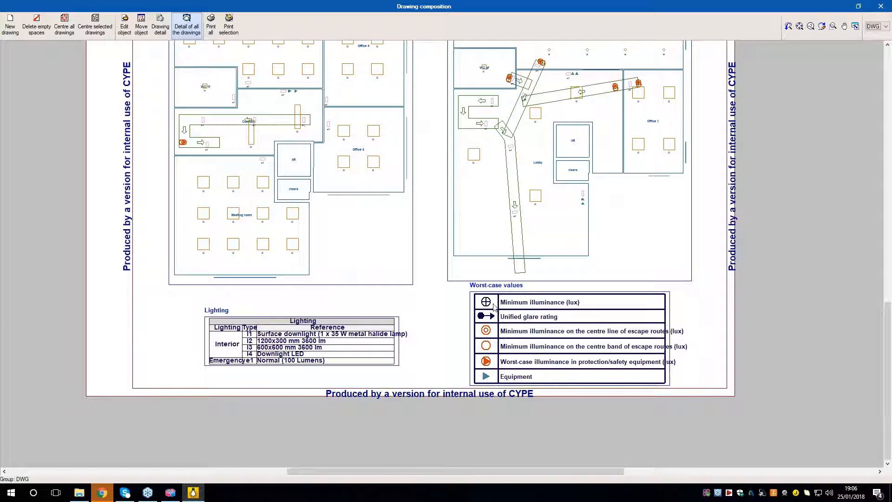
pyautogui.moveTo(545, 227); pyautogui.dragTo(536, 318, button='middle')
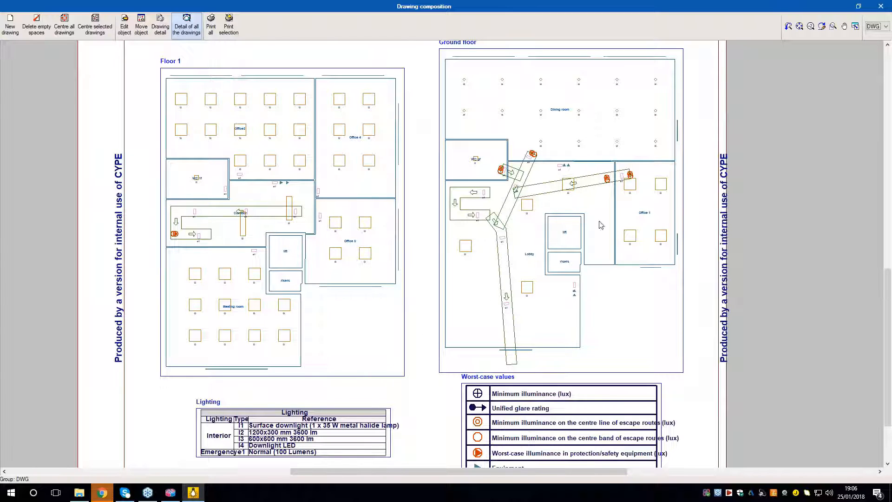
pyautogui.scroll(-1, 586, 344)
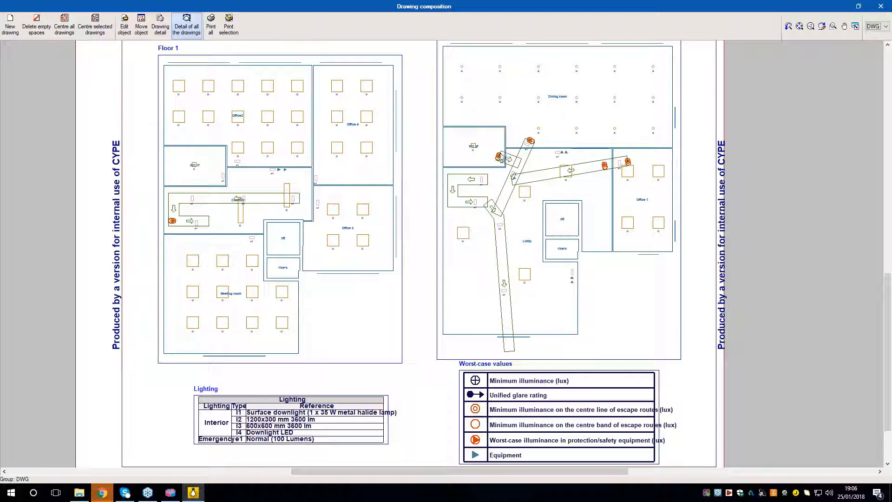
pyautogui.scroll(5, 542, 208)
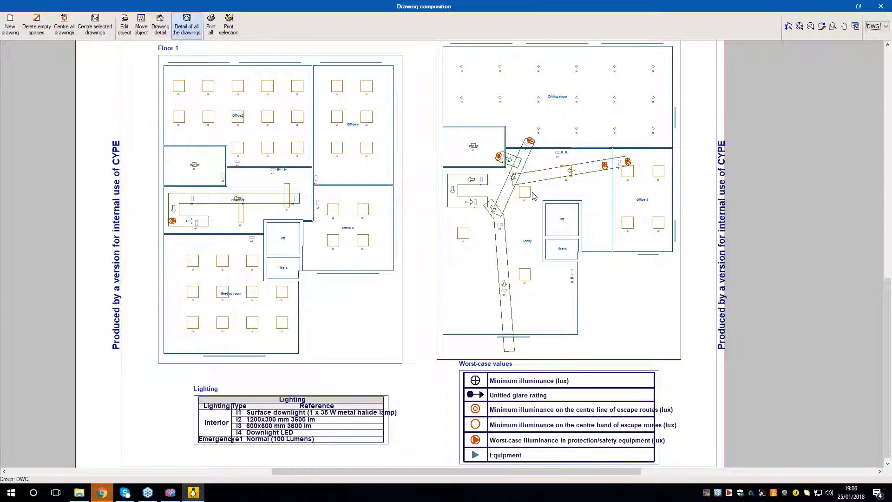
# - Look over the Floor 2, 3 and 4 plans on the first A3 sheet and return to the legends on the second sheet
pyautogui.moveTo(532, 178); pyautogui.dragTo(532, 381, button='middle')
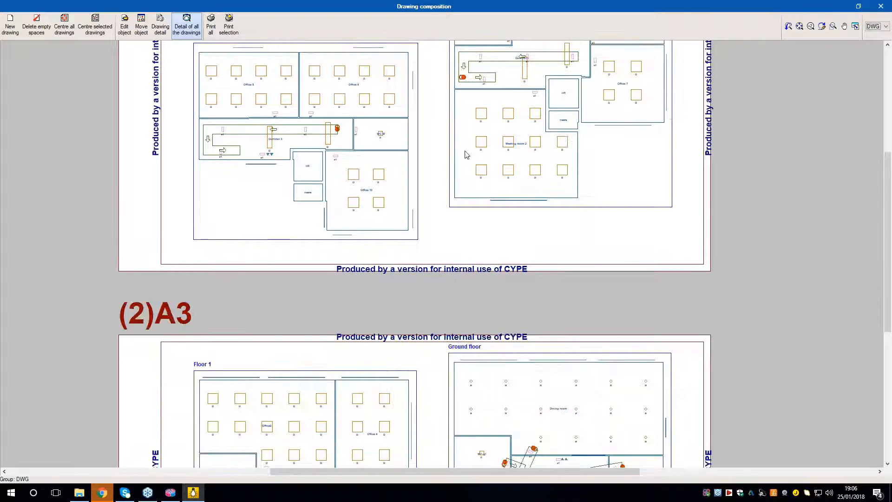
pyautogui.moveTo(465, 152); pyautogui.dragTo(454, 242, button='middle')
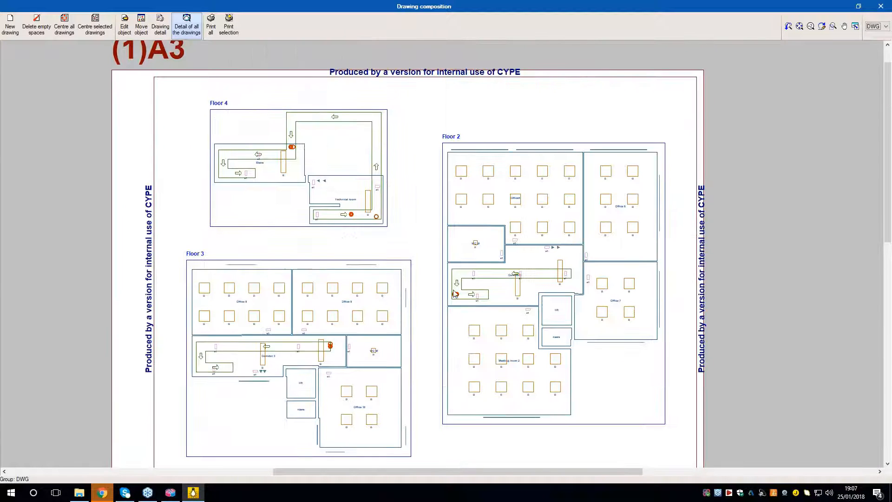
pyautogui.scroll(-3, 455, 320)
pyautogui.moveTo(455, 320); pyautogui.dragTo(459, 91, button='middle')
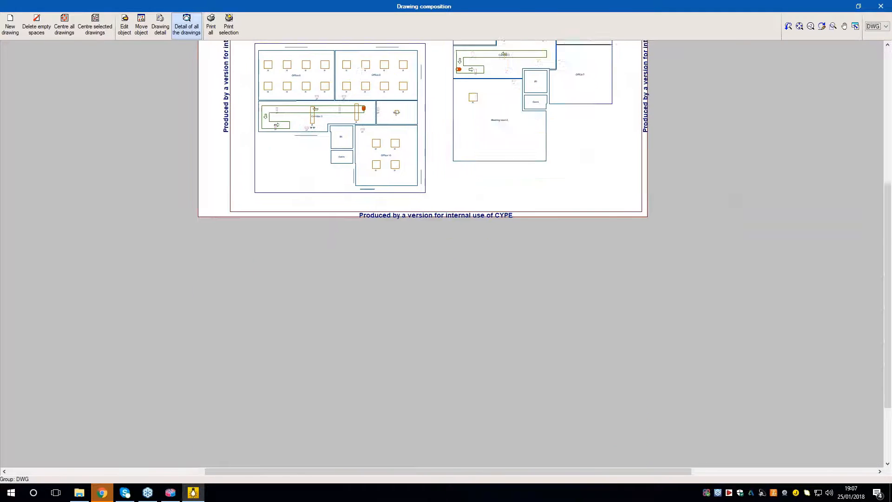
pyautogui.moveTo(441, 306); pyautogui.dragTo(528, 164, button='middle')
pyautogui.scroll(1, 454, 358)
pyautogui.moveTo(457, 364); pyautogui.dragTo(478, 235, button='middle')
pyautogui.scroll(1, 478, 235)
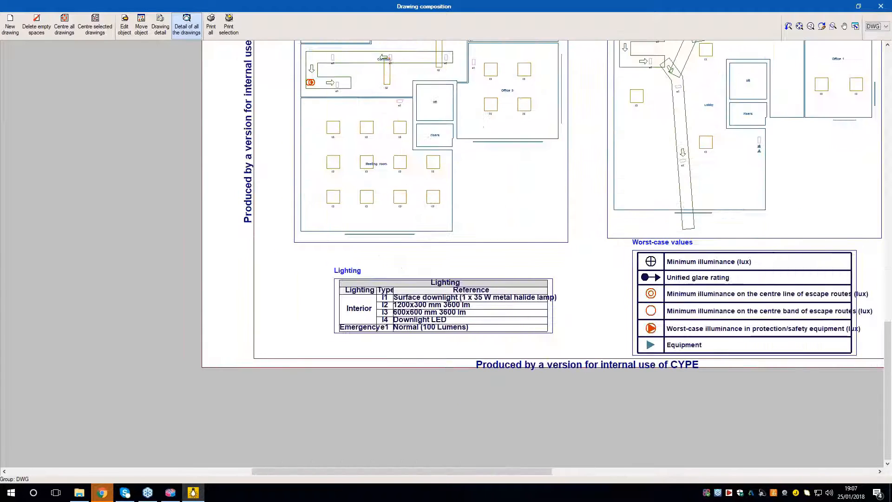
pyautogui.scroll(1, 448, 302)
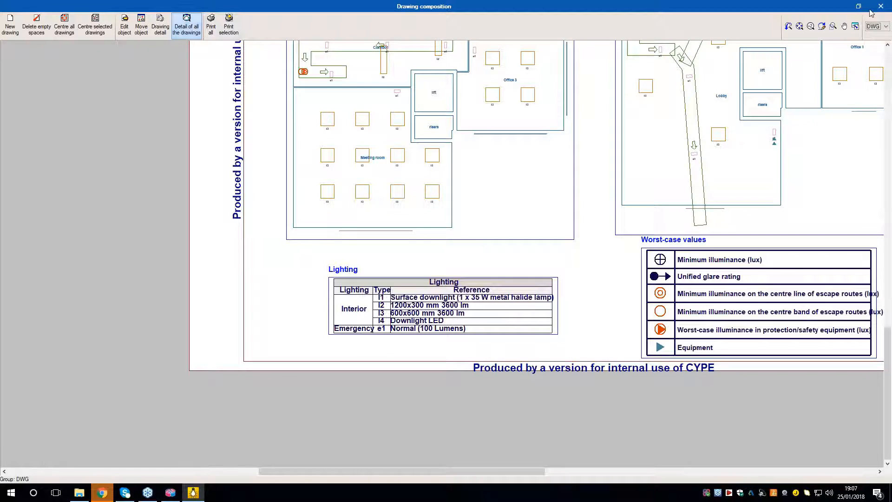
pyautogui.scroll(-3, 664, 155)
pyautogui.moveTo(656, 158); pyautogui.dragTo(637, 239, button='middle')
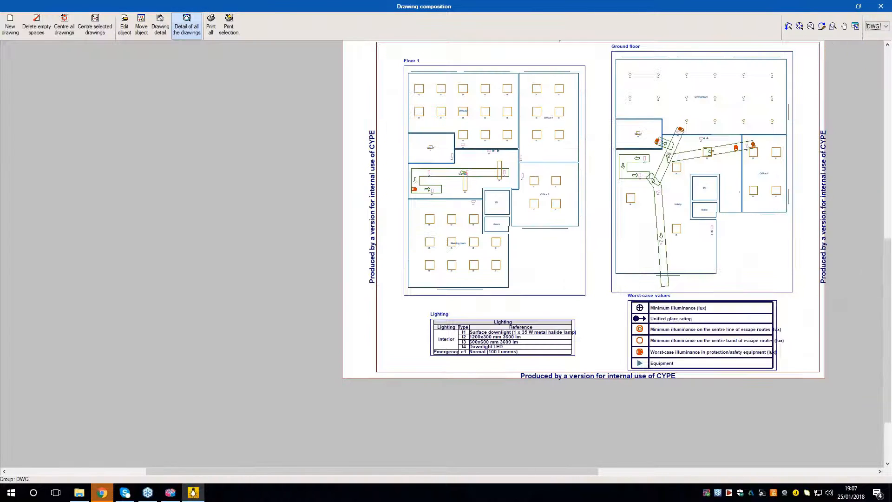
# - Close the drawing composition and drawing selection, and show the calculated results on the Floor 4 plan
pyautogui.click(884, 5)
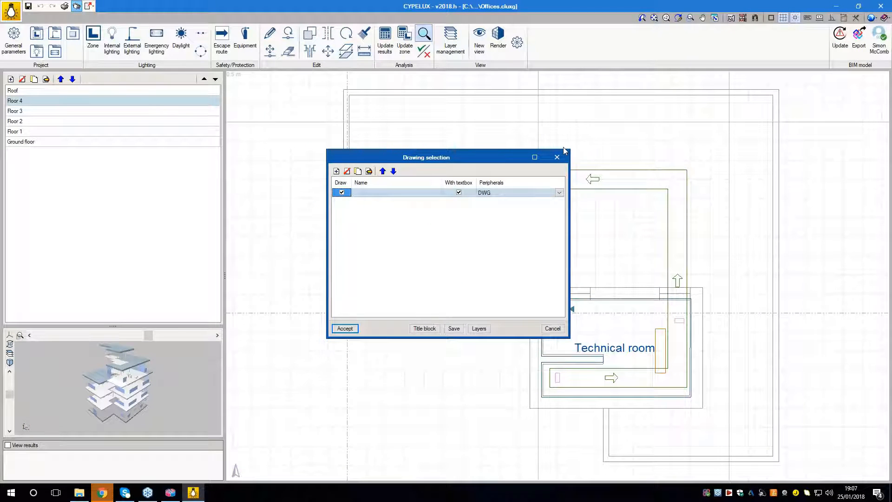
pyautogui.click(558, 157)
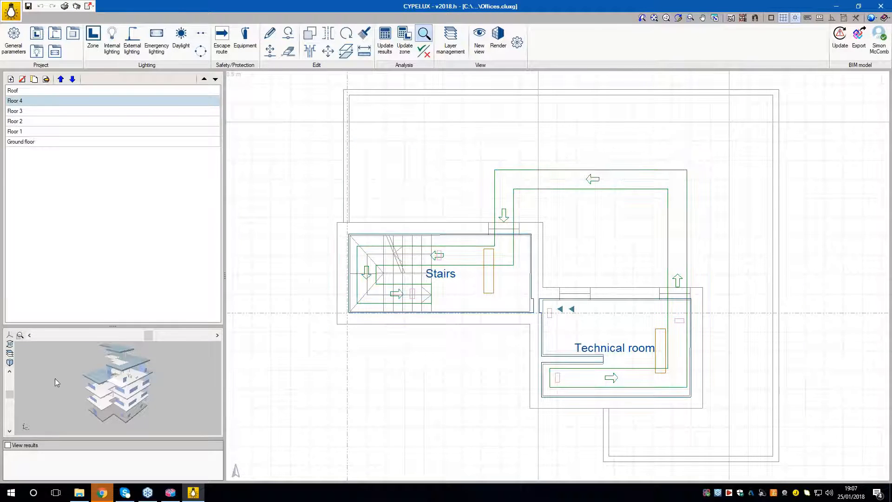
pyautogui.click(19, 446)
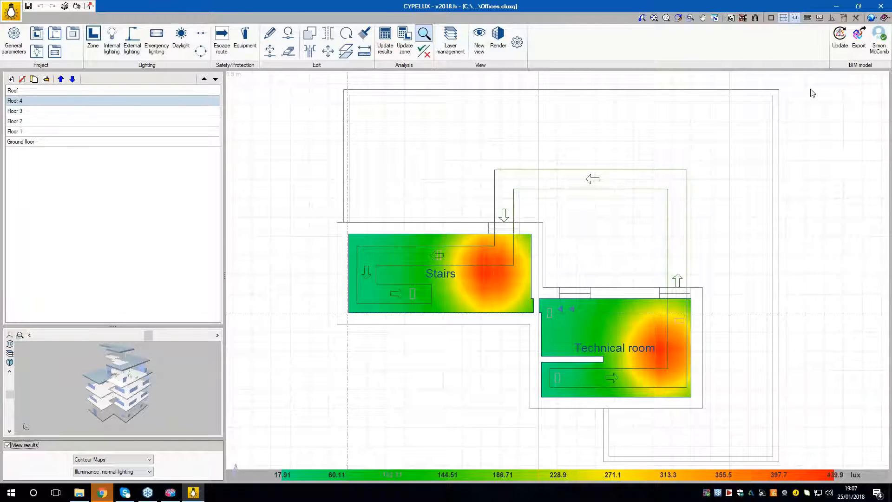
# - Open the IFC export settings without updating the results, review the file name, description and additional files, and close them without exporting
pyautogui.click(859, 37)
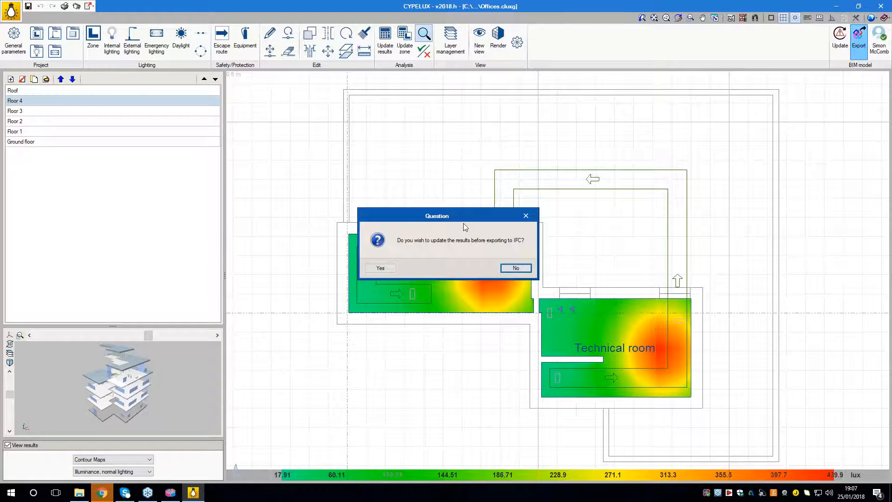
pyautogui.press('Return')
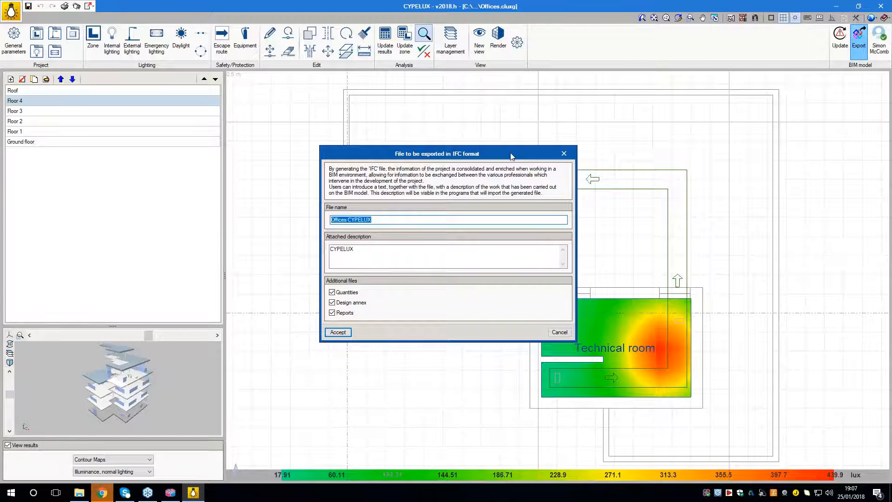
pyautogui.moveTo(523, 153); pyautogui.dragTo(564, 148)
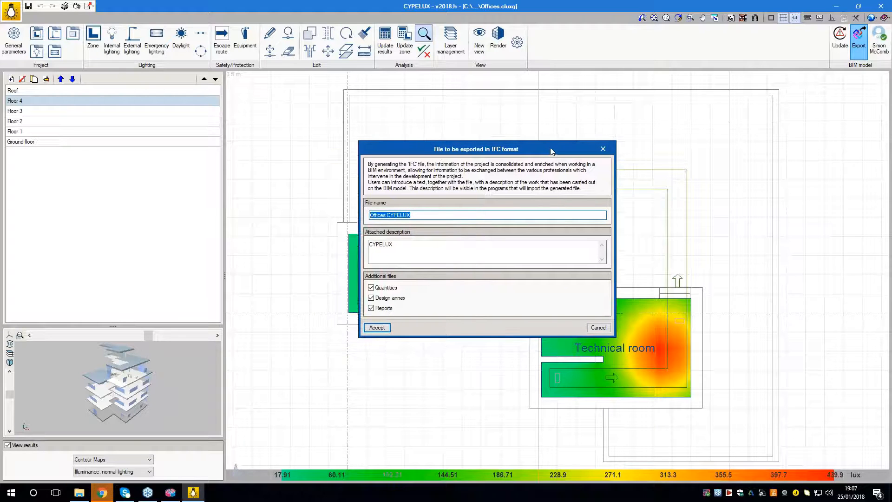
pyautogui.click(606, 148)
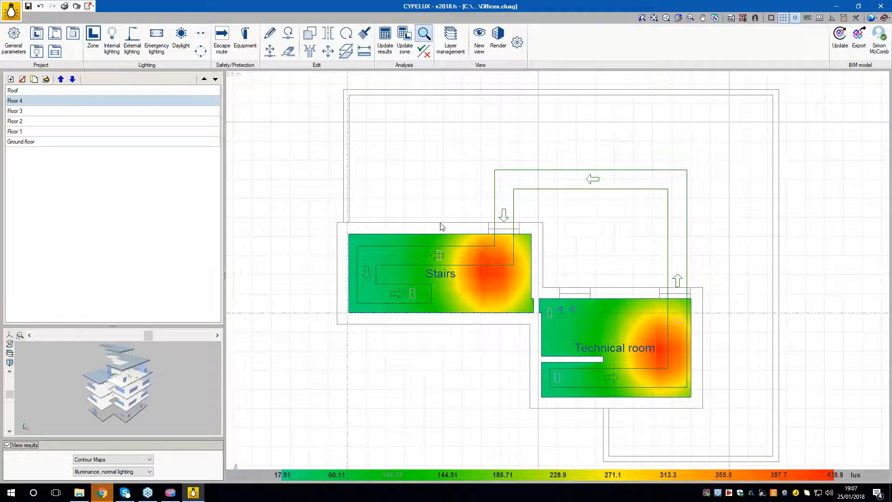